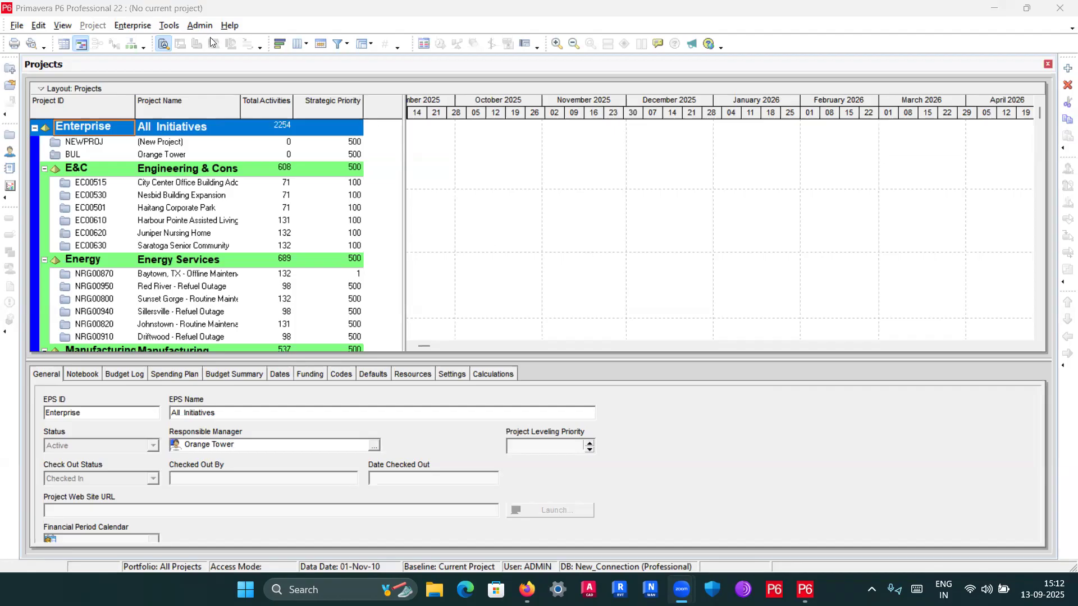
{"action": "left_click", "coordinate": [127, 28]}
{"action": "left_click", "coordinate": [119, 28]}
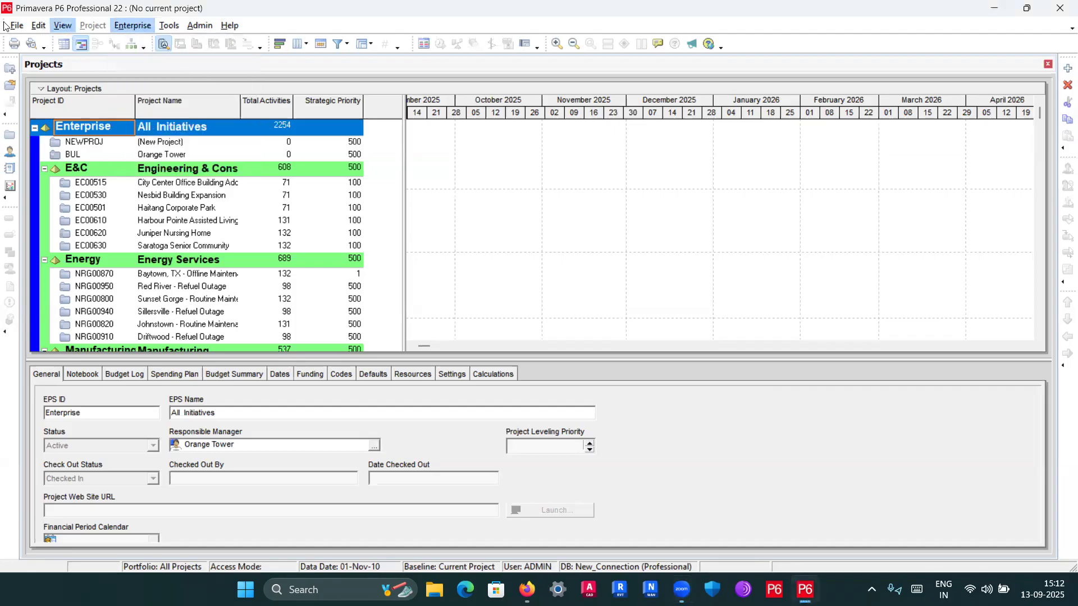
{"action": "left_click", "coordinate": [17, 27]}
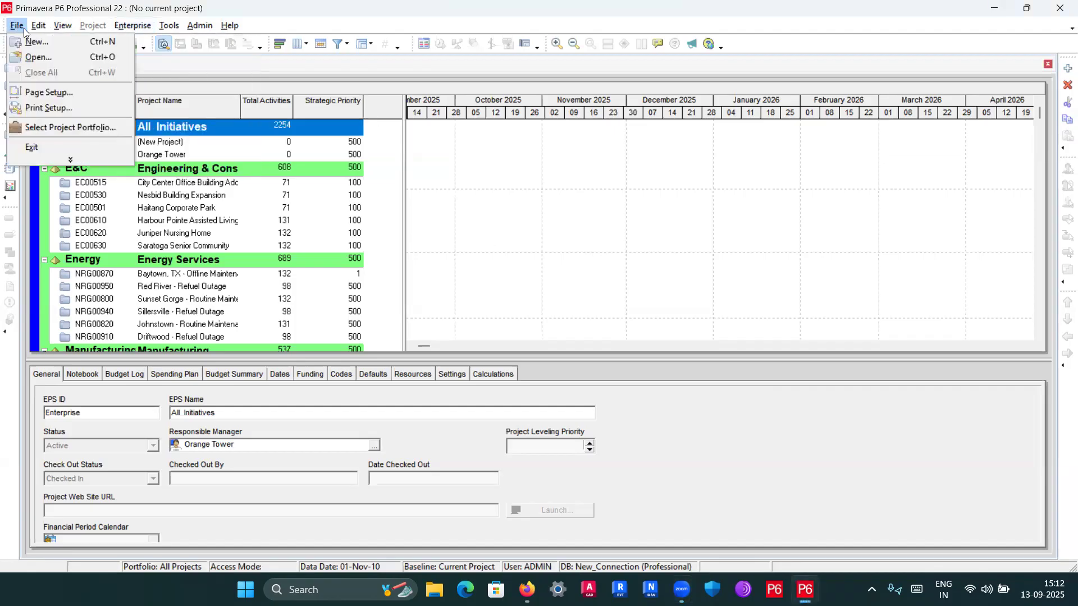
{"action": "left_click", "coordinate": [140, 30]}
Step: Collapse the In-flight, Corporate and IT groups in the project list
{"action": "scroll", "coordinate": [177, 245], "scroll_direction": "down", "scroll_amount": 4}
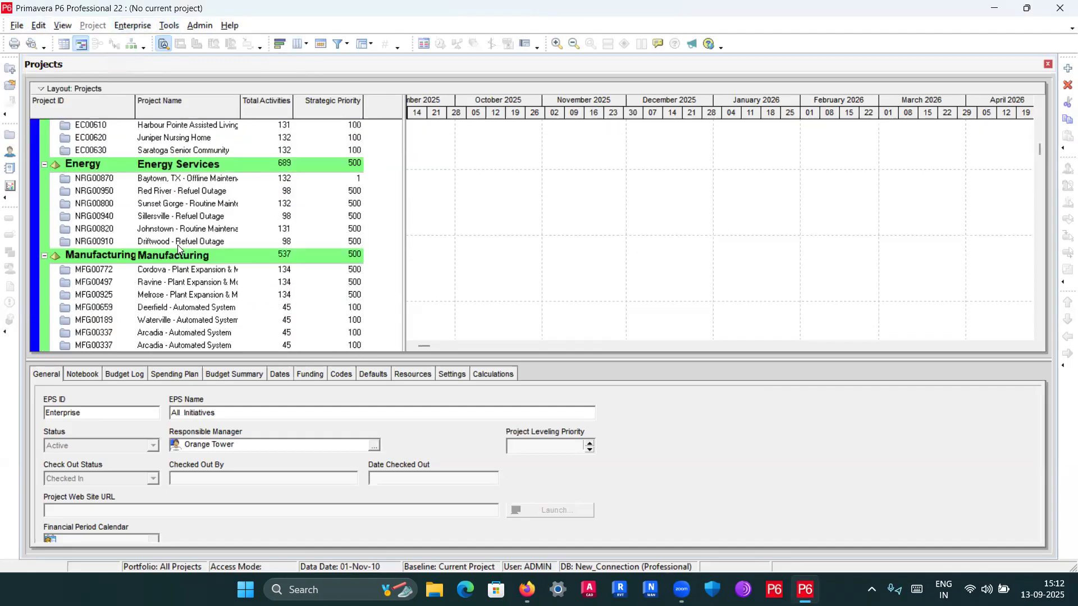
{"action": "scroll", "coordinate": [182, 256], "scroll_direction": "down", "scroll_amount": 3}
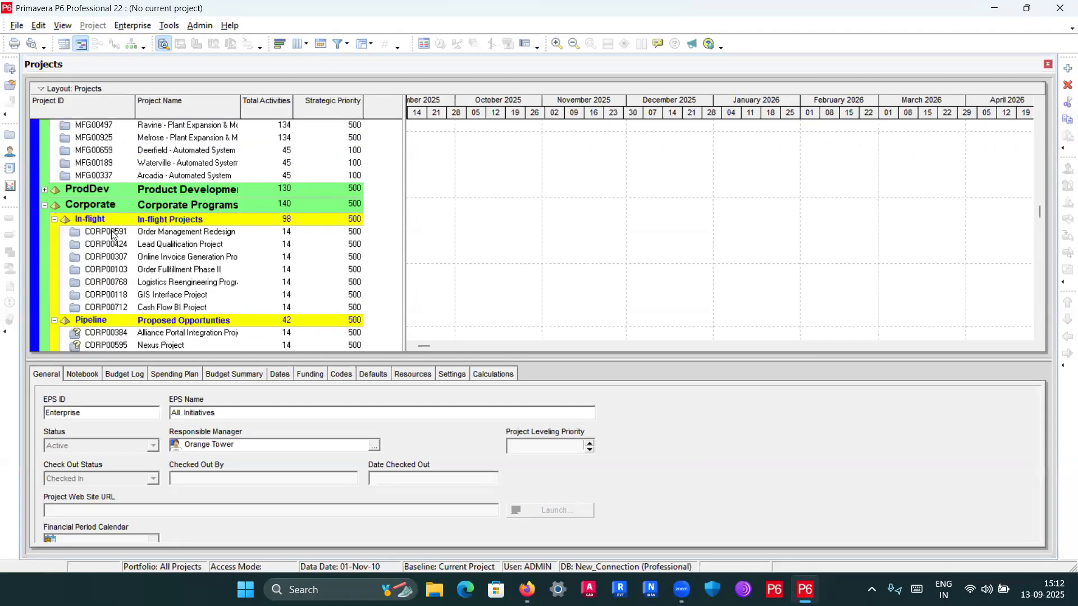
{"action": "left_click", "coordinate": [54, 219]}
{"action": "left_click", "coordinate": [44, 205]}
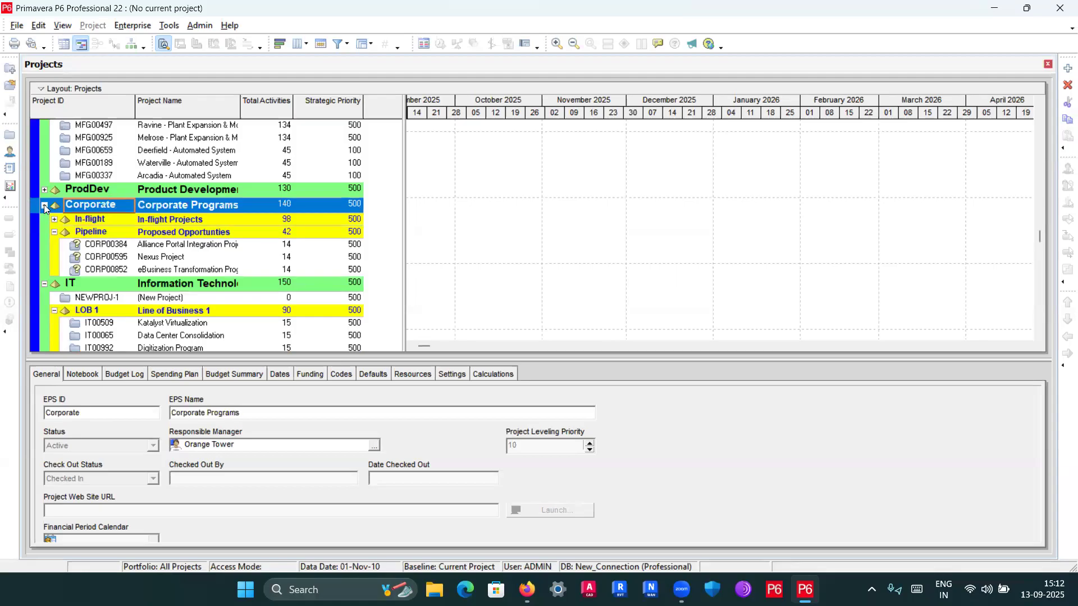
{"action": "left_click", "coordinate": [45, 220]}
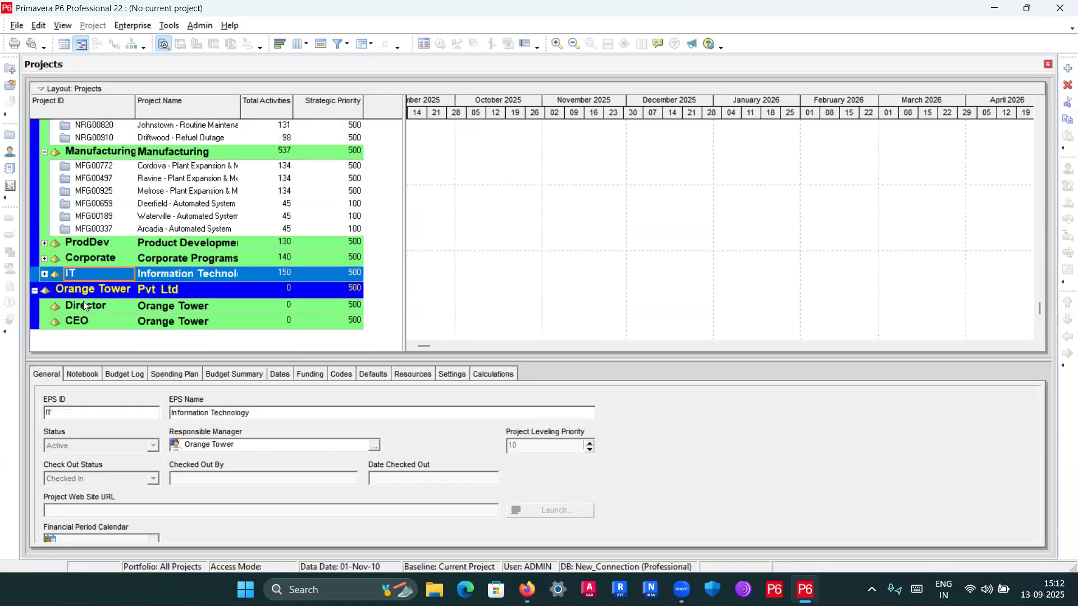
Step: Collapse the top-level Enterprise and Orange Tower nodes so their child elements are hidden in the project list
{"action": "left_click", "coordinate": [120, 296]}
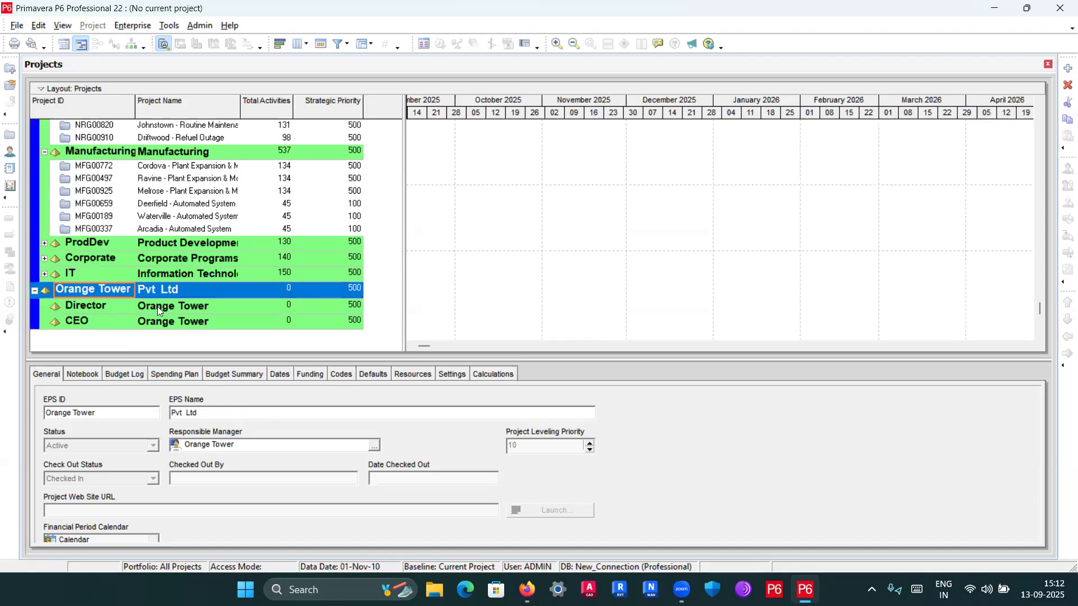
{"action": "left_click", "coordinate": [34, 290]}
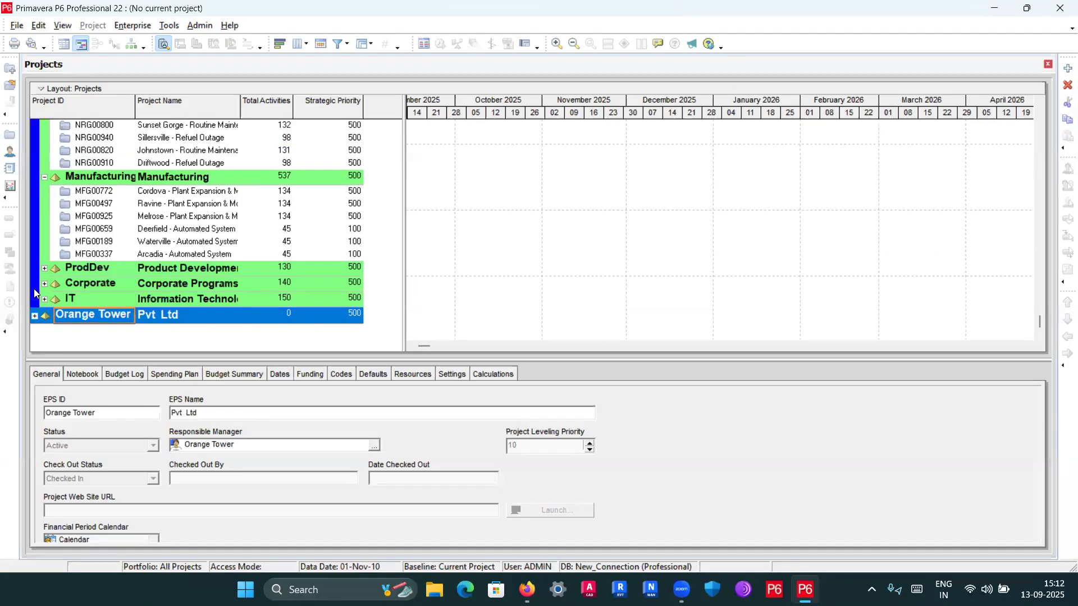
{"action": "left_click", "coordinate": [35, 316]}
{"action": "scroll", "coordinate": [201, 319], "scroll_direction": "up", "scroll_amount": 5}
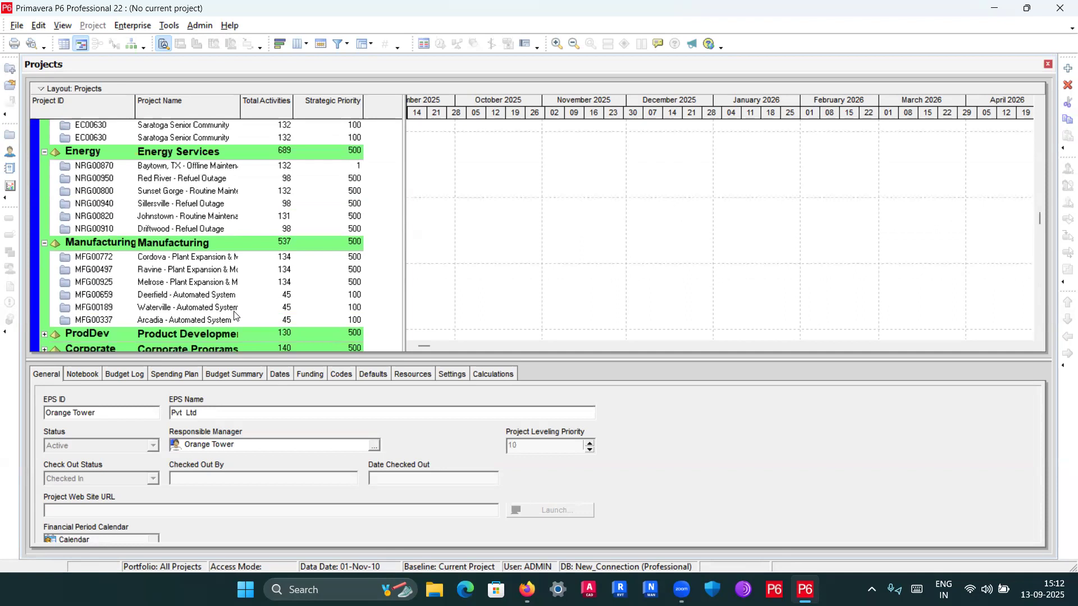
{"action": "left_click", "coordinate": [35, 127]}
{"action": "left_click", "coordinate": [39, 146]}
{"action": "left_click", "coordinate": [37, 146]}
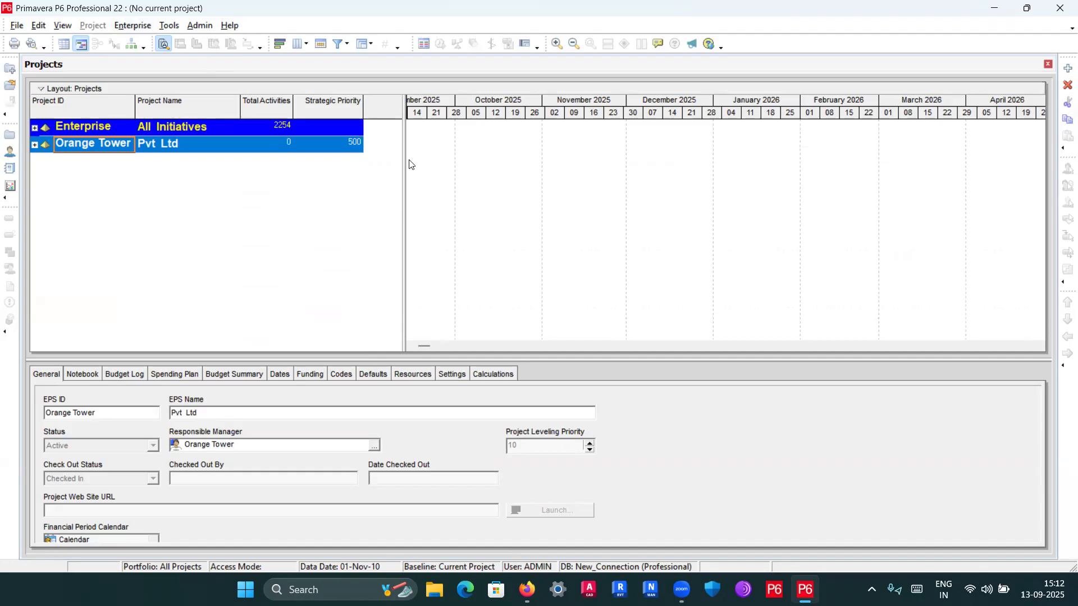
{"action": "key", "text": "XF86AudioLowerVolume"}
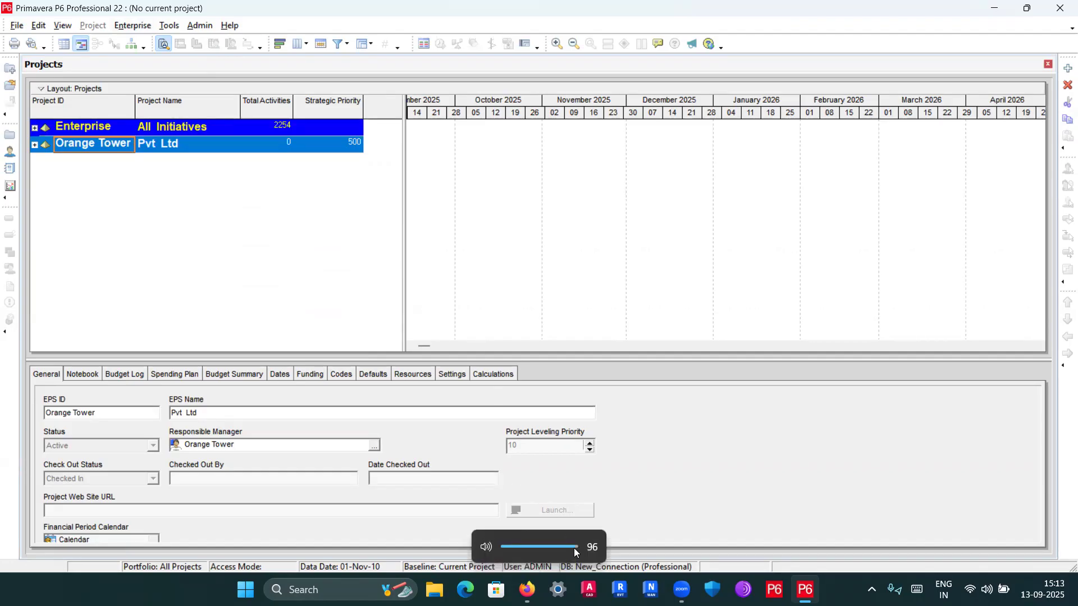
{"action": "left_click_drag", "start_coordinate": [572, 550], "coordinate": [586, 547]}
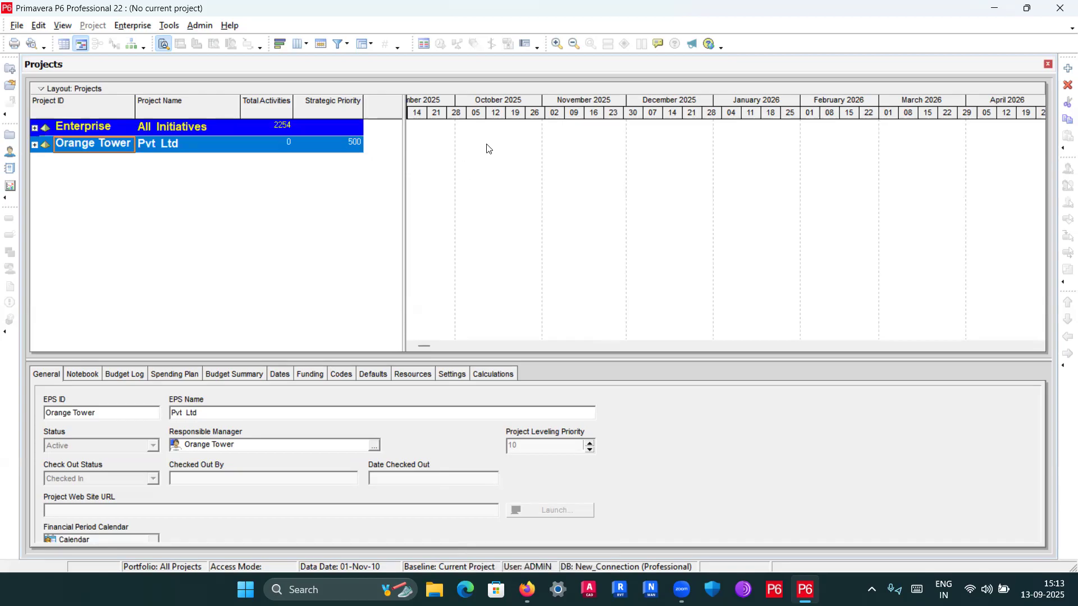
Step: Review the Orange Tower node with its Director and CEO elements in the Enterprise Project Structure and close it
{"action": "left_click", "coordinate": [130, 27]}
{"action": "left_click", "coordinate": [201, 59]}
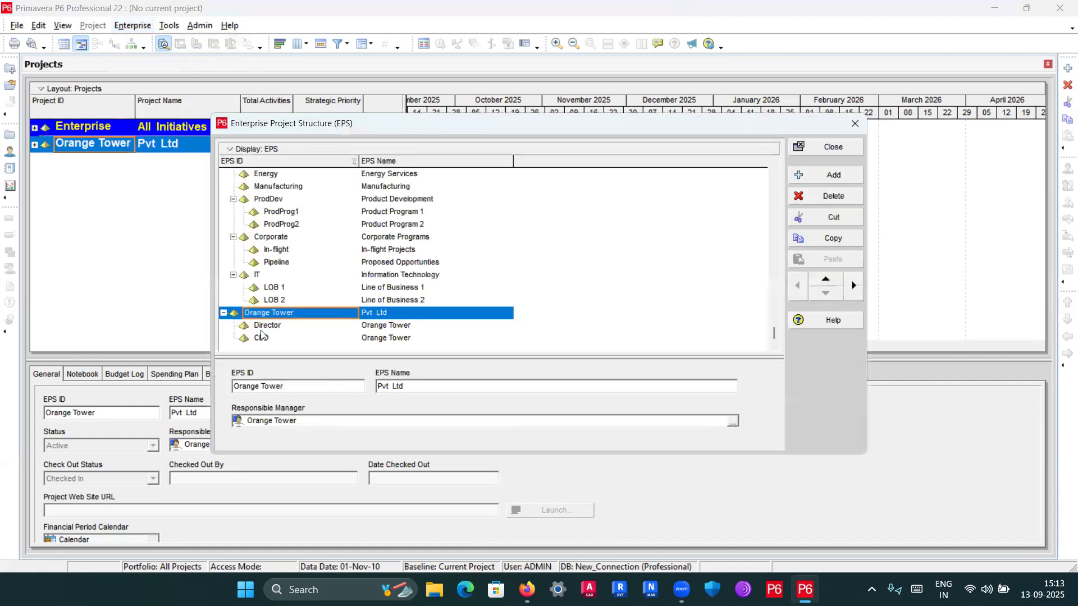
{"action": "left_click", "coordinate": [272, 326]}
{"action": "left_click", "coordinate": [268, 340]}
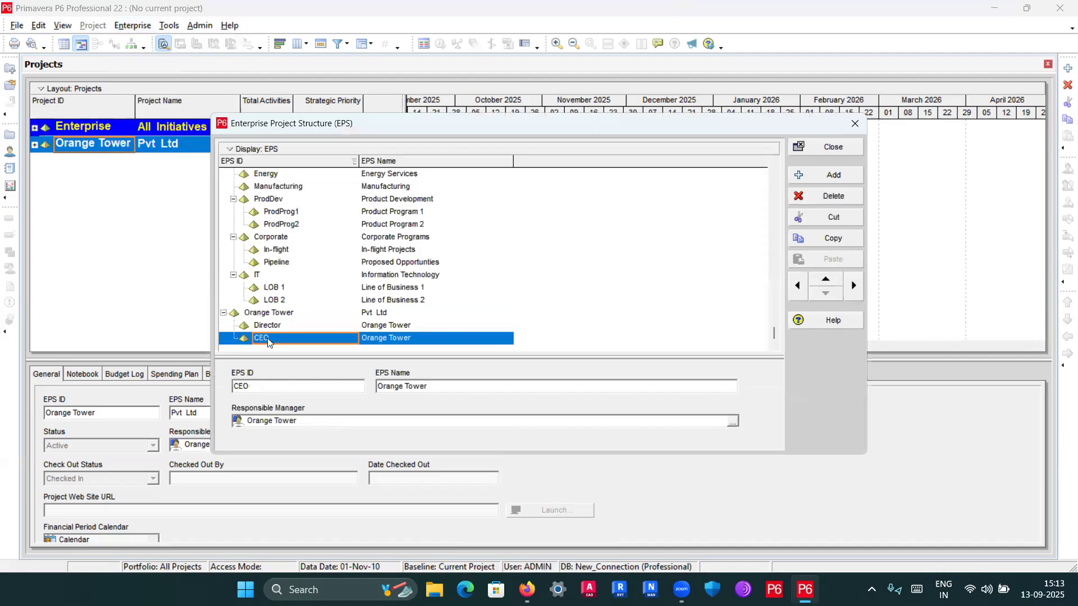
{"action": "left_click", "coordinate": [223, 313]}
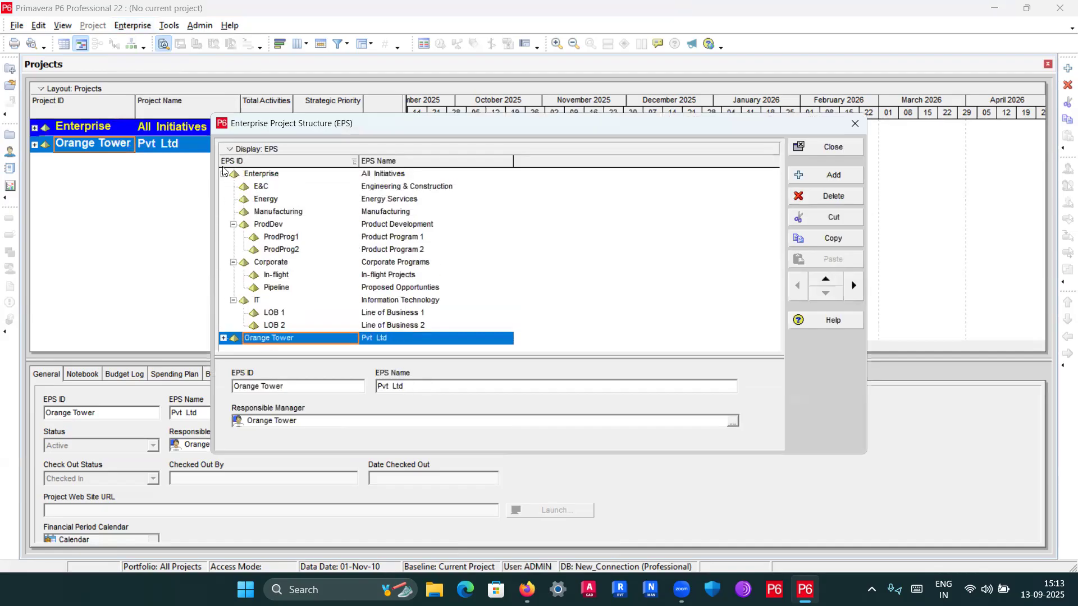
{"action": "left_click", "coordinate": [223, 164]}
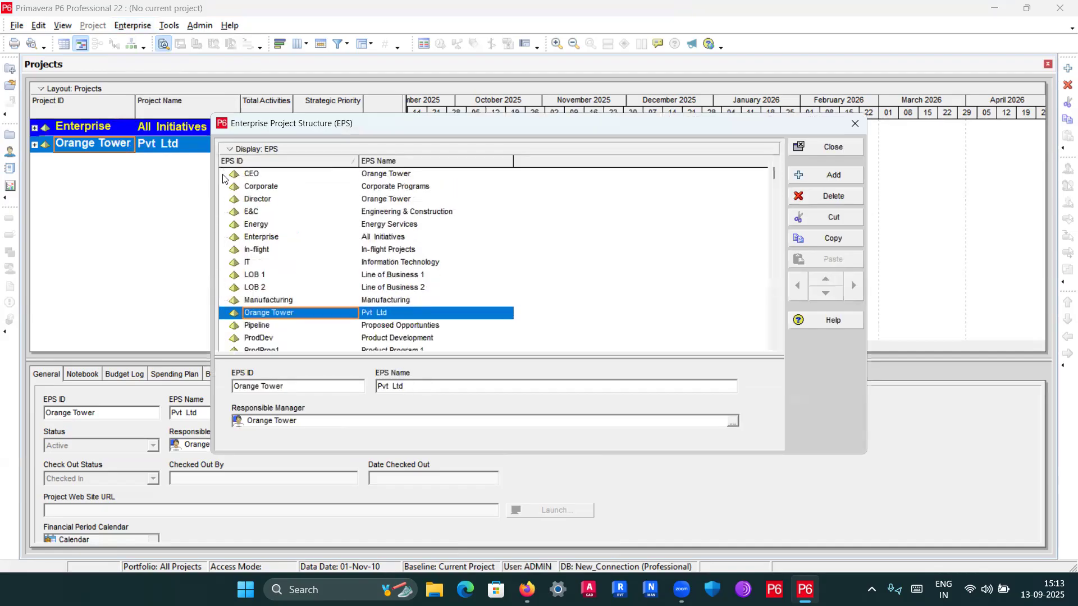
{"action": "left_click", "coordinate": [855, 123]}
Step: Open the Organizational Breakdown Structure and hide the OBS details
{"action": "left_click", "coordinate": [133, 25]}
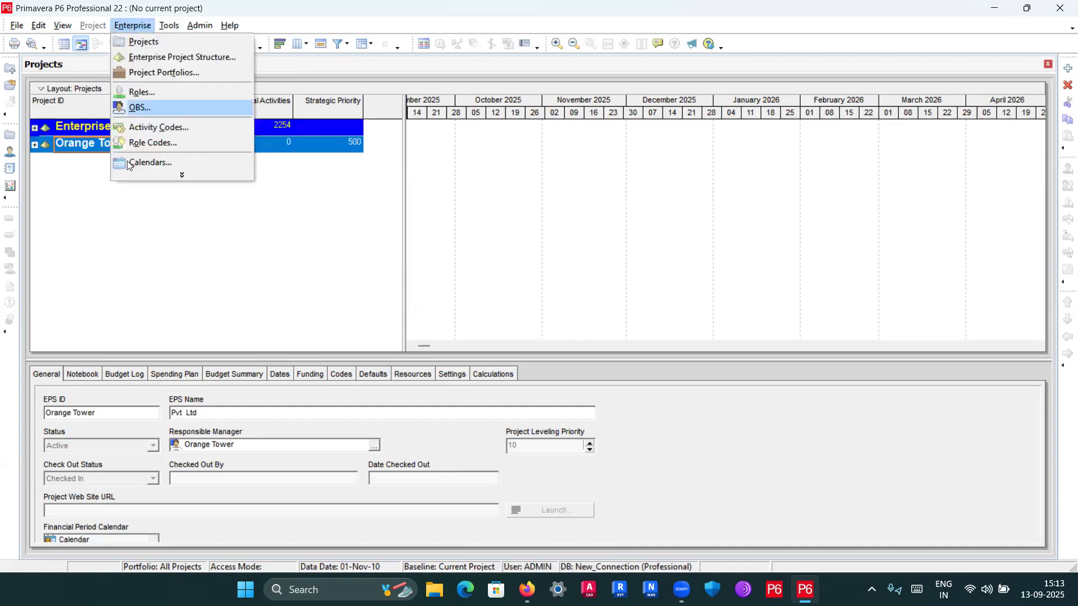
{"action": "left_click", "coordinate": [150, 108]}
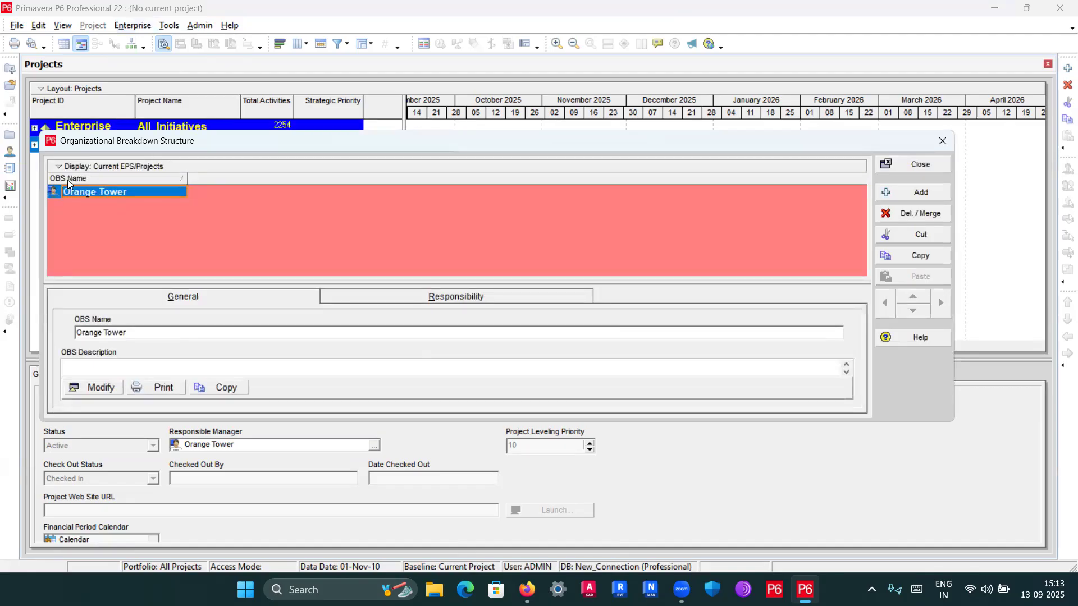
{"action": "right_click", "coordinate": [61, 165]}
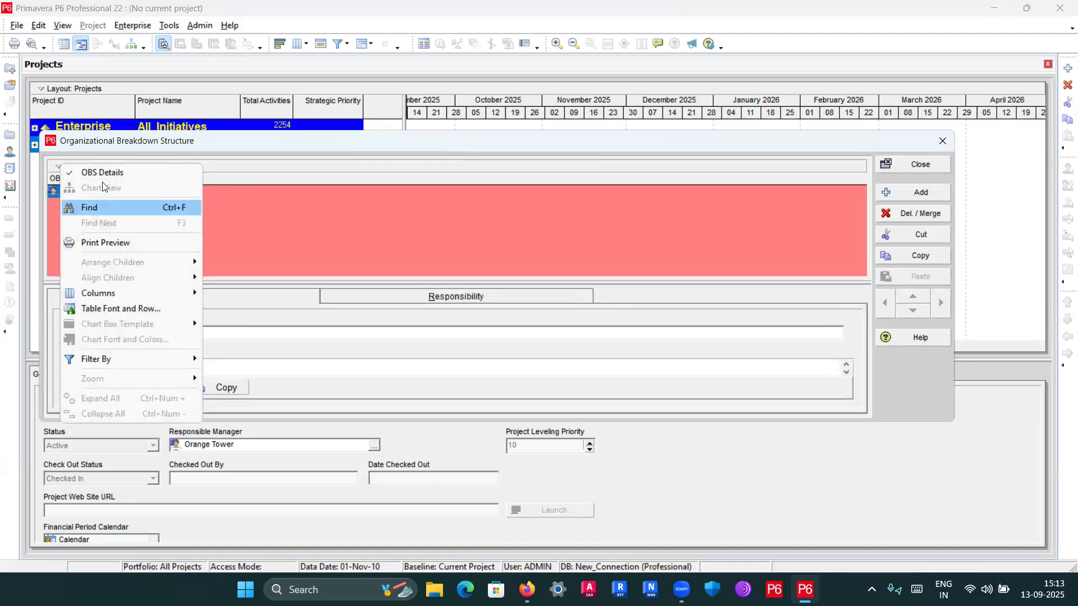
{"action": "left_click", "coordinate": [105, 173]}
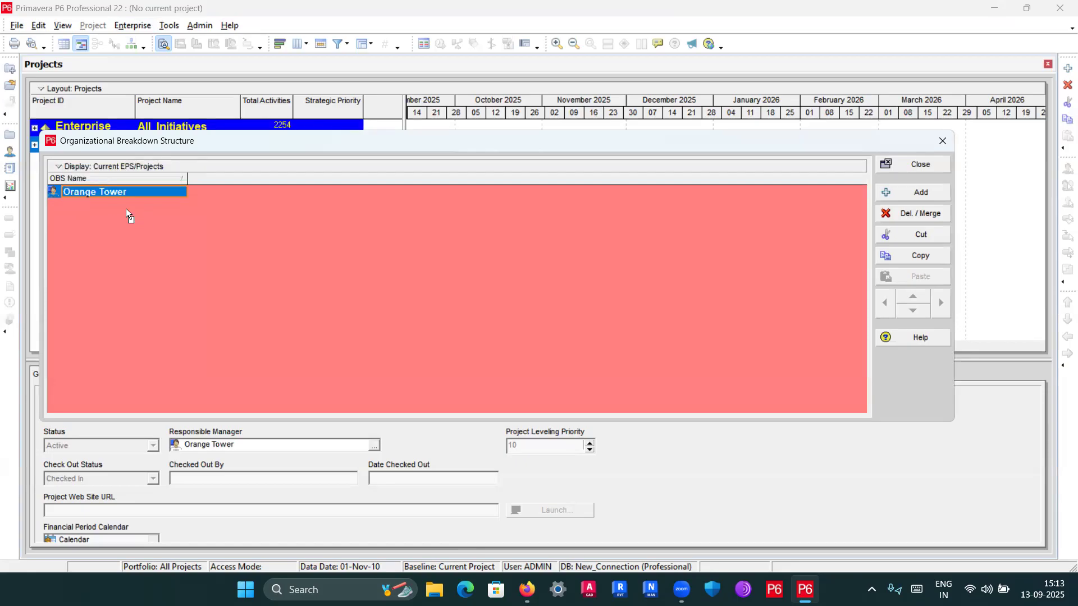
Step: Filter the Organizational Breakdown Structure by All OBS Elements, review the listed departments and roles, and close it
{"action": "right_click", "coordinate": [87, 169]}
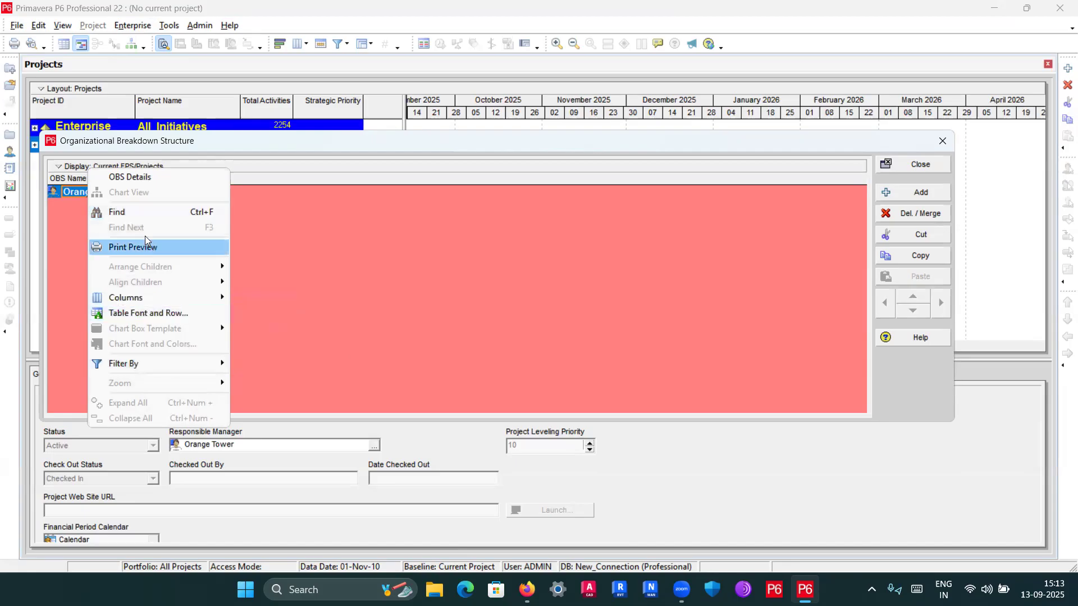
{"action": "left_click", "coordinate": [56, 193]}
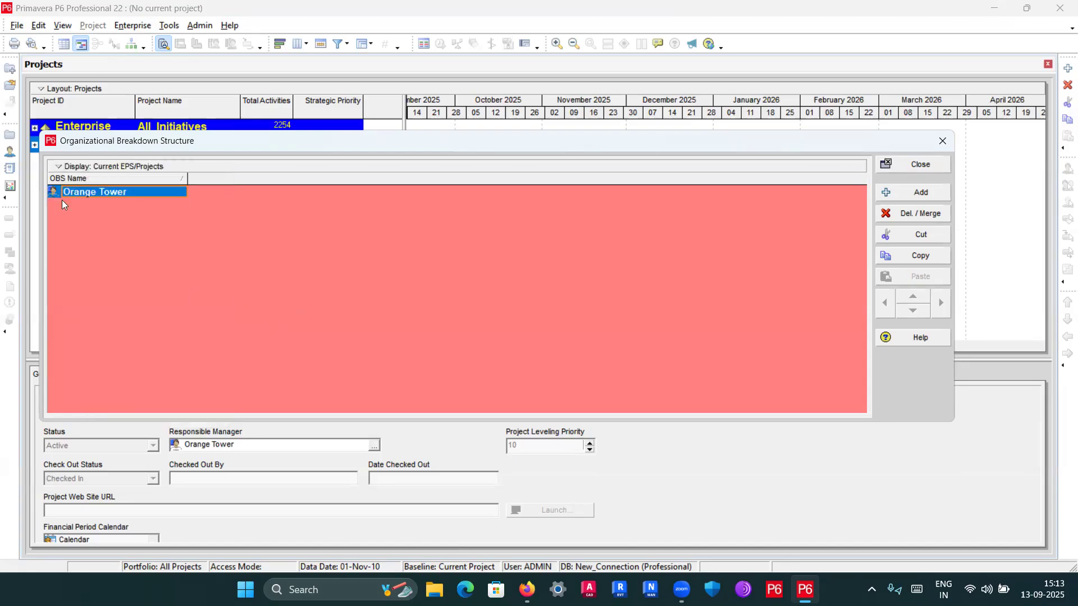
{"action": "right_click", "coordinate": [52, 189]}
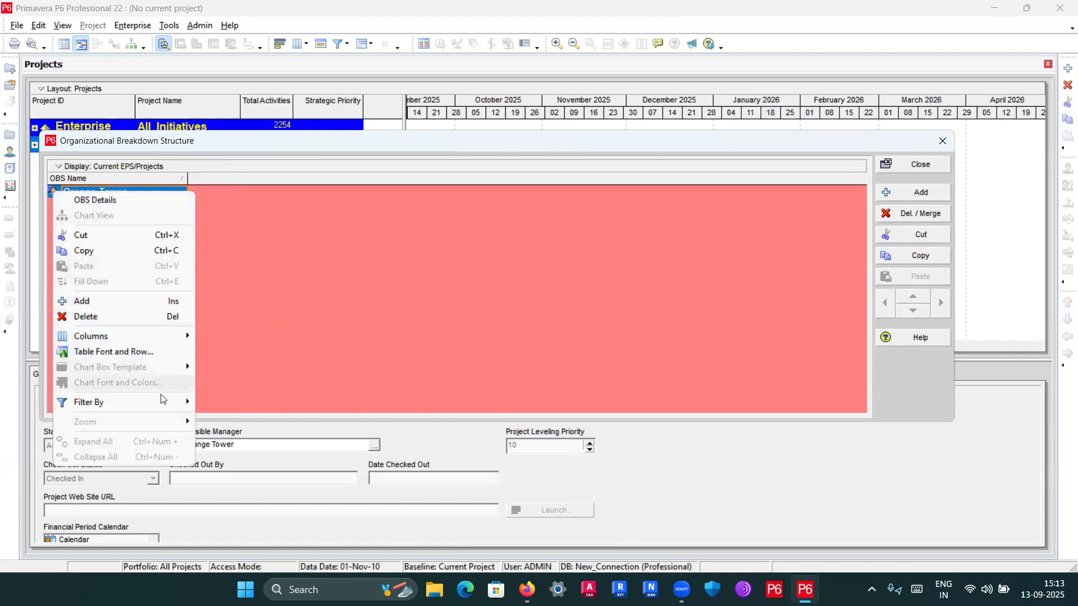
{"action": "left_click", "coordinate": [275, 328]}
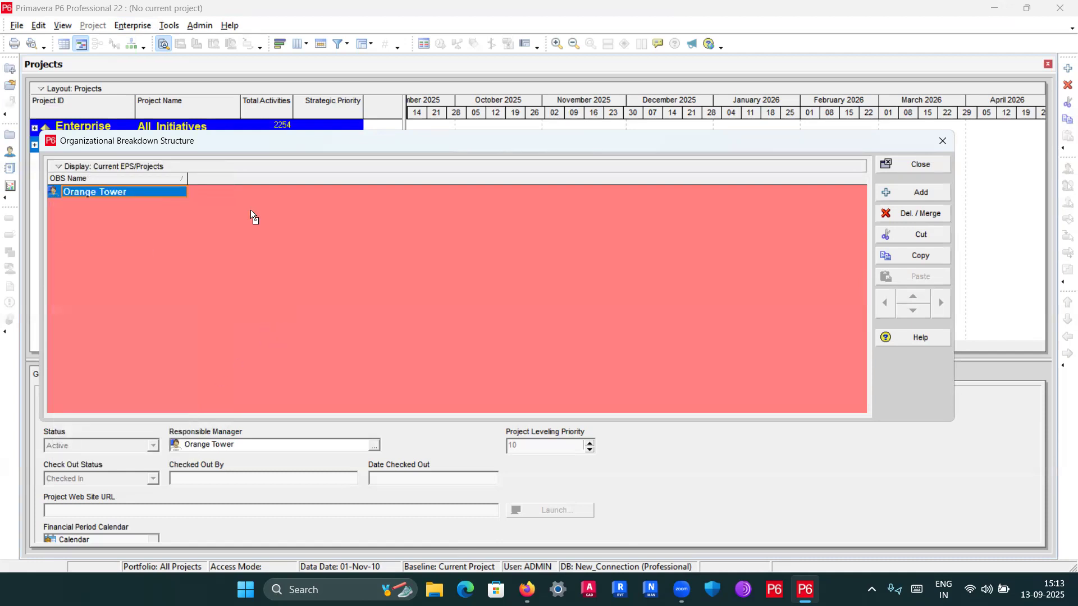
{"action": "right_click", "coordinate": [54, 193]}
{"action": "mouse_move", "coordinate": [159, 403]}
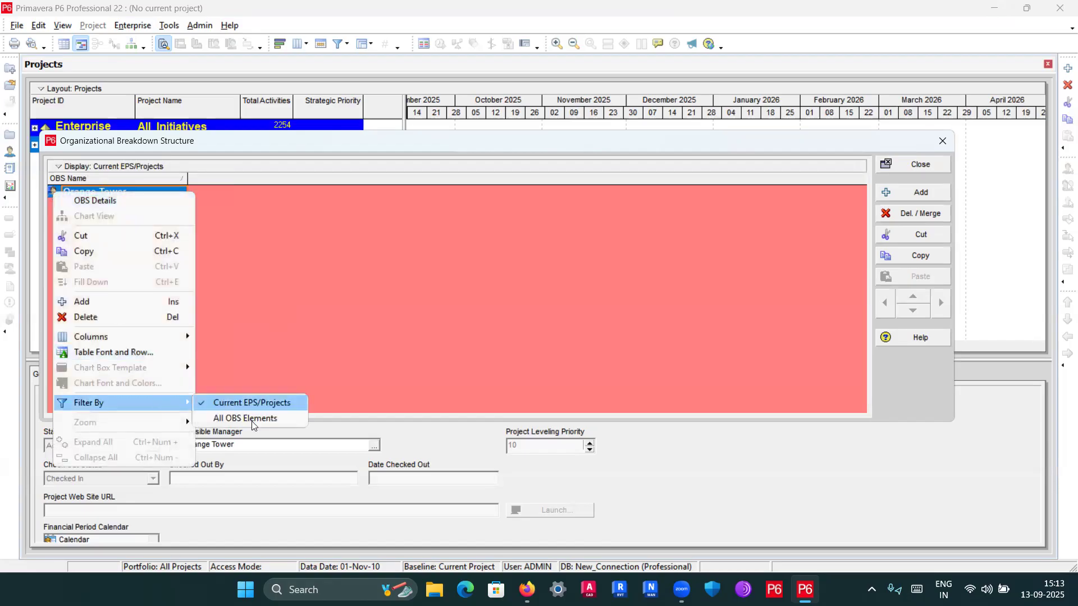
{"action": "left_click", "coordinate": [245, 418]}
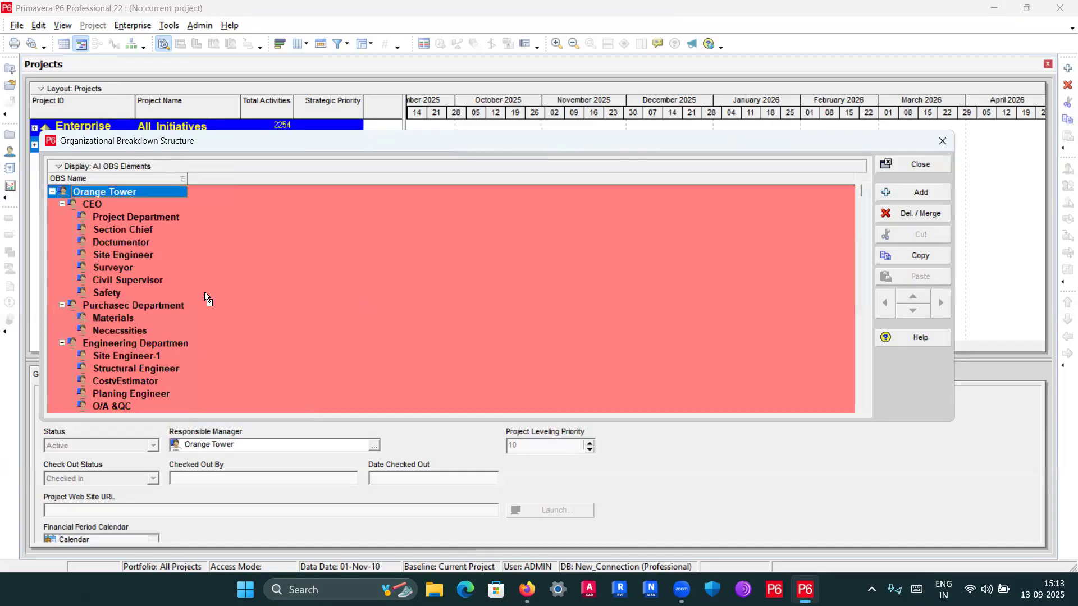
{"action": "scroll", "coordinate": [204, 291], "scroll_direction": "down", "scroll_amount": 3}
{"action": "scroll", "coordinate": [181, 339], "scroll_direction": "up", "scroll_amount": 3}
{"action": "left_click", "coordinate": [943, 141]}
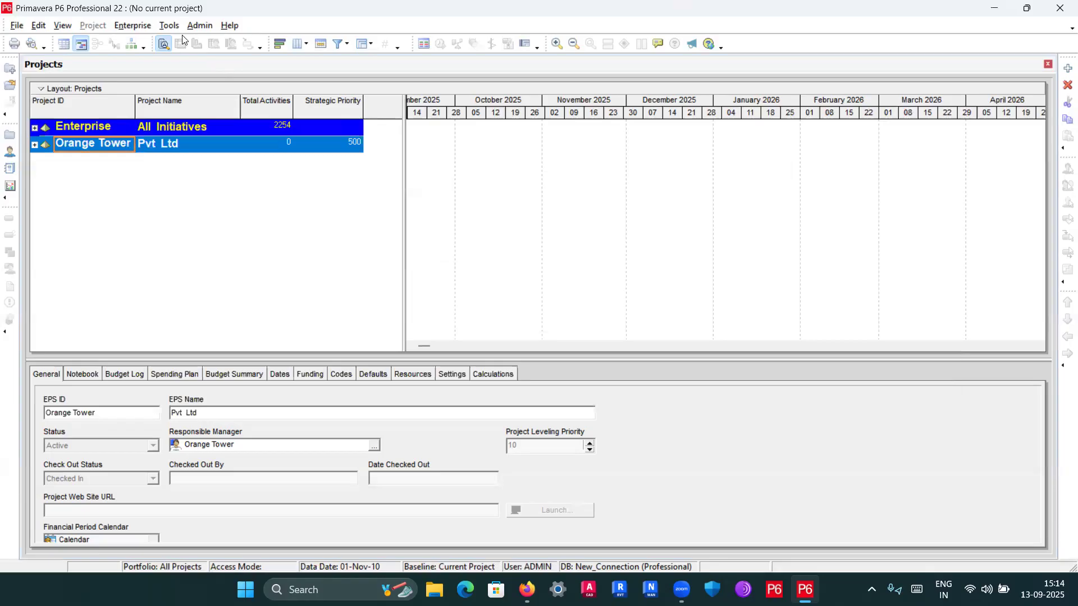
Step: Open the enterprise calendars, look at the resource calendars and return to the global ones
{"action": "left_click", "coordinate": [200, 25]}
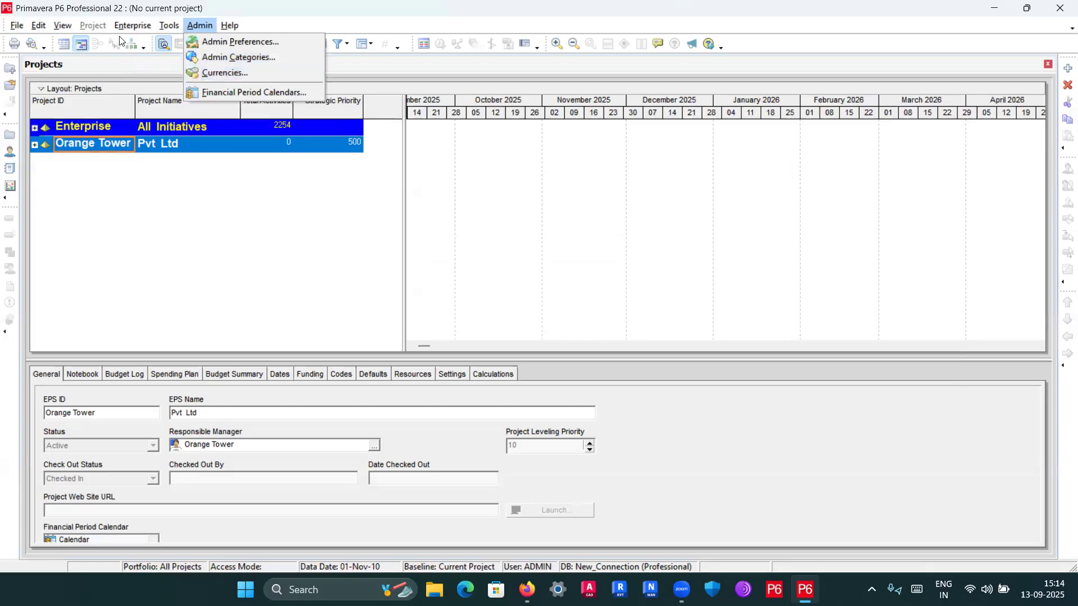
{"action": "left_click", "coordinate": [143, 28]}
{"action": "left_click", "coordinate": [143, 28]}
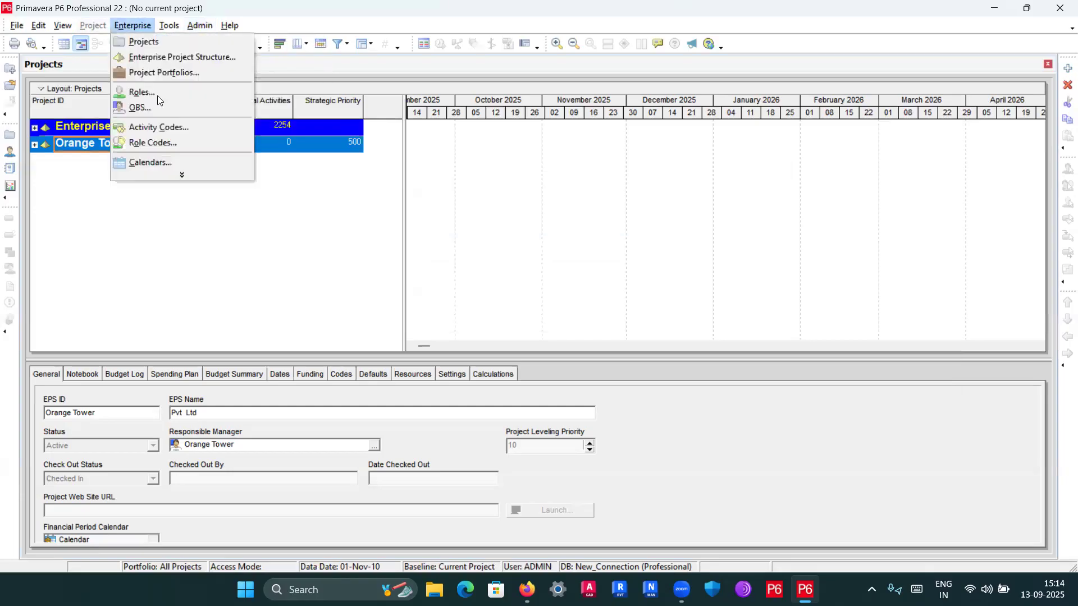
{"action": "left_click", "coordinate": [152, 159]}
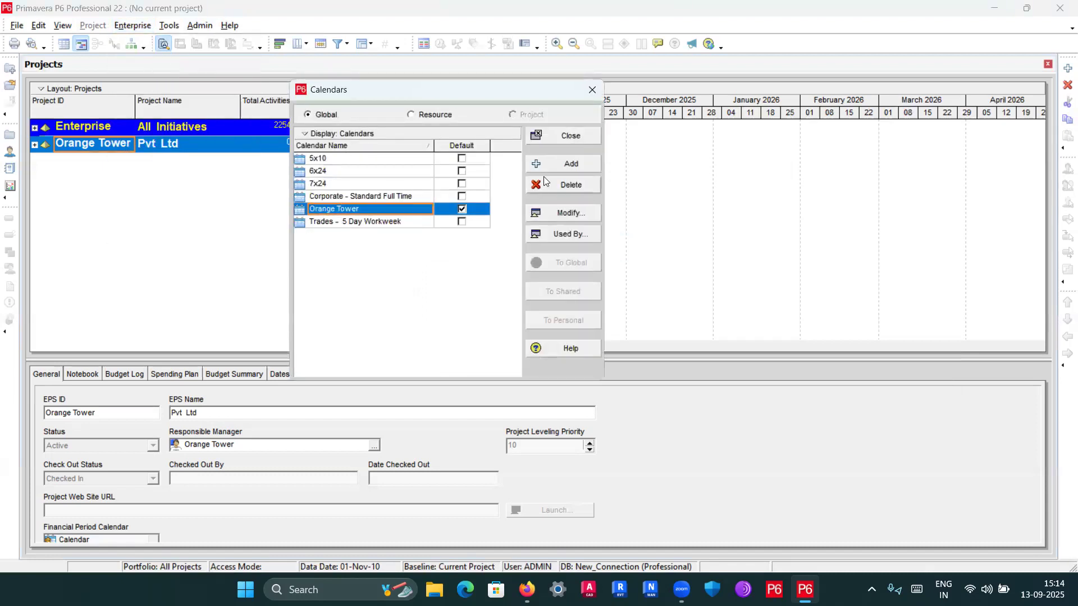
{"action": "left_click", "coordinate": [413, 115]}
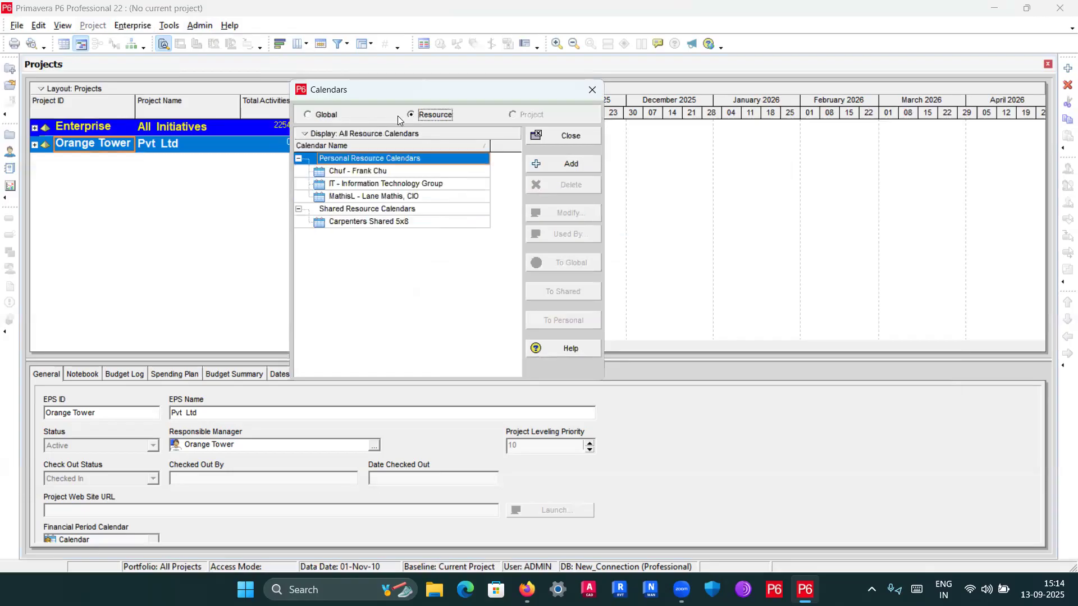
{"action": "left_click", "coordinate": [308, 114]}
Step: Inspect the Orange Tower global calendar's work hours and show which projects use it, accepting the filter change to all resources
{"action": "key", "text": "Return"}
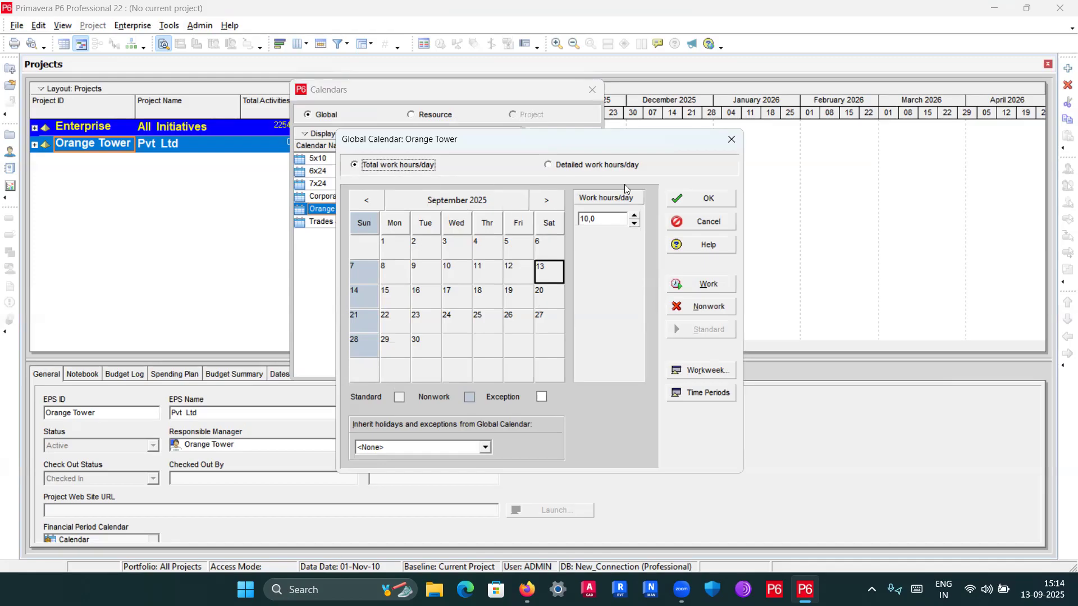
{"action": "left_click", "coordinate": [729, 141]}
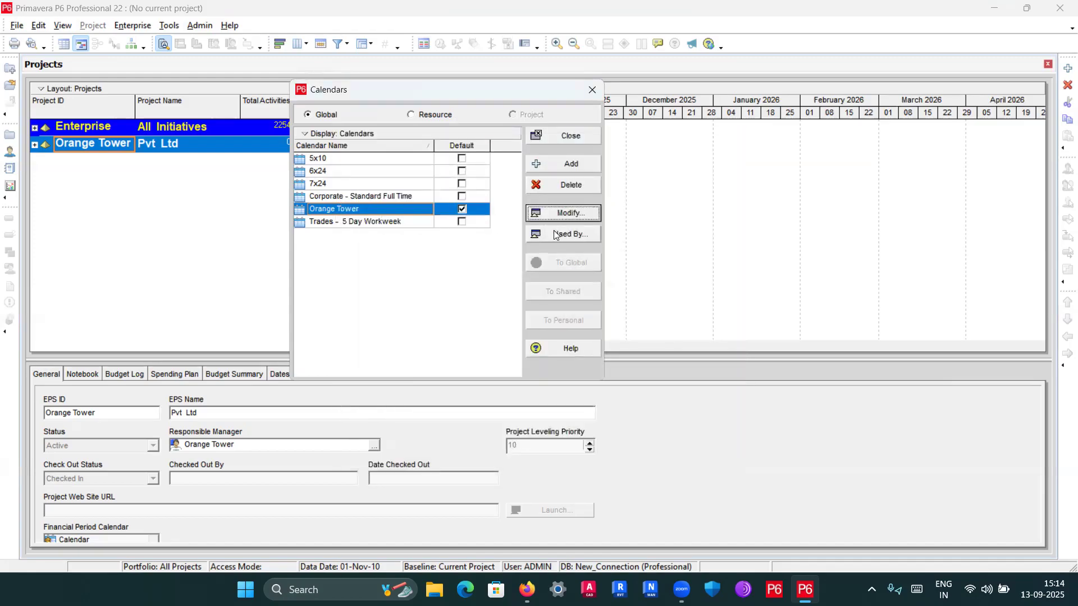
{"action": "left_click", "coordinate": [584, 234]}
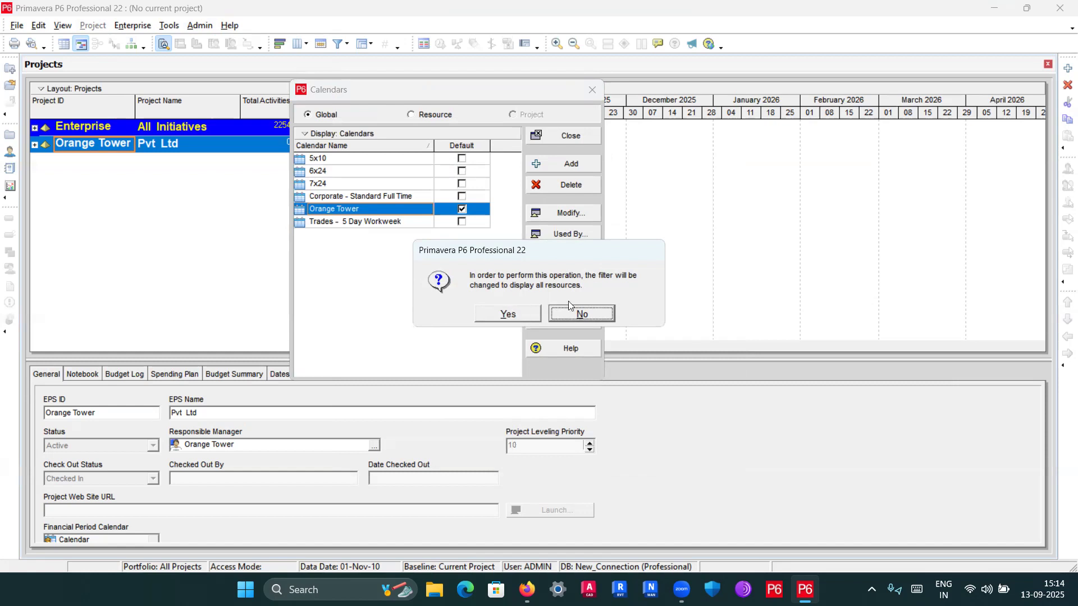
{"action": "left_click", "coordinate": [538, 312]}
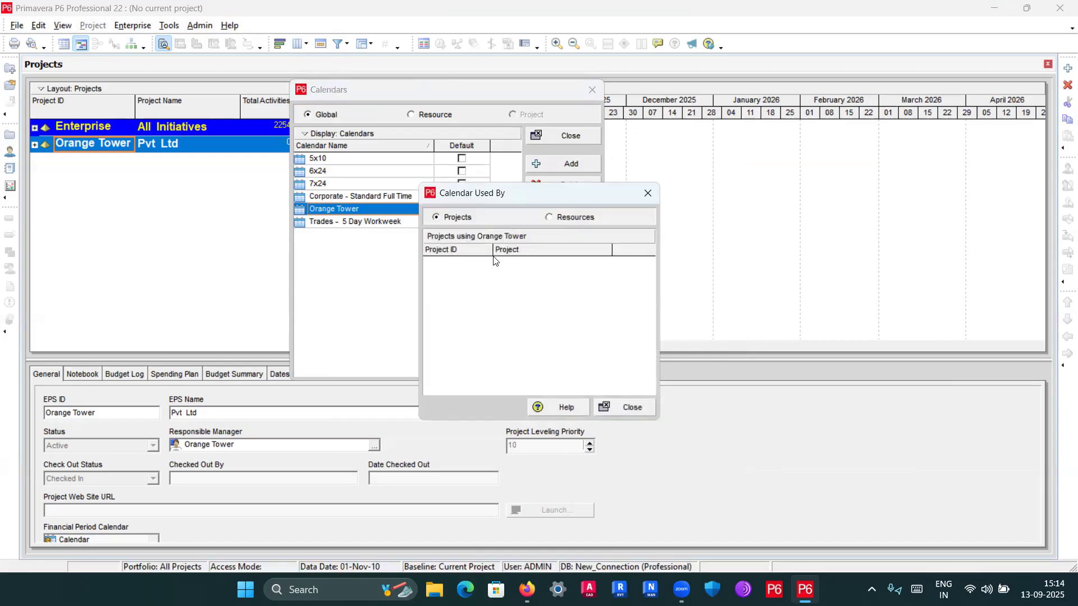
Step: Check which resources use the Orange Tower calendar, inspect its detailed work hours per day and close the calendars
{"action": "left_click", "coordinate": [548, 219]}
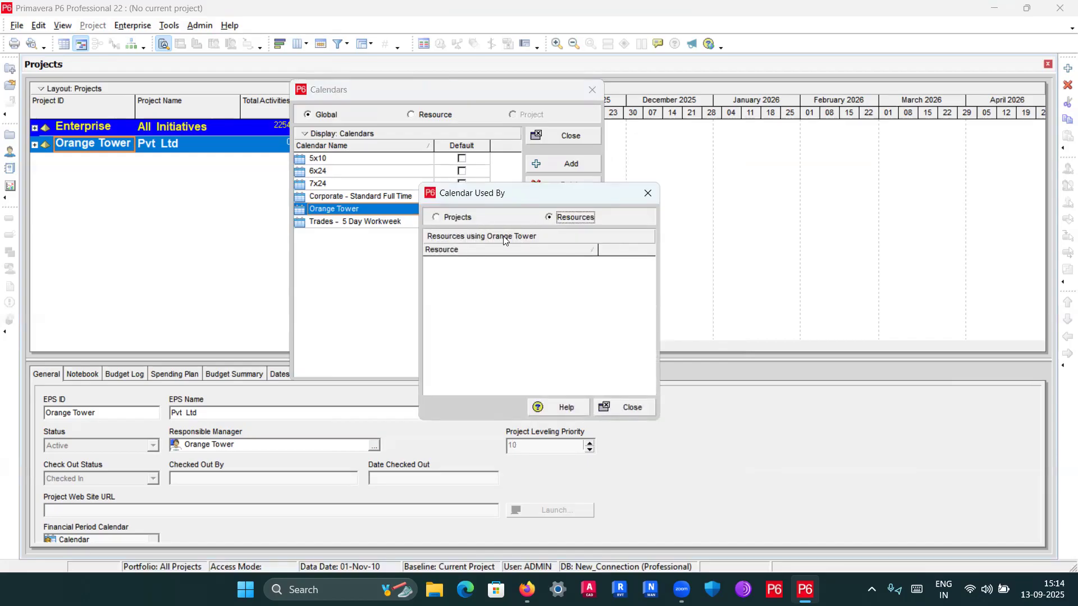
{"action": "left_click", "coordinate": [612, 408]}
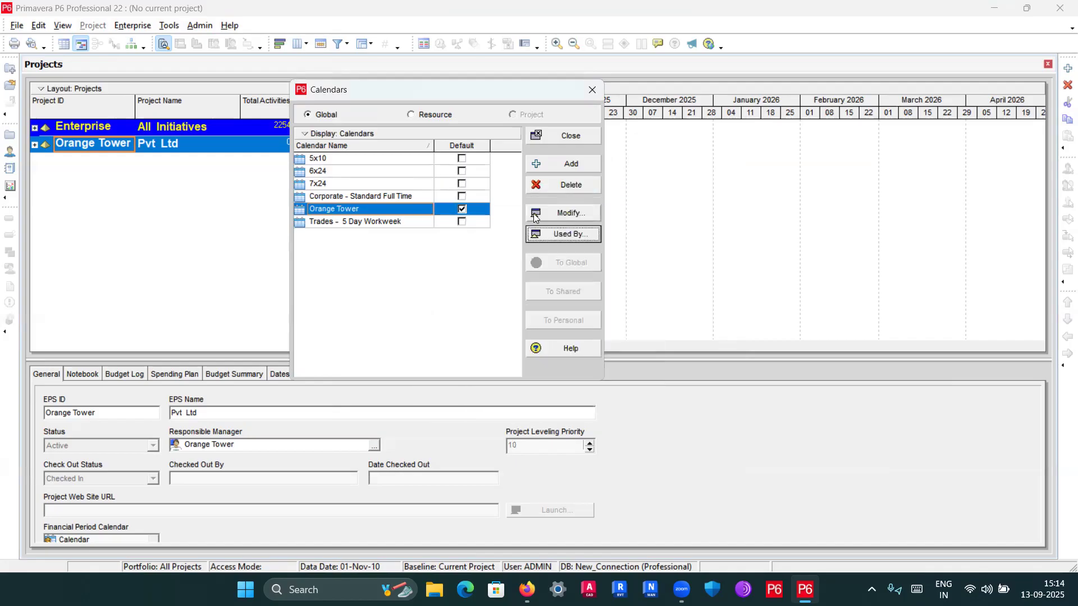
{"action": "left_click", "coordinate": [561, 214]}
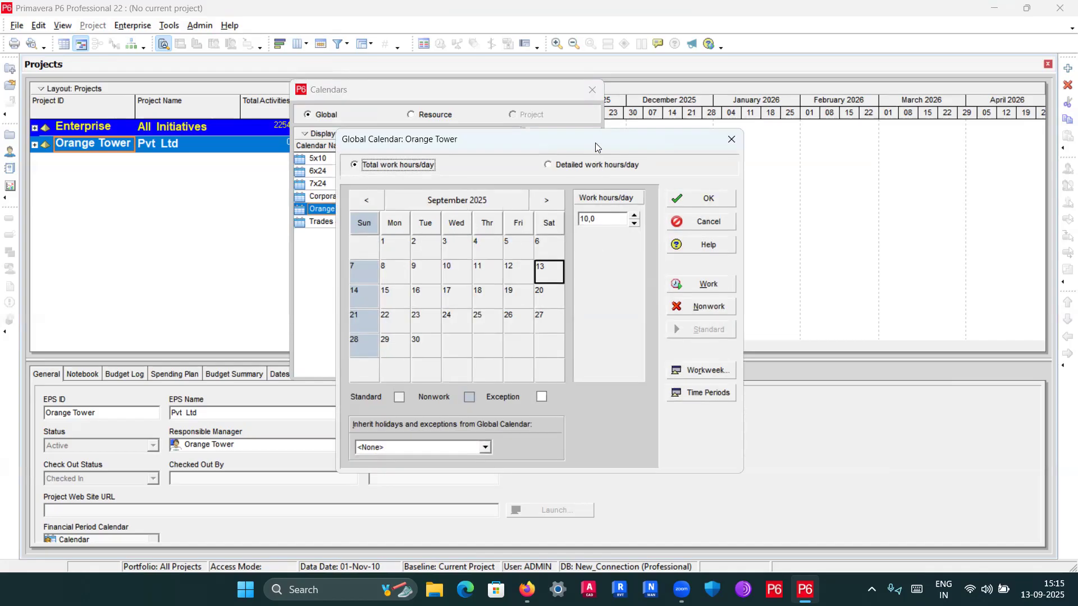
{"action": "left_click_drag", "start_coordinate": [596, 147], "coordinate": [502, 166]}
{"action": "left_click", "coordinate": [454, 186]}
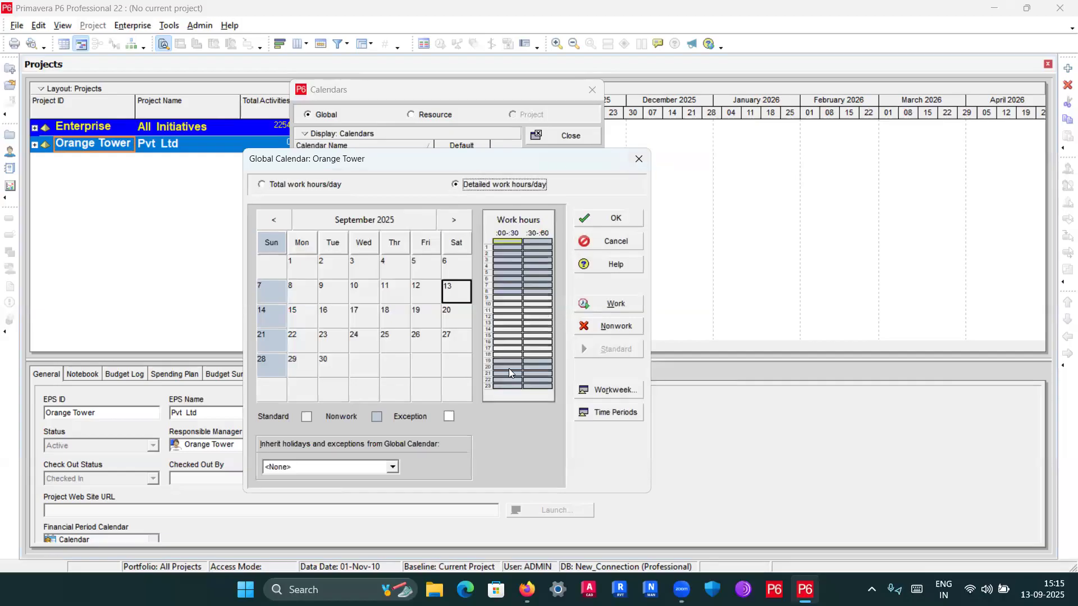
{"action": "left_click", "coordinate": [597, 218]}
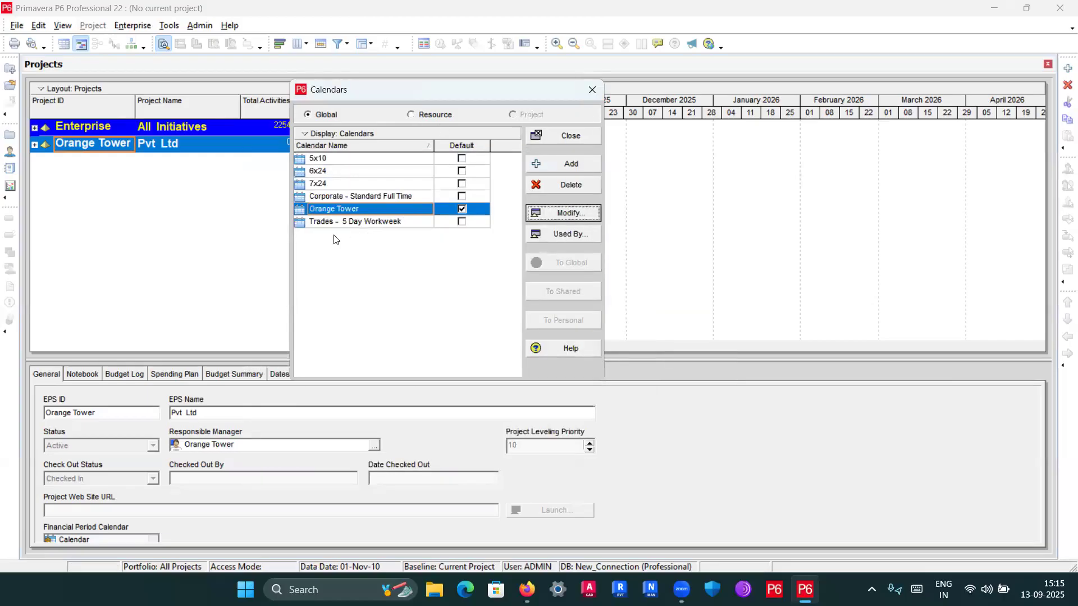
{"action": "left_click", "coordinate": [594, 94]}
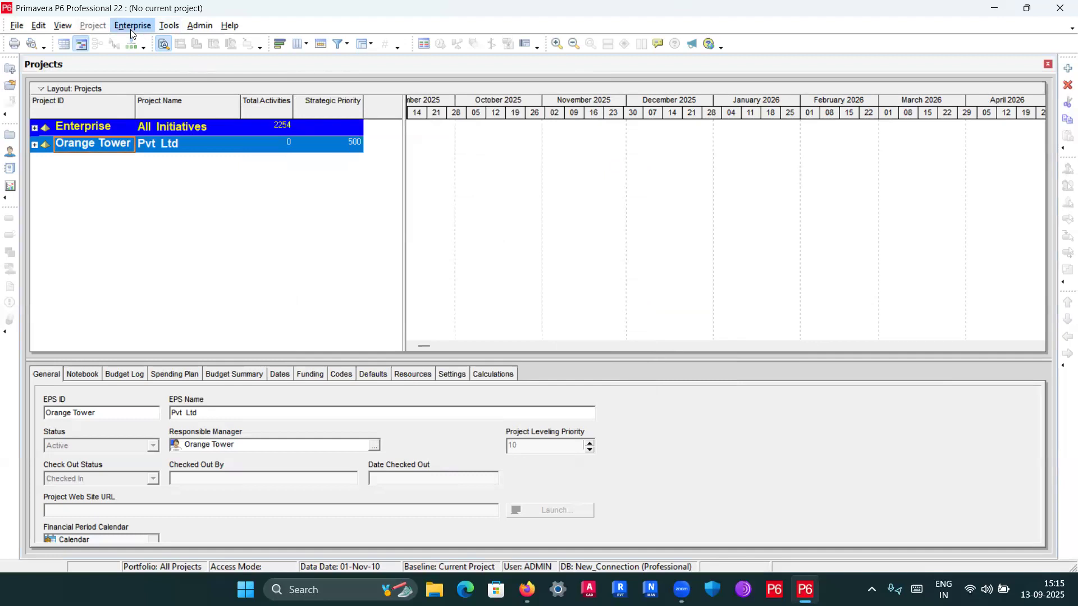
Step: Open the currency definitions, look through the currency list and the US Dollar's general details, and close them
{"action": "left_click", "coordinate": [199, 26]}
{"action": "left_click", "coordinate": [224, 73]}
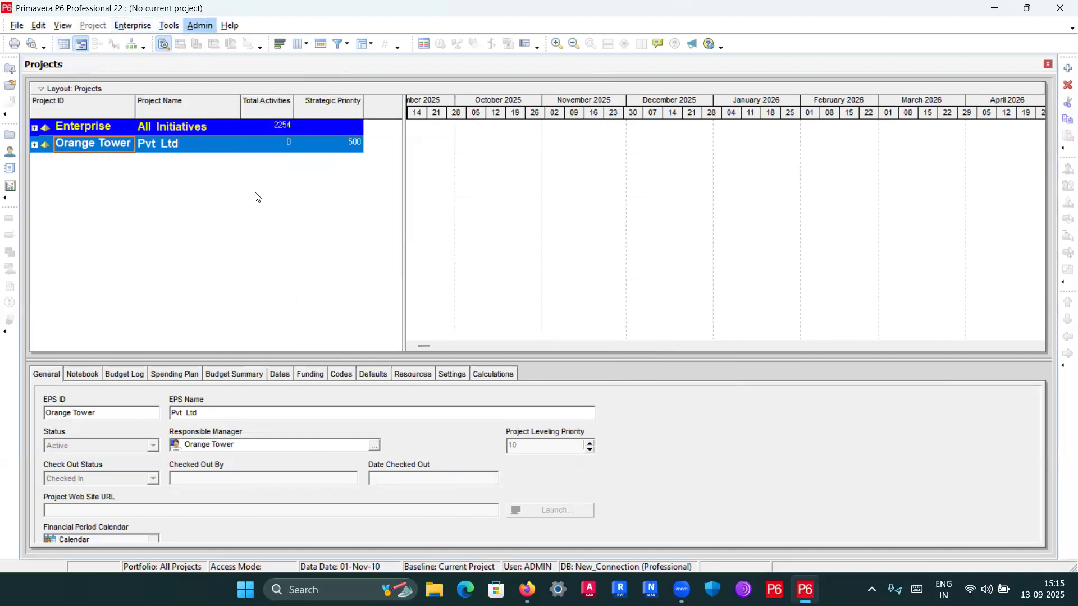
{"action": "scroll", "coordinate": [410, 224], "scroll_direction": "down", "scroll_amount": 8}
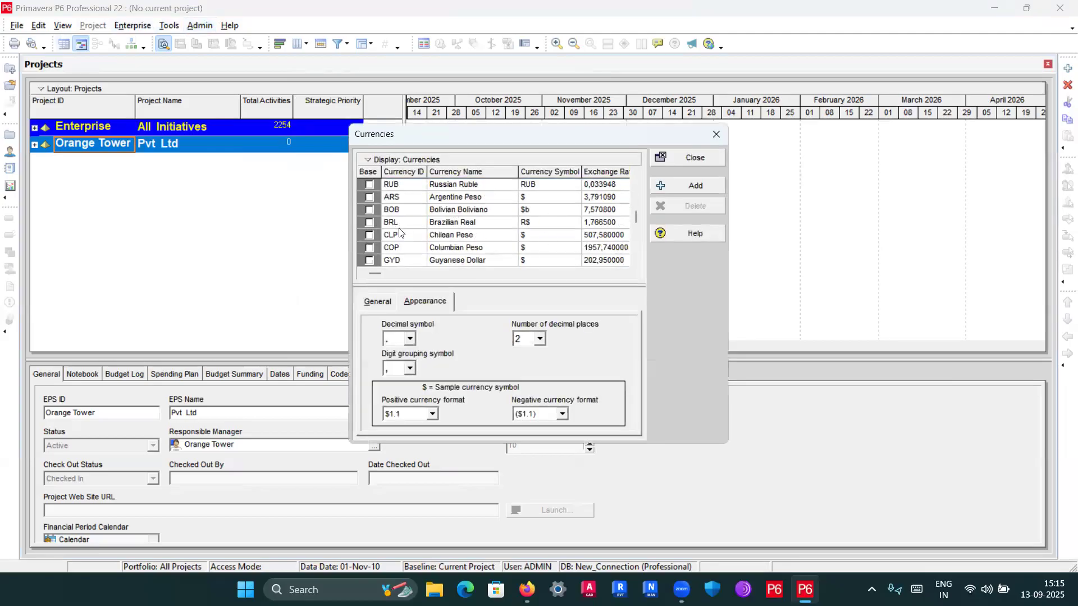
{"action": "left_click", "coordinate": [378, 302]}
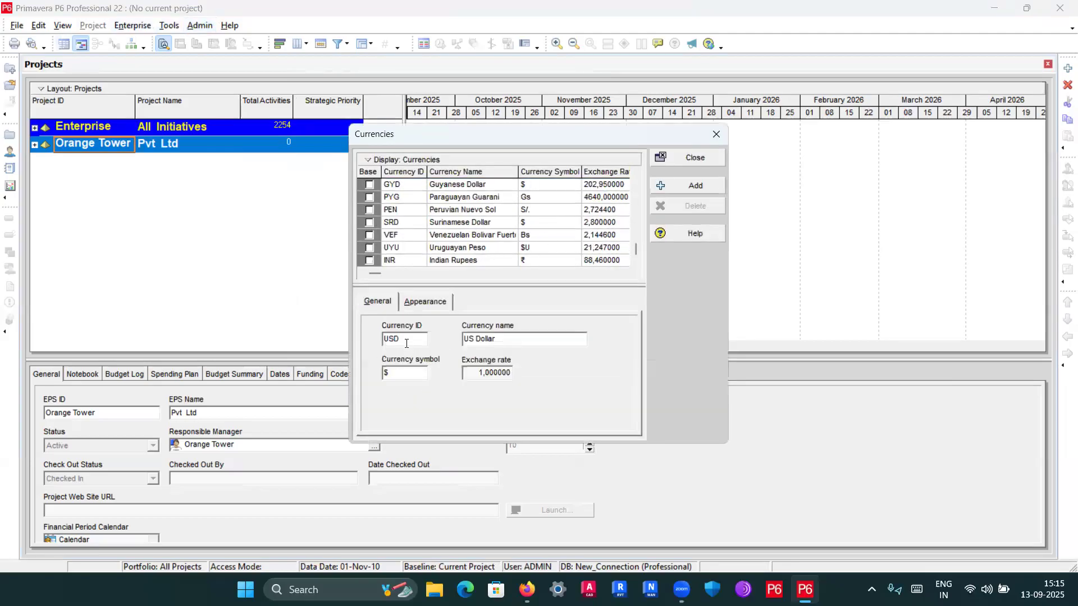
{"action": "left_click", "coordinate": [717, 135]}
Step: Open the currency options in the user preferences and switch the currency symbol and decimal digits display off and back on
{"action": "left_click", "coordinate": [16, 25]}
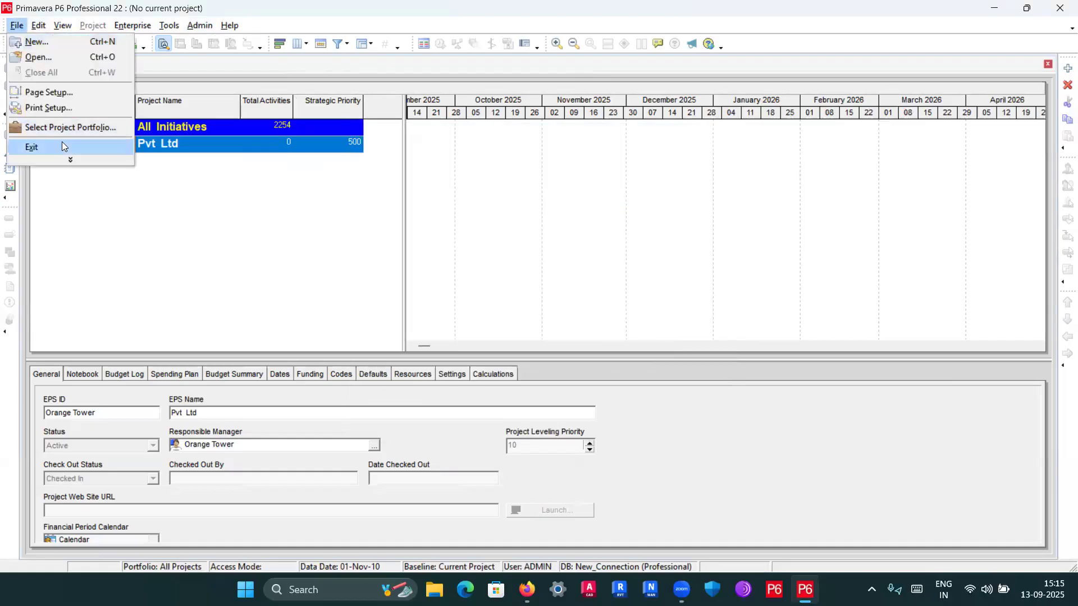
{"action": "left_click", "coordinate": [38, 26]}
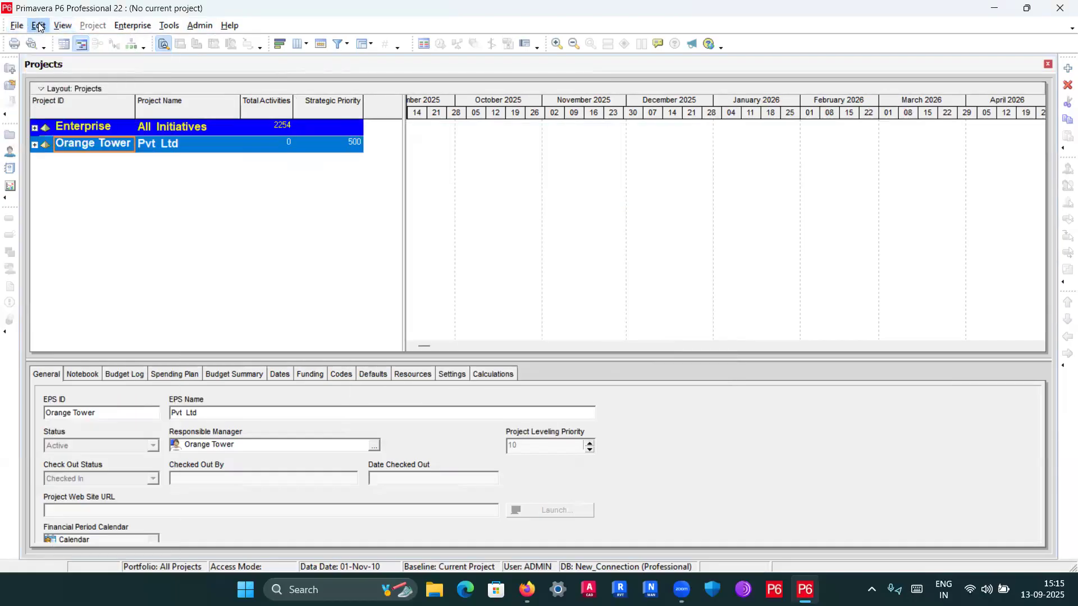
{"action": "left_click", "coordinate": [40, 26]}
{"action": "left_click", "coordinate": [73, 58]}
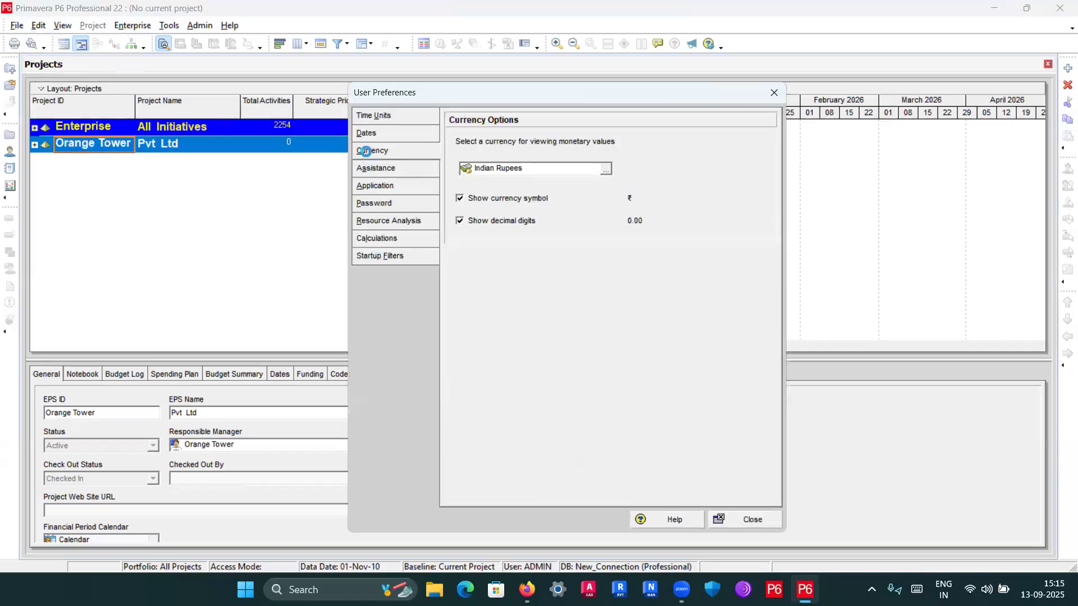
{"action": "left_click", "coordinate": [459, 200]}
{"action": "left_click", "coordinate": [460, 221]}
{"action": "left_click", "coordinate": [460, 199]}
{"action": "left_click", "coordinate": [460, 221]}
Step: Choose INR, Indian Rupees, as the currency for viewing monetary values and close the user preferences
{"action": "left_click", "coordinate": [606, 168]}
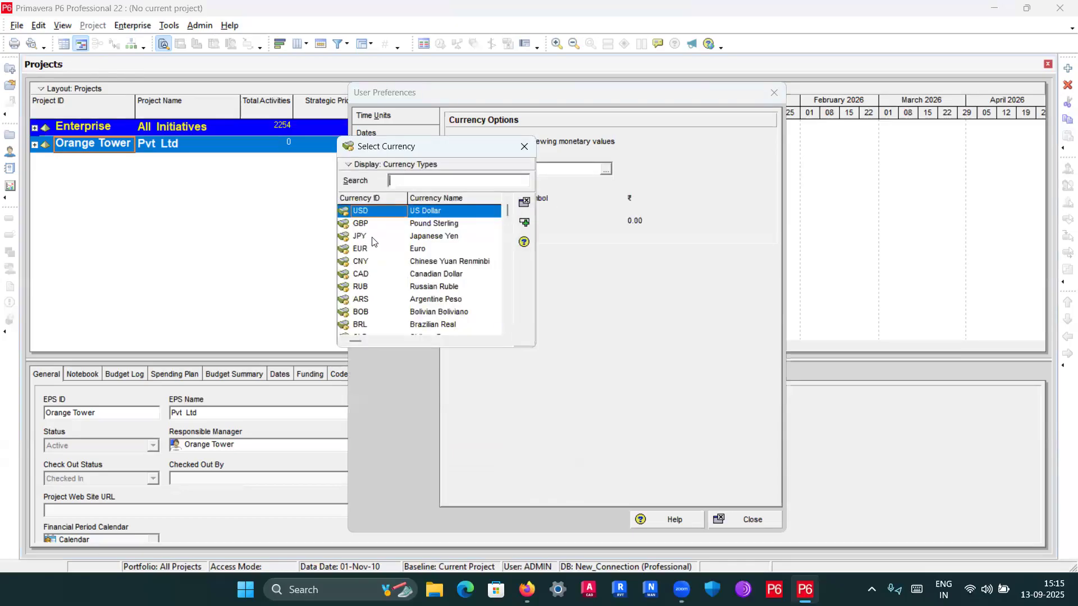
{"action": "scroll", "coordinate": [381, 255], "scroll_direction": "down", "scroll_amount": 3}
{"action": "left_click", "coordinate": [369, 326]}
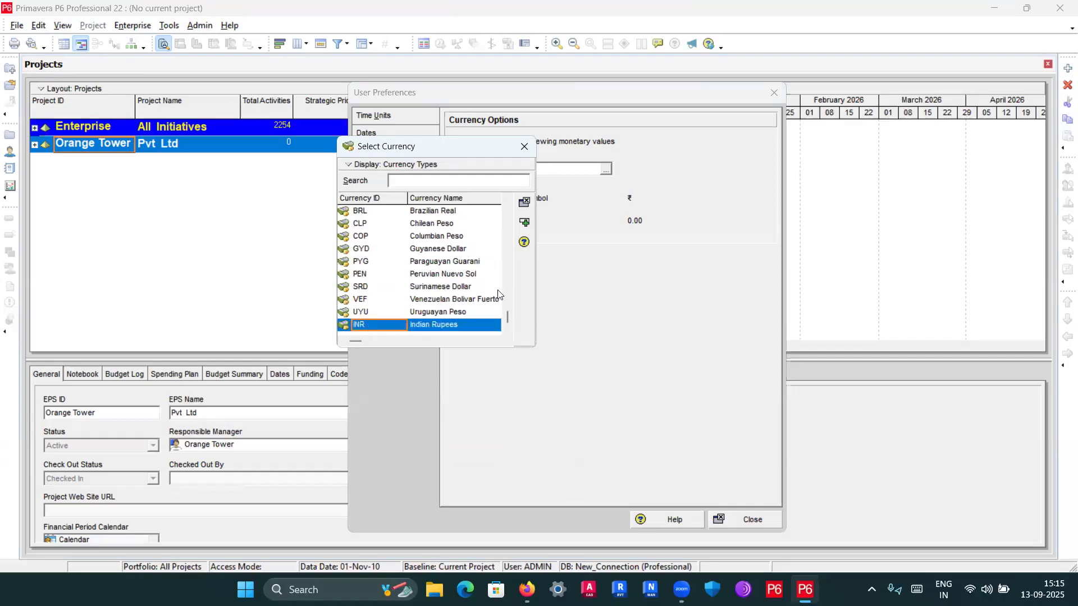
{"action": "double_click", "coordinate": [379, 325]}
{"action": "left_click", "coordinate": [780, 93]}
Step: Review the general details of Indian Rupees in the currency definitions, including its symbol and exchange rate, and close them
{"action": "left_click", "coordinate": [200, 25]}
{"action": "left_click", "coordinate": [236, 73]}
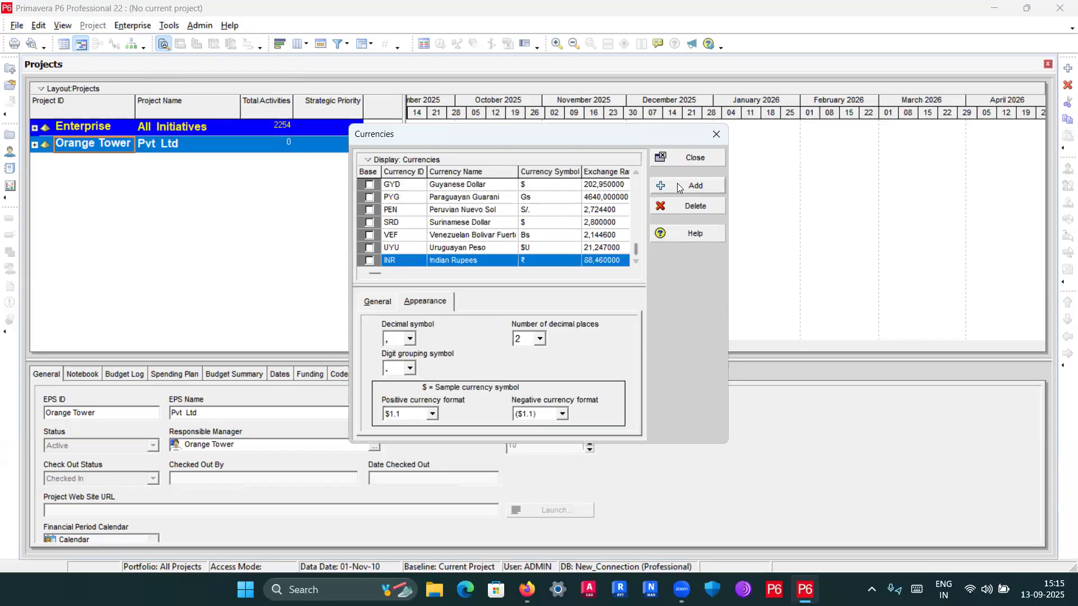
{"action": "left_click", "coordinate": [379, 302]}
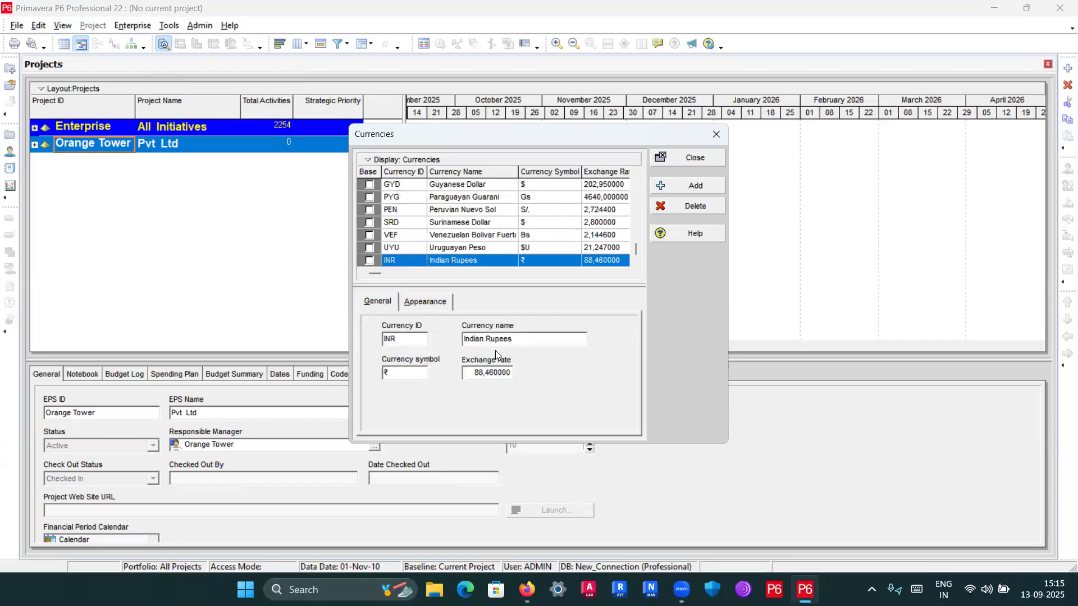
{"action": "left_click", "coordinate": [716, 134]}
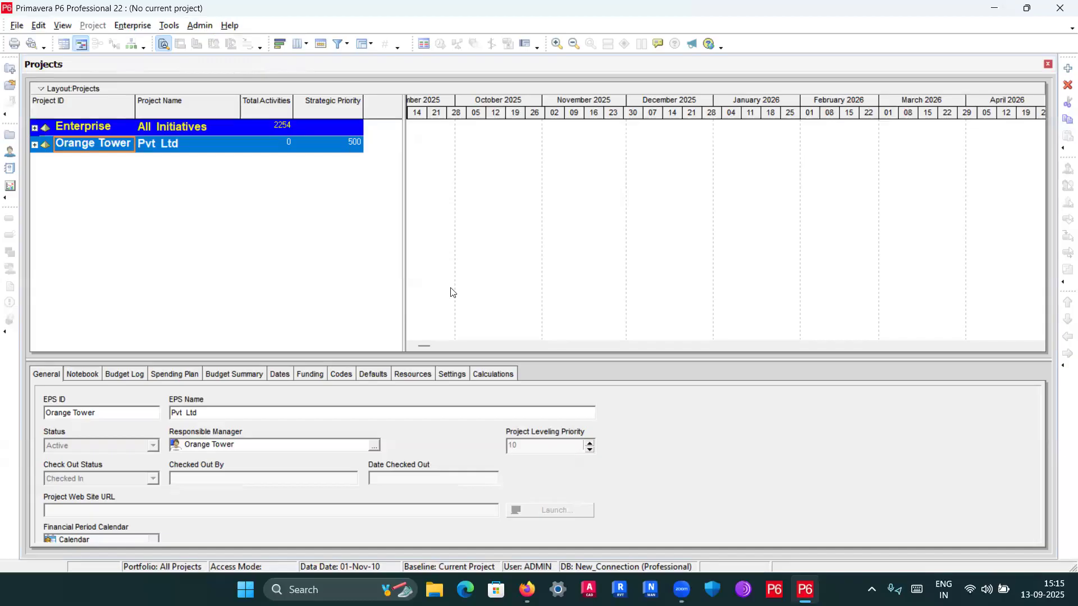
{"action": "left_click", "coordinate": [199, 25]}
{"action": "left_click", "coordinate": [222, 70]}
{"action": "left_click", "coordinate": [379, 302]}
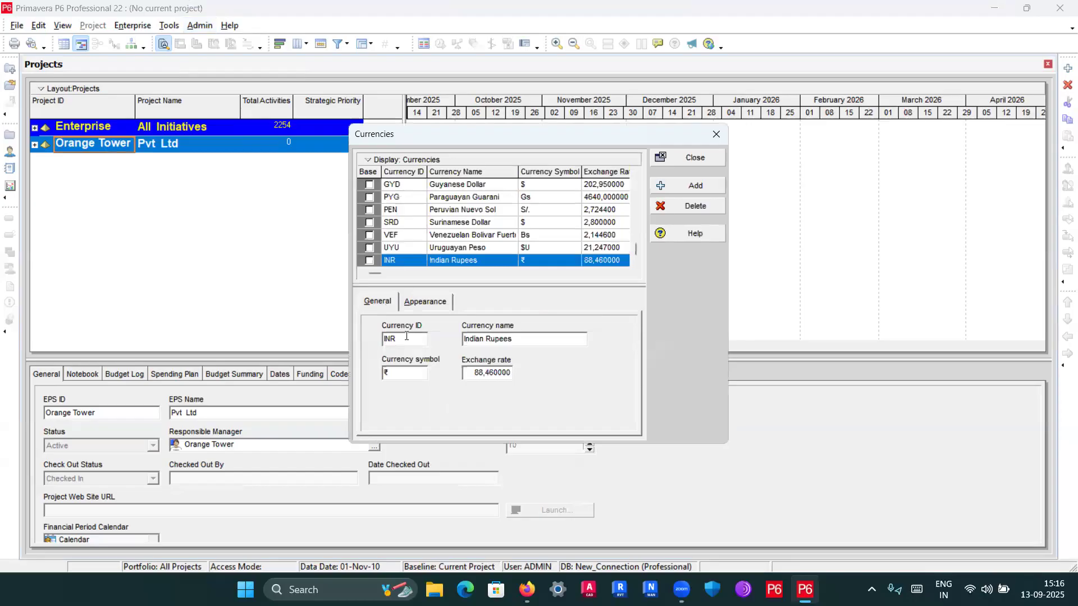
{"action": "left_click", "coordinate": [501, 372]}
{"action": "left_click", "coordinate": [717, 137]}
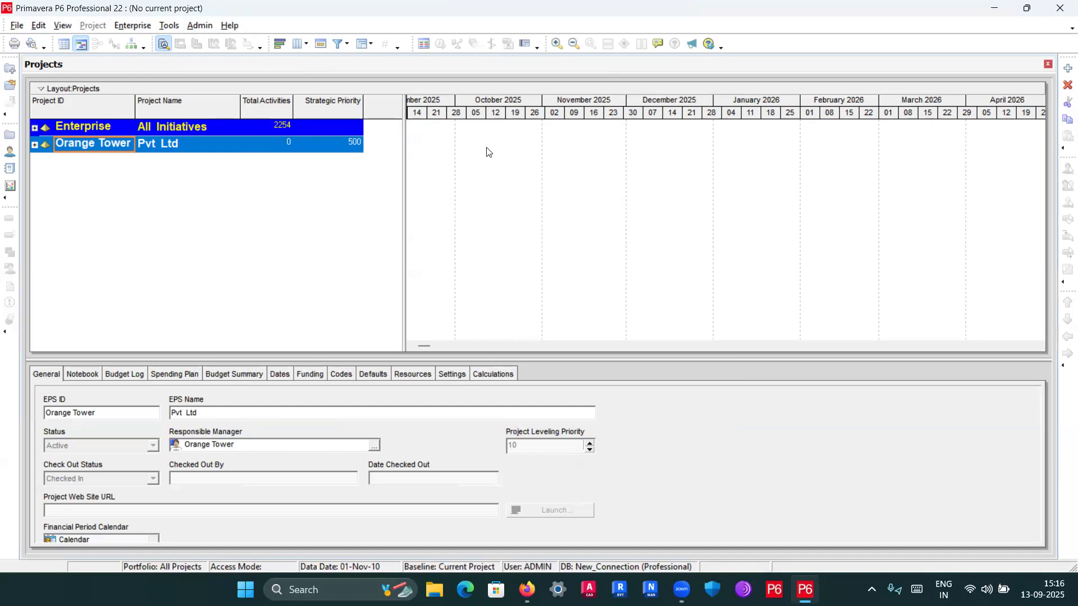
Step: Open the project portfolios, select the Orange Tower global portfolio and review its general details and assigned projects
{"action": "left_click", "coordinate": [125, 31]}
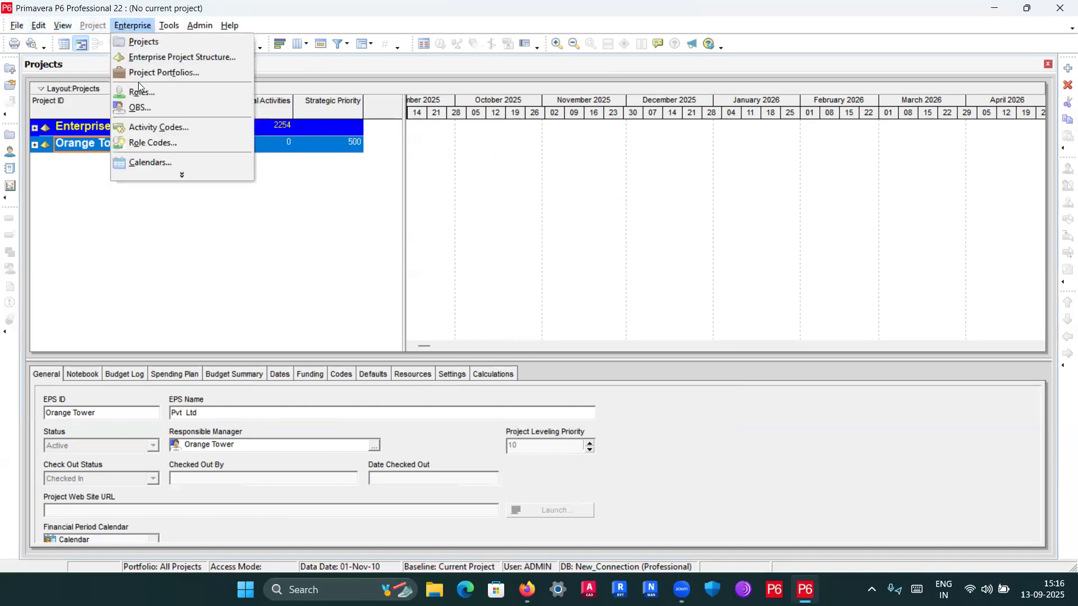
{"action": "left_click", "coordinate": [151, 59]}
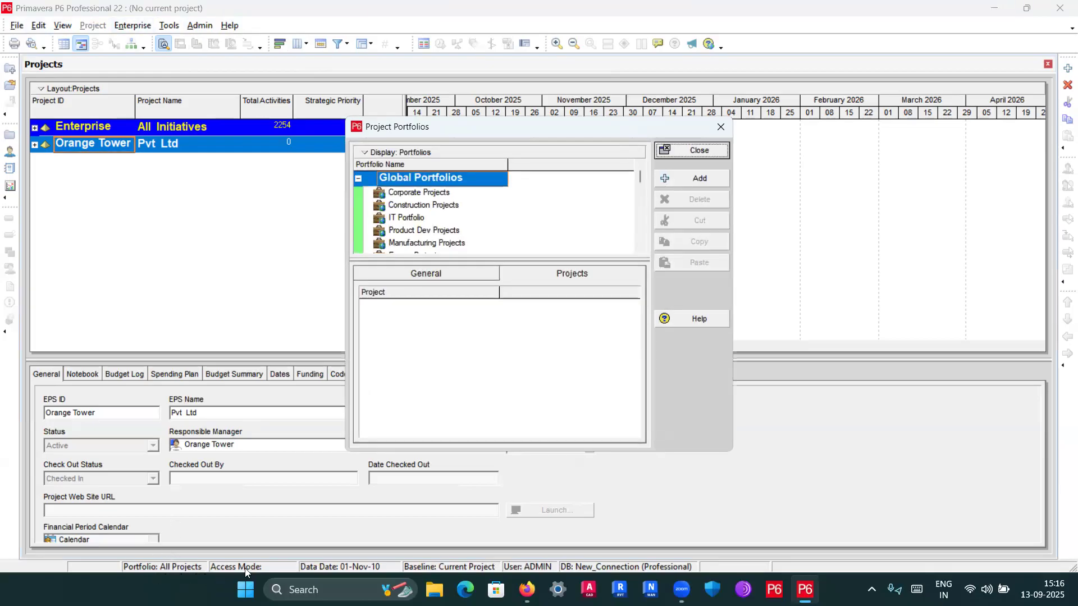
{"action": "left_click_drag", "start_coordinate": [524, 128], "coordinate": [507, 111]}
{"action": "scroll", "coordinate": [392, 198], "scroll_direction": "down", "scroll_amount": 1}
{"action": "scroll", "coordinate": [391, 197], "scroll_direction": "down", "scroll_amount": 1}
{"action": "left_click", "coordinate": [393, 223]}
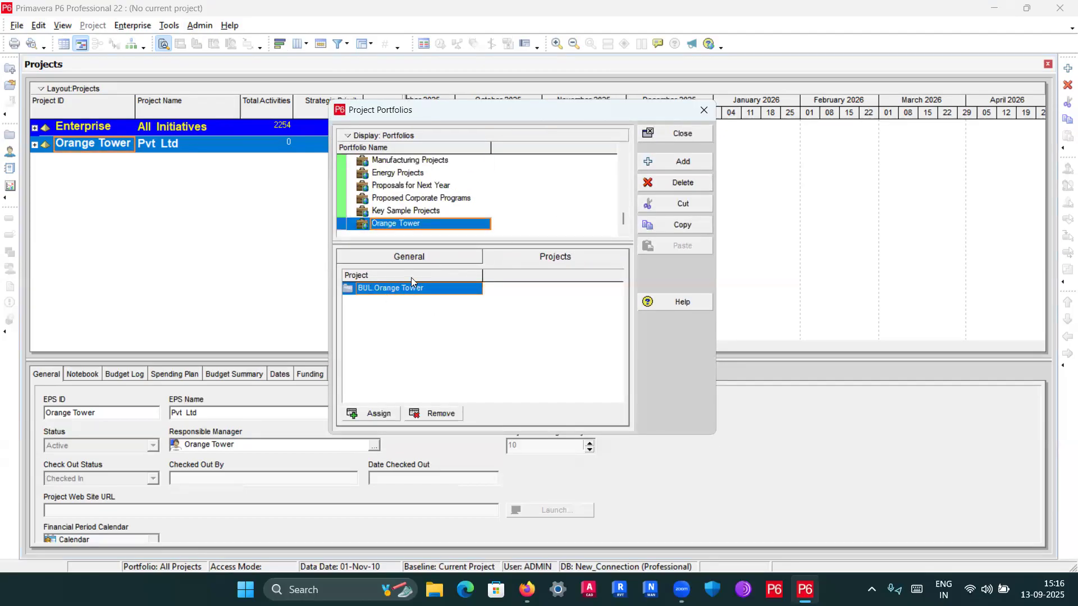
{"action": "left_click", "coordinate": [470, 261]}
{"action": "left_click", "coordinate": [507, 259]}
{"action": "left_click", "coordinate": [467, 257]}
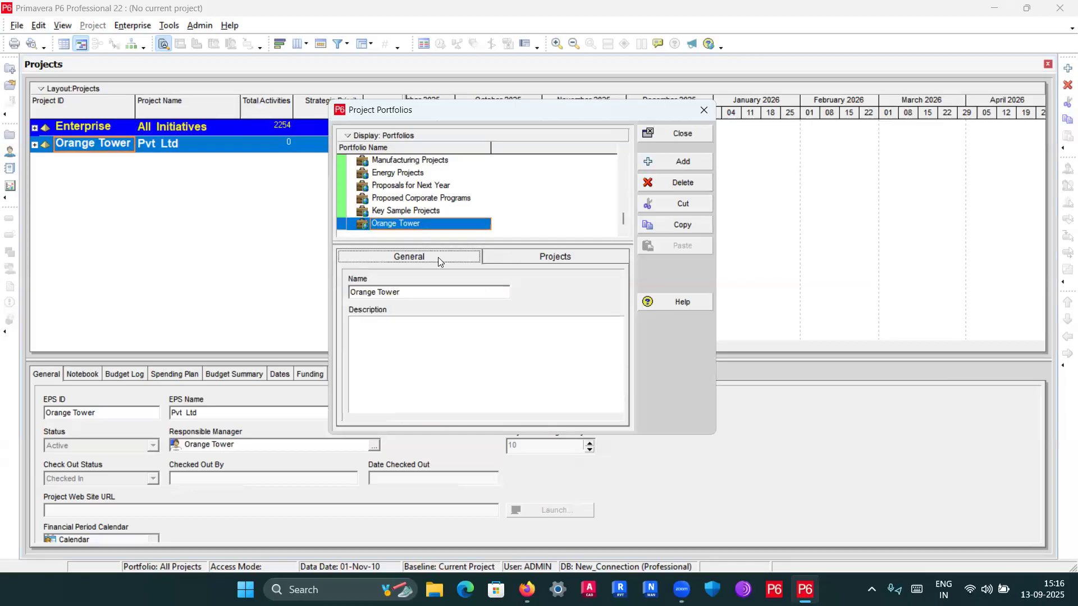
{"action": "left_click", "coordinate": [508, 257]}
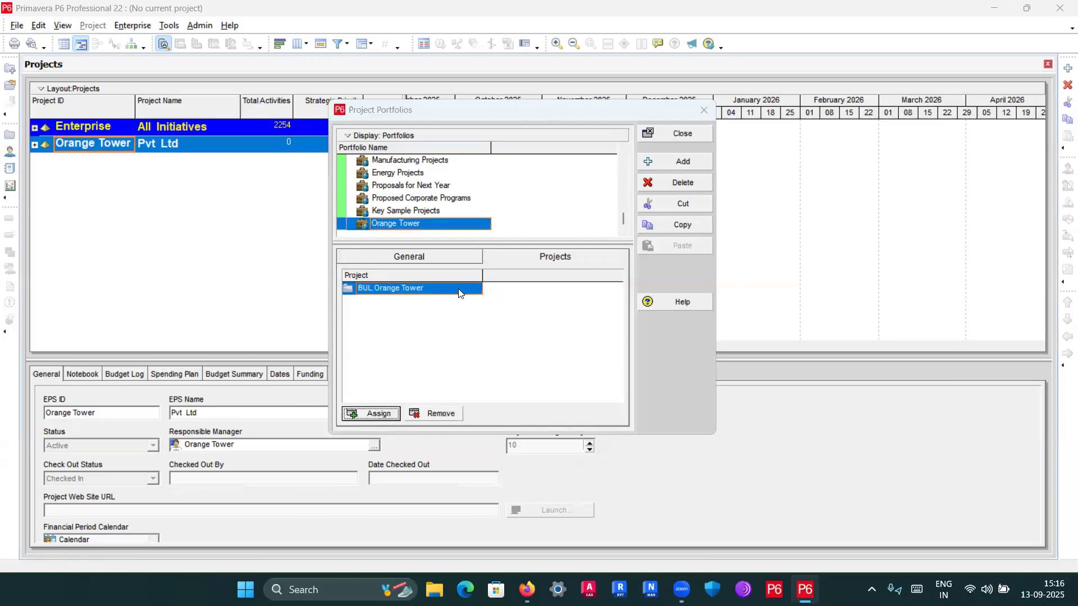
Step: Browse the projects assignable to the Orange Tower portfolio, locate the BUL project under Enterprise, and close the portfolios
{"action": "left_click", "coordinate": [372, 413]}
{"action": "scroll", "coordinate": [463, 287], "scroll_direction": "down", "scroll_amount": 1}
{"action": "scroll", "coordinate": [393, 309], "scroll_direction": "up", "scroll_amount": 1}
{"action": "scroll", "coordinate": [330, 332], "scroll_direction": "down", "scroll_amount": 6}
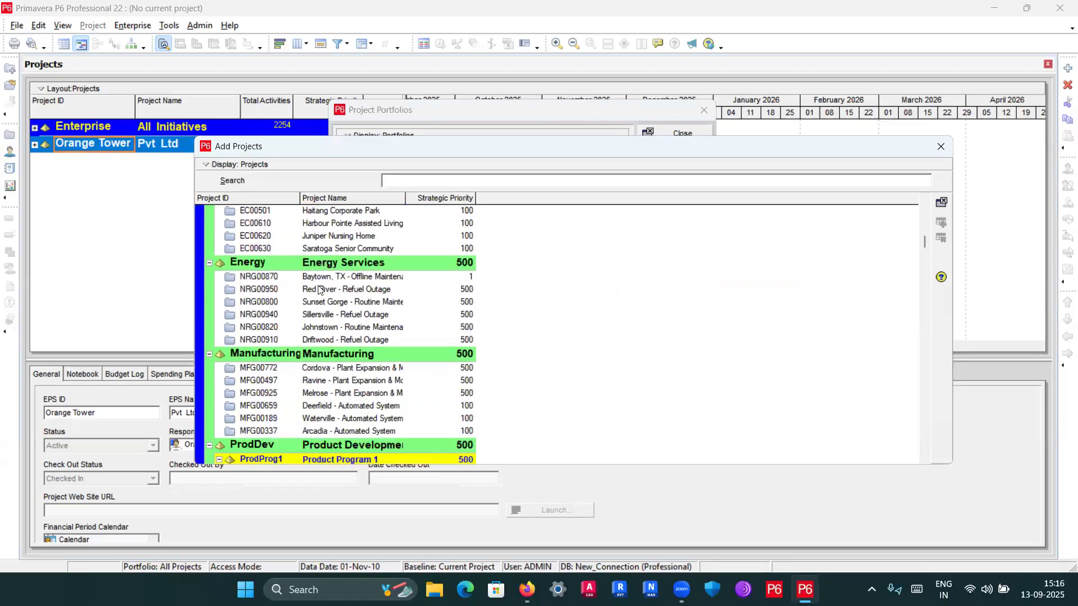
{"action": "scroll", "coordinate": [330, 332], "scroll_direction": "down", "scroll_amount": 10}
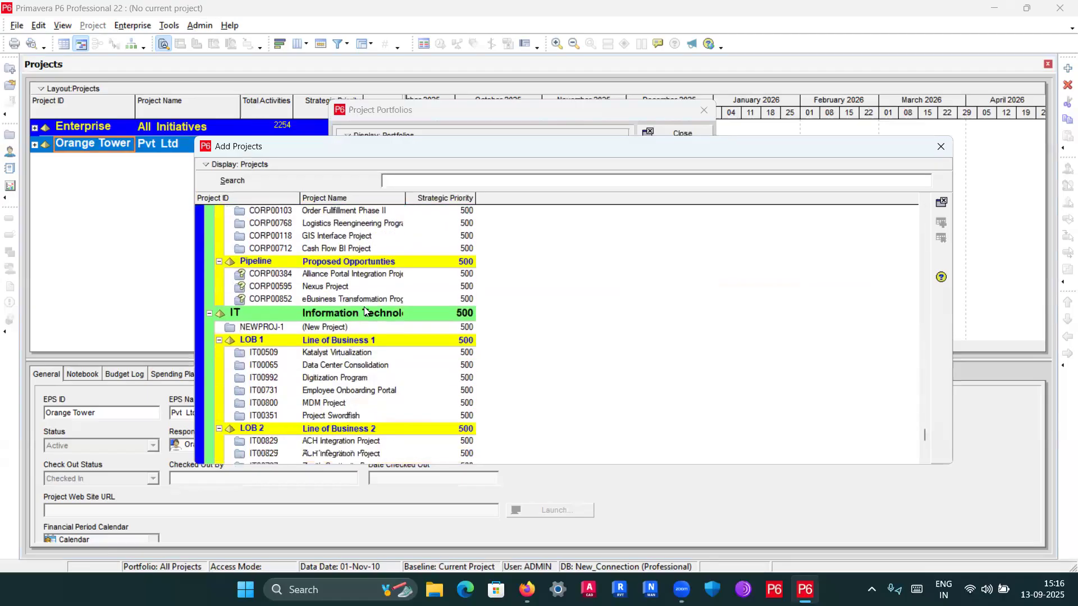
{"action": "scroll", "coordinate": [371, 315], "scroll_direction": "up", "scroll_amount": 12}
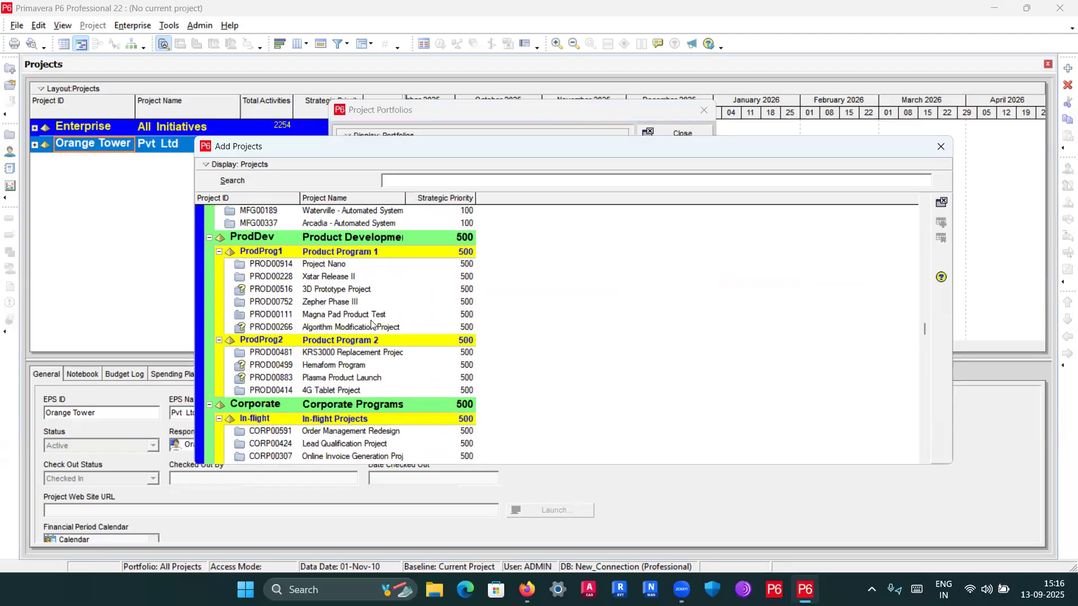
{"action": "scroll", "coordinate": [370, 325], "scroll_direction": "up", "scroll_amount": 5}
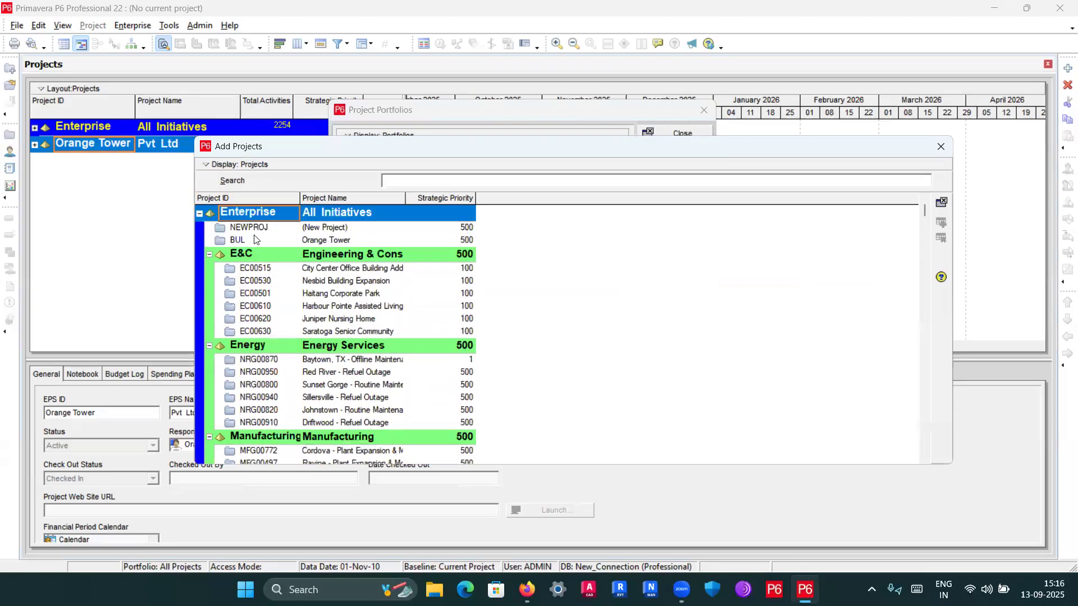
{"action": "left_click", "coordinate": [225, 242]}
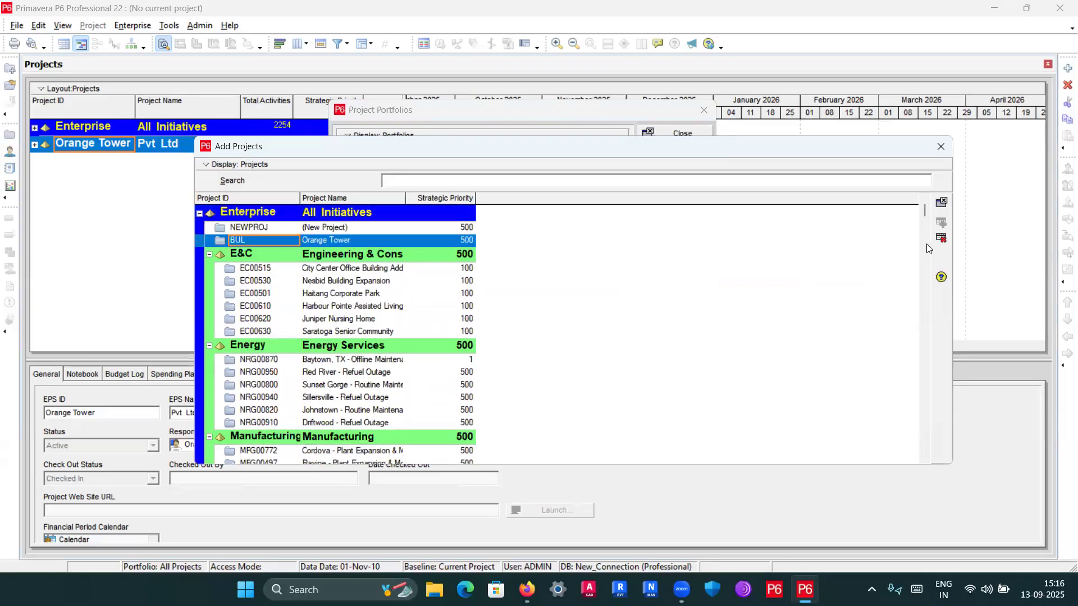
{"action": "left_click", "coordinate": [252, 233]}
{"action": "left_click", "coordinate": [253, 236]}
{"action": "left_click", "coordinate": [943, 204]}
{"action": "left_click", "coordinate": [942, 146]}
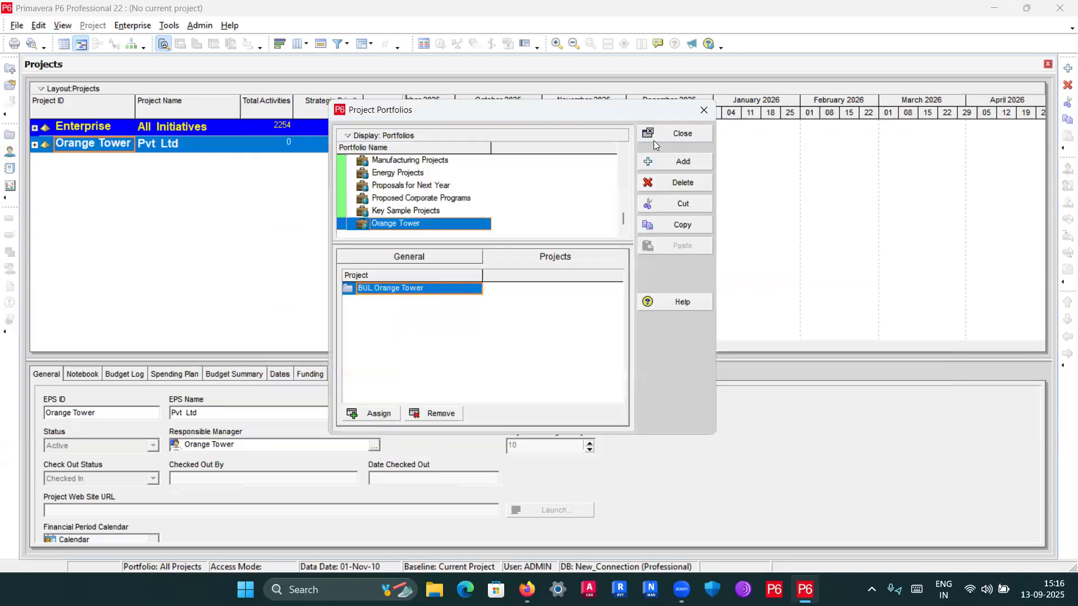
{"action": "left_click", "coordinate": [683, 133]}
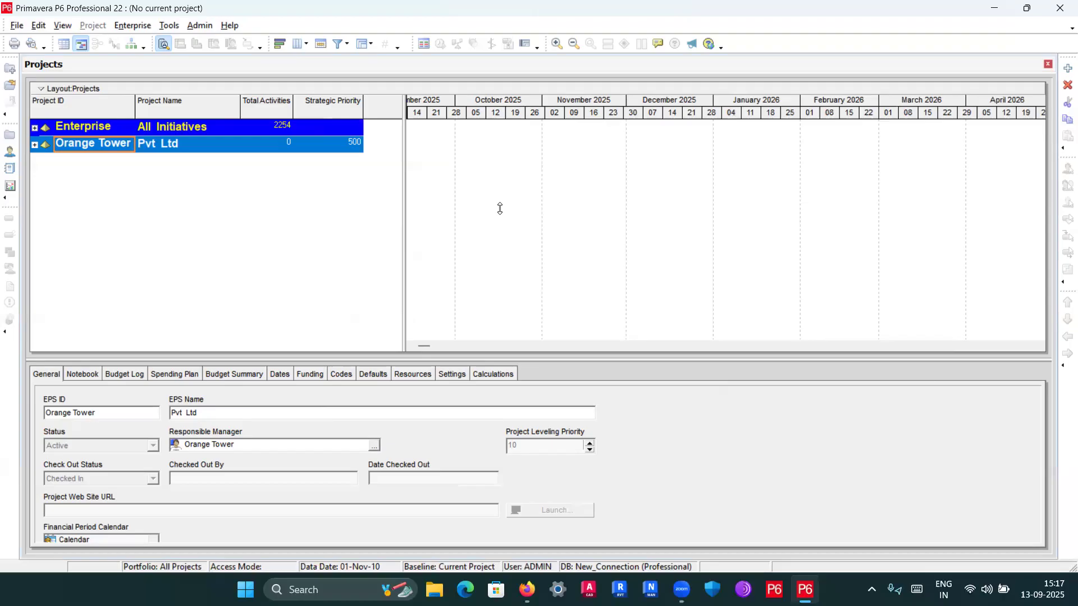
Step: Open the enterprise Projects view
{"action": "left_click", "coordinate": [17, 26]}
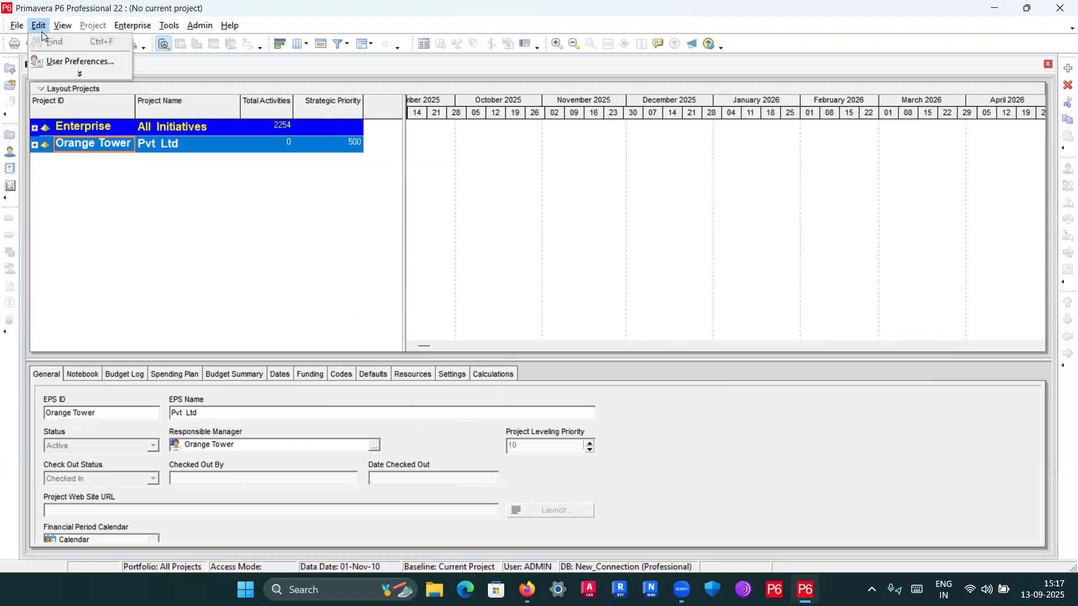
{"action": "left_click", "coordinate": [137, 29]}
{"action": "left_click", "coordinate": [137, 26]}
{"action": "left_click", "coordinate": [140, 42]}
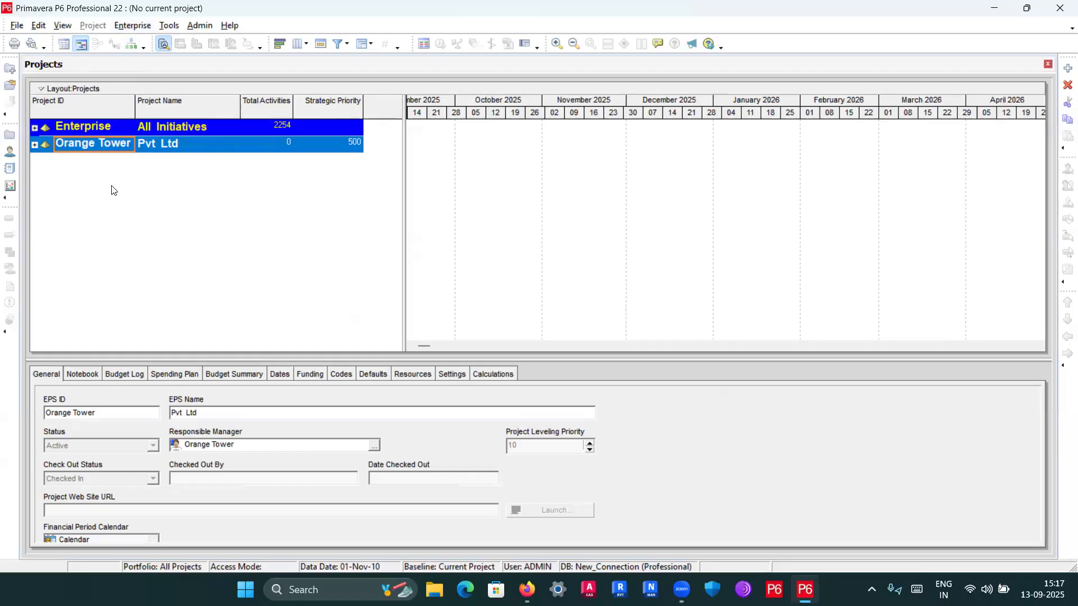
{"action": "left_click", "coordinate": [132, 27]}
{"action": "left_click", "coordinate": [133, 27]}
{"action": "left_click", "coordinate": [133, 26]}
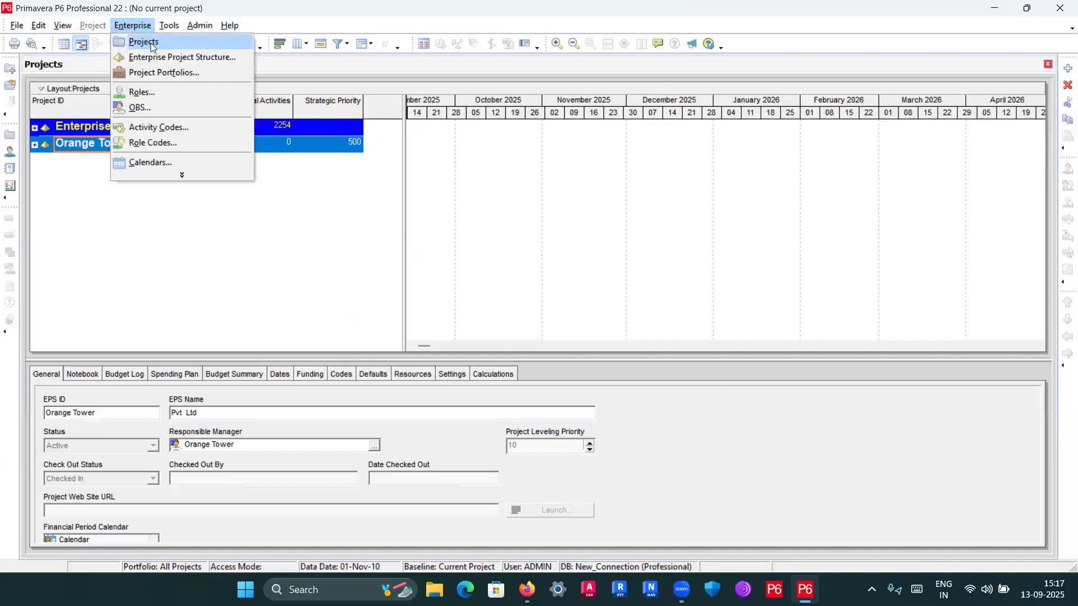
{"action": "left_click", "coordinate": [150, 43]}
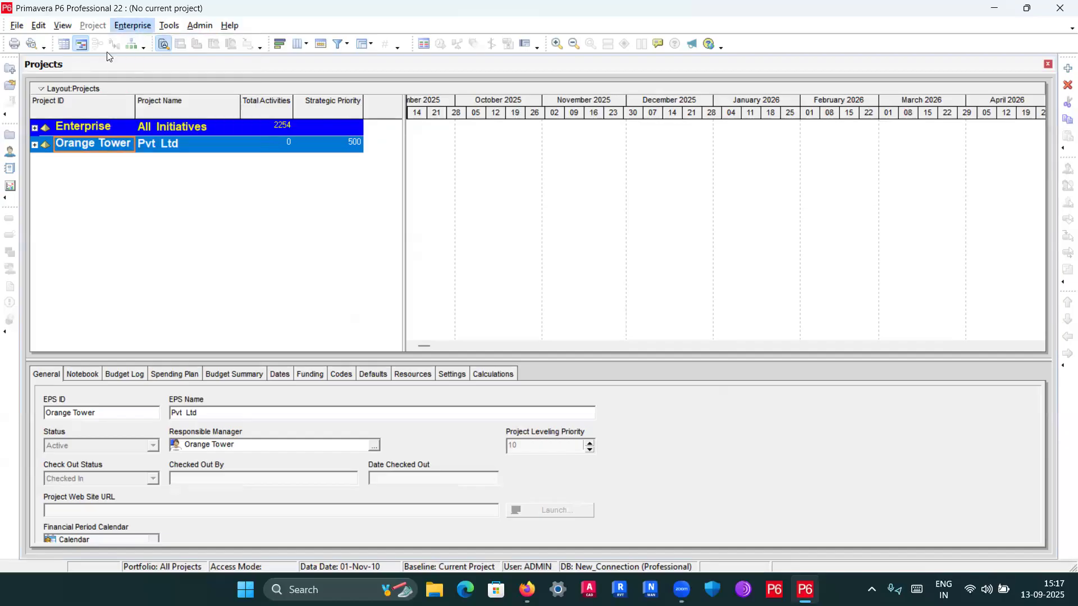
Step: Examine the EPS nodes beneath Orange Tower, including Director, and collapse the branch again
{"action": "left_click", "coordinate": [34, 144]}
{"action": "left_click", "coordinate": [71, 162]}
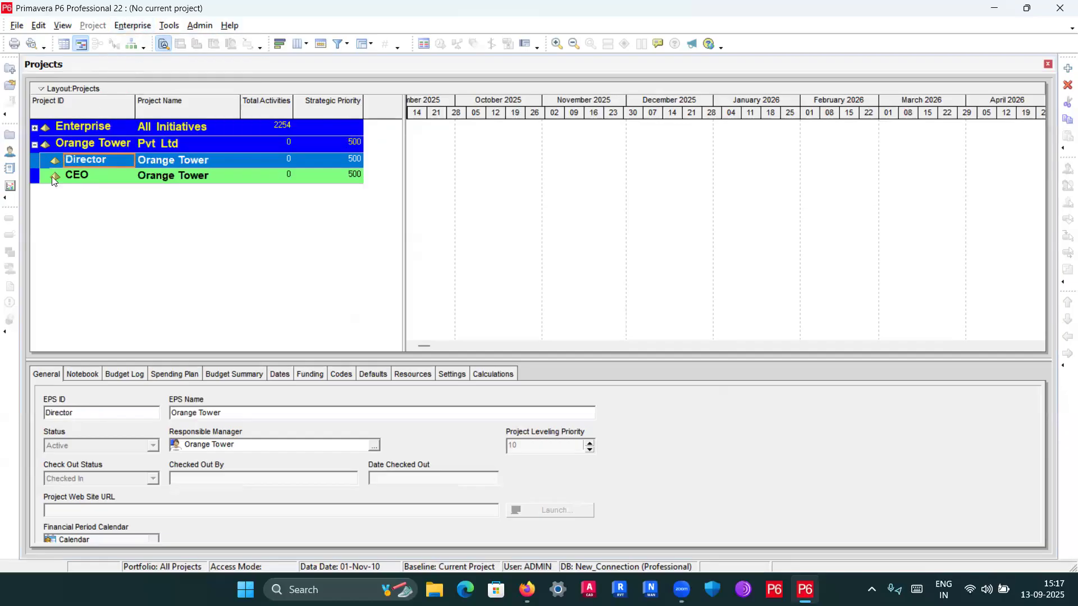
{"action": "left_click", "coordinate": [35, 145]}
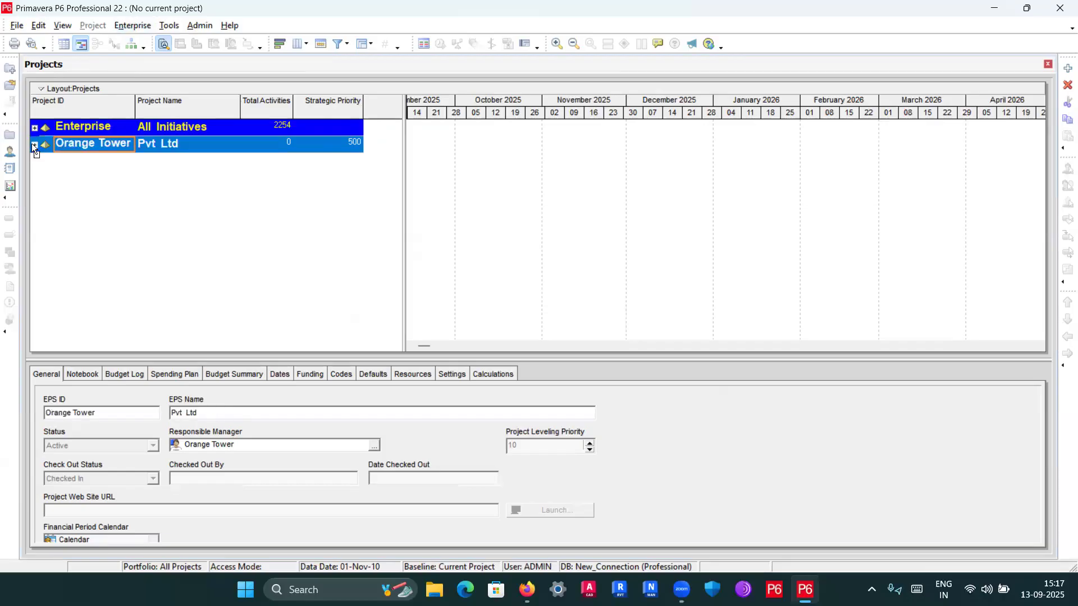
Step: Start creating a new project and place it under the Orange Tower (Pvt Ltd) EPS
{"action": "left_click", "coordinate": [25, 28]}
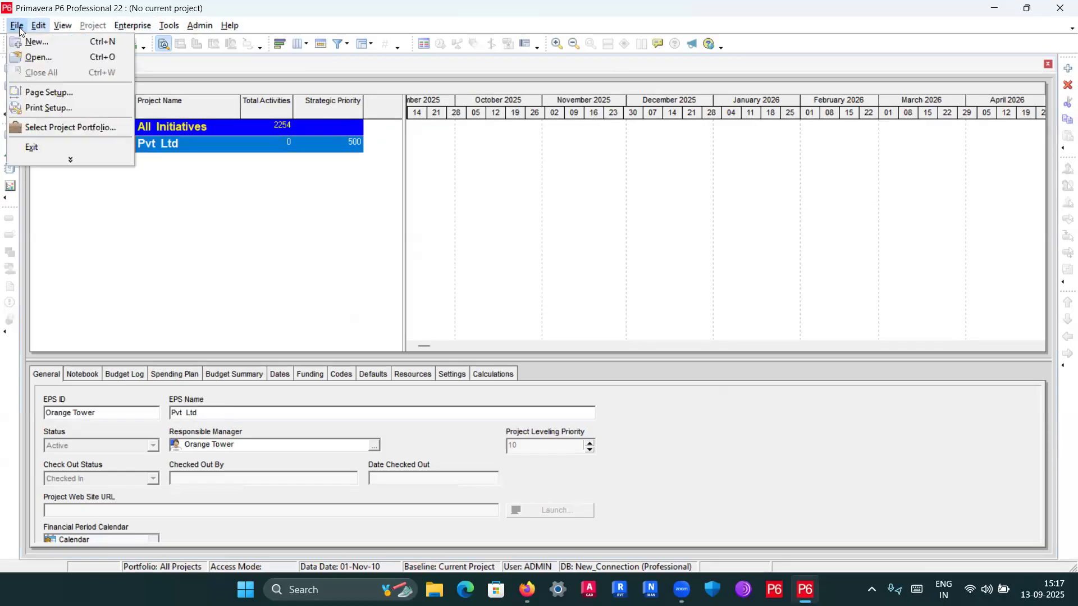
{"action": "left_click", "coordinate": [44, 46]}
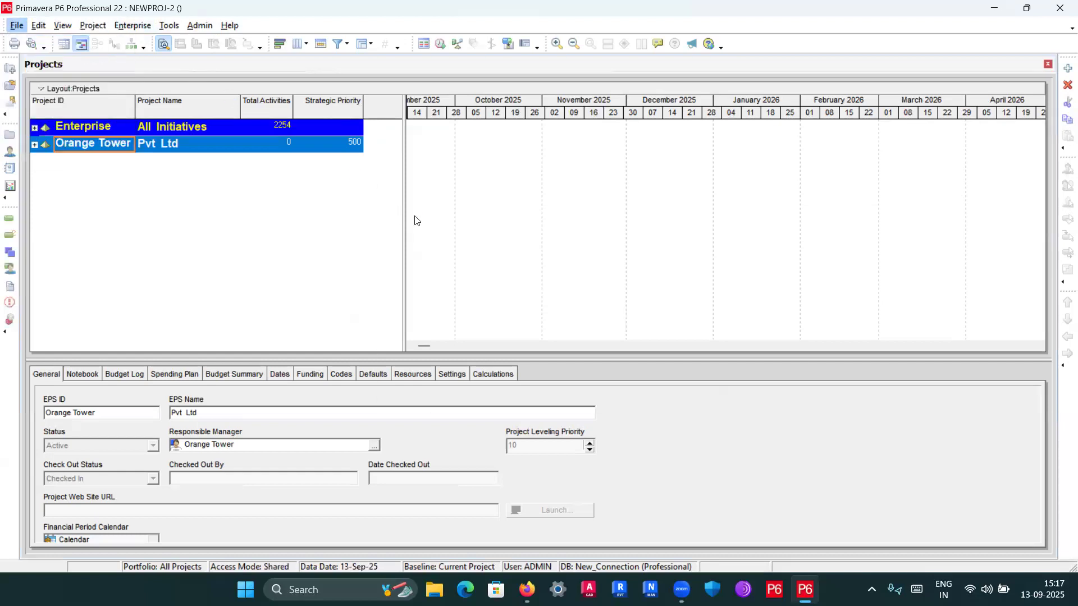
{"action": "left_click_drag", "start_coordinate": [462, 187], "coordinate": [406, 170]}
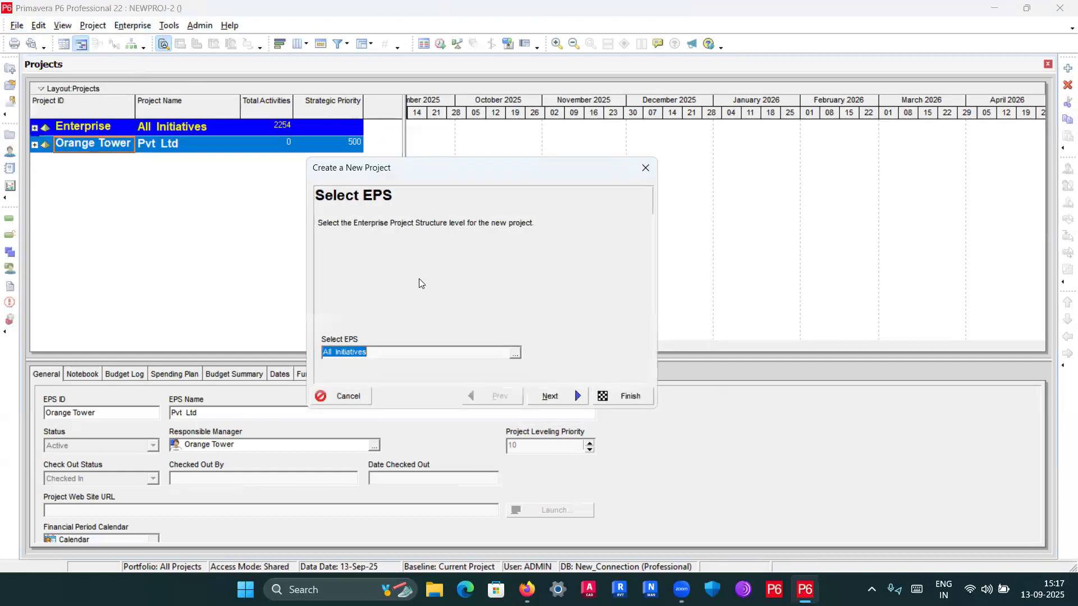
{"action": "left_click", "coordinate": [515, 352]}
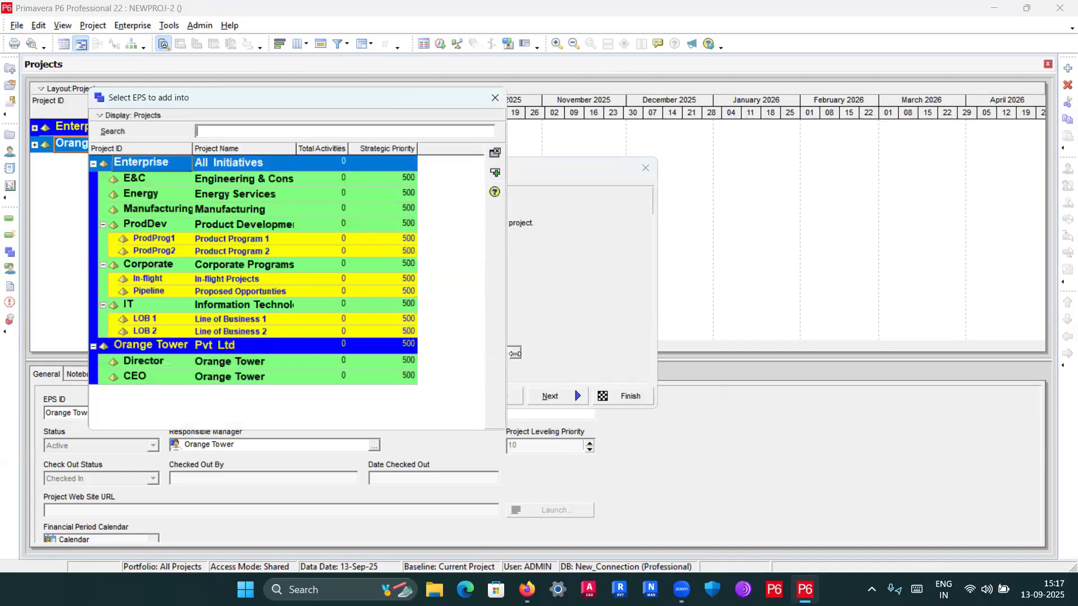
{"action": "left_click", "coordinate": [149, 352]}
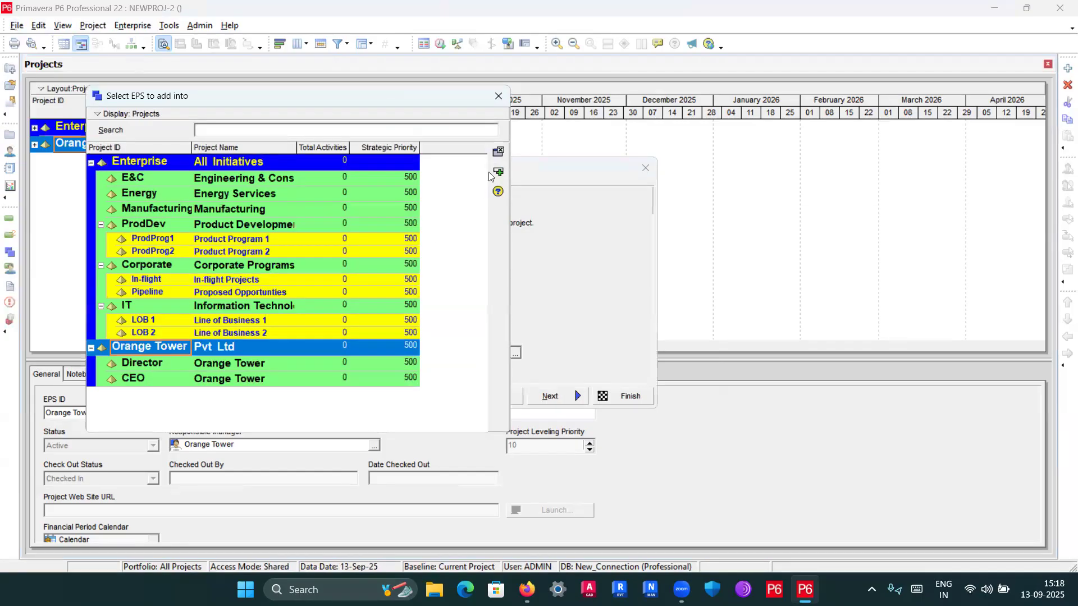
{"action": "left_click", "coordinate": [498, 152]}
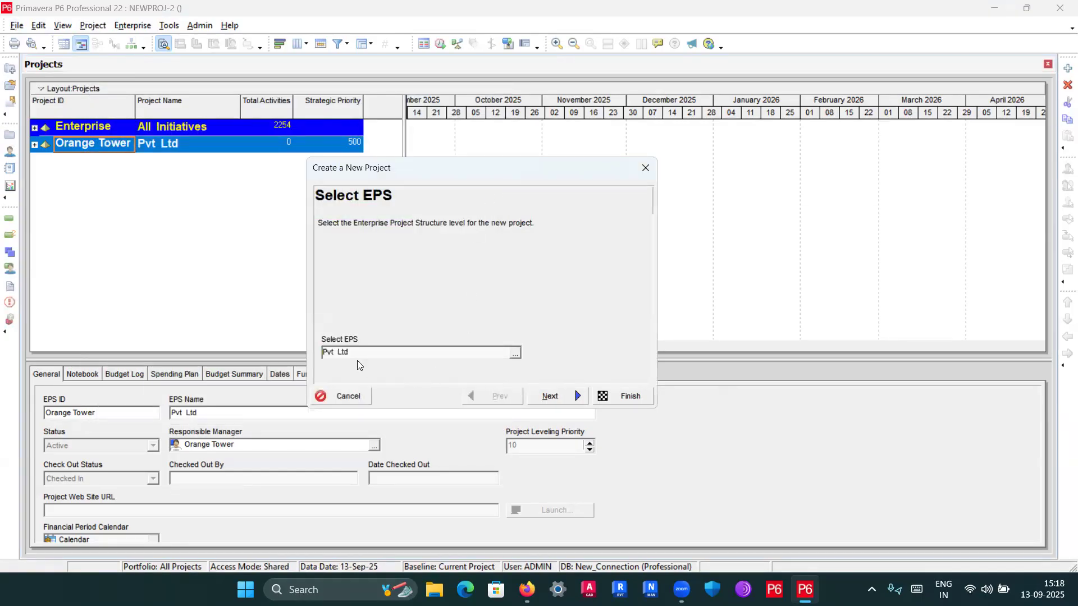
{"action": "left_click", "coordinate": [565, 397]}
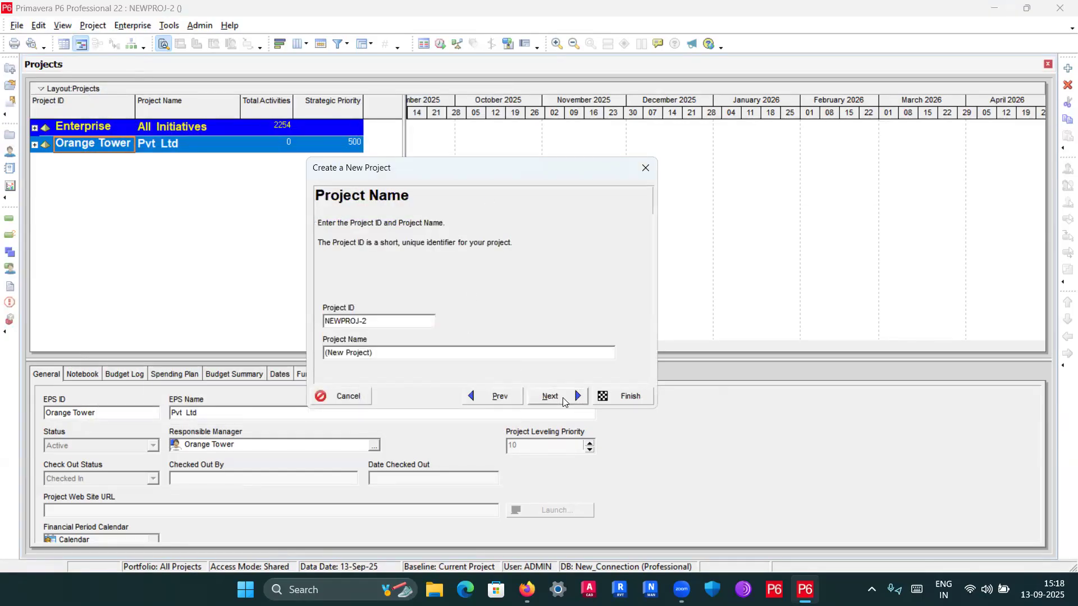
Step: Finish creating the project with ID NEWPROJ-2, name (New Project) and responsible manager Orange Tower, accepting the remaining defaults
{"action": "left_click_drag", "start_coordinate": [422, 173], "coordinate": [488, 171]}
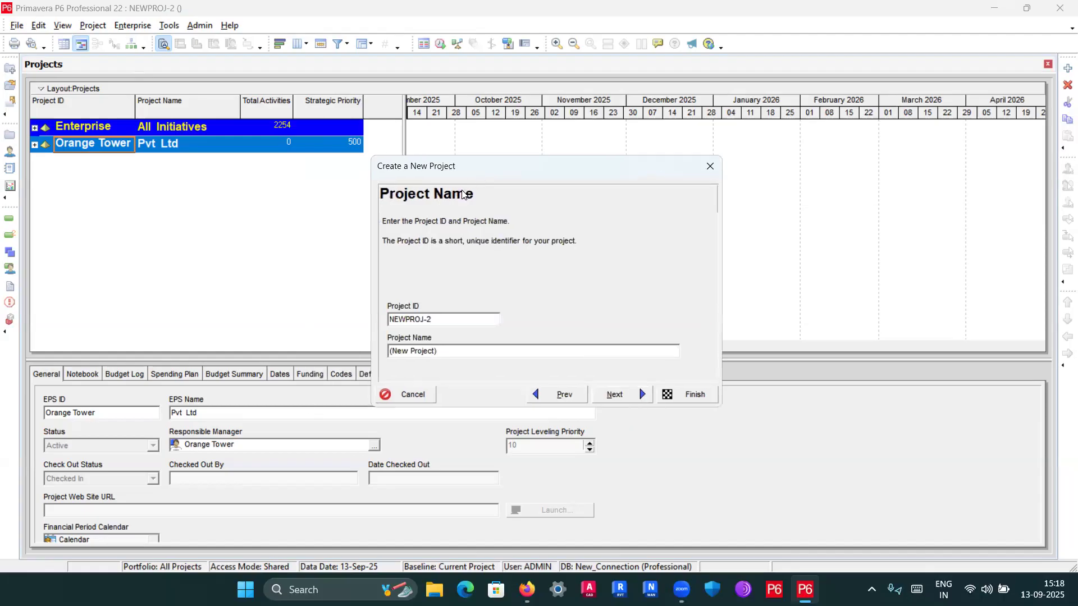
{"action": "left_click_drag", "start_coordinate": [432, 319], "coordinate": [388, 319]}
{"action": "left_click", "coordinate": [625, 395]}
{"action": "left_click", "coordinate": [624, 395]}
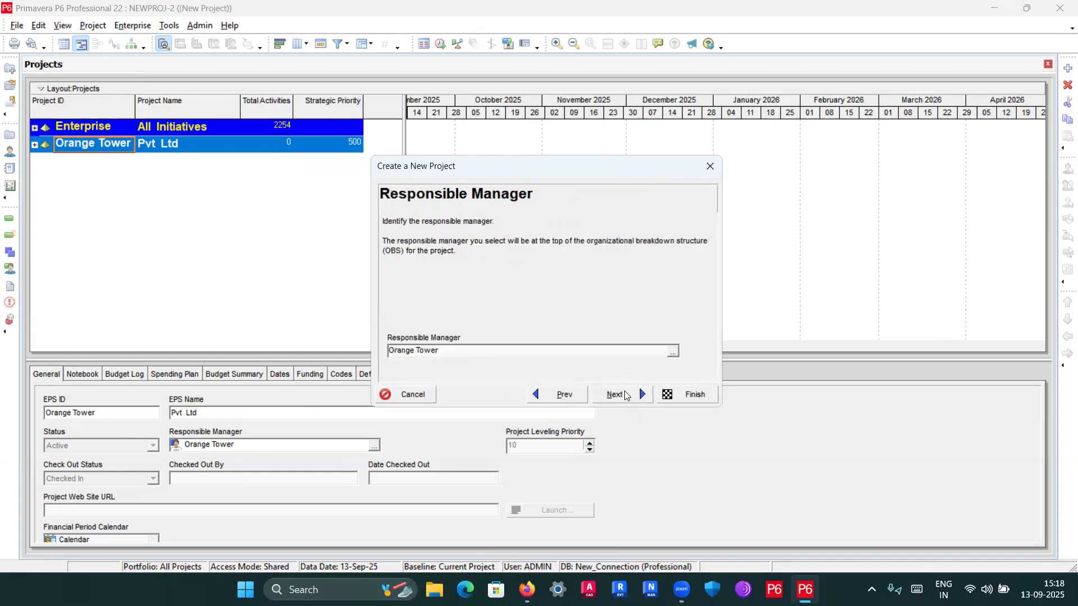
{"action": "left_click", "coordinate": [625, 395]}
{"action": "left_click", "coordinate": [623, 395]}
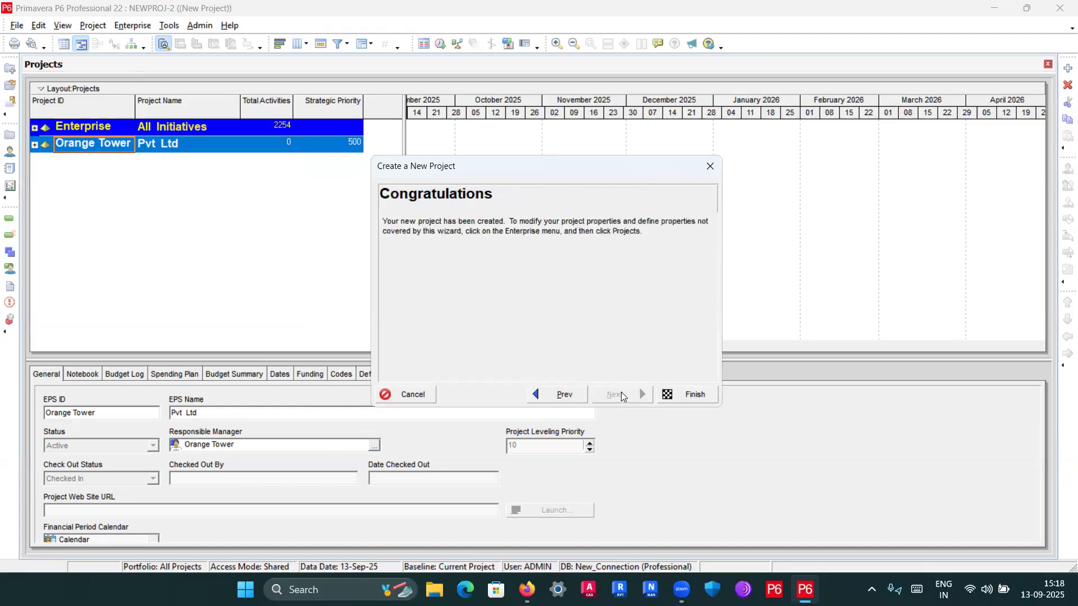
{"action": "left_click", "coordinate": [676, 395]}
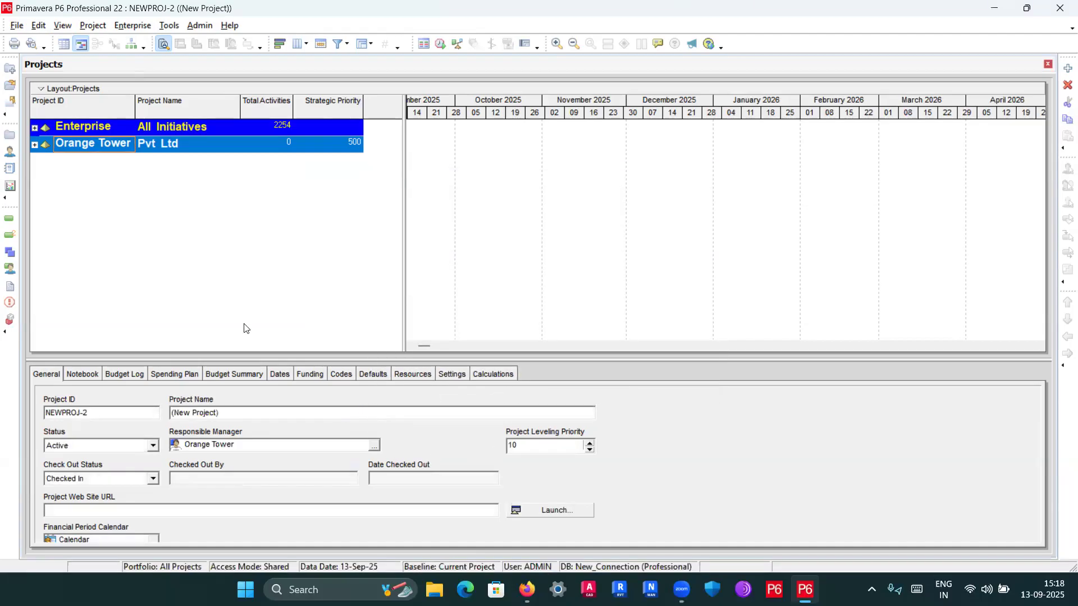
Step: Expand Orange Tower in the project list and review the details of NEWPROJ-2 and the Director and CEO nodes
{"action": "left_click", "coordinate": [34, 144]}
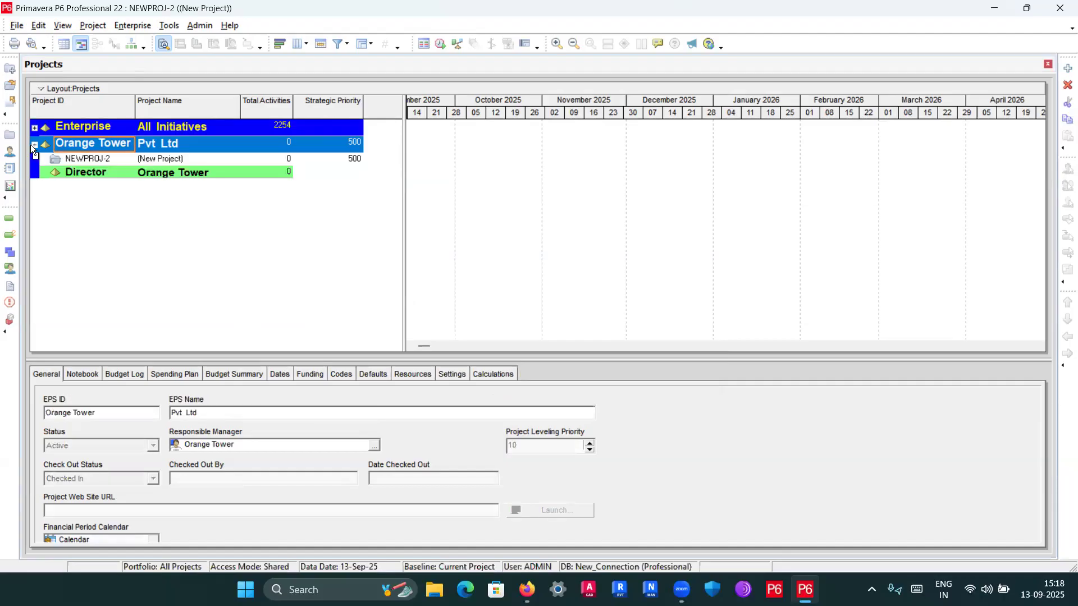
{"action": "left_click", "coordinate": [94, 162]}
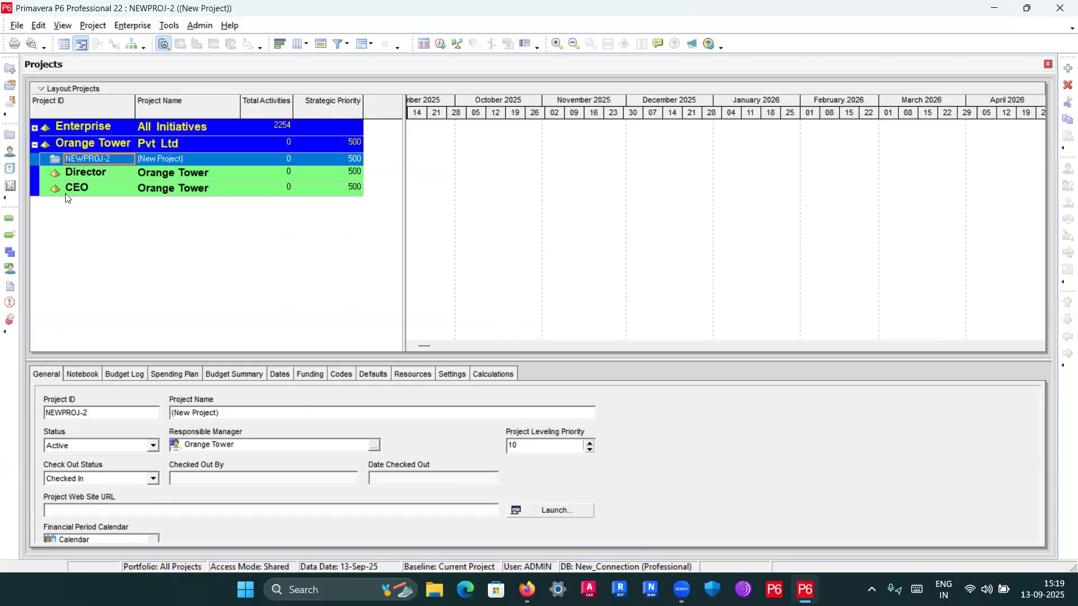
{"action": "left_click", "coordinate": [66, 173]}
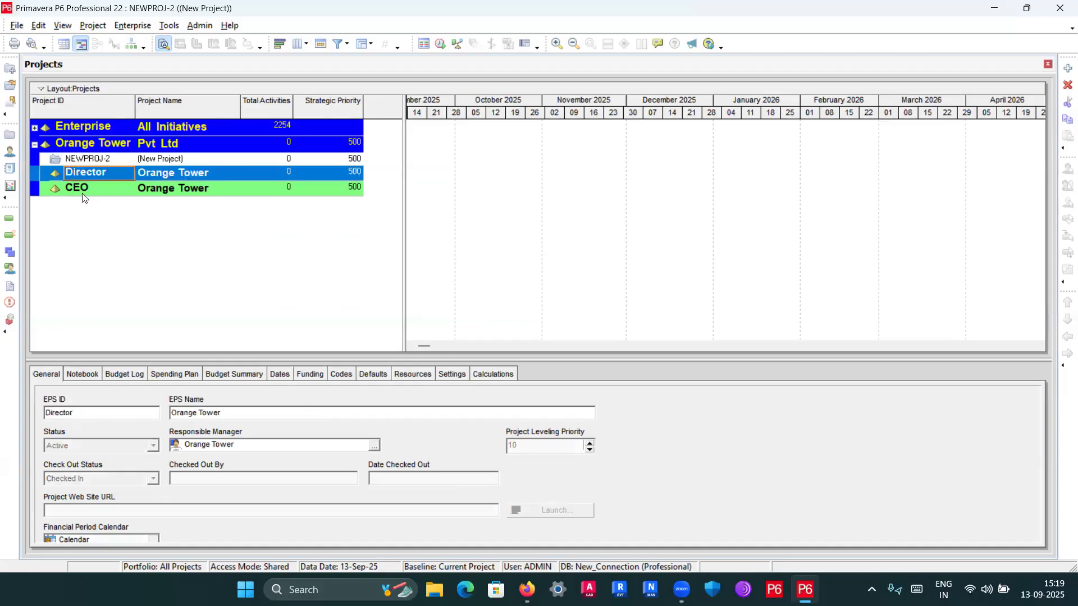
{"action": "left_click", "coordinate": [79, 191]}
{"action": "left_click", "coordinate": [76, 175]}
{"action": "left_click", "coordinate": [86, 159]}
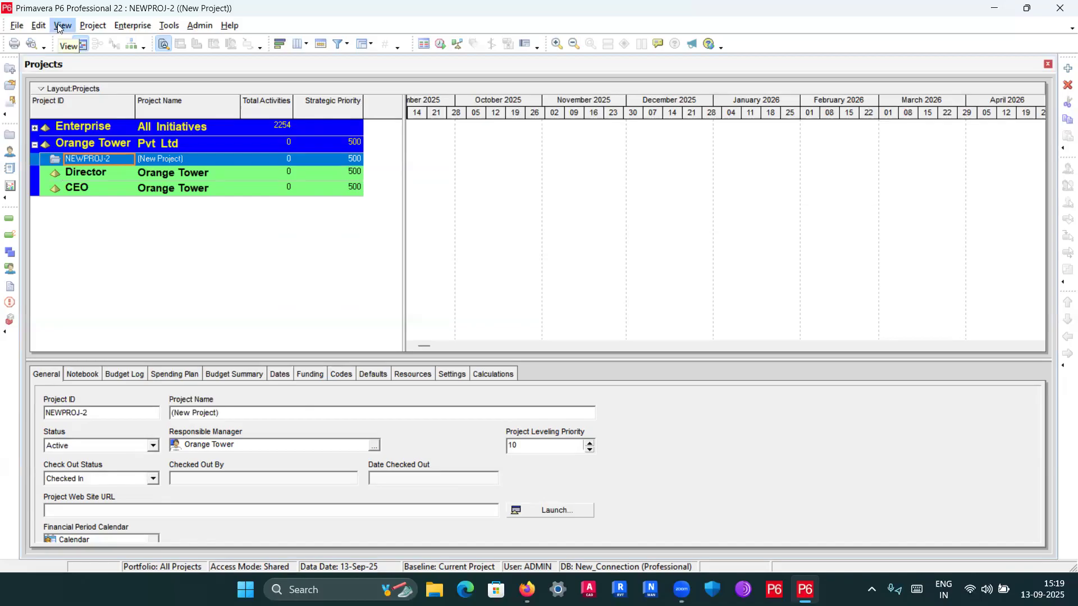
Step: Open the enterprise project portfolios and select the Orange Tower global portfolio
{"action": "left_click", "coordinate": [133, 25]}
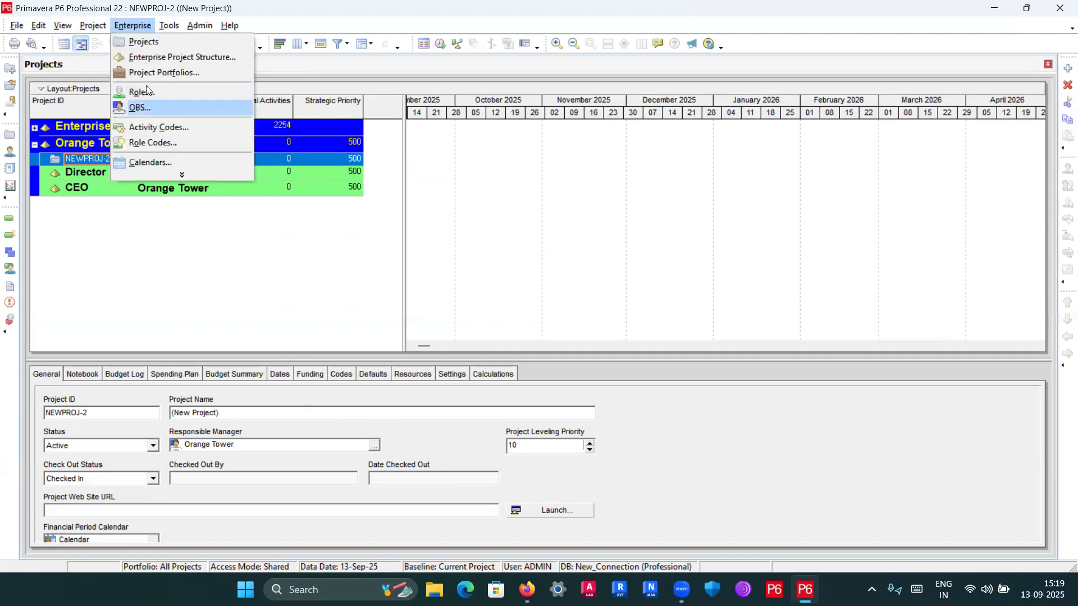
{"action": "key", "text": "Escape"}
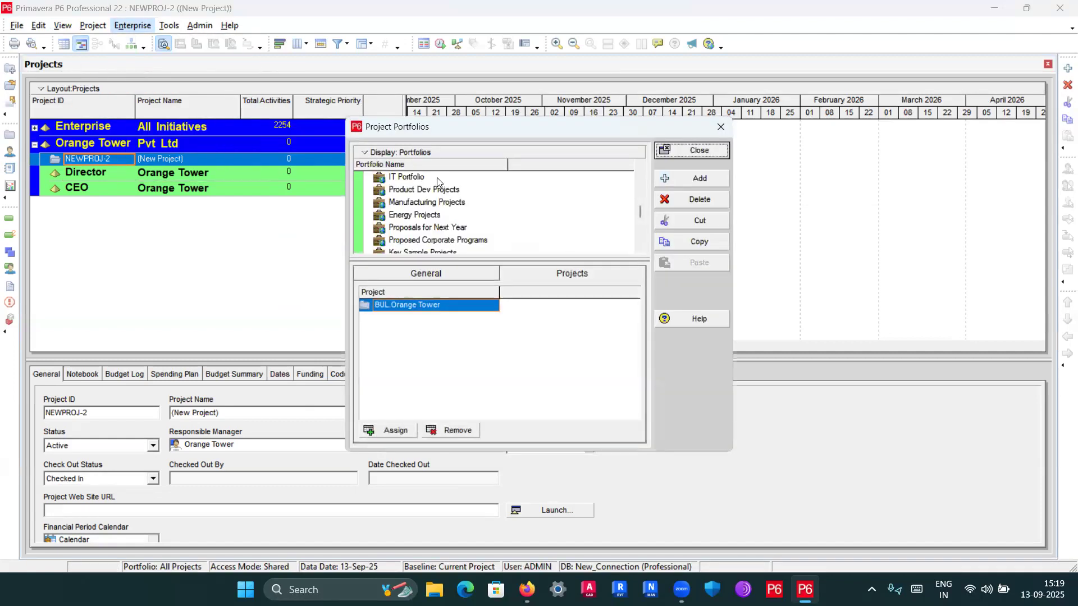
{"action": "scroll", "coordinate": [443, 194], "scroll_direction": "down", "scroll_amount": 1}
{"action": "left_click", "coordinate": [422, 241]}
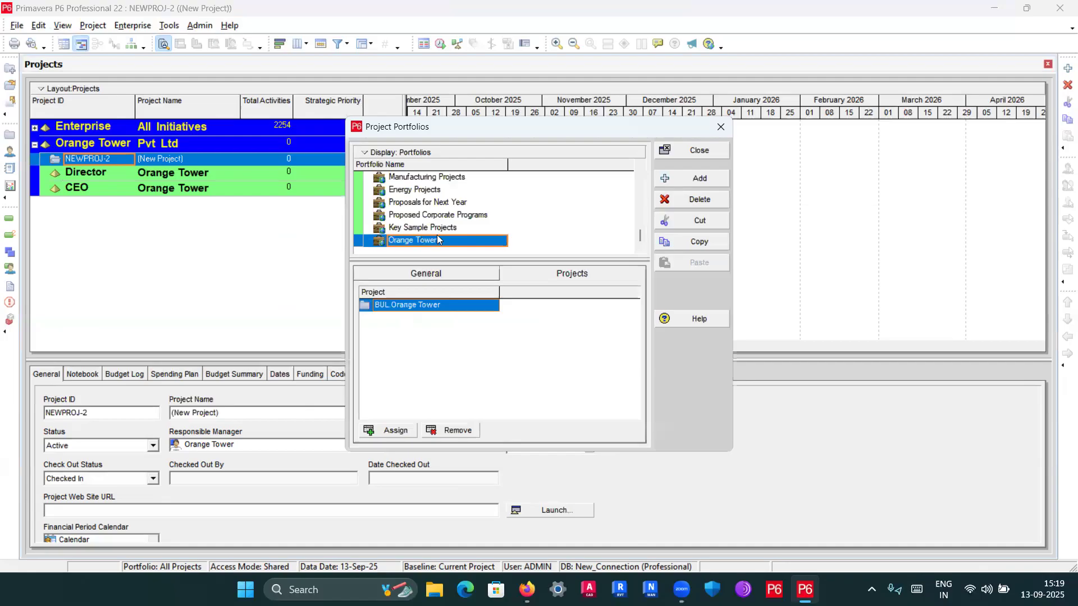
{"action": "left_click", "coordinate": [455, 227]}
{"action": "left_click", "coordinate": [422, 242]}
Step: Check the Orange Tower portfolio's general details and remove the BUL project from its assigned projects
{"action": "left_click", "coordinate": [564, 273]}
{"action": "left_click", "coordinate": [473, 277]}
{"action": "left_click", "coordinate": [545, 275]}
{"action": "left_click", "coordinate": [402, 331]}
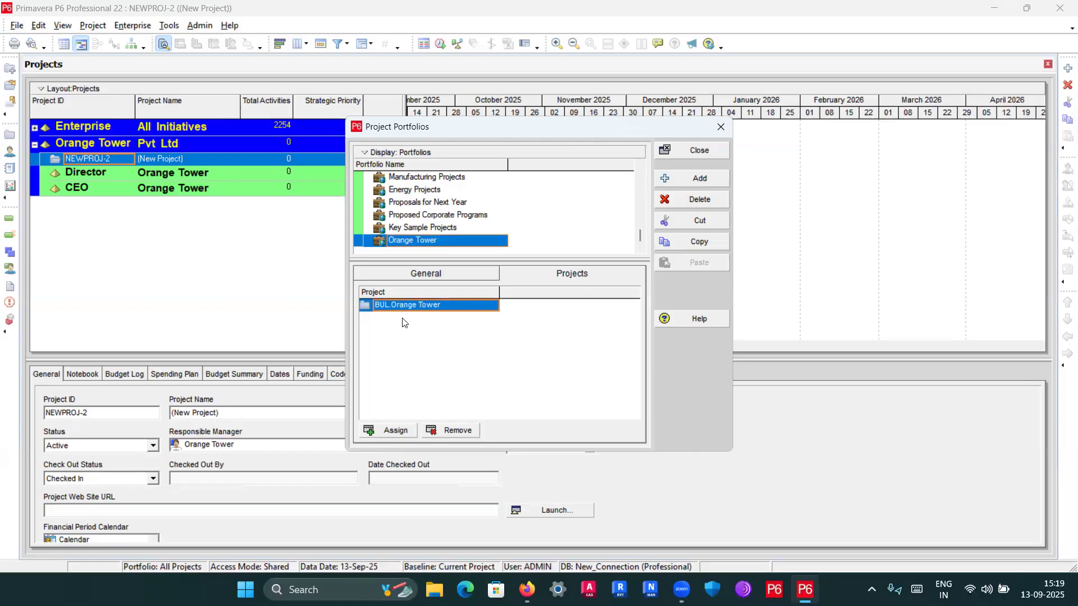
{"action": "left_click", "coordinate": [452, 430]}
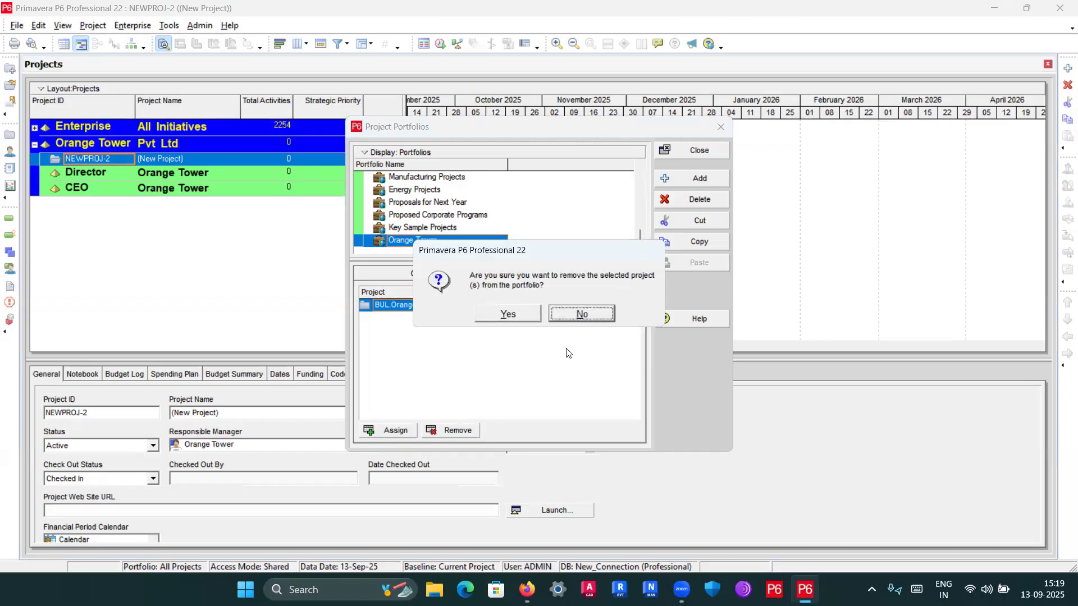
{"action": "left_click", "coordinate": [521, 318]}
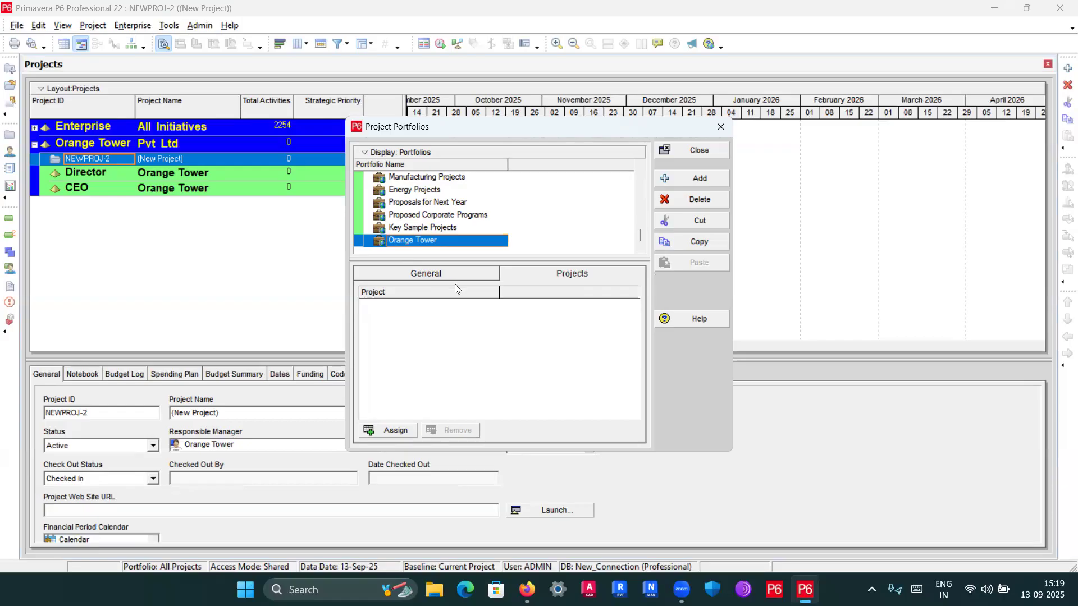
Step: Assign NEWPROJ-2 from the Orange Tower EPS to the Orange Tower portfolio and close the portfolios
{"action": "left_click", "coordinate": [387, 430]}
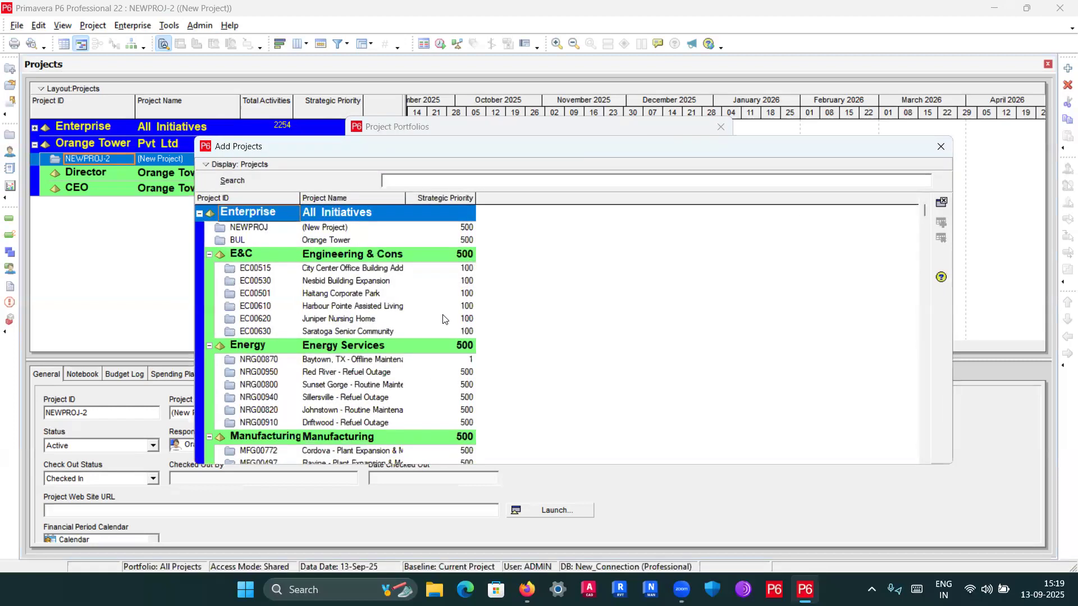
{"action": "scroll", "coordinate": [365, 337], "scroll_direction": "down", "scroll_amount": 6}
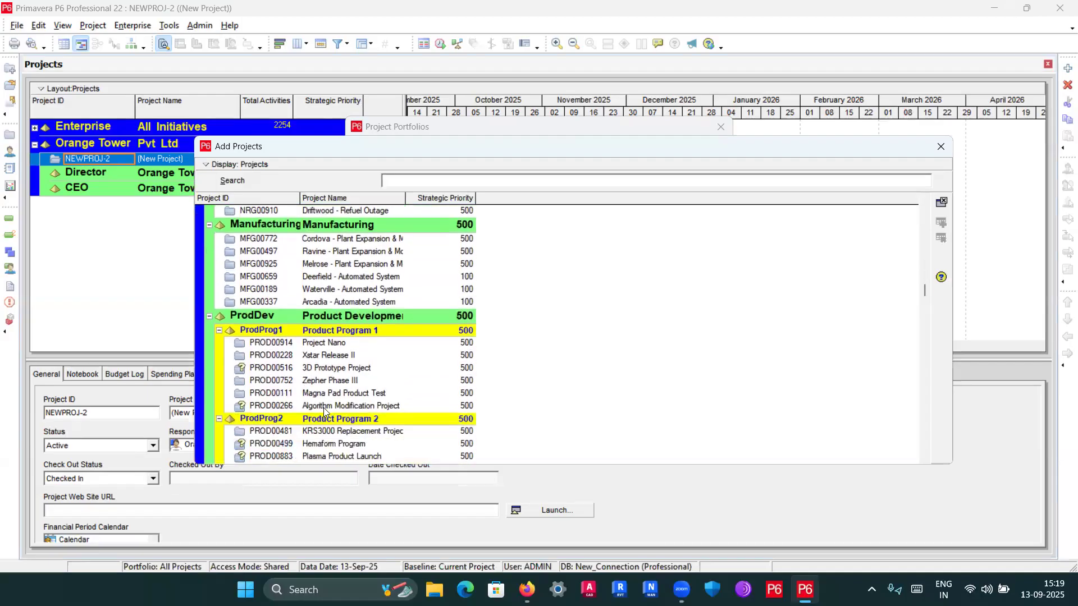
{"action": "scroll", "coordinate": [324, 412], "scroll_direction": "down", "scroll_amount": 12}
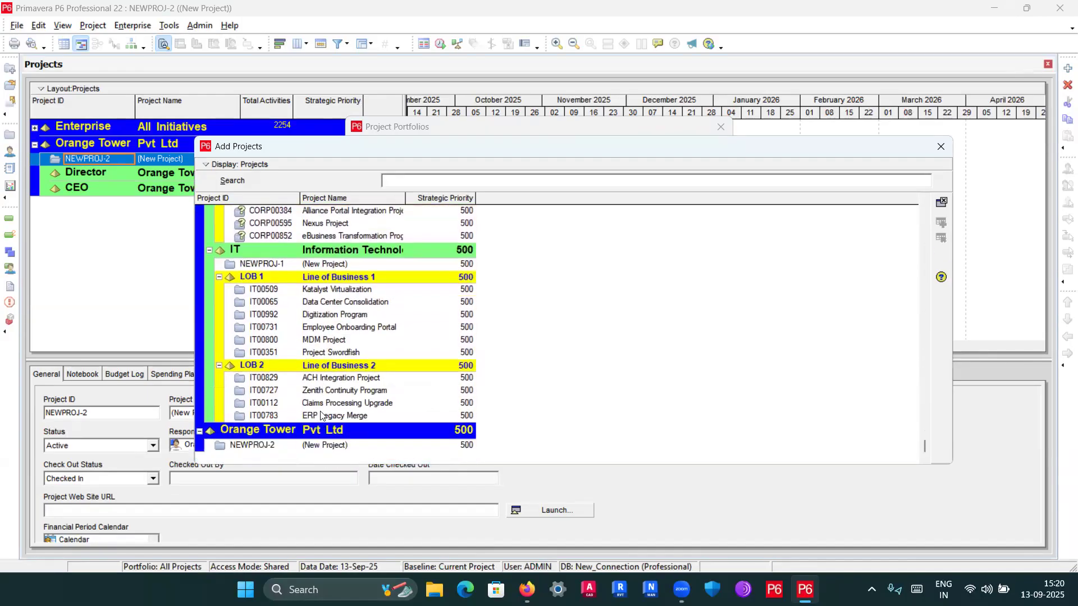
{"action": "left_click", "coordinate": [274, 447]}
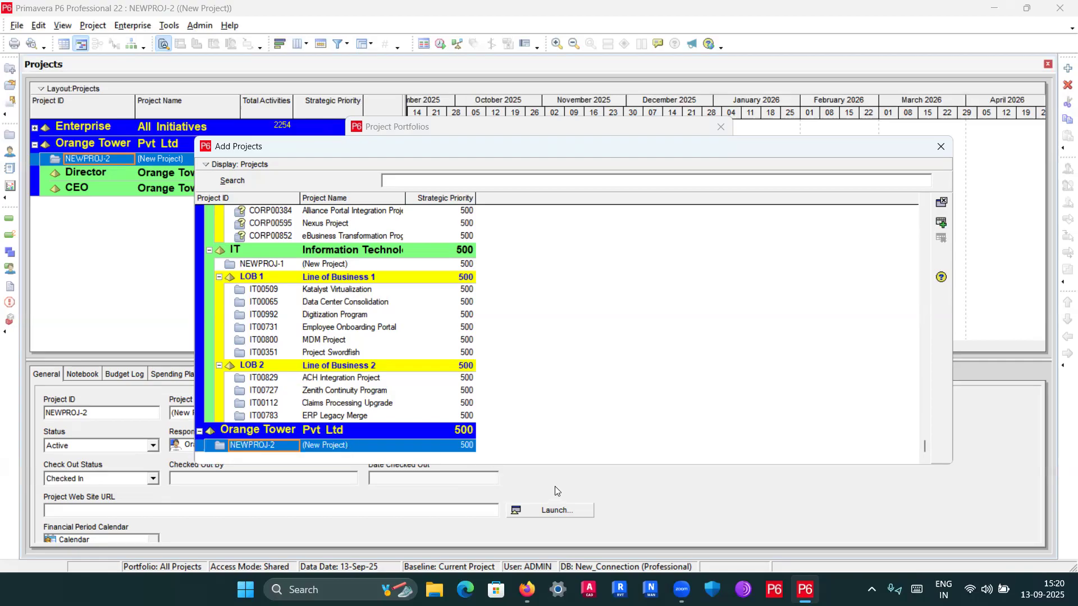
{"action": "left_click", "coordinate": [941, 222]}
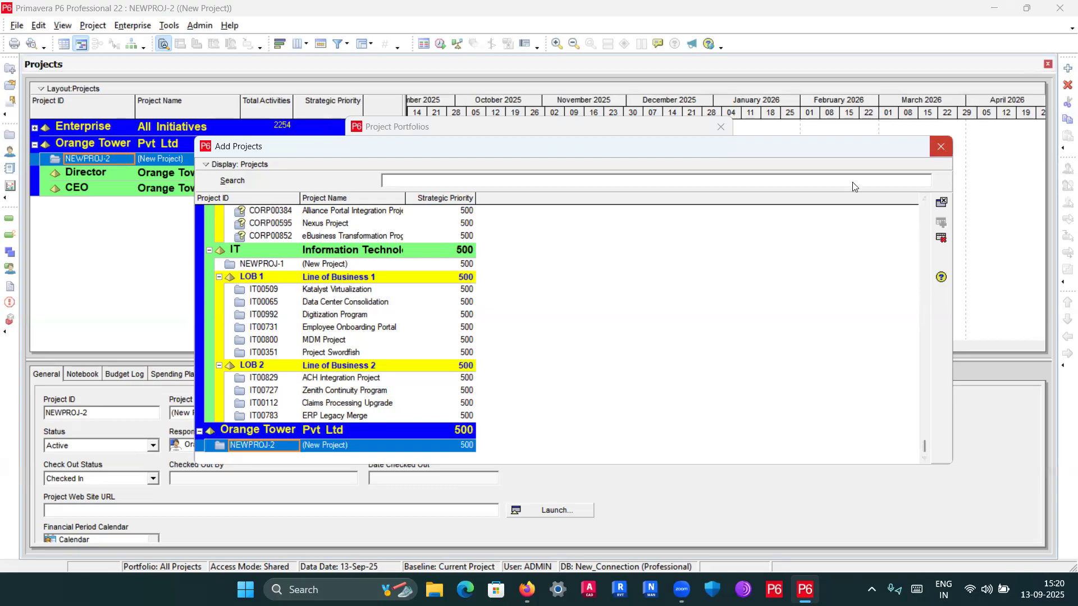
{"action": "left_click", "coordinate": [941, 146]}
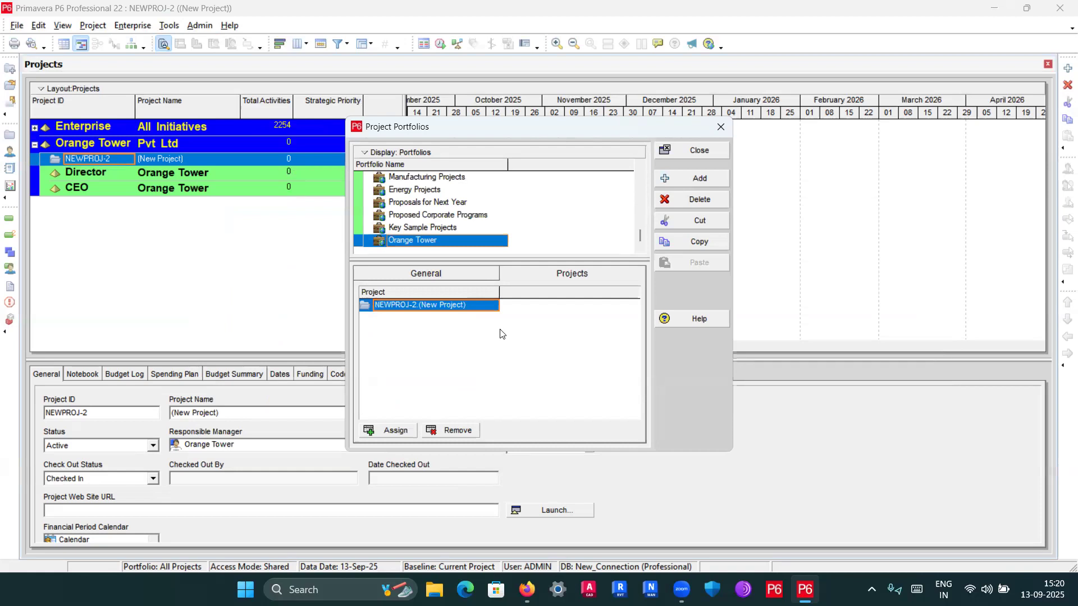
{"action": "left_click", "coordinate": [705, 154]}
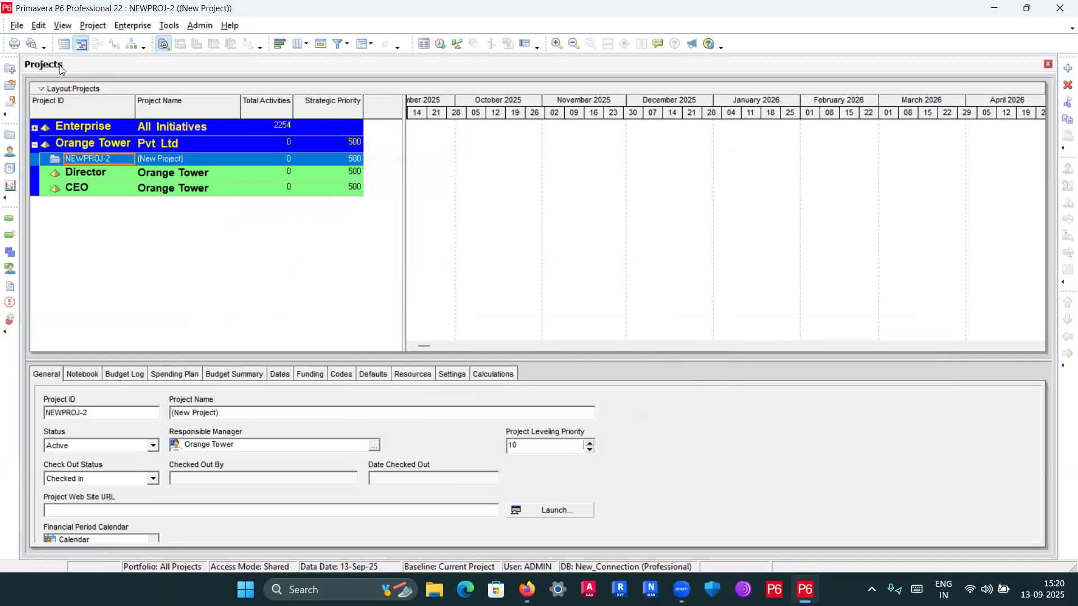
Step: Make the Orange Tower global portfolio the active project portfolio and agree to close all open projects
{"action": "left_click", "coordinate": [16, 26]}
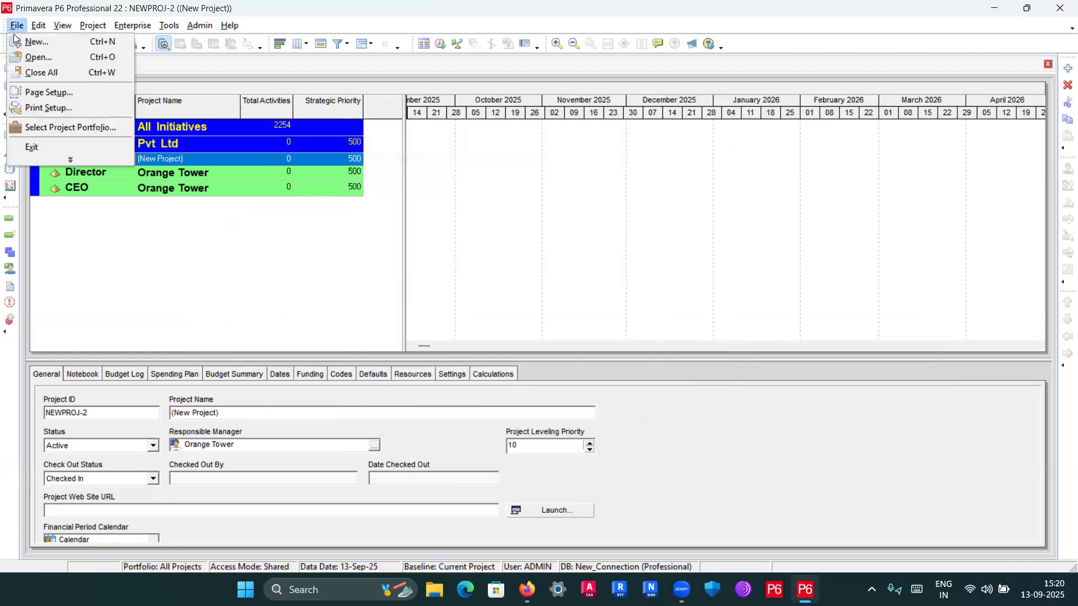
{"action": "left_click", "coordinate": [62, 127]}
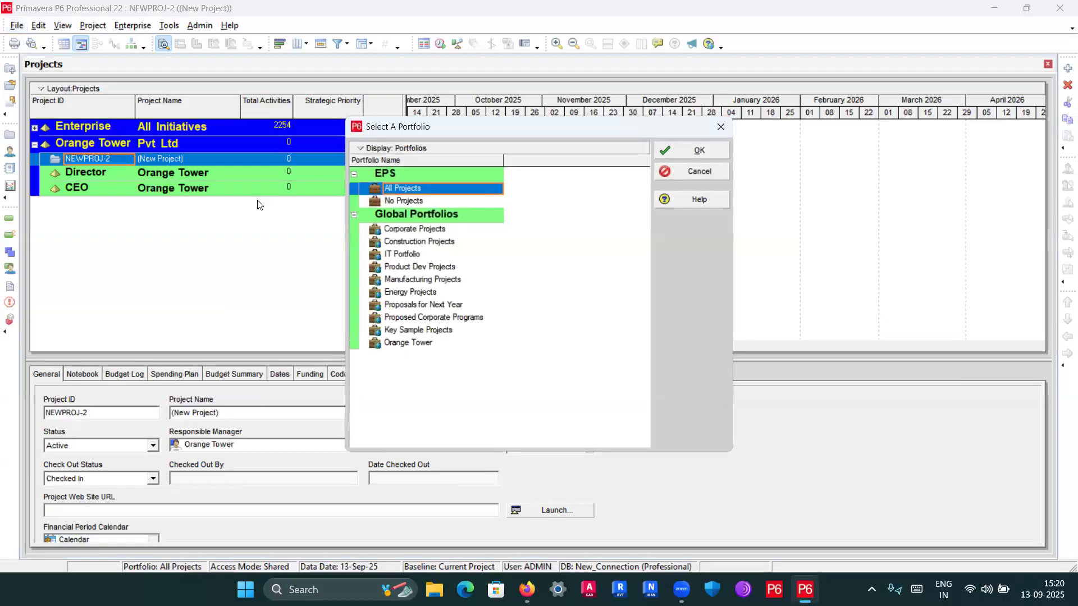
{"action": "left_click_drag", "start_coordinate": [450, 133], "coordinate": [405, 136]}
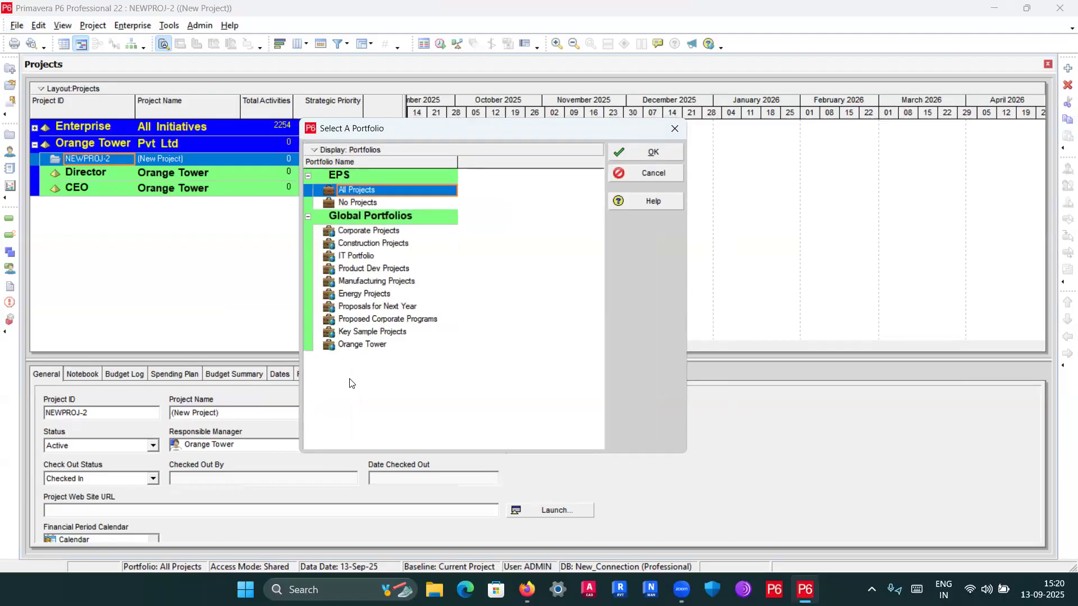
{"action": "left_click", "coordinate": [359, 347]}
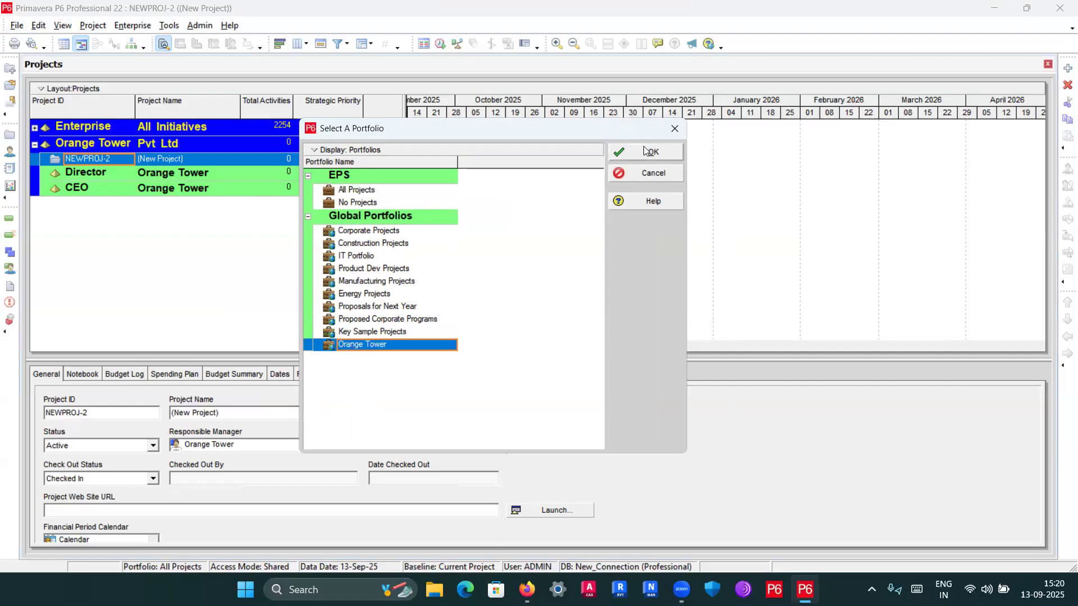
{"action": "left_click", "coordinate": [647, 152]}
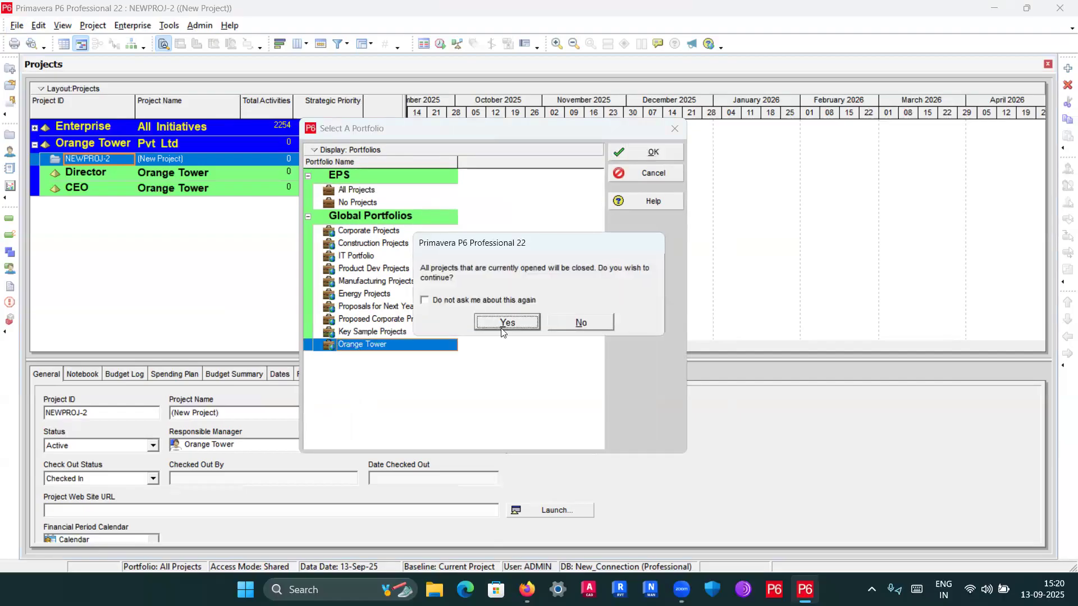
{"action": "left_click", "coordinate": [507, 322]}
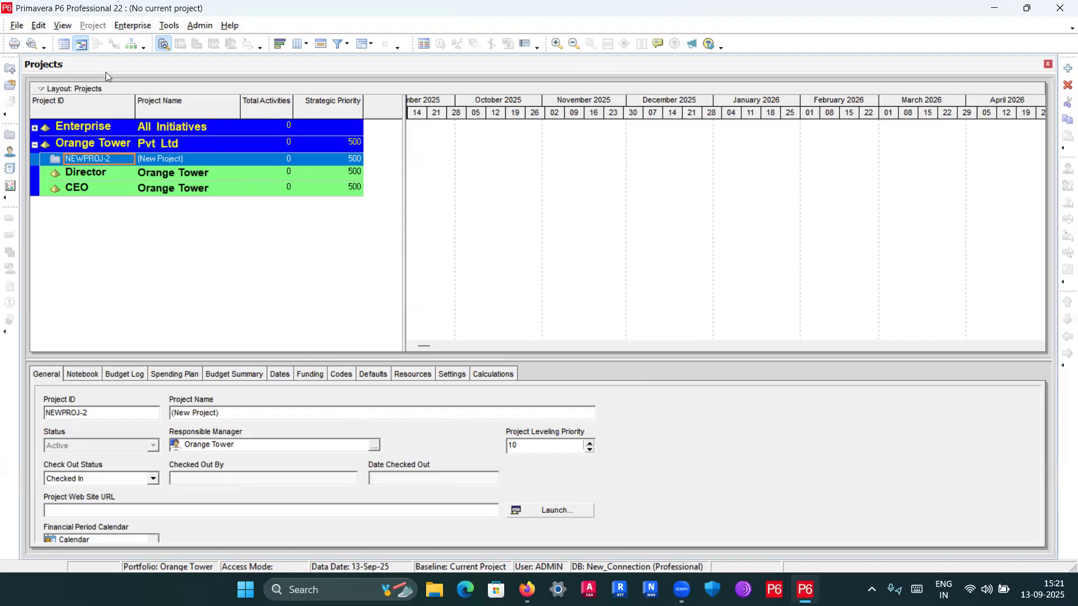
Step: Switch the top layout of the projects view to the Table and back to the Gantt Chart
{"action": "left_click", "coordinate": [63, 25]}
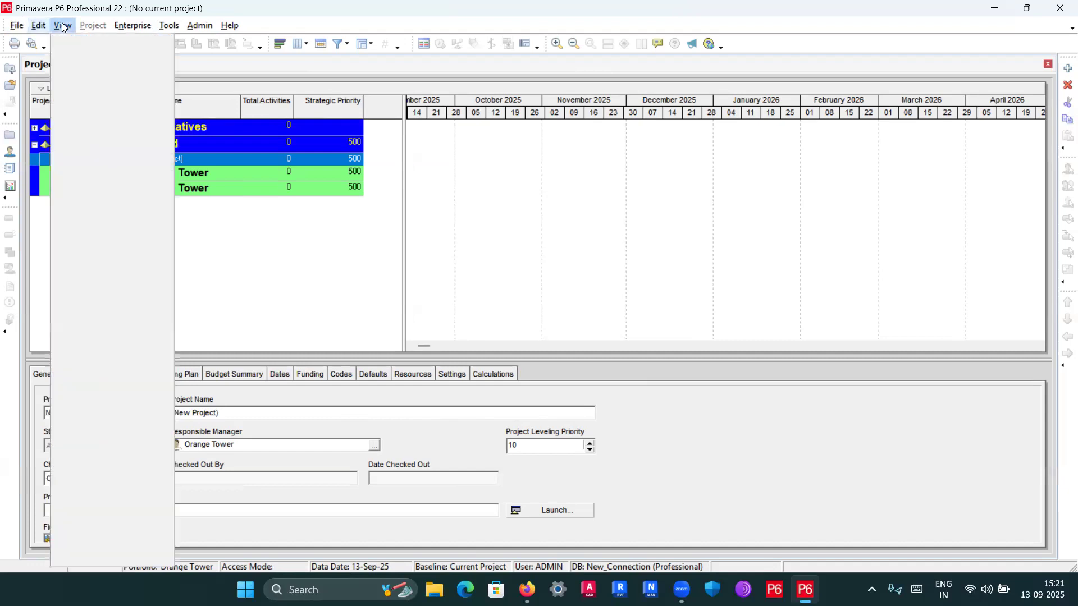
{"action": "mouse_move", "coordinate": [110, 75]}
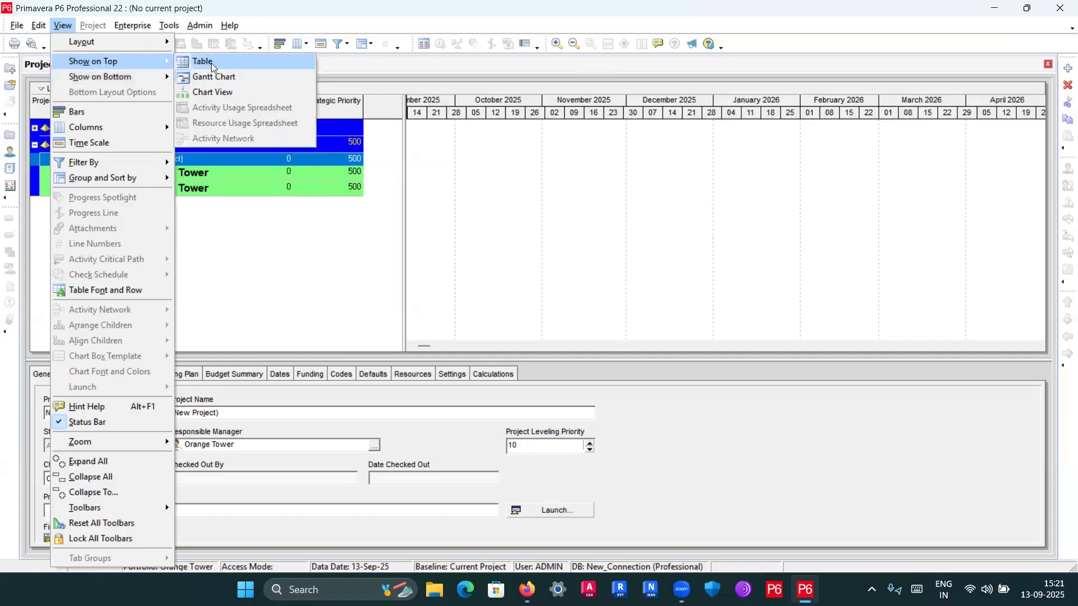
{"action": "left_click", "coordinate": [211, 62]}
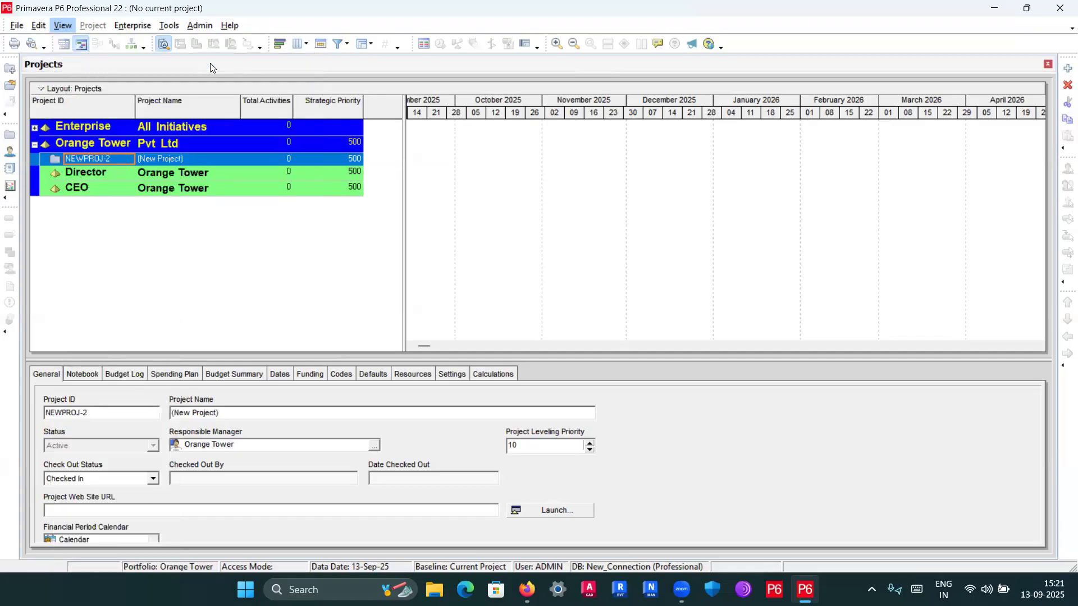
{"action": "left_click", "coordinate": [62, 28]}
{"action": "mouse_move", "coordinate": [87, 65]}
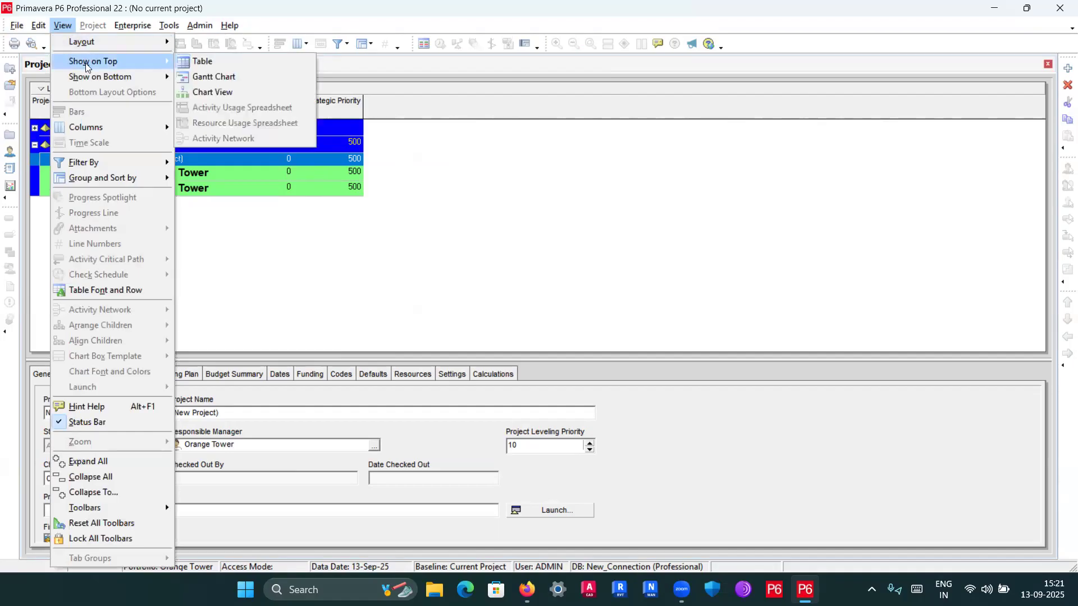
{"action": "left_click", "coordinate": [206, 63]}
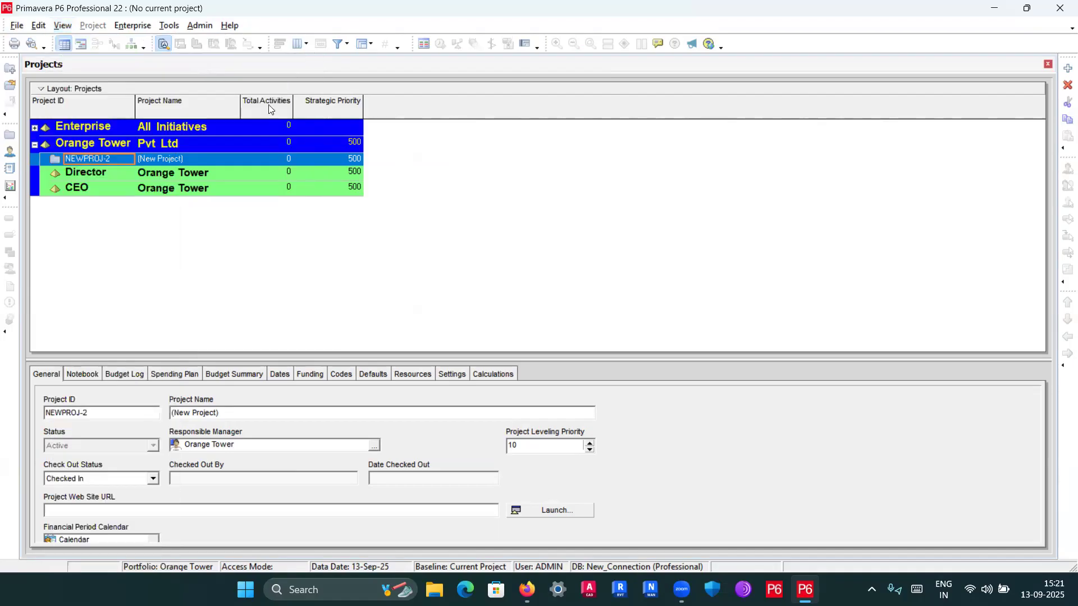
{"action": "left_click", "coordinate": [62, 27]}
{"action": "mouse_move", "coordinate": [157, 65]}
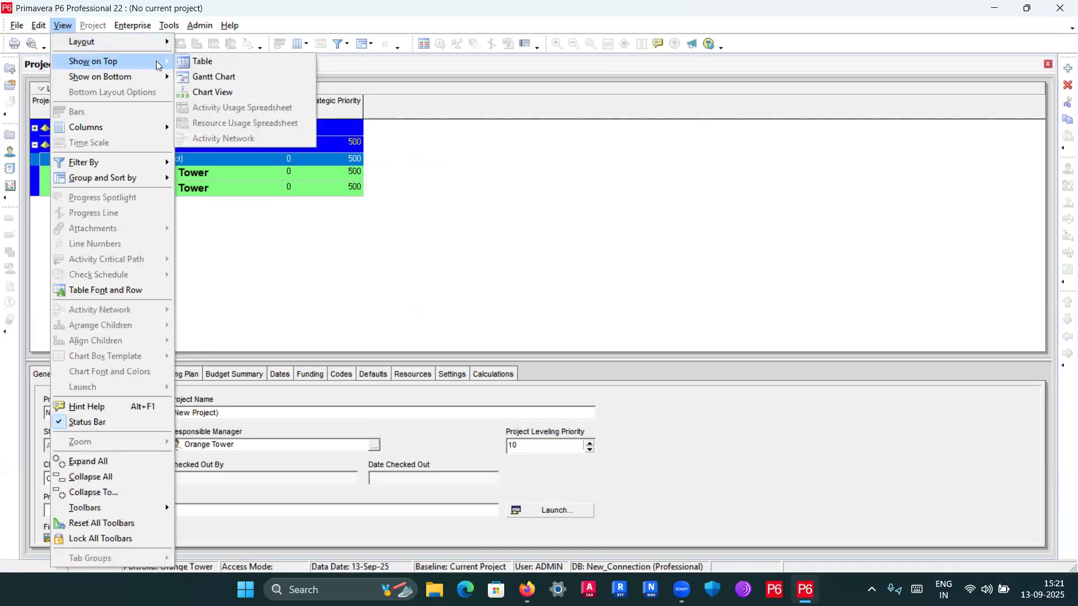
{"action": "left_click", "coordinate": [215, 75]}
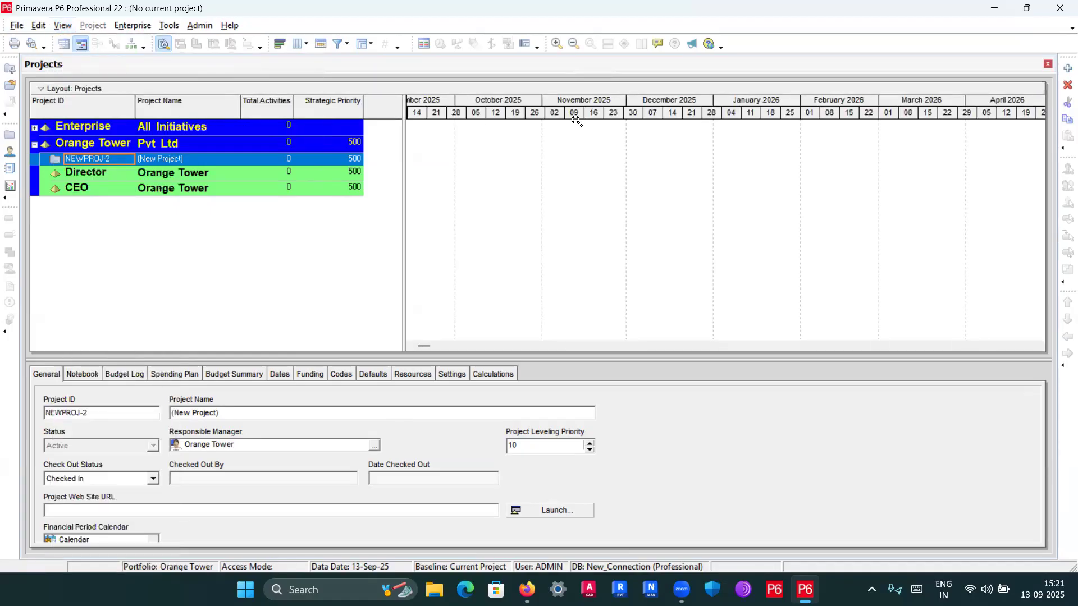
Step: Show the projects in the top layout as a Chart View
{"action": "left_click", "coordinate": [63, 26]}
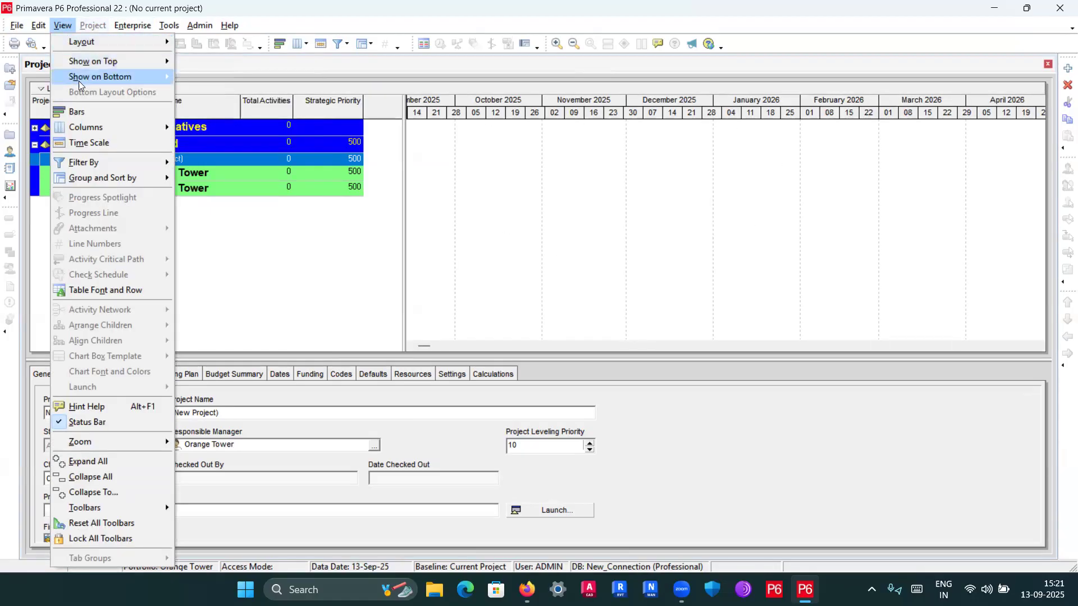
{"action": "mouse_move", "coordinate": [115, 63]}
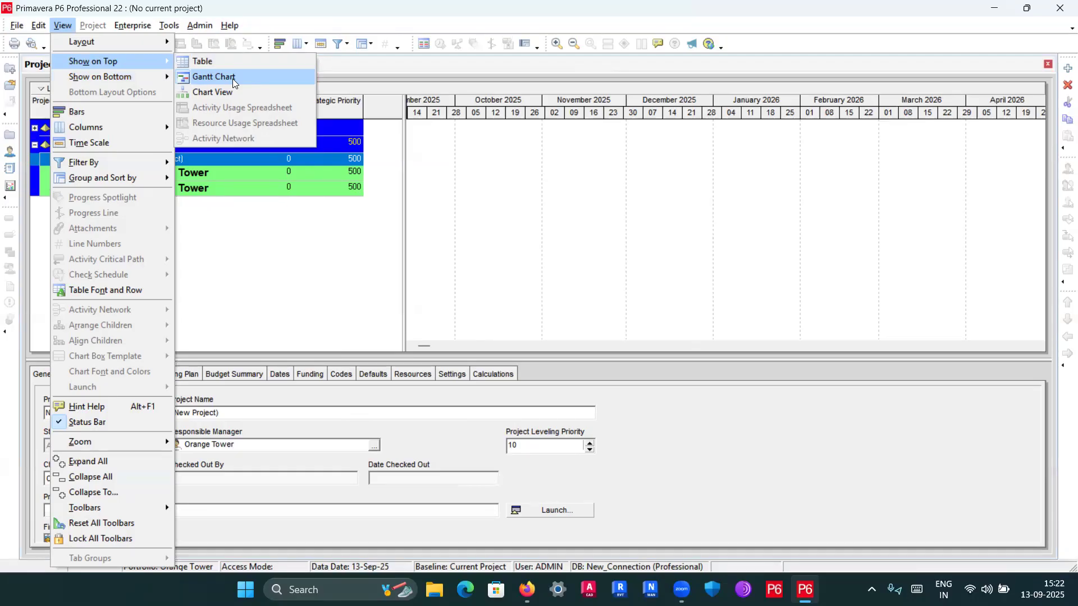
{"action": "left_click", "coordinate": [278, 98]}
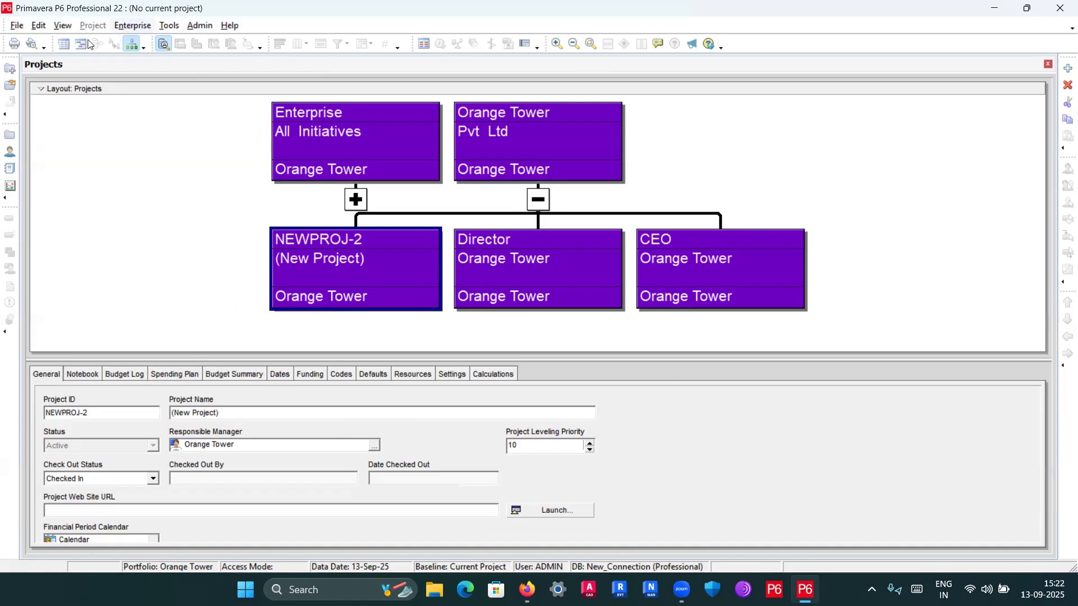
Step: Remove the bottom layout from the projects view and bring the Details back beneath the chart
{"action": "left_click", "coordinate": [56, 31]}
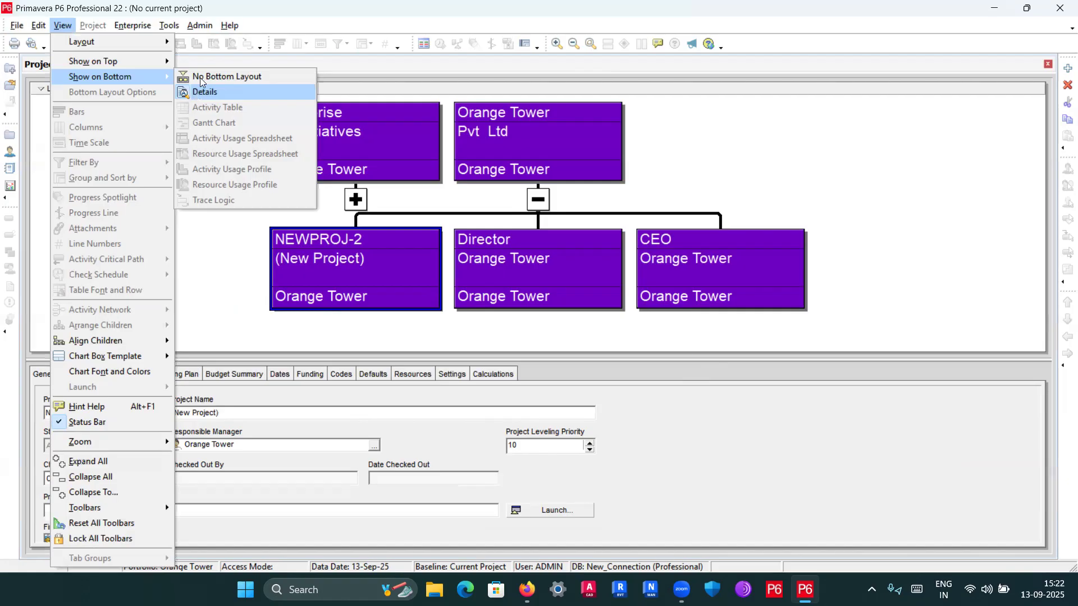
{"action": "left_click", "coordinate": [206, 76]}
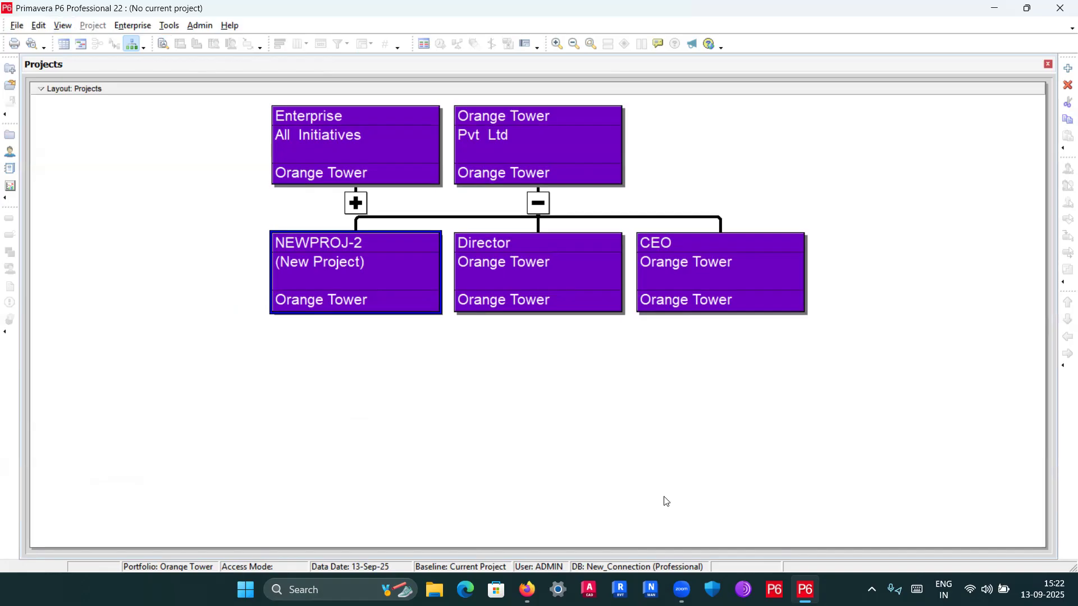
{"action": "left_click", "coordinate": [60, 26]}
{"action": "mouse_move", "coordinate": [132, 77]}
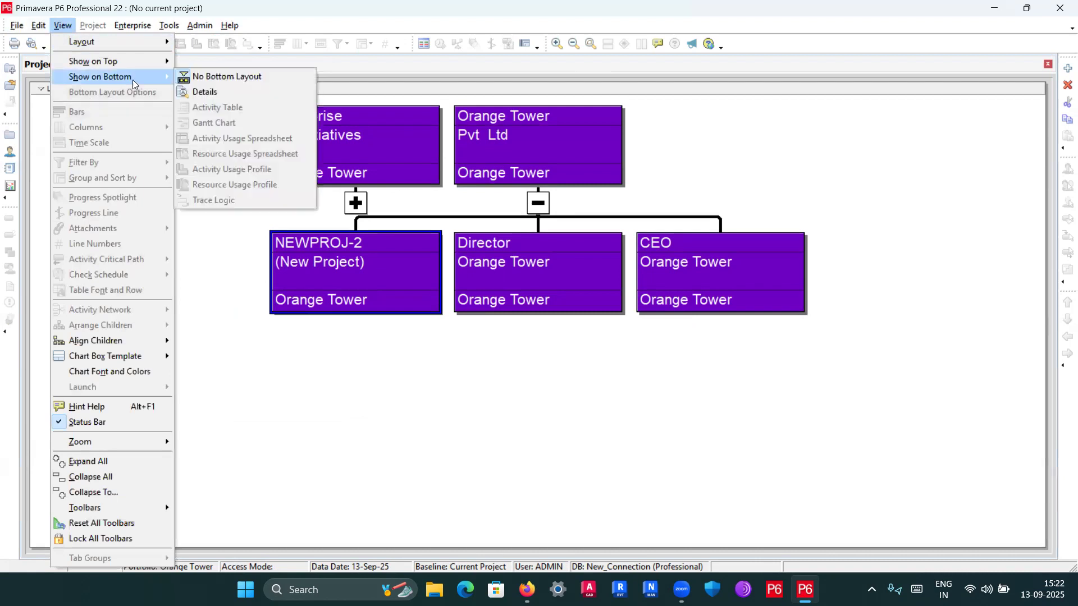
{"action": "left_click", "coordinate": [212, 91]}
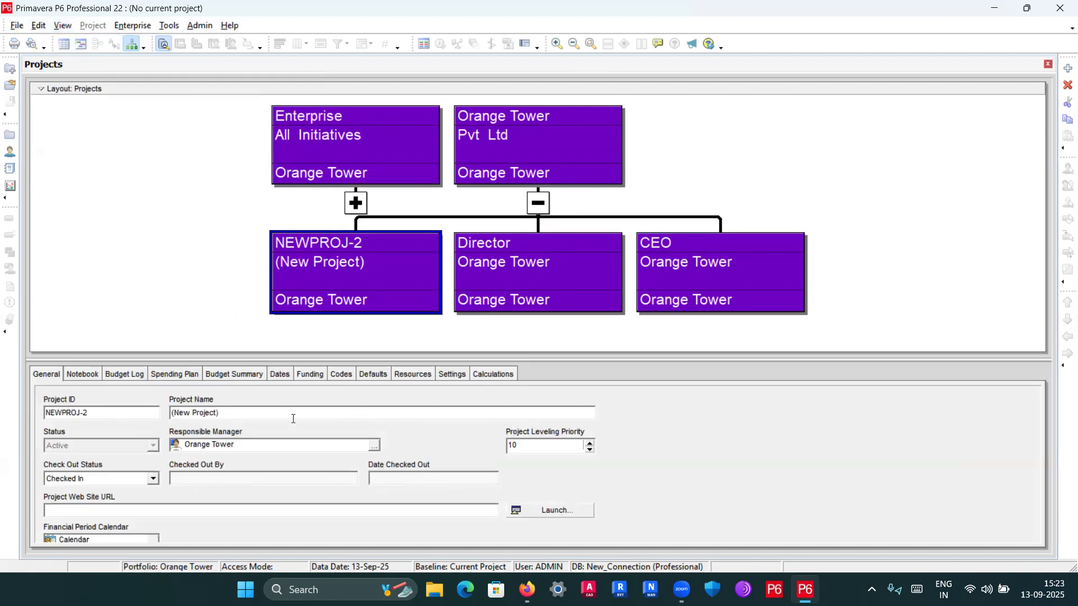
Step: Review the notebook, budget log, spending plan and general details of NEWPROJ-2
{"action": "left_click", "coordinate": [77, 375]}
{"action": "left_click", "coordinate": [119, 374]}
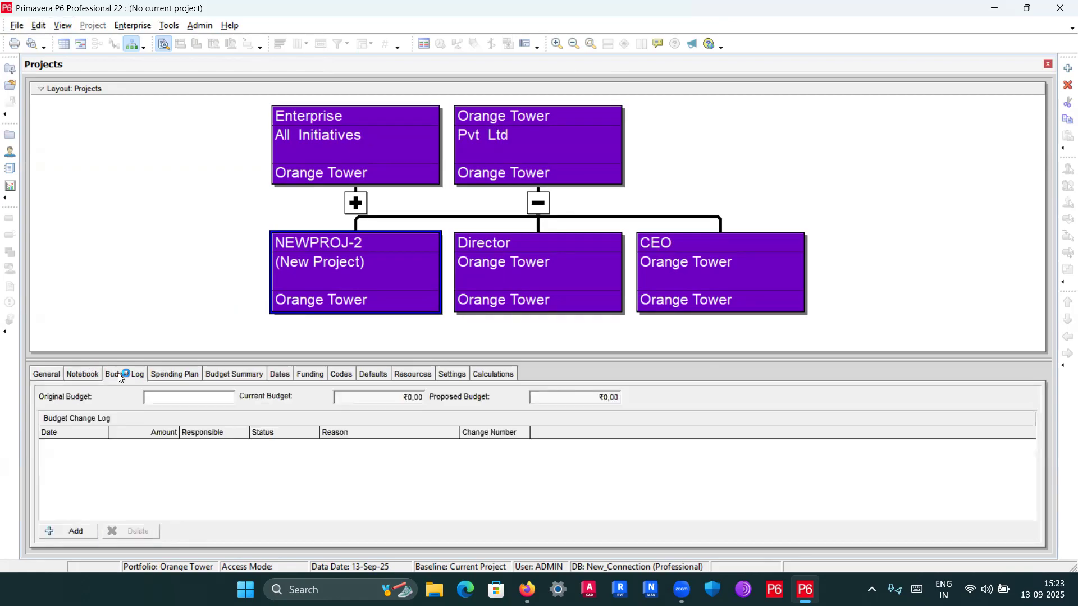
{"action": "left_click", "coordinate": [159, 376]}
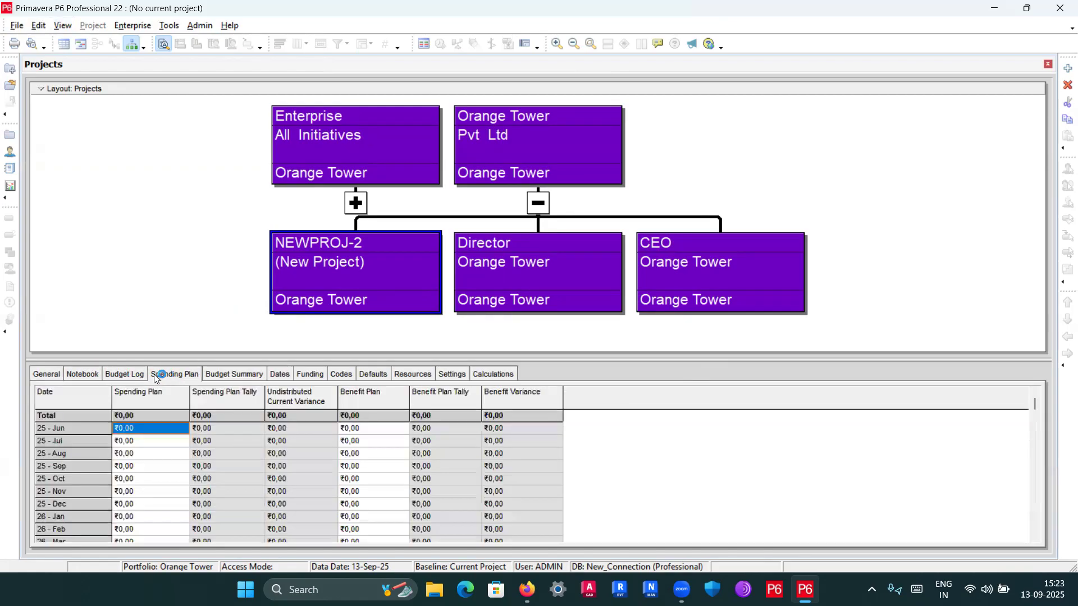
{"action": "left_click", "coordinate": [89, 377]}
{"action": "left_click", "coordinate": [56, 376]}
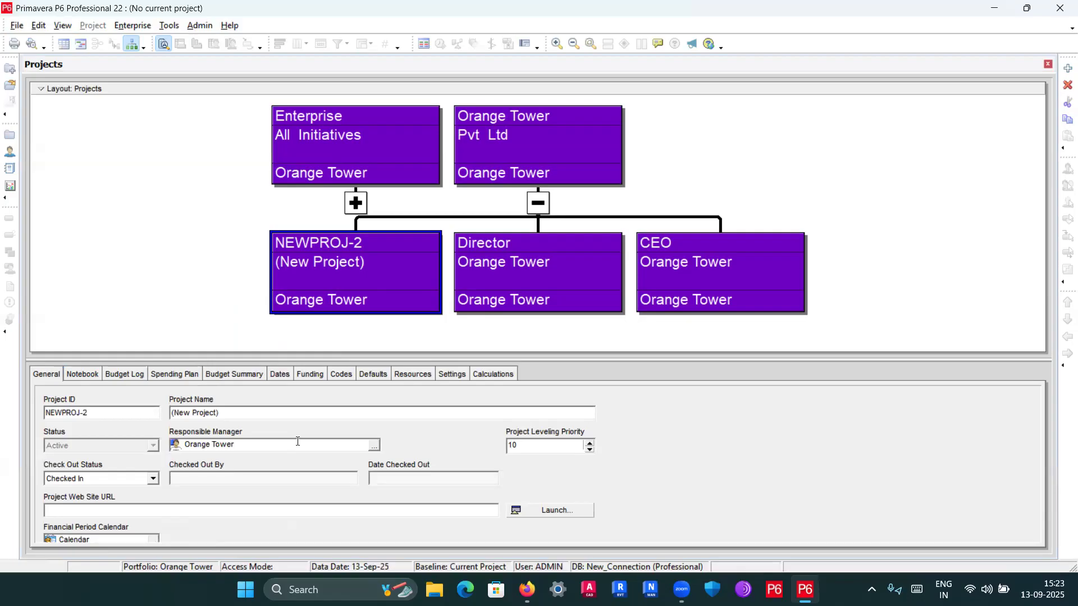
Step: Examine NEWPROJ-2's defaults for new activities, including the available duration types, percent complete types and activity types
{"action": "left_click", "coordinate": [369, 376]}
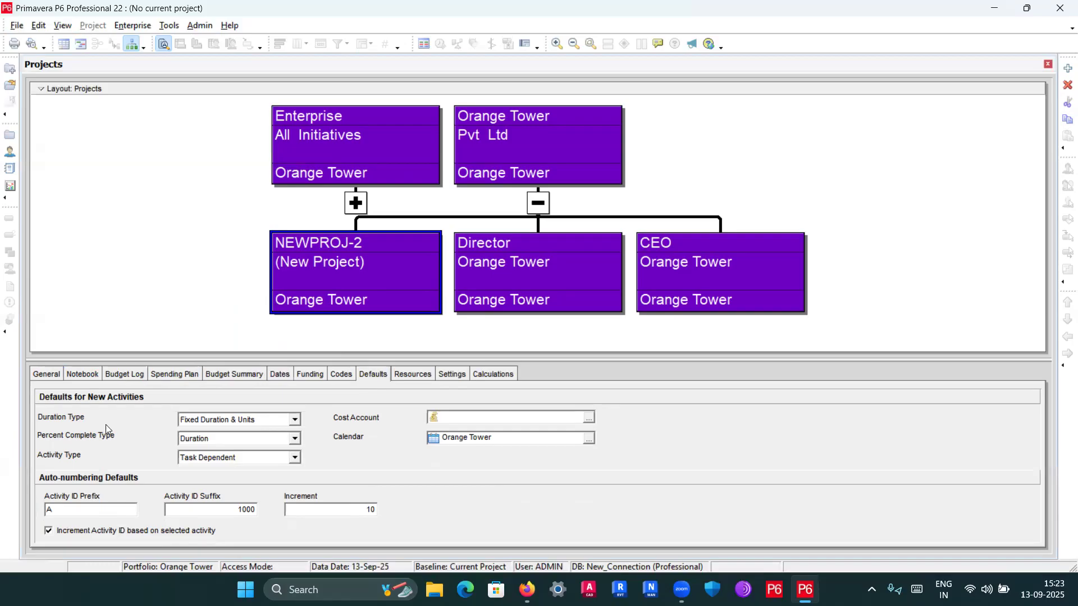
{"action": "left_click", "coordinate": [293, 420]}
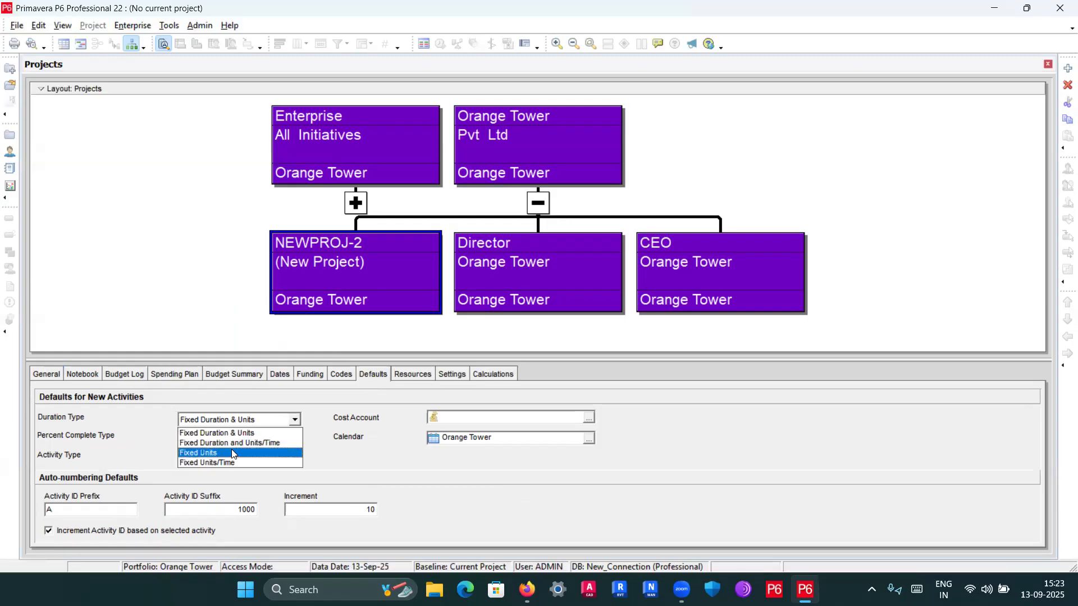
{"action": "left_click", "coordinate": [136, 418]}
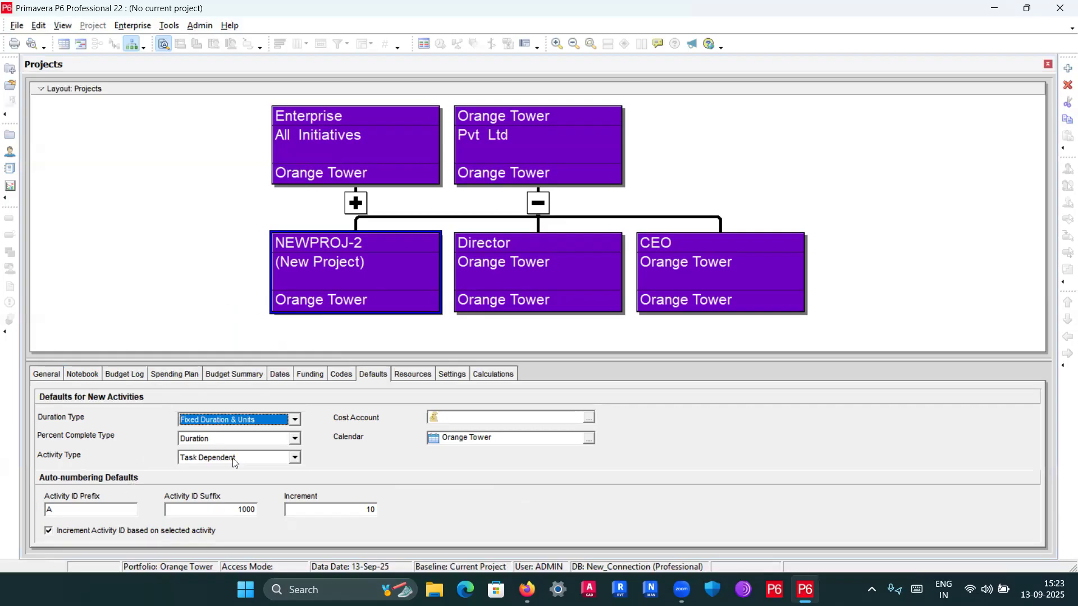
{"action": "left_click", "coordinate": [292, 438]}
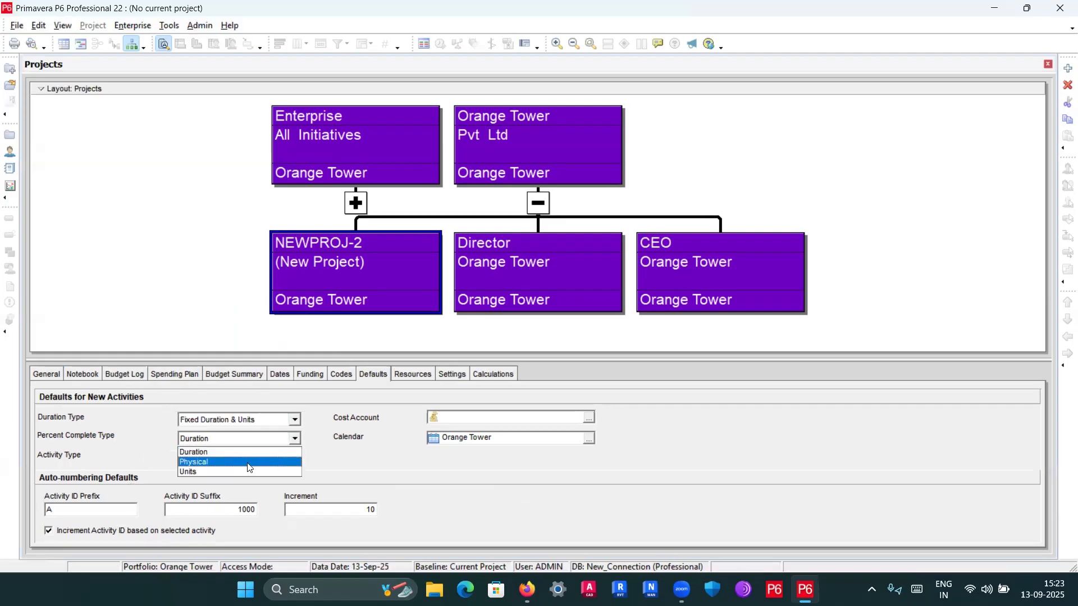
{"action": "left_click", "coordinate": [143, 433]}
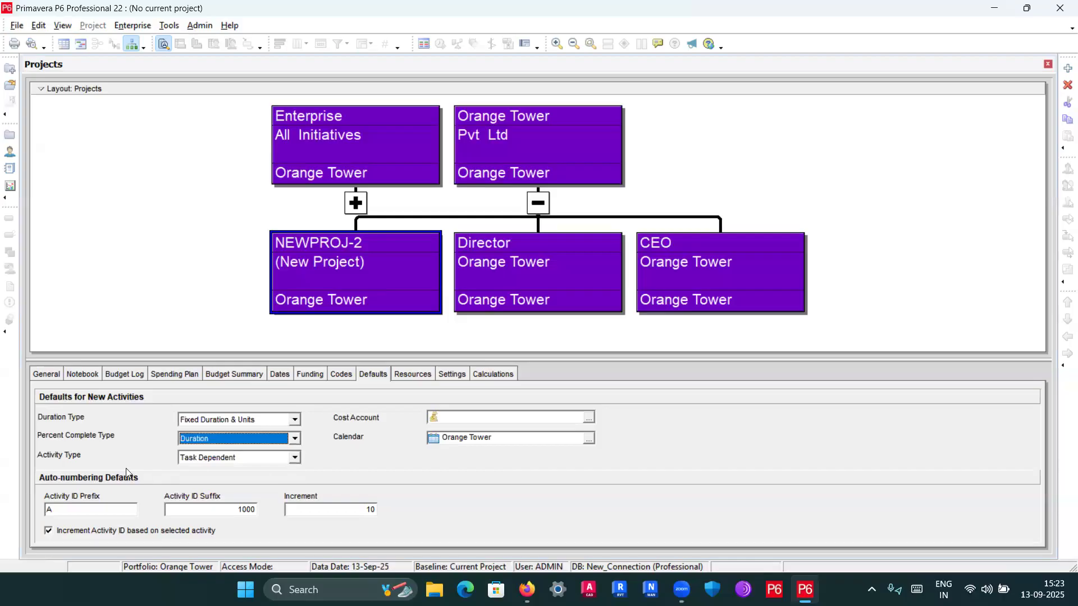
{"action": "left_click", "coordinate": [293, 457]}
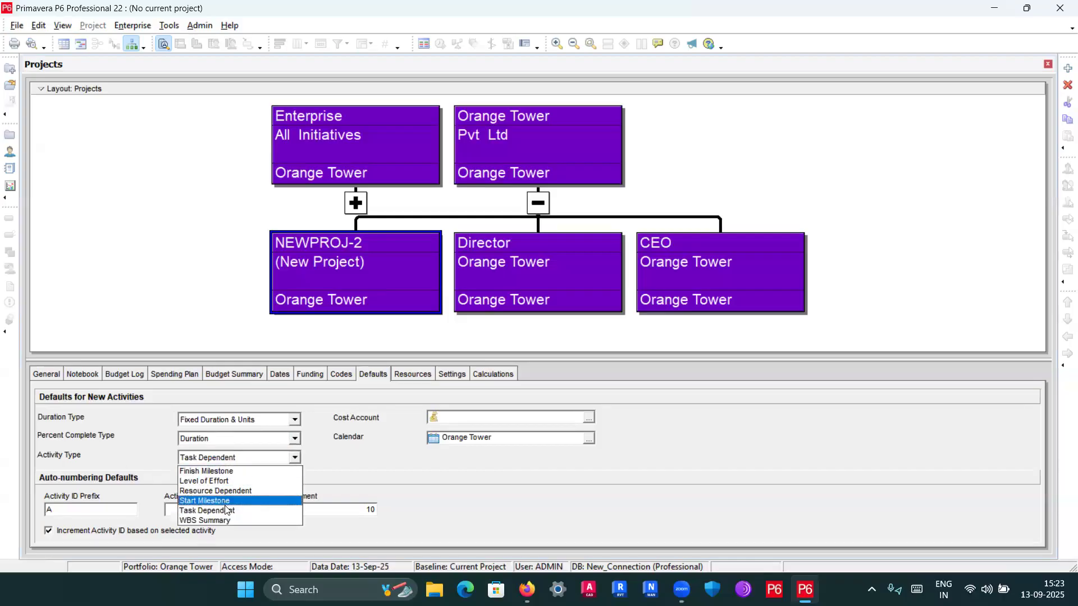
{"action": "left_click", "coordinate": [147, 446]}
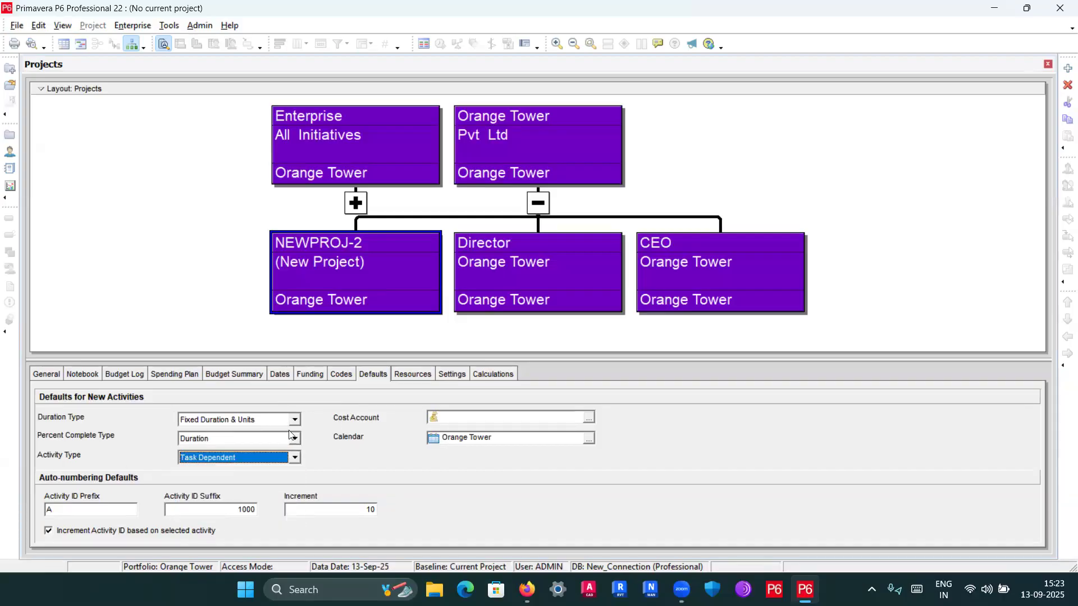
Step: Check the default cost account and calendar of NEWPROJ-2, view the available global calendars and close the list without choosing one
{"action": "left_click", "coordinate": [449, 419]}
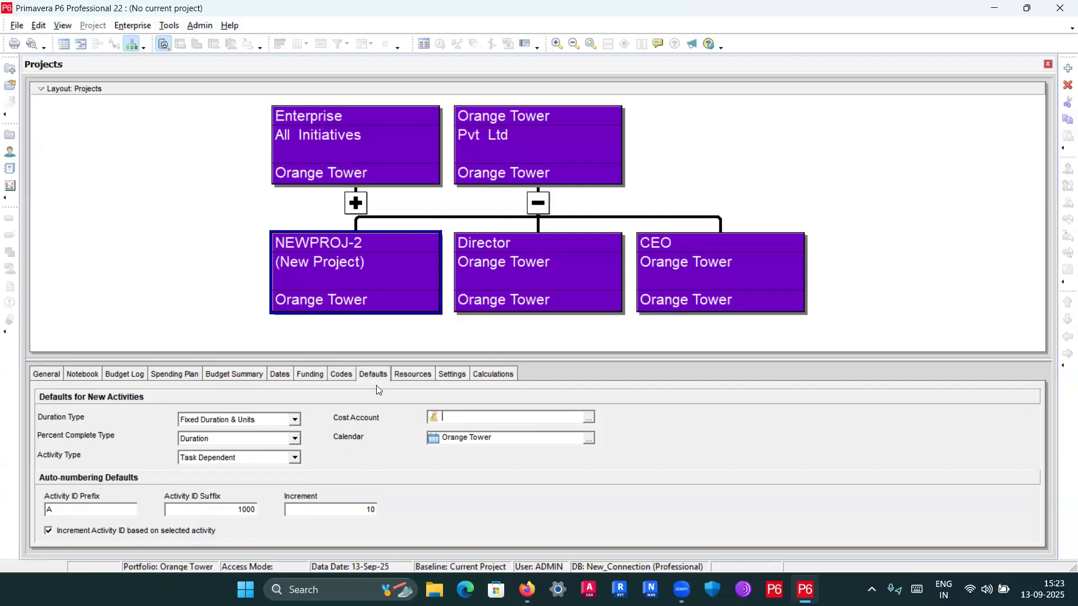
{"action": "left_click", "coordinate": [503, 441]}
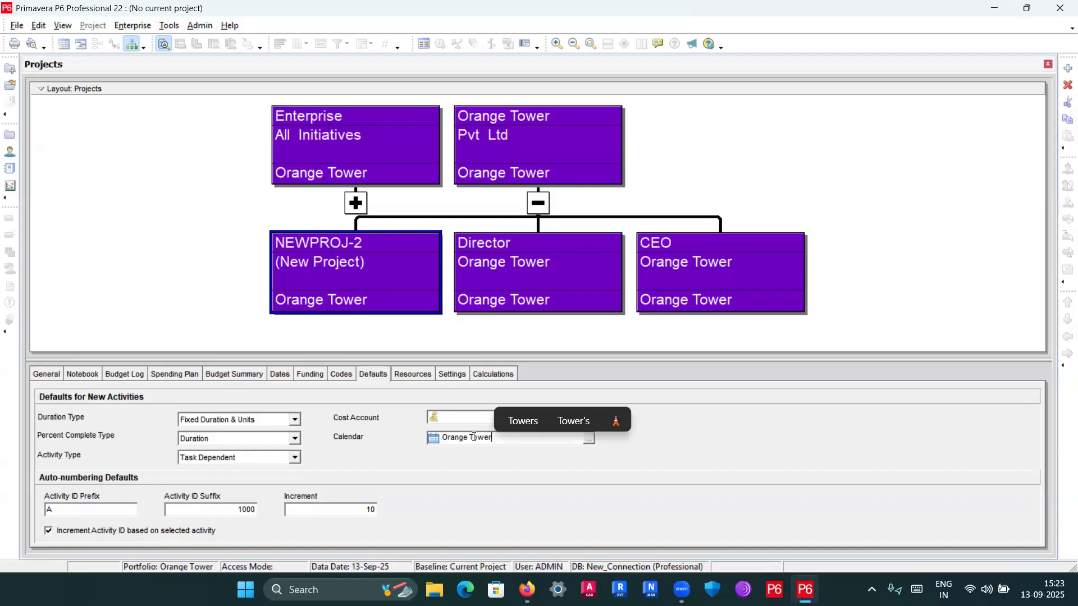
{"action": "left_click", "coordinate": [588, 440]}
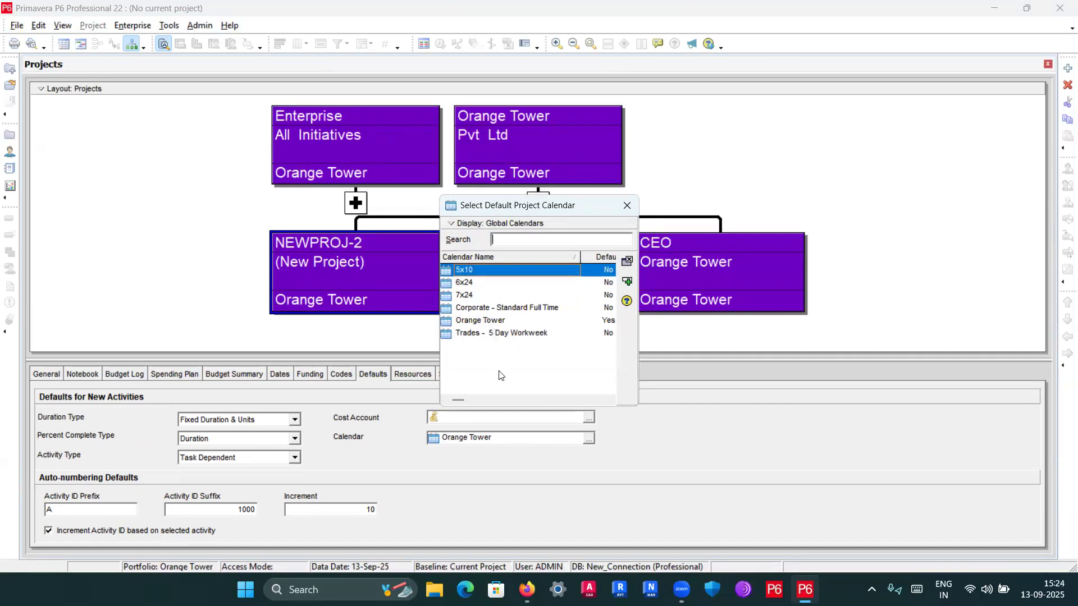
{"action": "left_click_drag", "start_coordinate": [585, 204], "coordinate": [531, 213]}
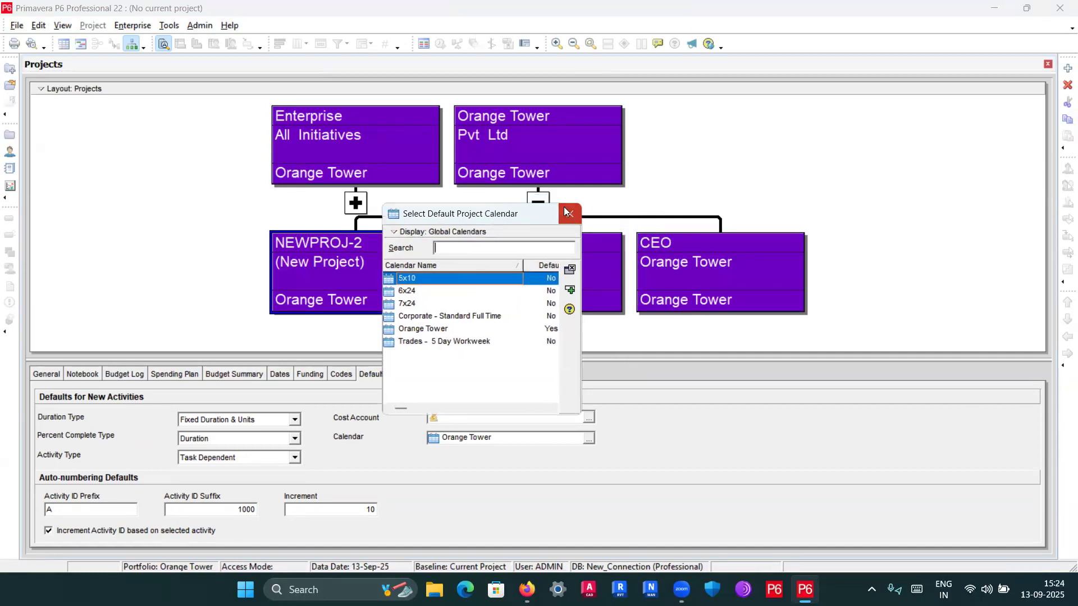
{"action": "left_click", "coordinate": [573, 214]}
{"action": "left_click", "coordinate": [573, 223]}
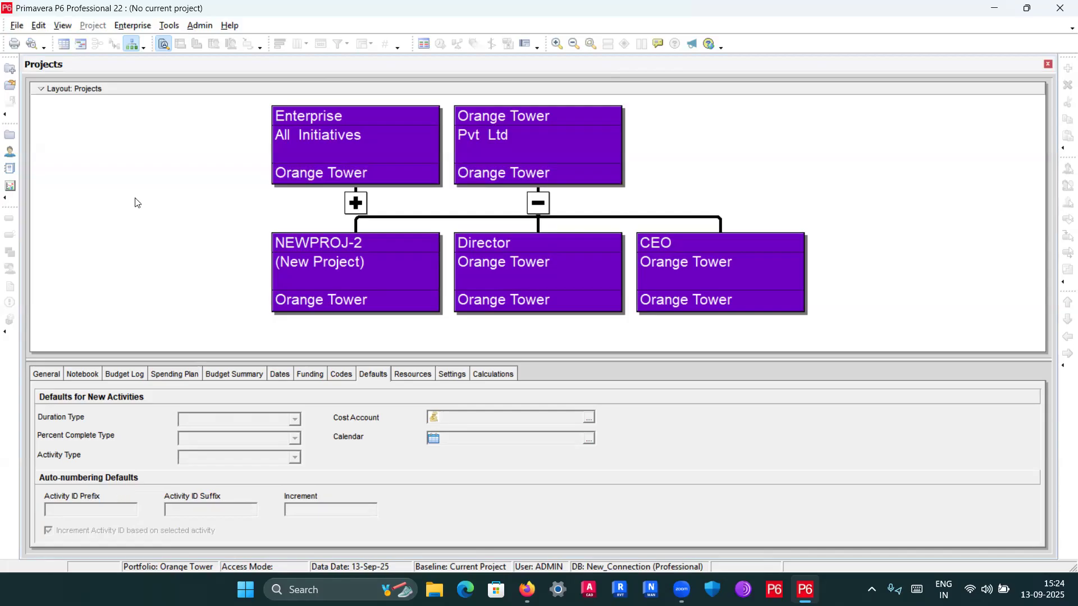
Step: Switch the top layout of the projects view to the Table and replace it with the Gantt Chart
{"action": "left_click", "coordinate": [61, 26]}
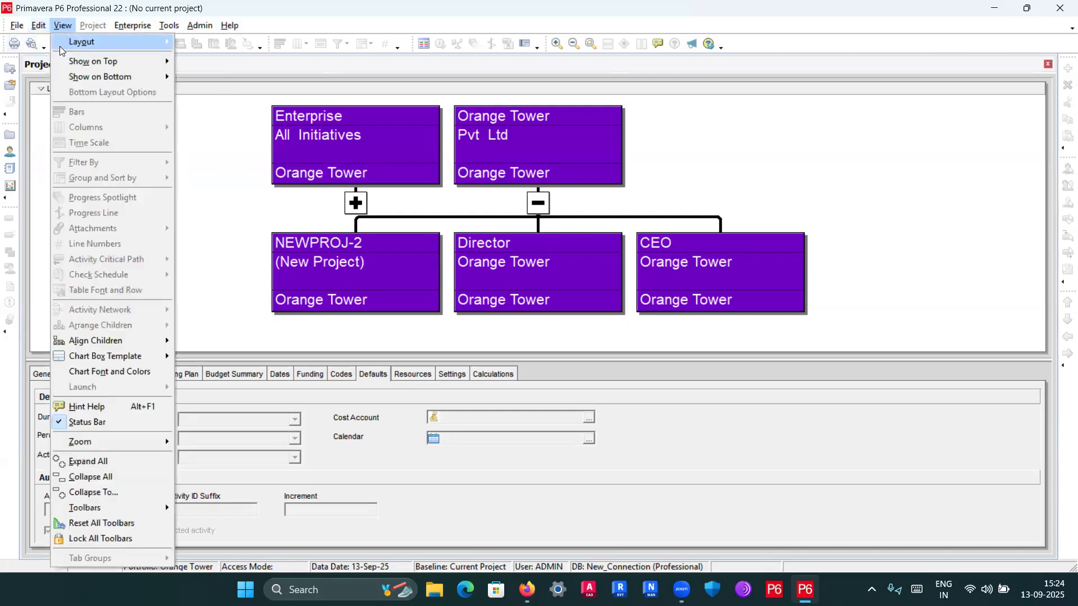
{"action": "mouse_move", "coordinate": [124, 61]}
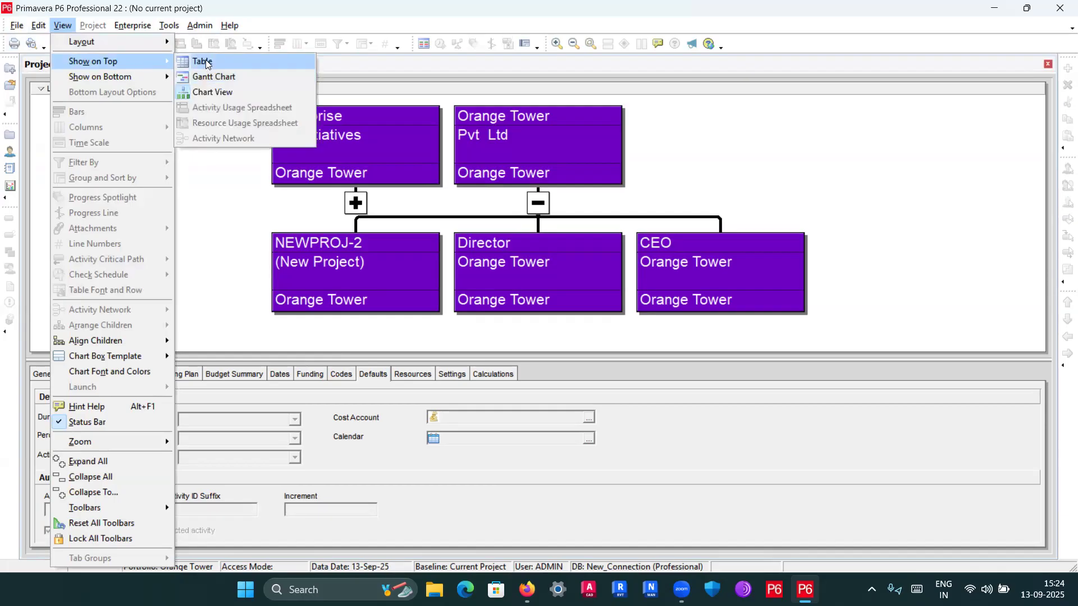
{"action": "left_click", "coordinate": [203, 61]}
{"action": "left_click", "coordinate": [61, 26]}
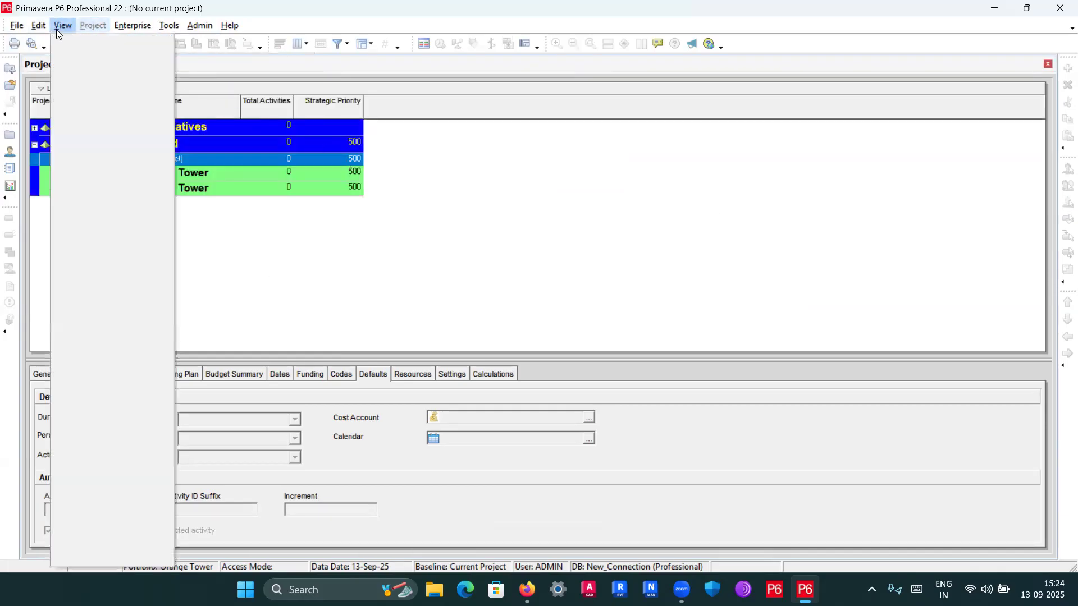
{"action": "mouse_move", "coordinate": [114, 61]}
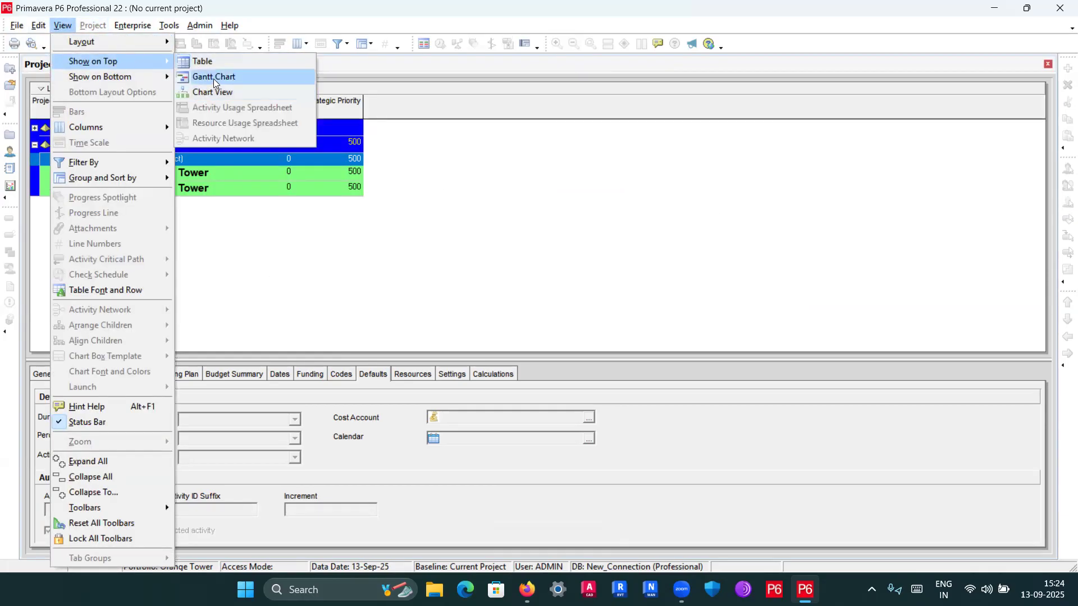
{"action": "left_click", "coordinate": [213, 77]}
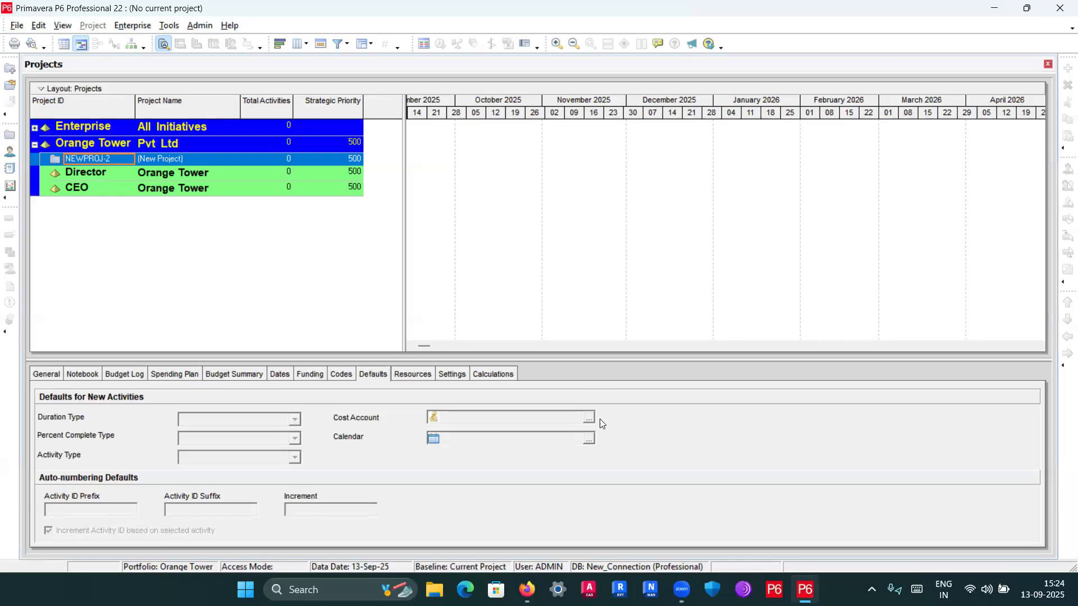
{"action": "right_click", "coordinate": [371, 536]}
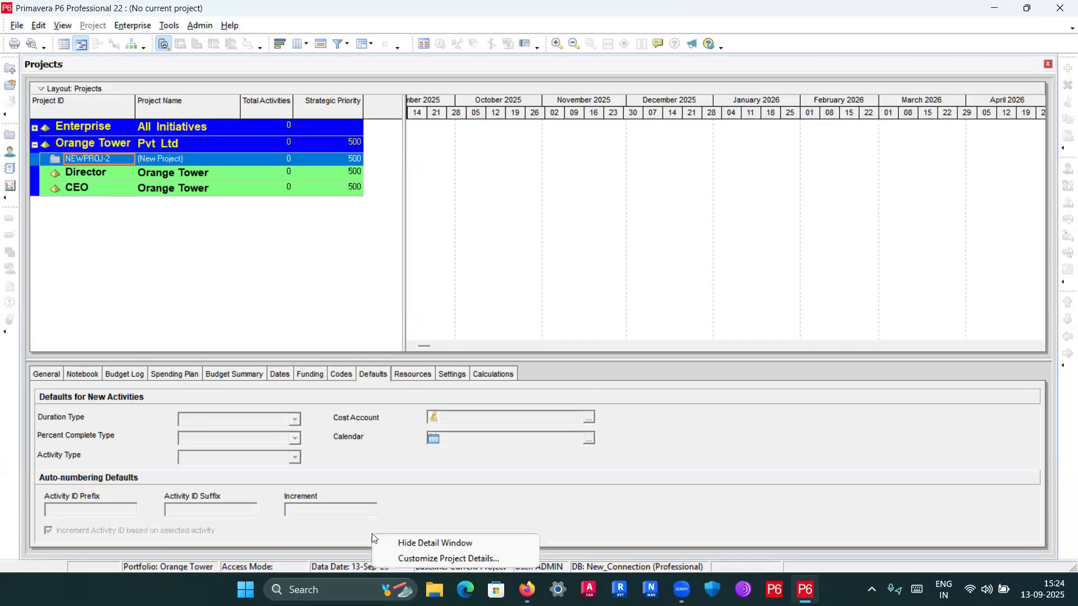
{"action": "left_click", "coordinate": [325, 552]}
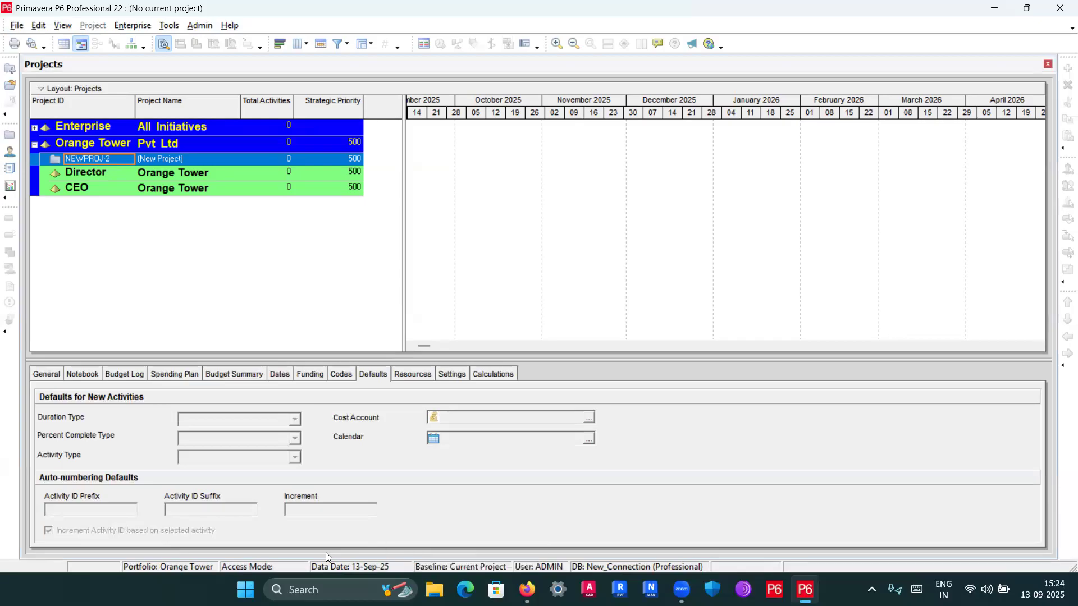
{"action": "right_click", "coordinate": [300, 553]}
{"action": "left_click", "coordinate": [300, 552]}
{"action": "right_click", "coordinate": [444, 491]}
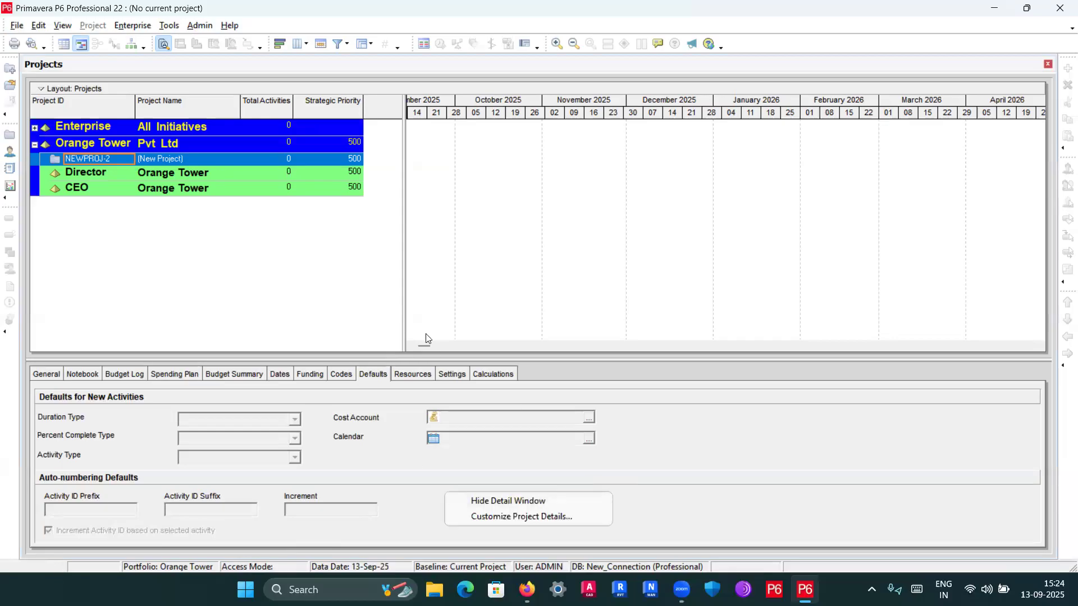
{"action": "right_click", "coordinate": [330, 271]}
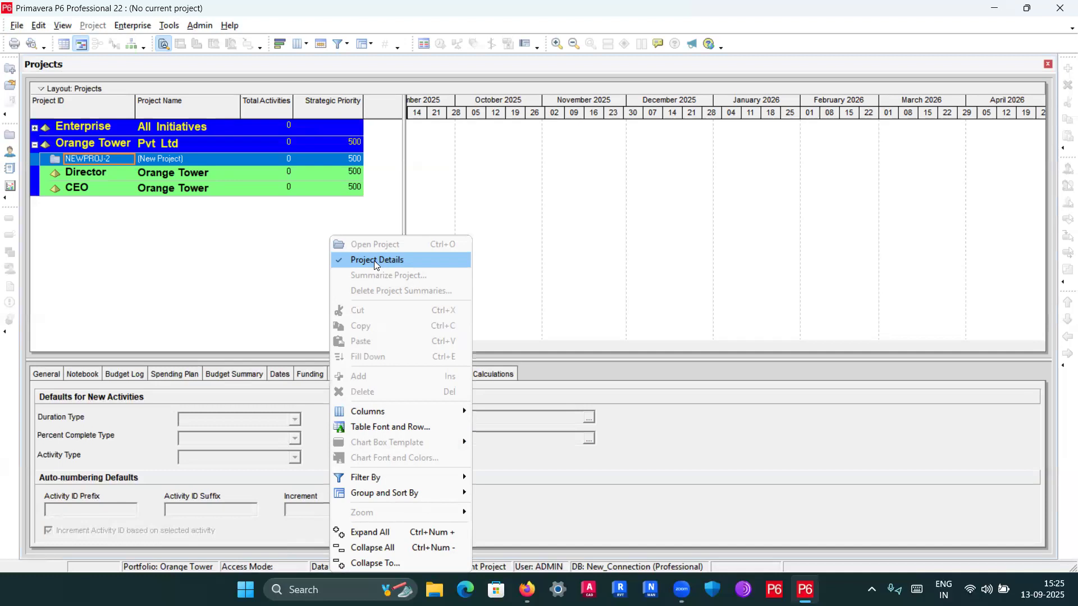
{"action": "left_click", "coordinate": [287, 397]}
{"action": "right_click", "coordinate": [328, 331]}
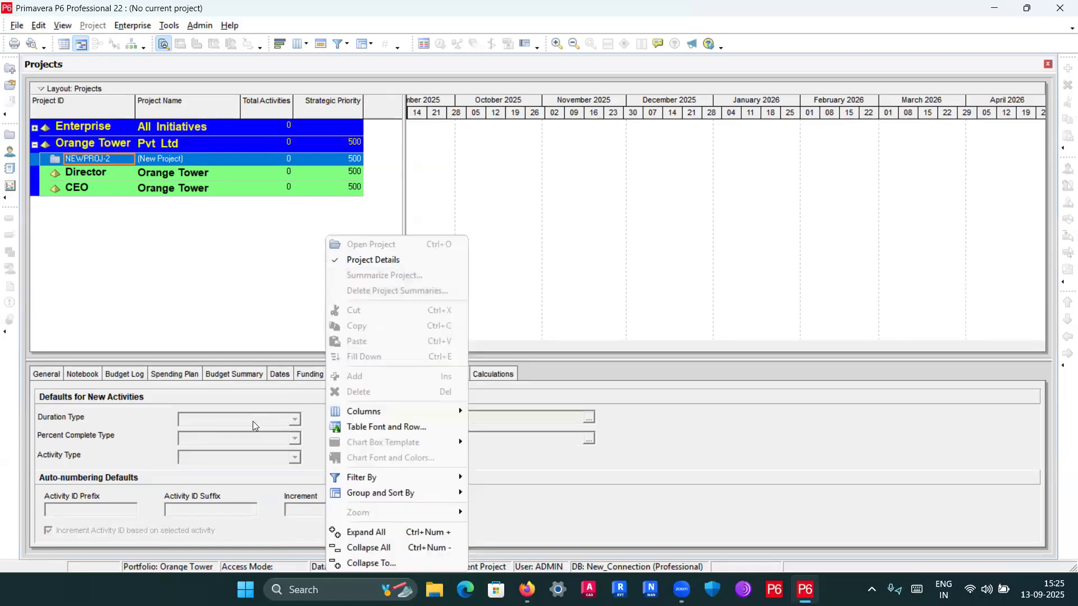
{"action": "right_click", "coordinate": [278, 389]}
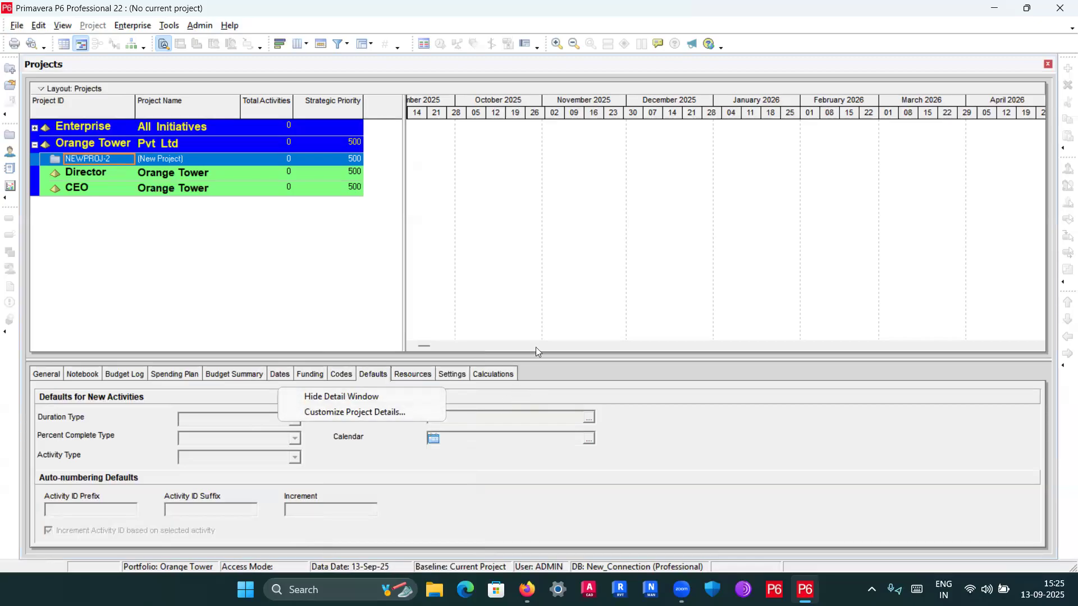
{"action": "right_click", "coordinate": [531, 306]}
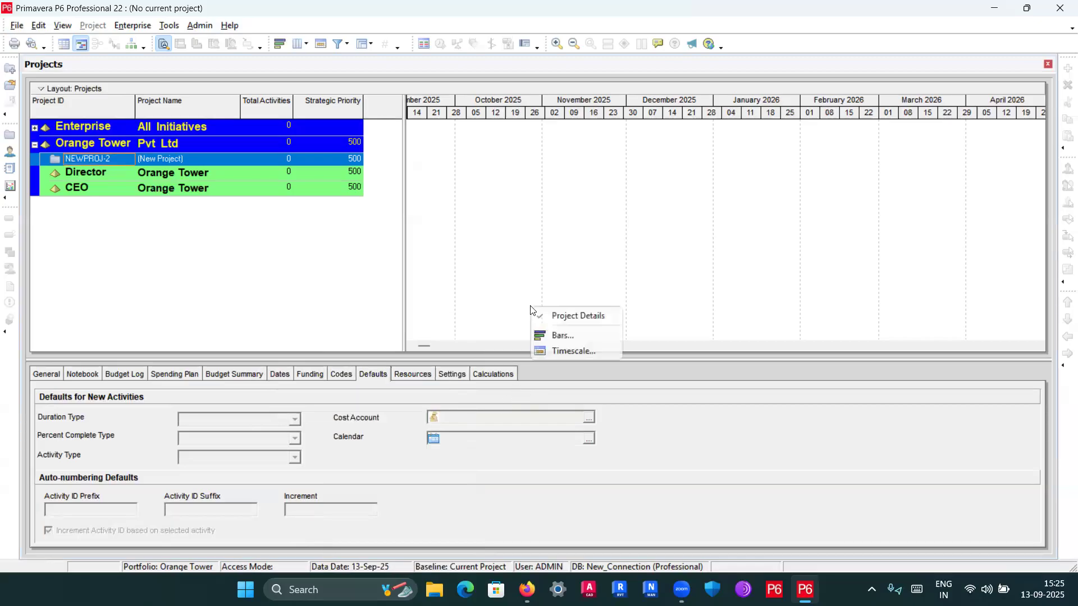
{"action": "right_click", "coordinate": [375, 296]}
{"action": "right_click", "coordinate": [314, 179]}
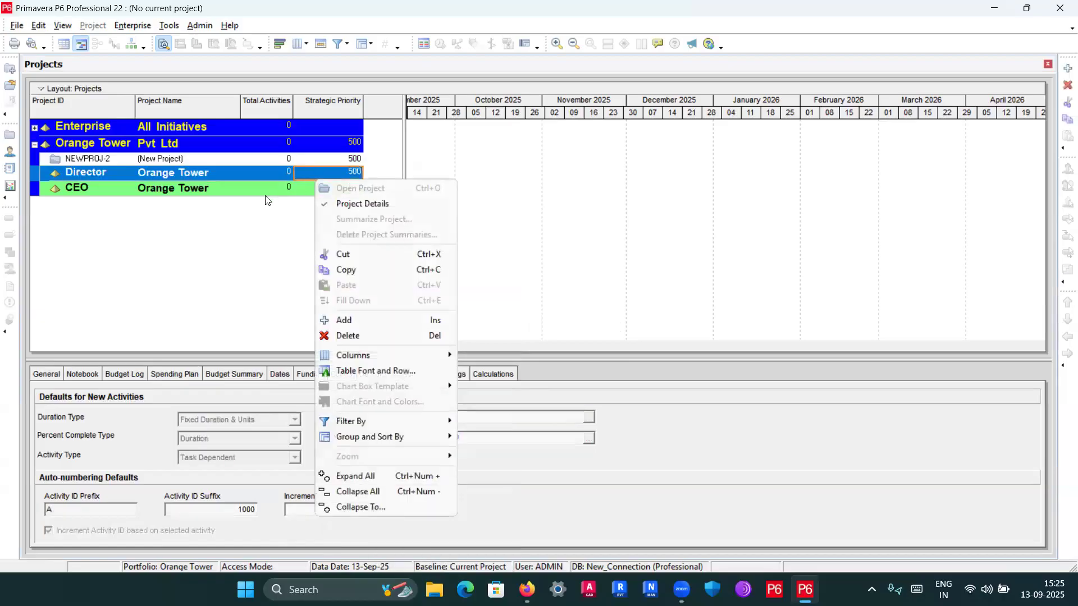
{"action": "right_click", "coordinate": [240, 206]}
{"action": "right_click", "coordinate": [204, 183]}
Step: Open the project under the Orange Tower Pvt Ltd EPS node and widen the Activity ID column
{"action": "right_click", "coordinate": [199, 142]}
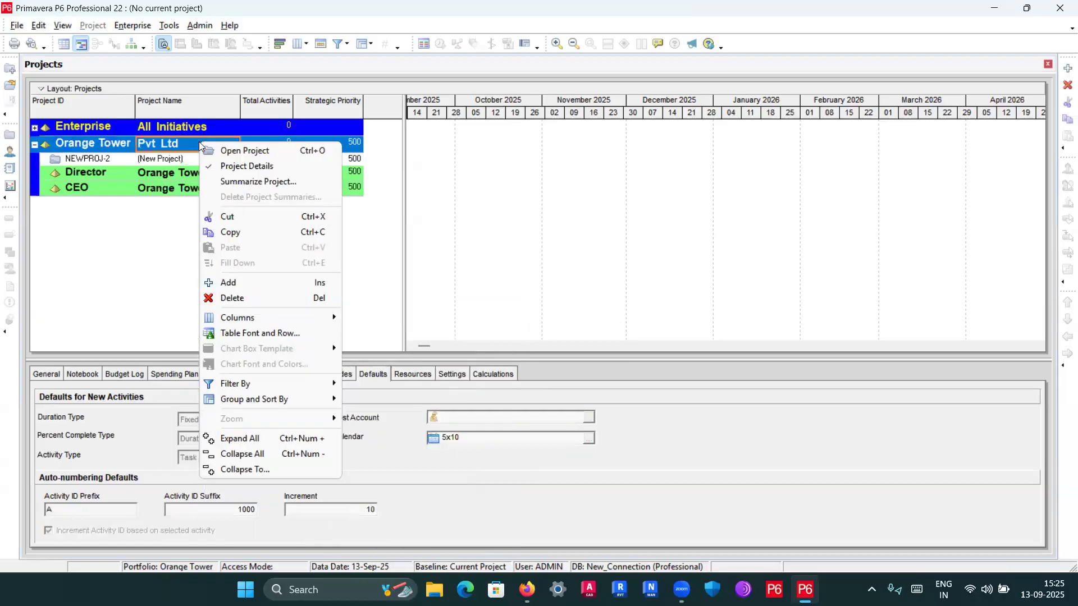
{"action": "left_click", "coordinate": [254, 152]}
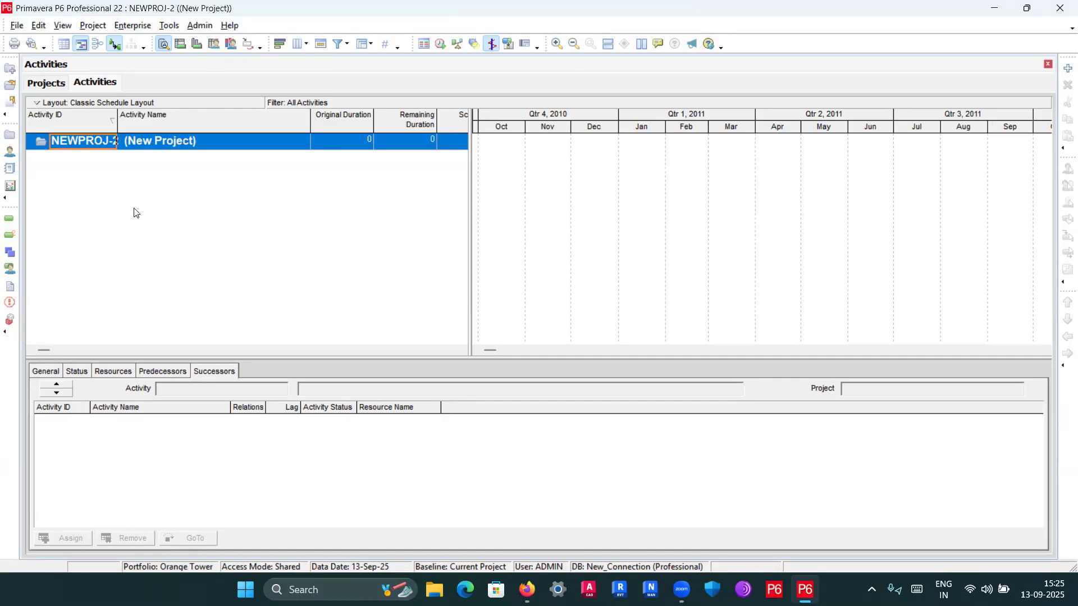
{"action": "left_click_drag", "start_coordinate": [118, 120], "coordinate": [151, 119]}
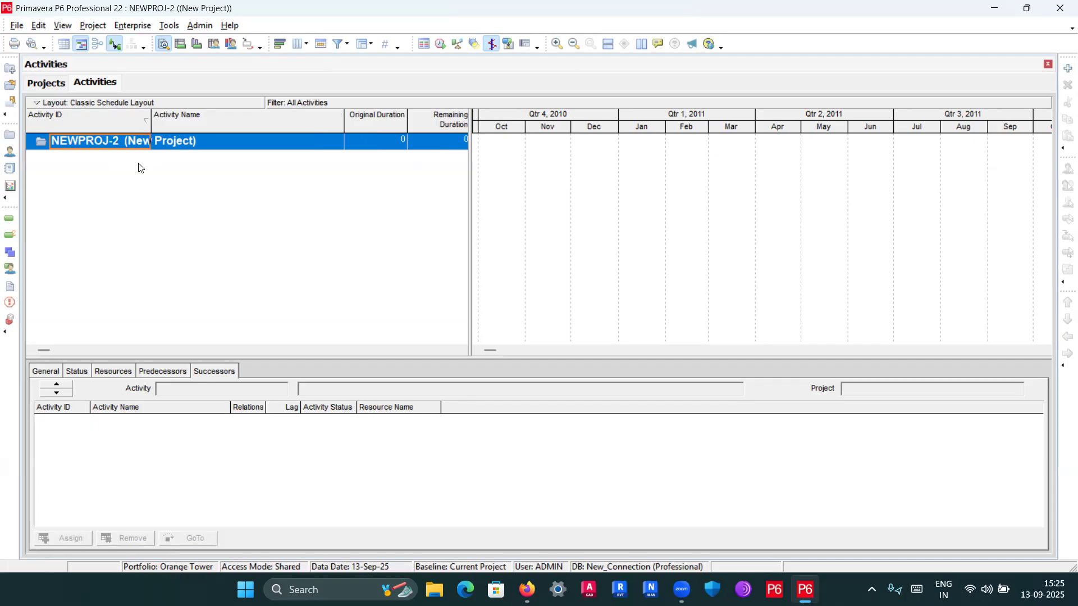
Step: Examine the commands available for NEWPROJ-2 in the activities view and check the project's entry in the projects view
{"action": "left_click", "coordinate": [146, 141]}
{"action": "right_click", "coordinate": [117, 143]}
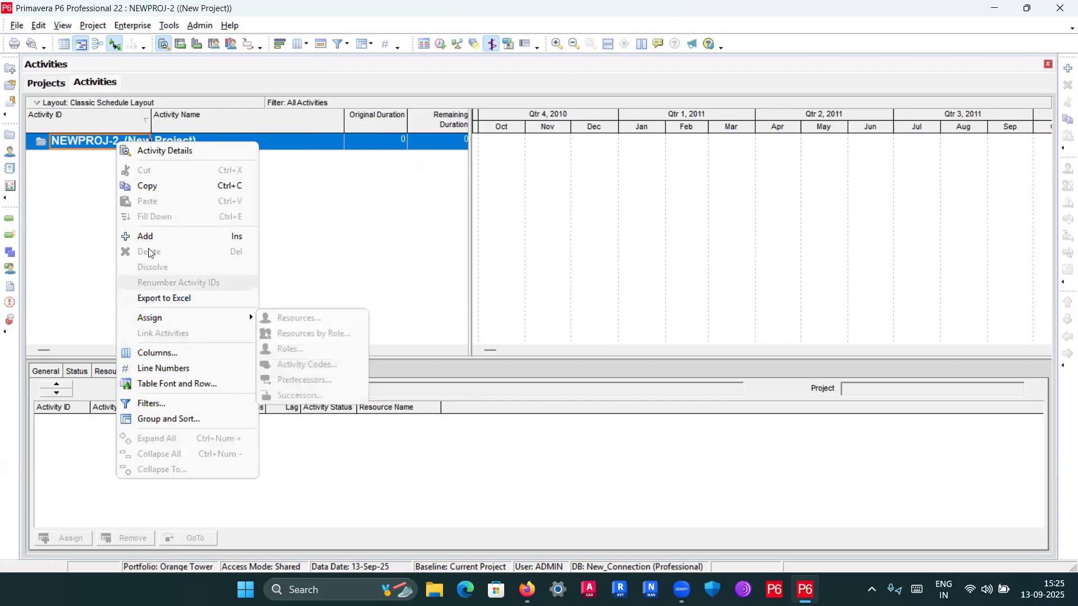
{"action": "left_click", "coordinate": [147, 151]}
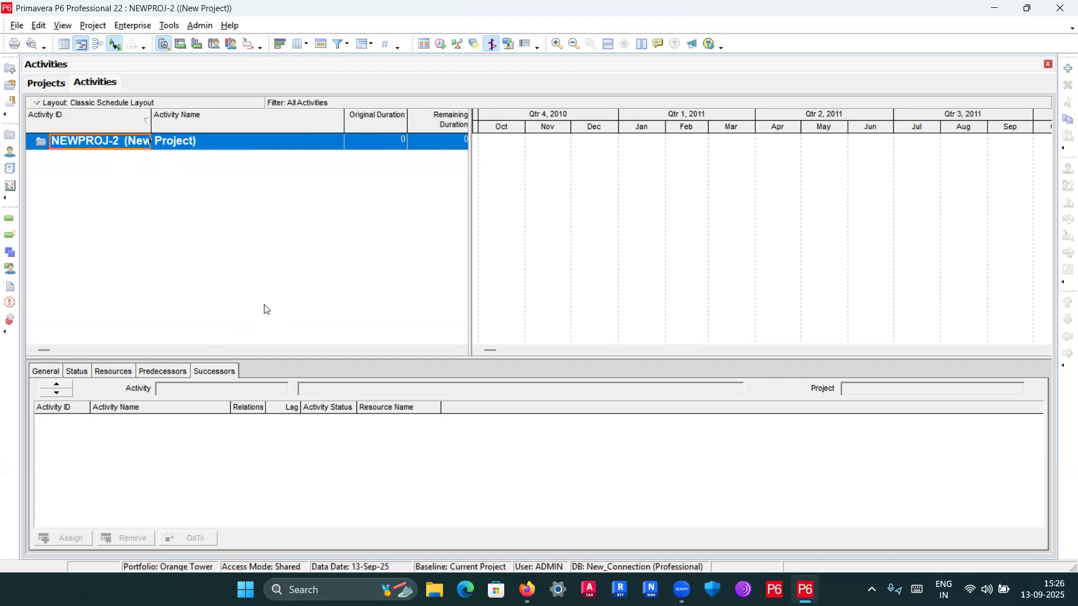
{"action": "left_click", "coordinate": [209, 147]}
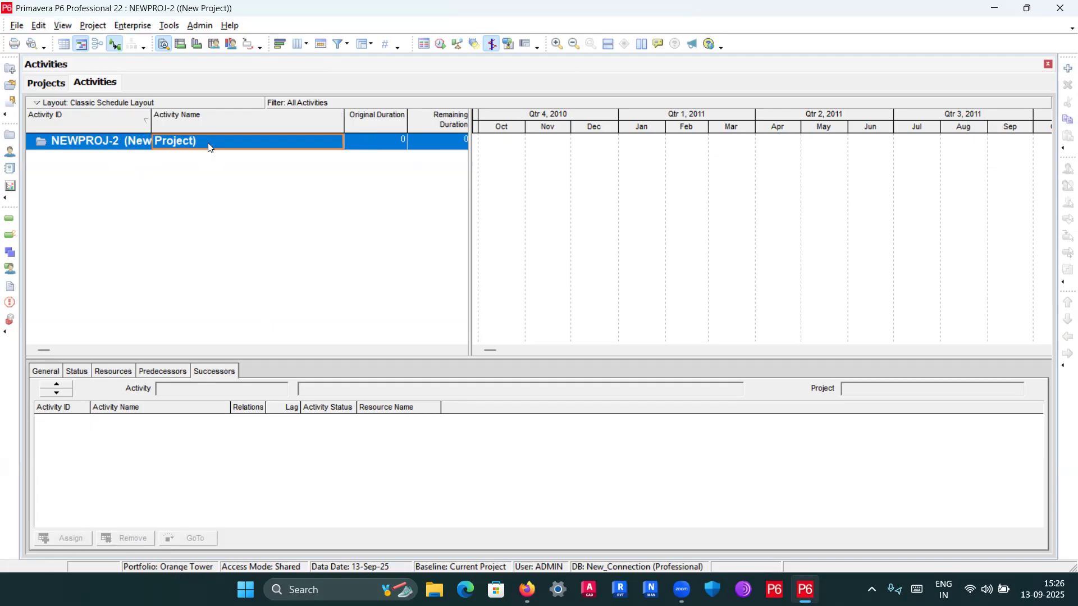
{"action": "left_click", "coordinate": [115, 147]}
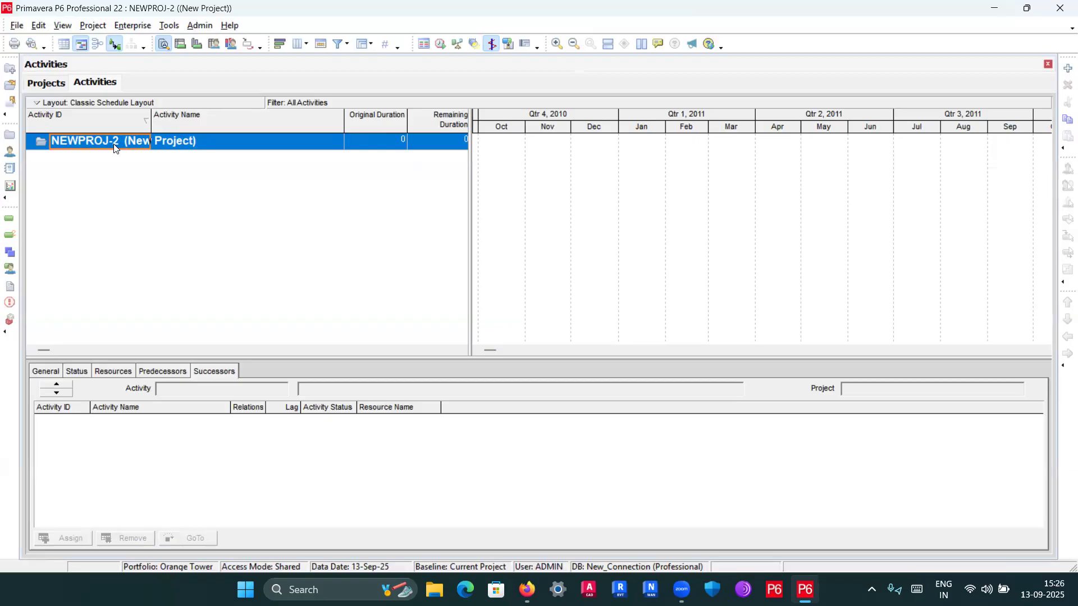
{"action": "left_click", "coordinate": [45, 83]}
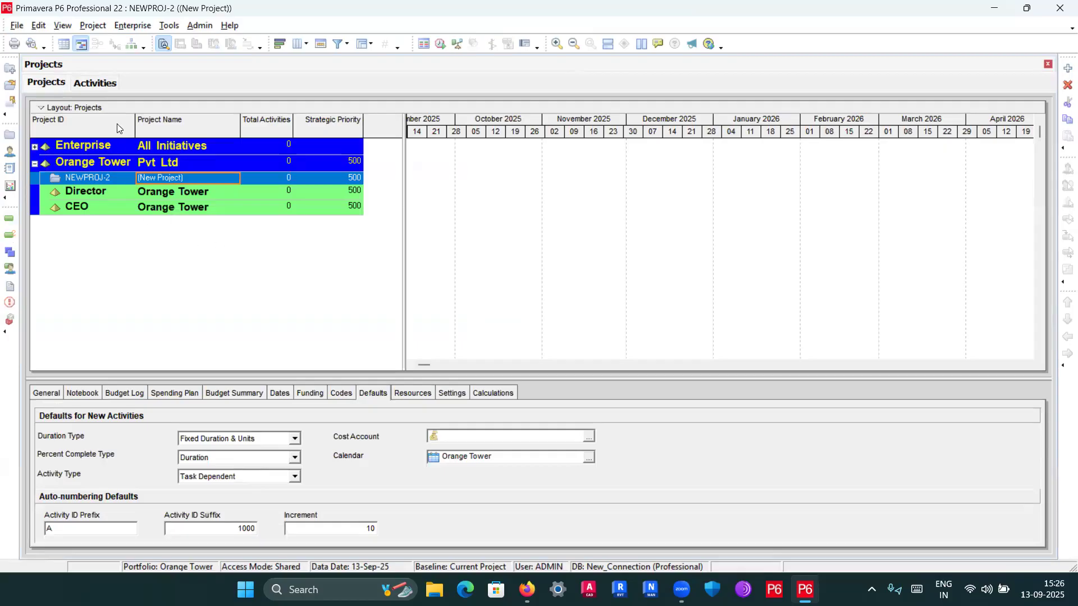
{"action": "left_click", "coordinate": [91, 83]}
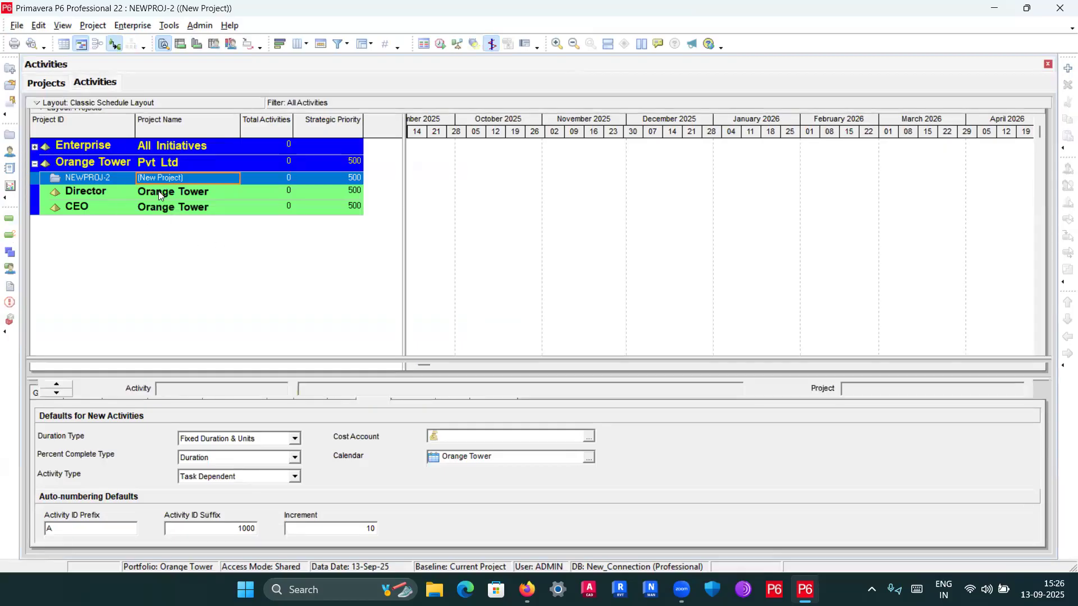
{"action": "right_click", "coordinate": [104, 143]}
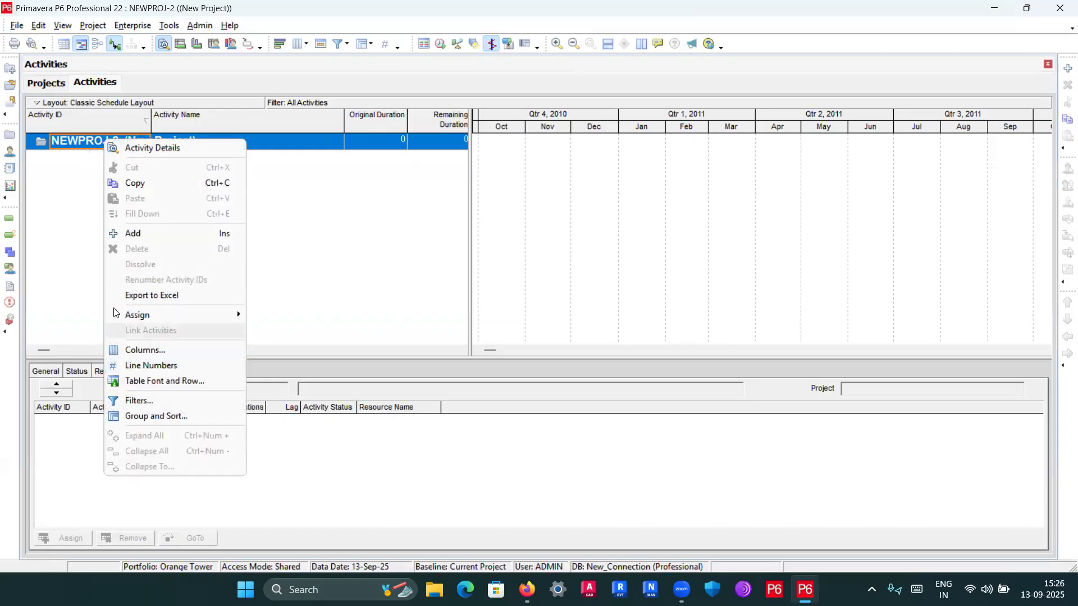
{"action": "left_click", "coordinate": [98, 293]}
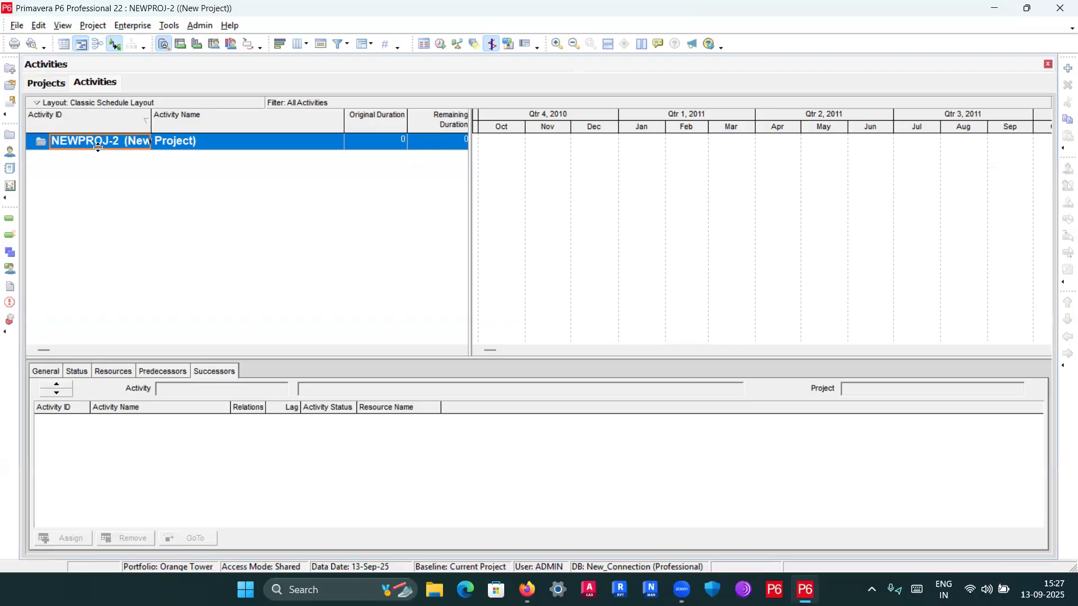
Step: Turn on the Progress Spotlight in the activities layout and turn it back off
{"action": "right_click", "coordinate": [91, 99]}
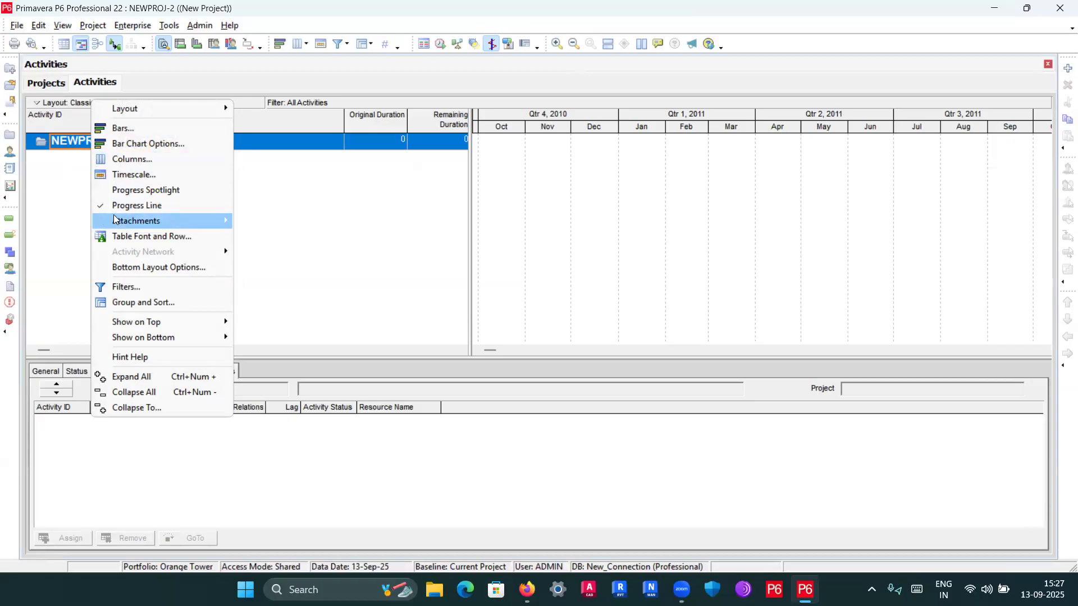
{"action": "left_click", "coordinate": [129, 194]}
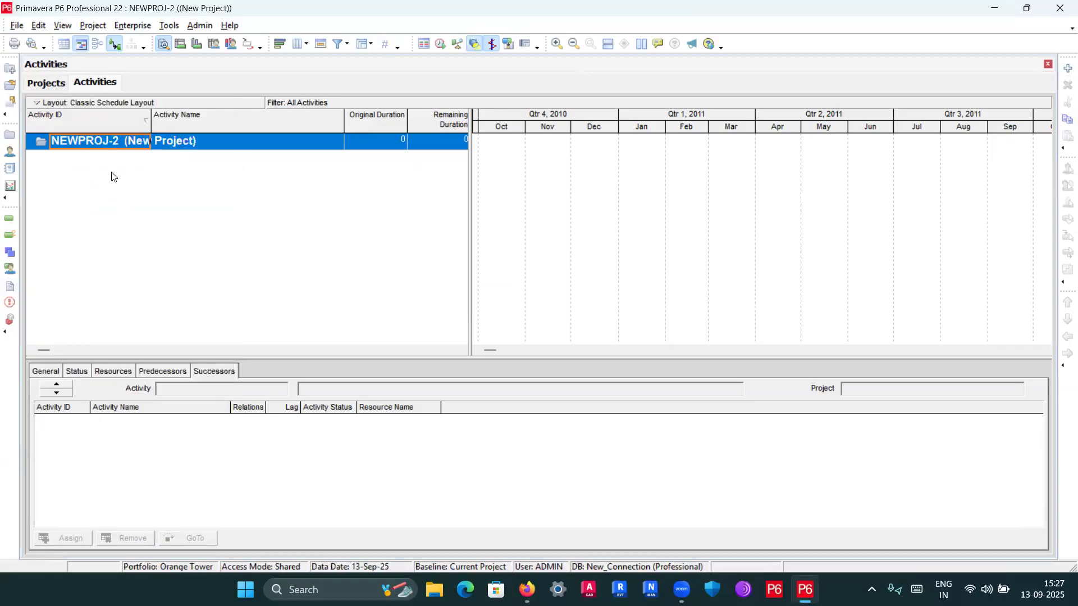
{"action": "right_click", "coordinate": [104, 104]}
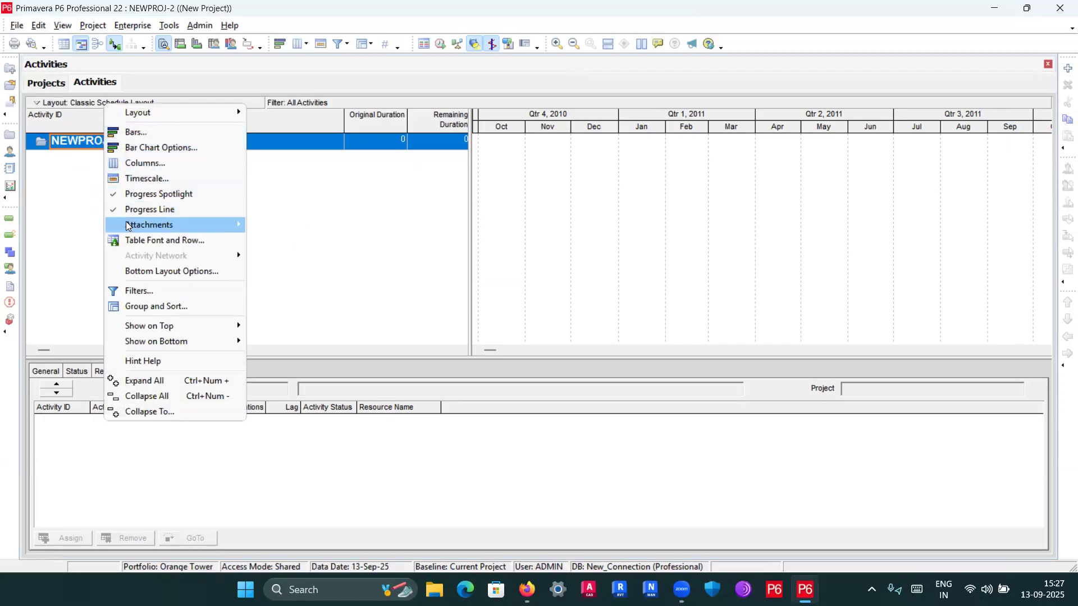
{"action": "left_click", "coordinate": [130, 195]}
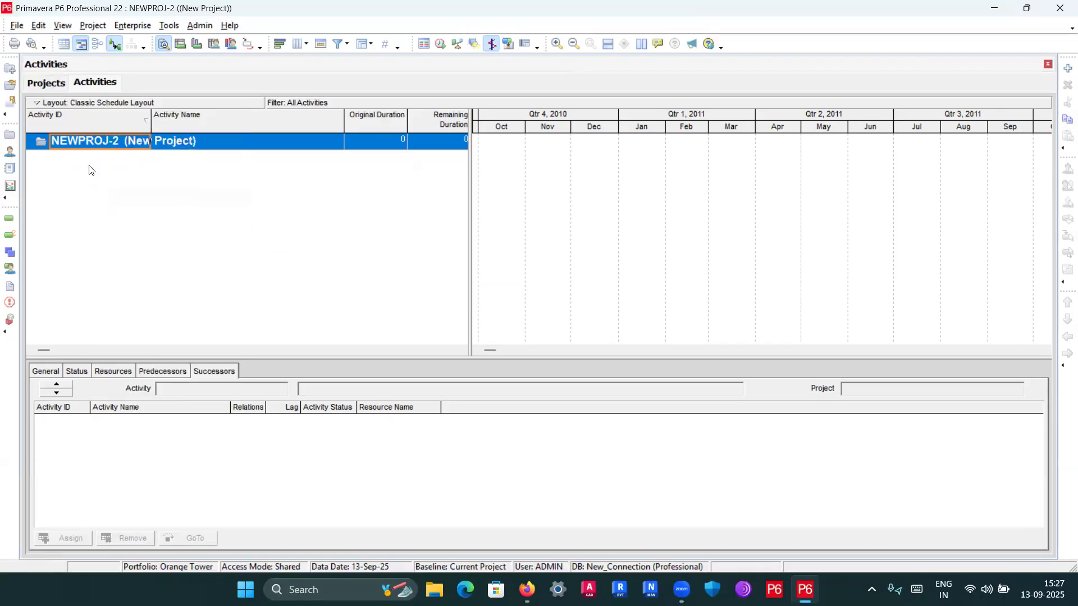
Step: Widen the Activity ID column slightly and add a new activity to NEWPROJ-2
{"action": "left_click", "coordinate": [160, 141]}
{"action": "left_click", "coordinate": [148, 124]}
{"action": "left_click_drag", "start_coordinate": [152, 117], "coordinate": [157, 118]}
{"action": "right_click", "coordinate": [115, 142]}
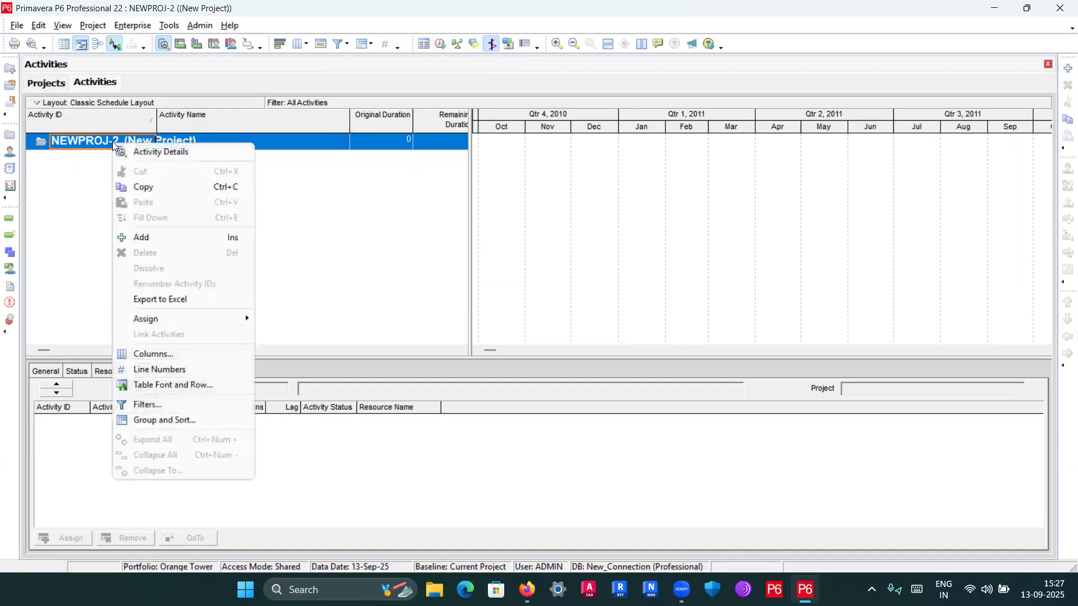
{"action": "left_click", "coordinate": [152, 239]}
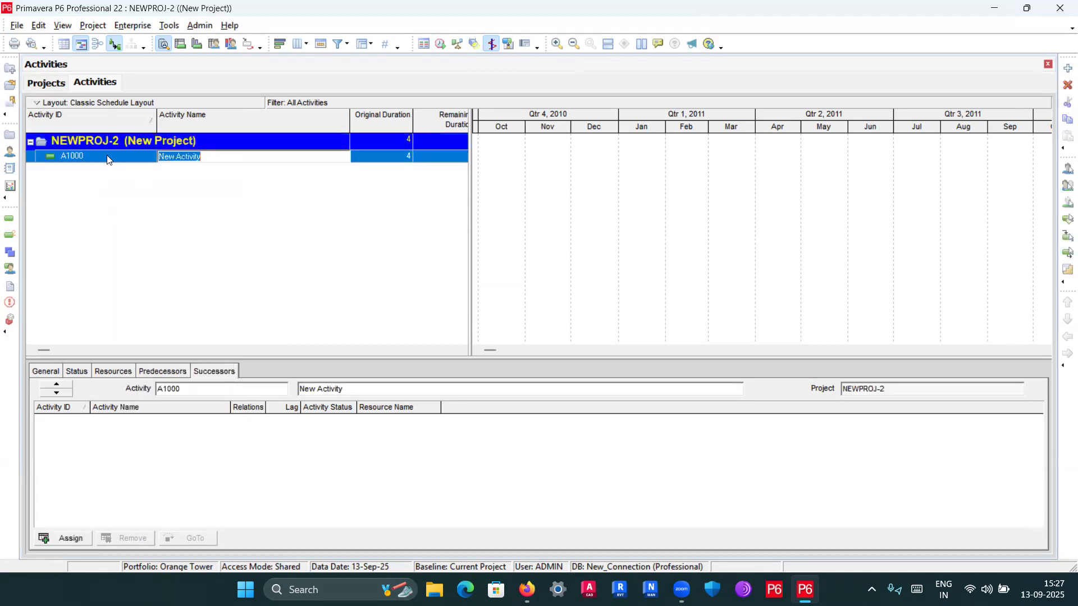
Step: Change the new activity's ID from A1000 to Bul-1100
{"action": "left_click", "coordinate": [106, 159]}
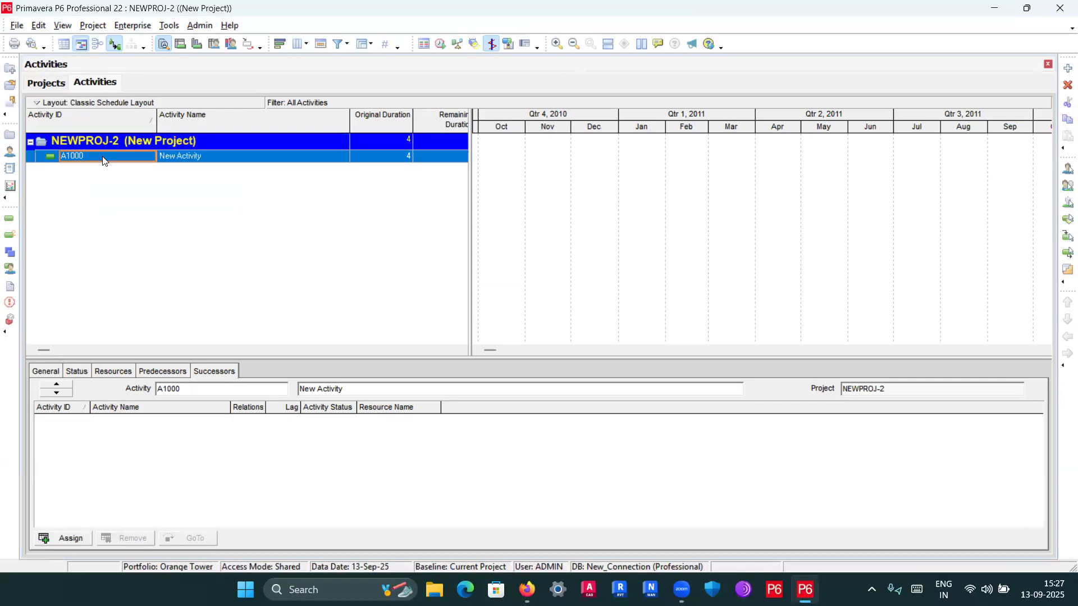
{"action": "left_click", "coordinate": [97, 160]}
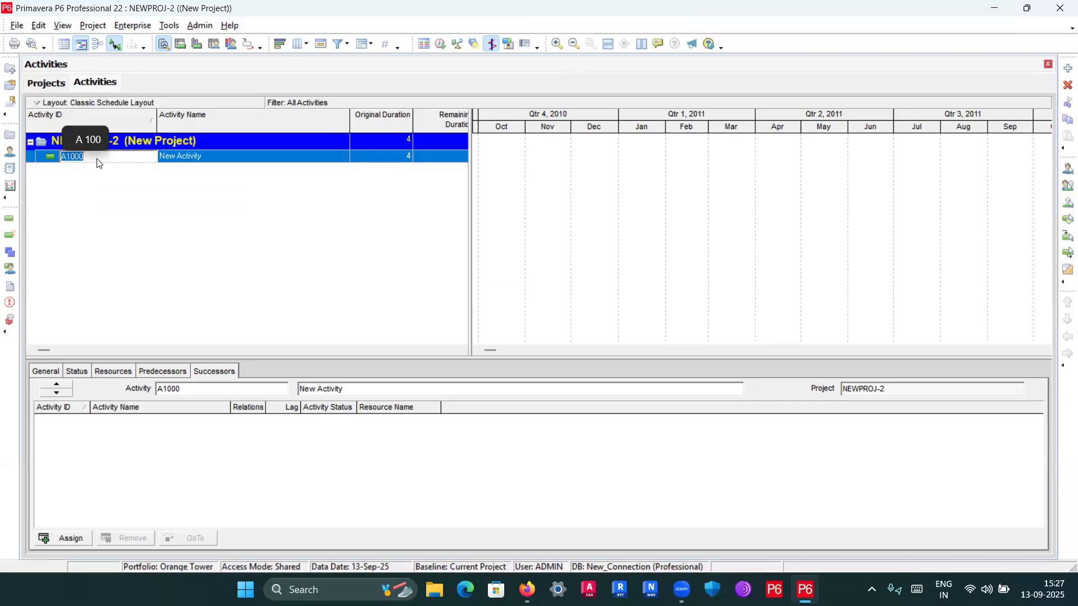
{"action": "left_click", "coordinate": [69, 149]}
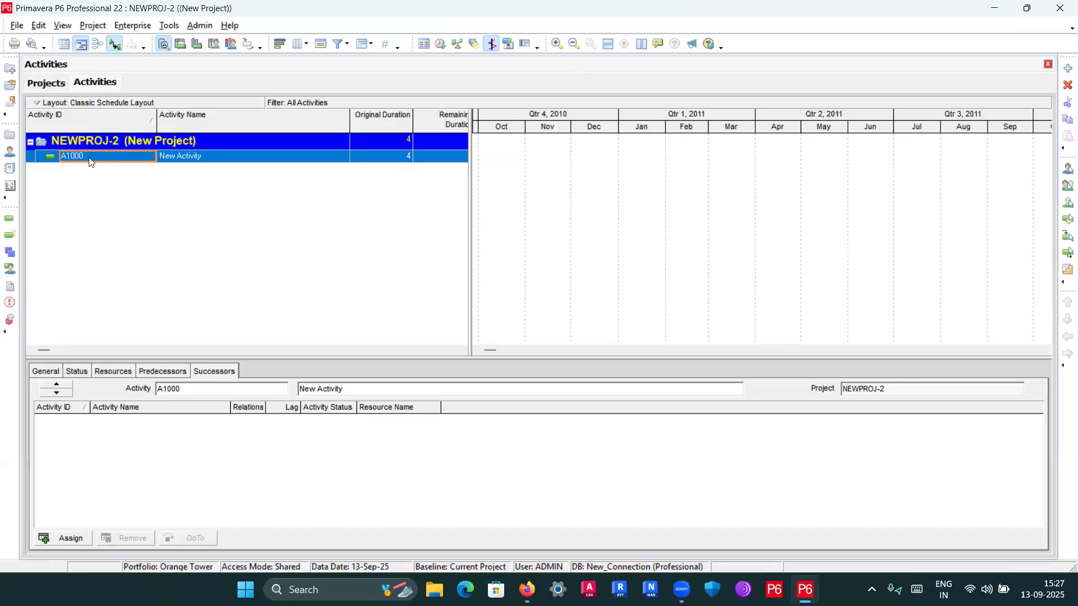
{"action": "left_click", "coordinate": [89, 161]}
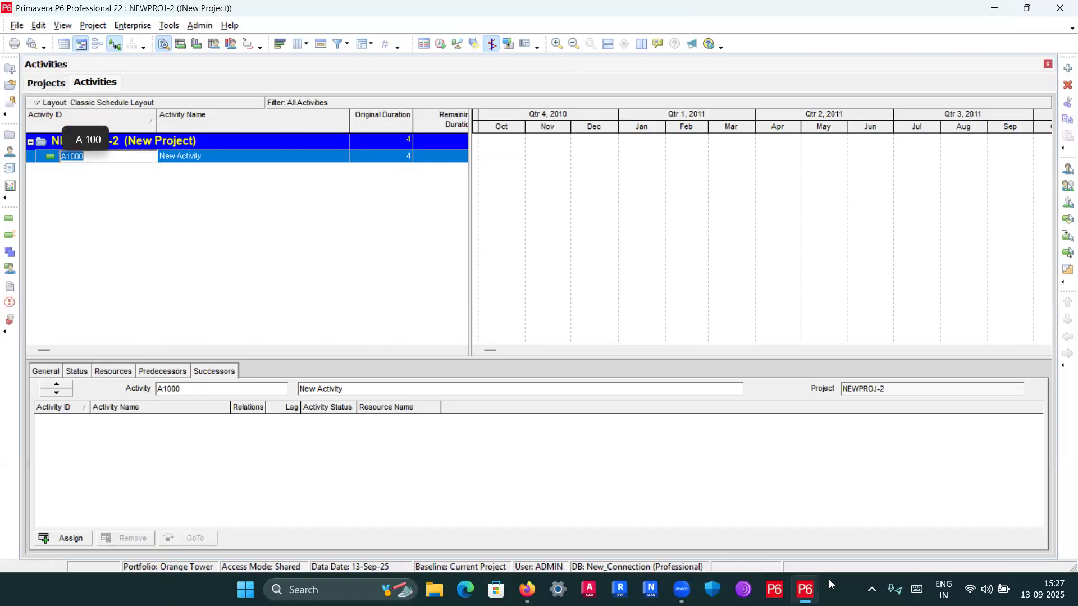
{"action": "left_click_drag", "start_coordinate": [710, 247], "coordinate": [573, 217]}
{"action": "left_click", "coordinate": [641, 401]}
{"action": "left_click", "coordinate": [682, 320]}
{"action": "left_click", "coordinate": [768, 358]}
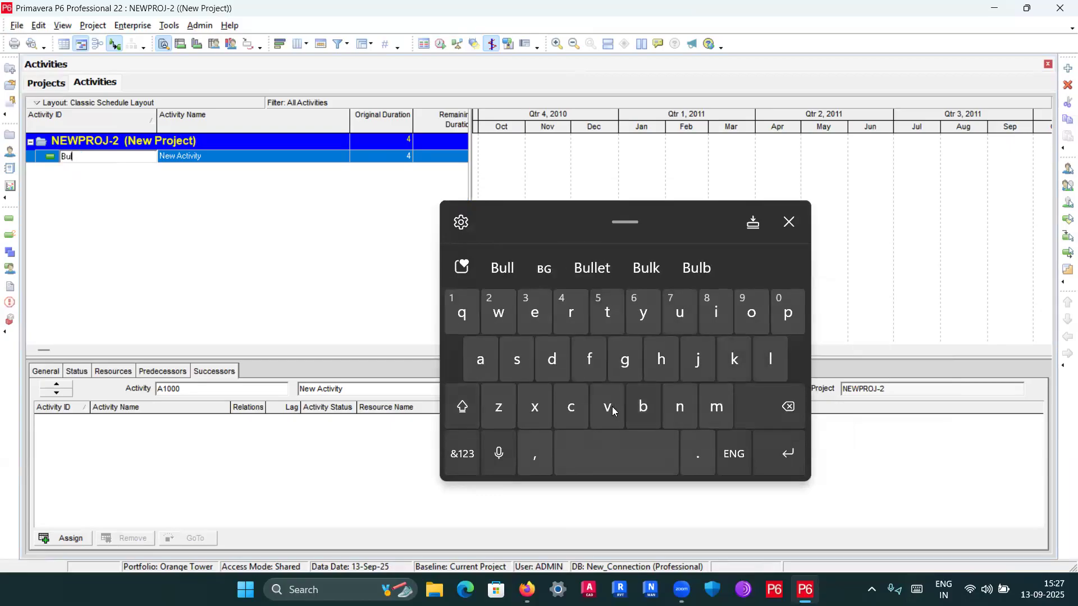
{"action": "left_click", "coordinate": [462, 454]}
{"action": "left_click", "coordinate": [716, 360]}
{"action": "left_click", "coordinate": [462, 312]}
{"action": "left_click", "coordinate": [462, 312]}
{"action": "left_click", "coordinate": [787, 313]}
{"action": "left_click", "coordinate": [787, 312]}
{"action": "left_click", "coordinate": [53, 191]}
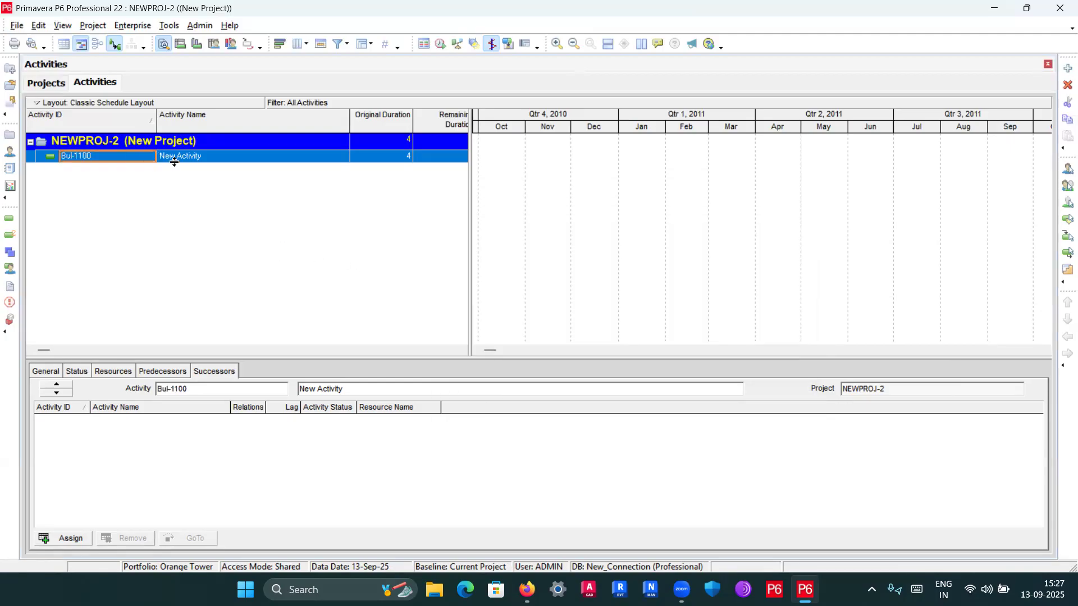
Step: Name activity Bul-1100 "Site Cleaning"
{"action": "left_click", "coordinate": [212, 161]}
{"action": "left_click", "coordinate": [212, 159]}
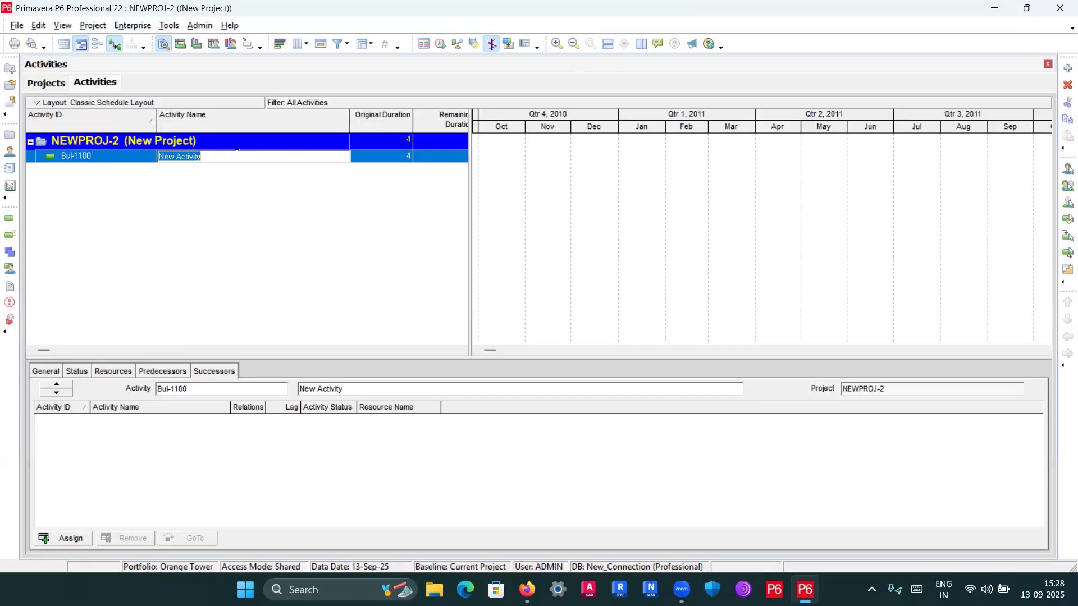
{"action": "left_click", "coordinate": [917, 590]}
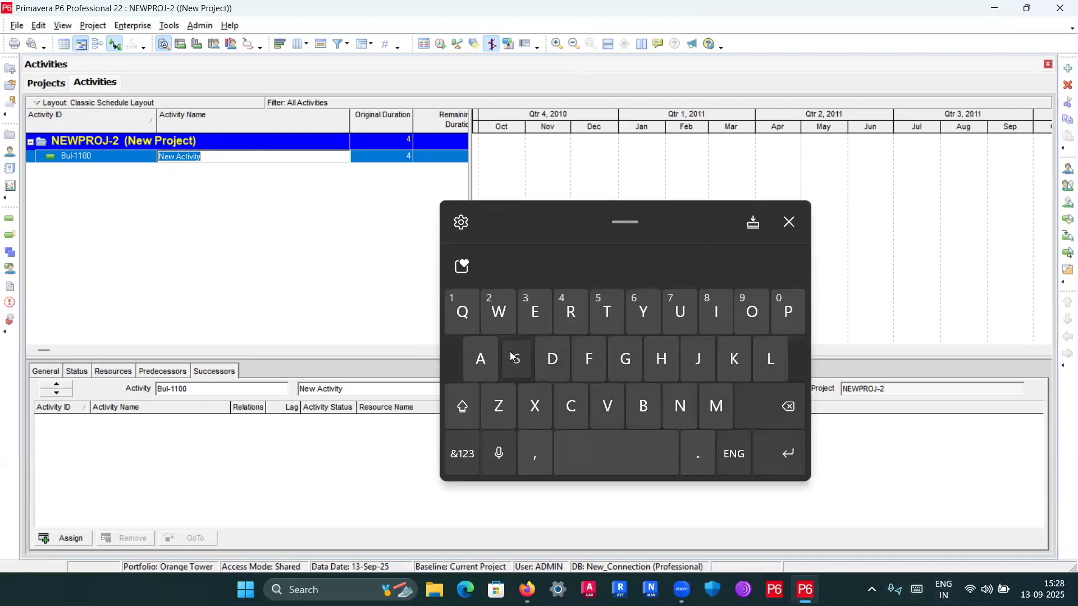
{"action": "left_click", "coordinate": [513, 358]}
{"action": "left_click", "coordinate": [716, 313]}
{"action": "left_click", "coordinate": [607, 312]}
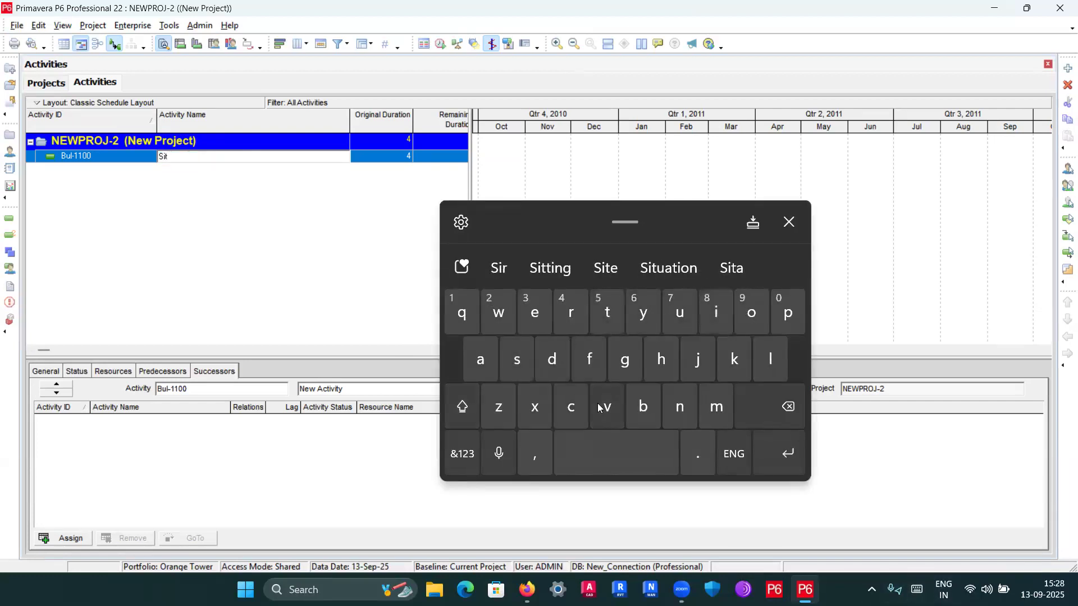
{"action": "left_click", "coordinate": [606, 268]}
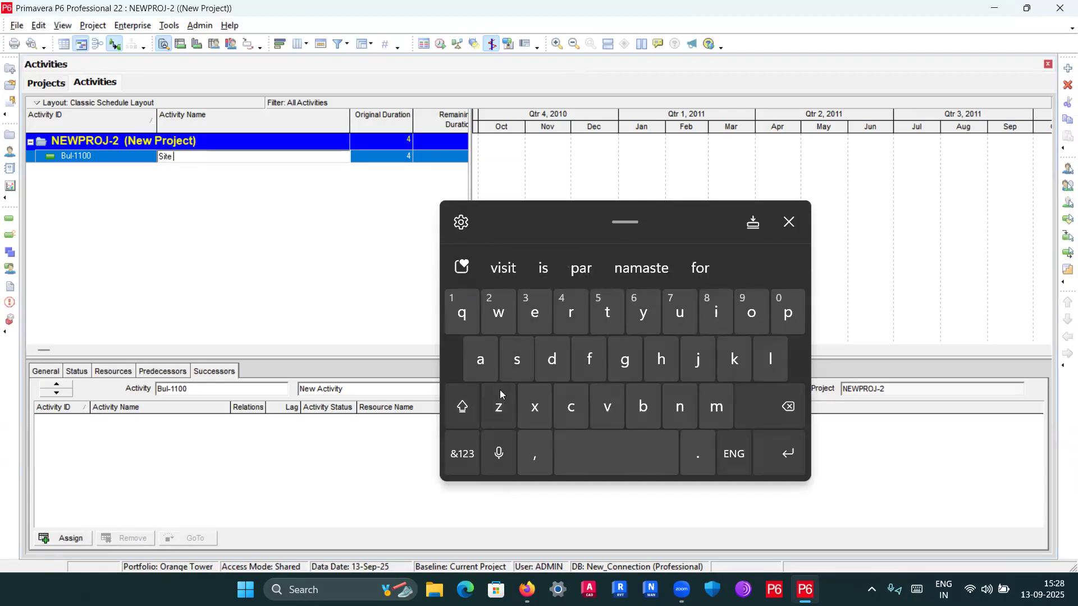
{"action": "left_click", "coordinate": [464, 405]}
{"action": "left_click", "coordinate": [571, 406]}
{"action": "left_click", "coordinate": [535, 312]}
{"action": "left_click", "coordinate": [467, 347]}
{"action": "left_click", "coordinate": [762, 359]}
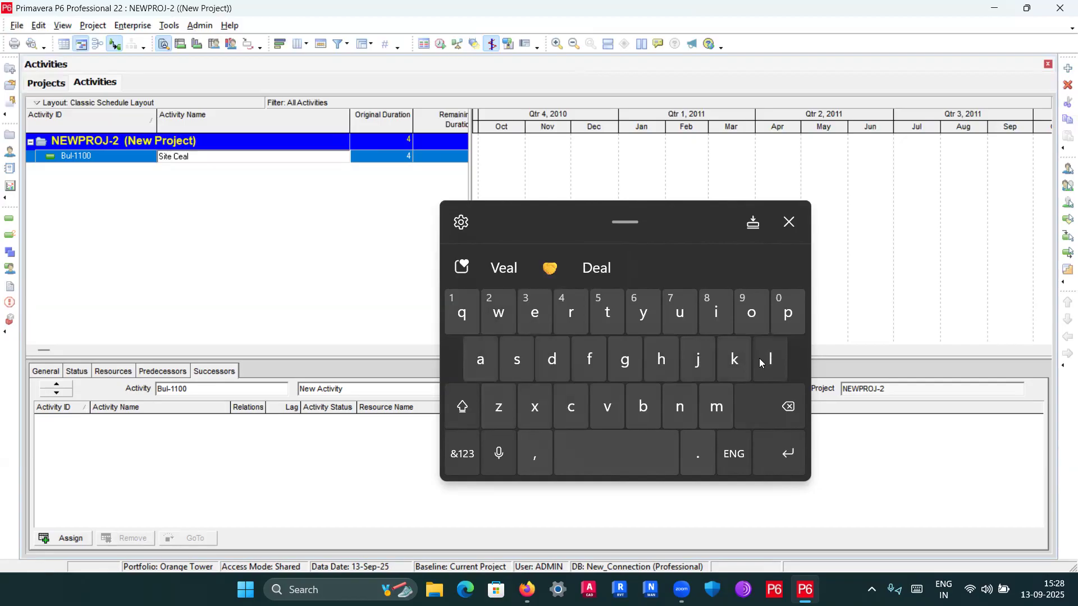
{"action": "left_click", "coordinate": [775, 396]}
{"action": "left_click", "coordinate": [777, 403]}
{"action": "left_click", "coordinate": [777, 403]}
{"action": "left_click", "coordinate": [777, 403]}
{"action": "left_click", "coordinate": [777, 403]}
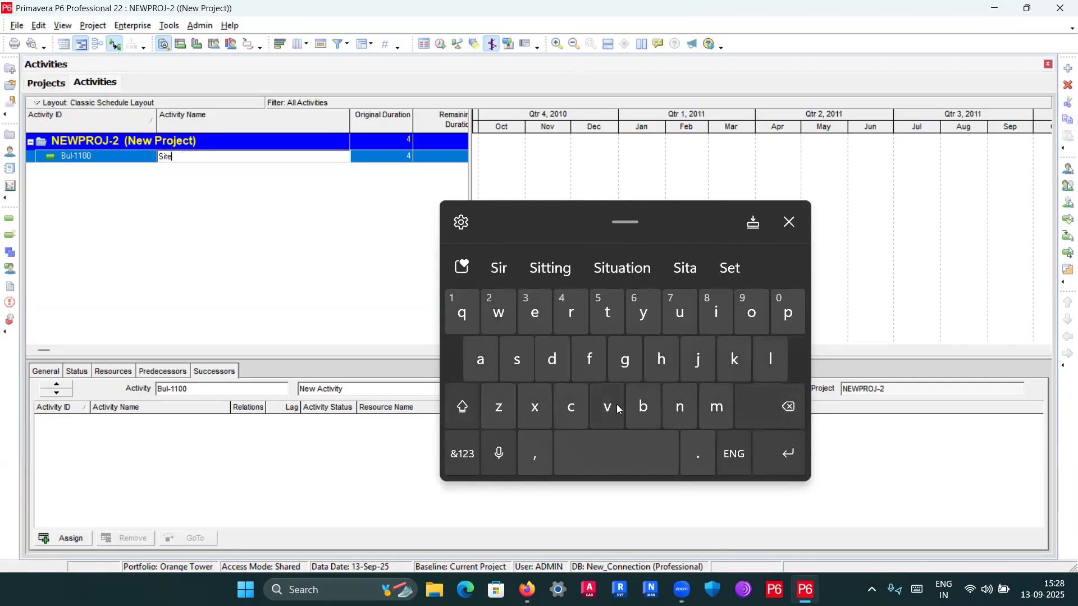
{"action": "left_click", "coordinate": [623, 449]}
{"action": "left_click", "coordinate": [462, 406]}
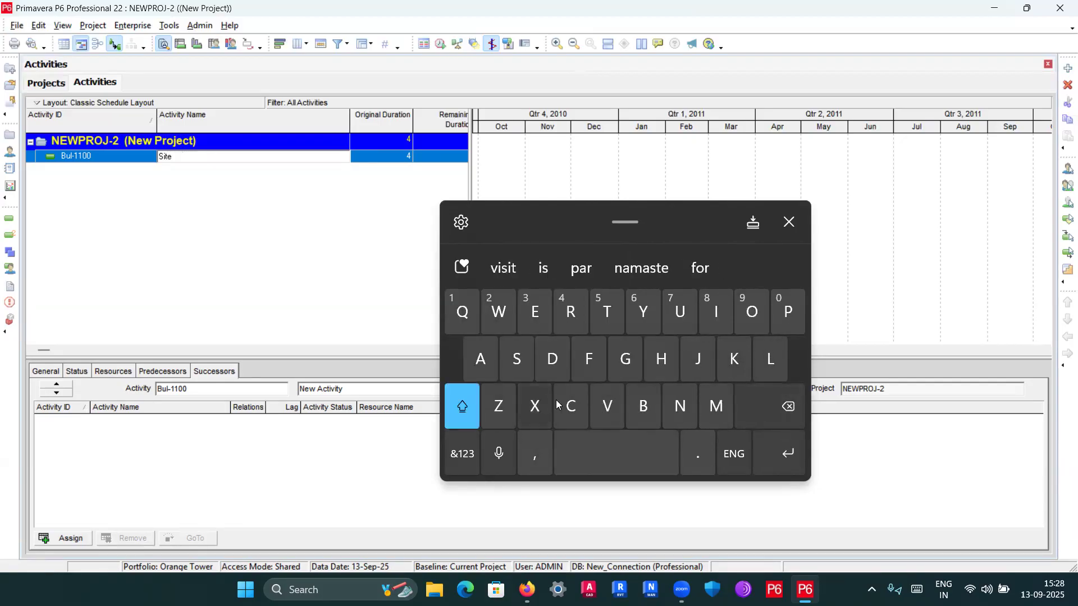
{"action": "left_click", "coordinate": [559, 404]}
{"action": "left_click", "coordinate": [766, 358]}
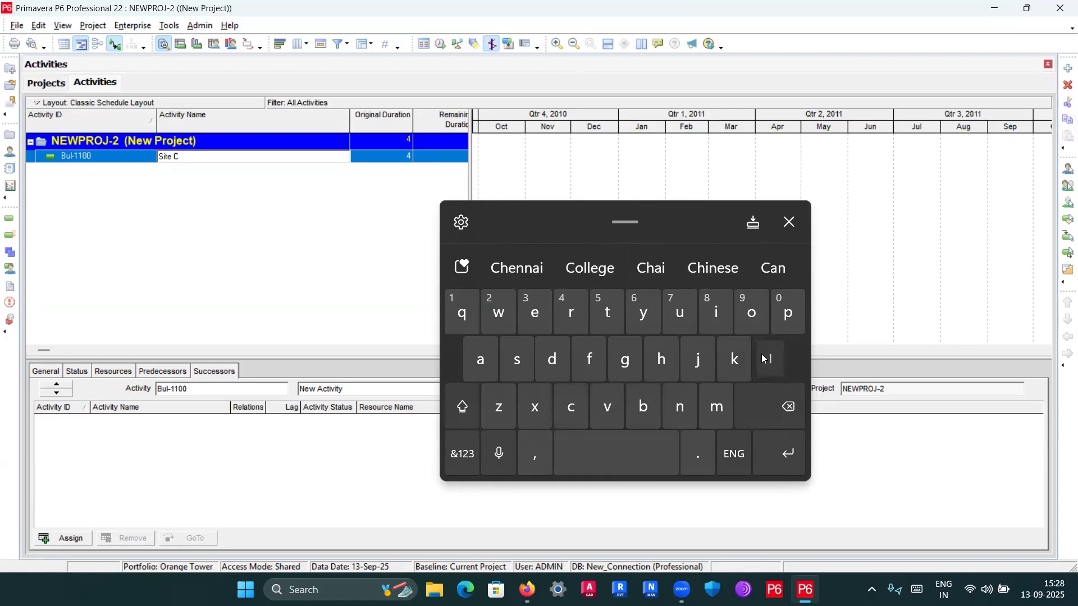
{"action": "left_click", "coordinate": [533, 313]}
{"action": "left_click", "coordinate": [480, 359]}
{"action": "left_click", "coordinate": [680, 407]}
{"action": "left_click", "coordinate": [577, 268]}
{"action": "left_click", "coordinate": [306, 228]}
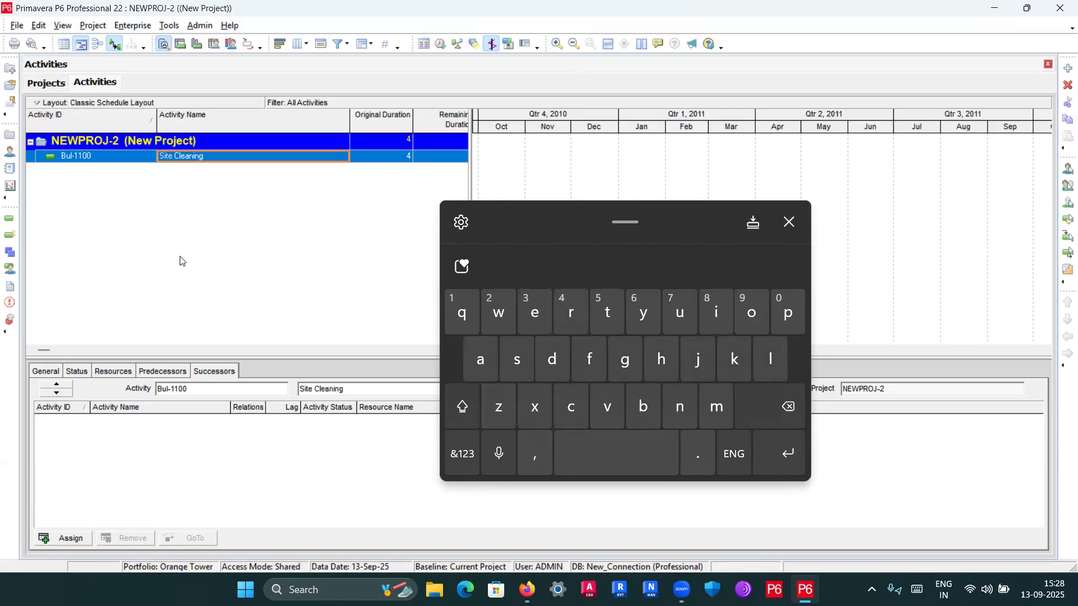
Step: Set the original duration of the Site Cleaning activity to 5
{"action": "left_click", "coordinate": [407, 157]}
{"action": "left_click", "coordinate": [407, 156]}
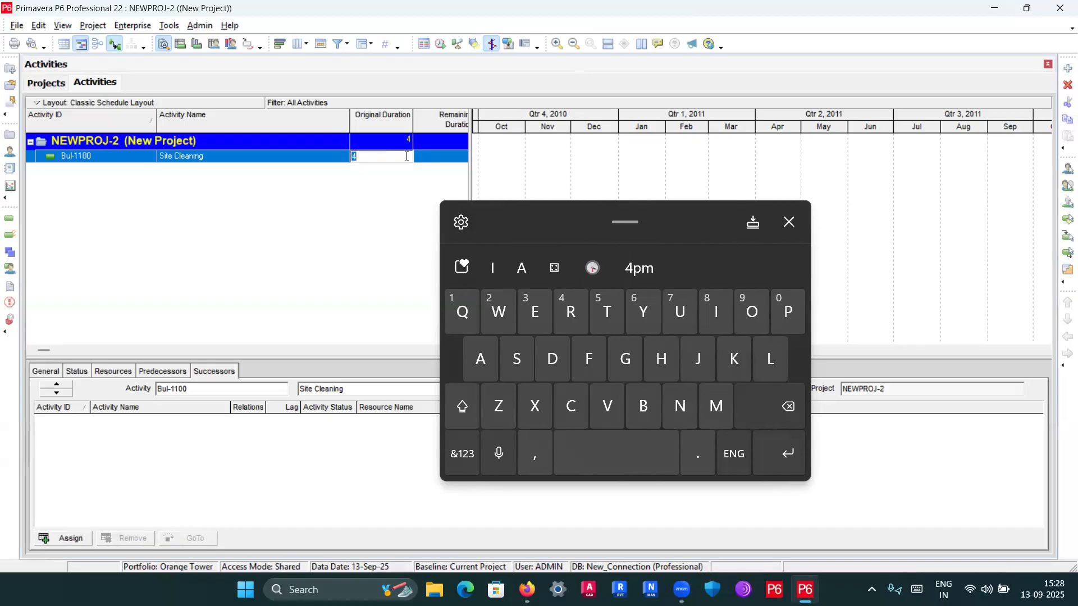
{"action": "type", "text": "5"}
{"action": "key", "text": "Return"}
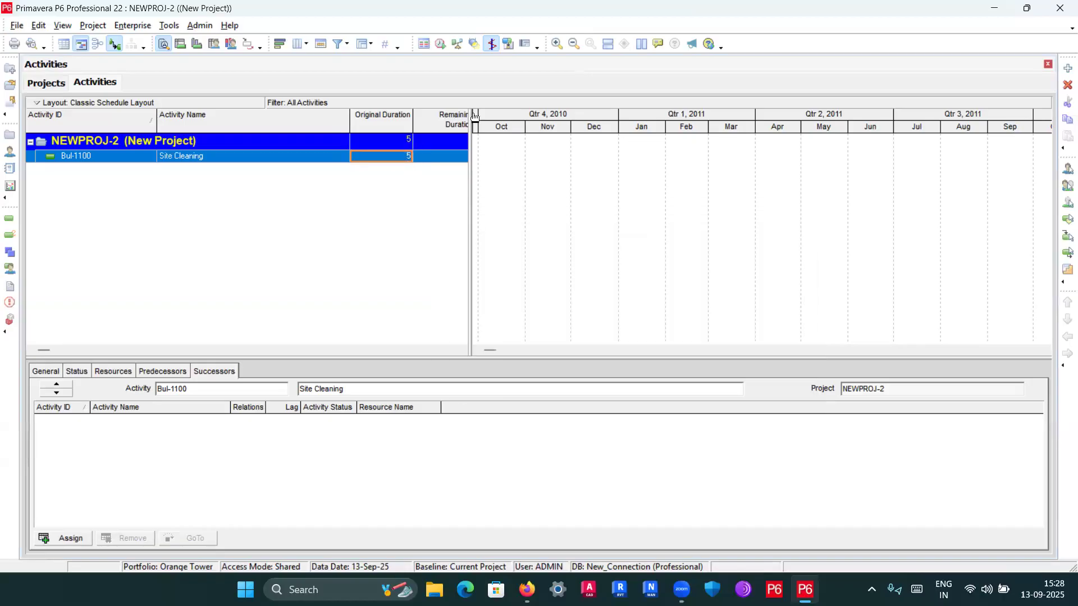
Step: Widen the activity table to expose its columns through Total Float and inspect Site Cleaning's Remaining Duration and Schedule % Complete
{"action": "left_click_drag", "start_coordinate": [474, 115], "coordinate": [725, 128]}
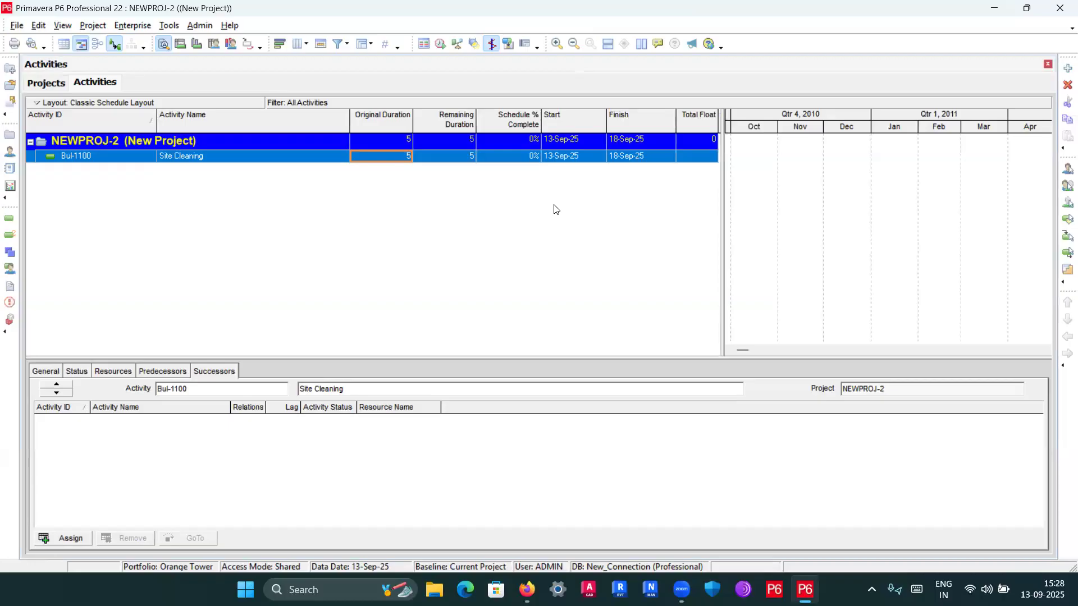
{"action": "left_click", "coordinate": [471, 158]}
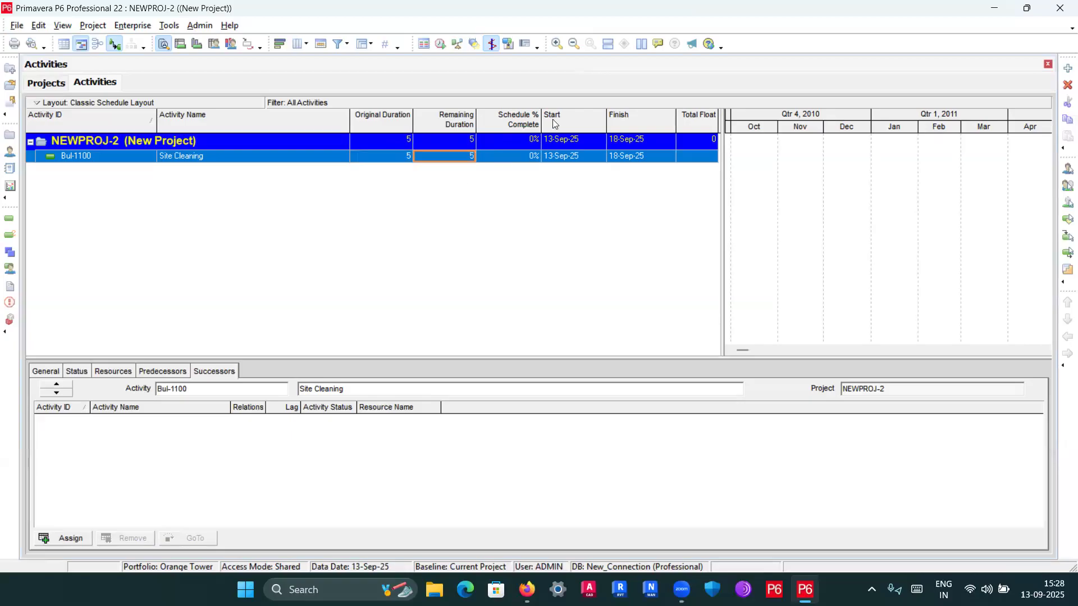
{"action": "left_click", "coordinate": [529, 160]}
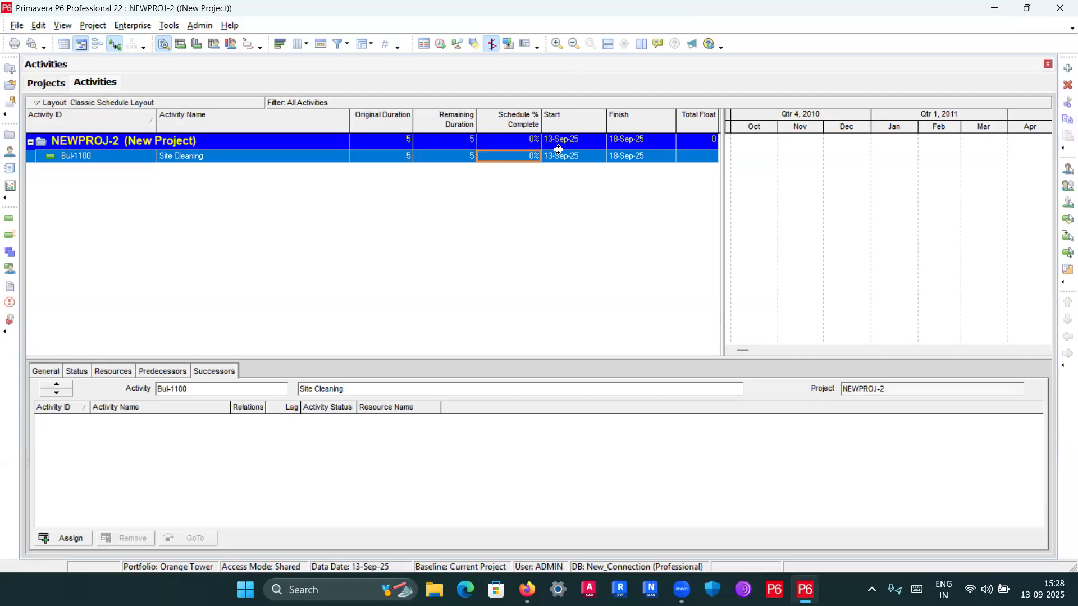
Step: Set Site Cleaning's start date to 10-Oct-25 at 09:00, accept the Start On or After constraint, and check its finish date
{"action": "left_click", "coordinate": [594, 157]}
{"action": "left_click", "coordinate": [596, 157]}
{"action": "left_click", "coordinate": [599, 157]}
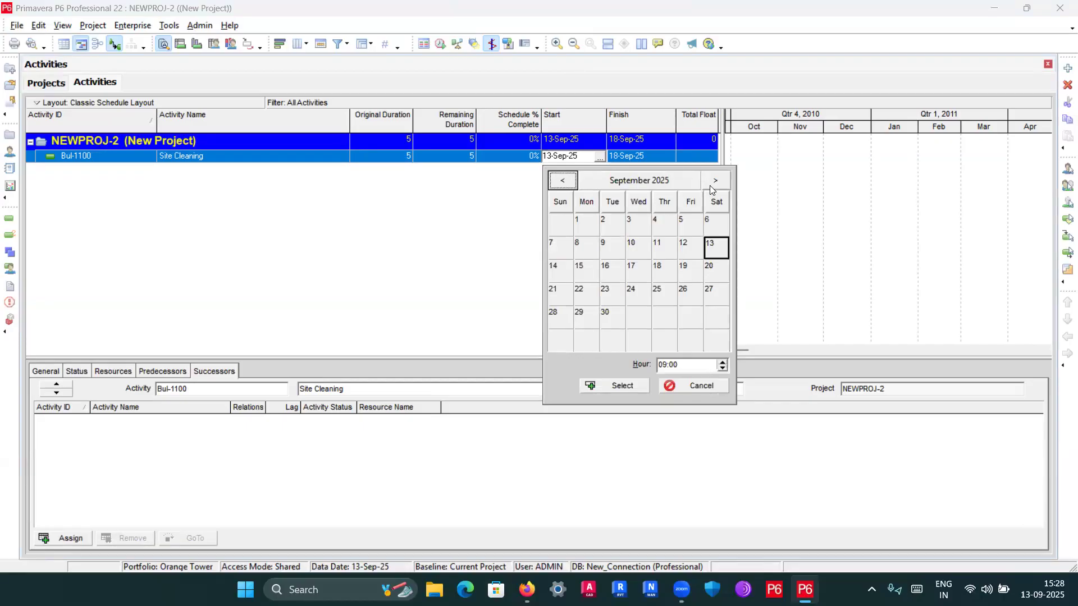
{"action": "left_click", "coordinate": [715, 181]}
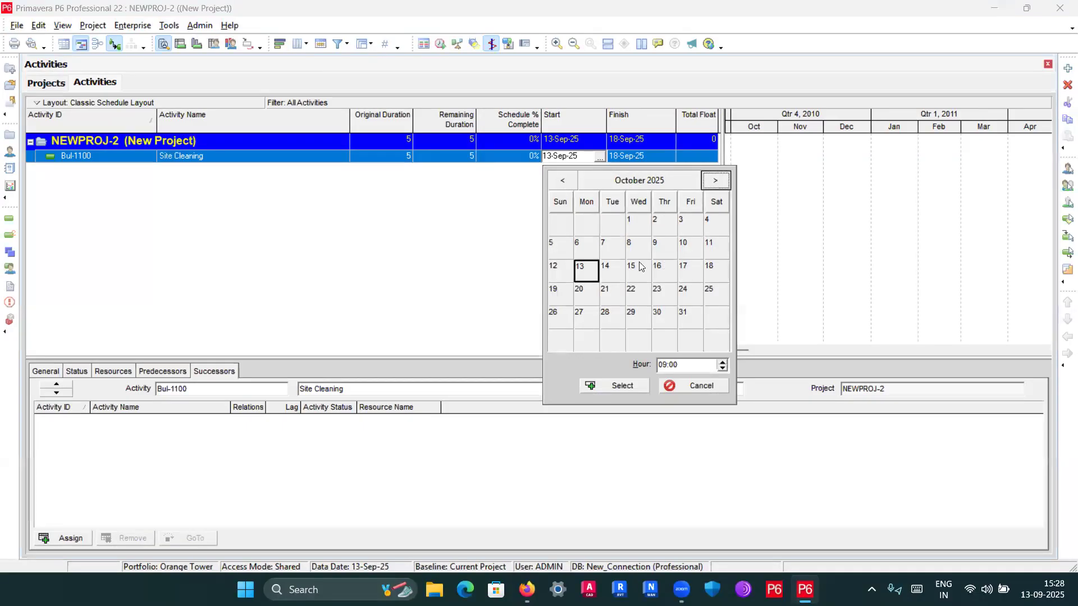
{"action": "left_click", "coordinate": [681, 248]}
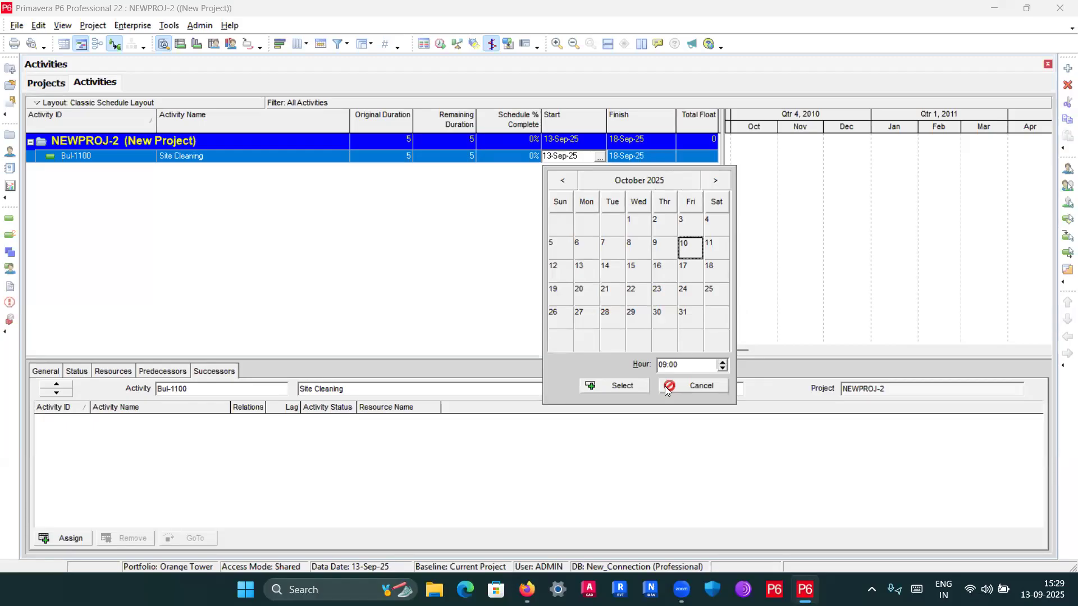
{"action": "left_click", "coordinate": [623, 386]}
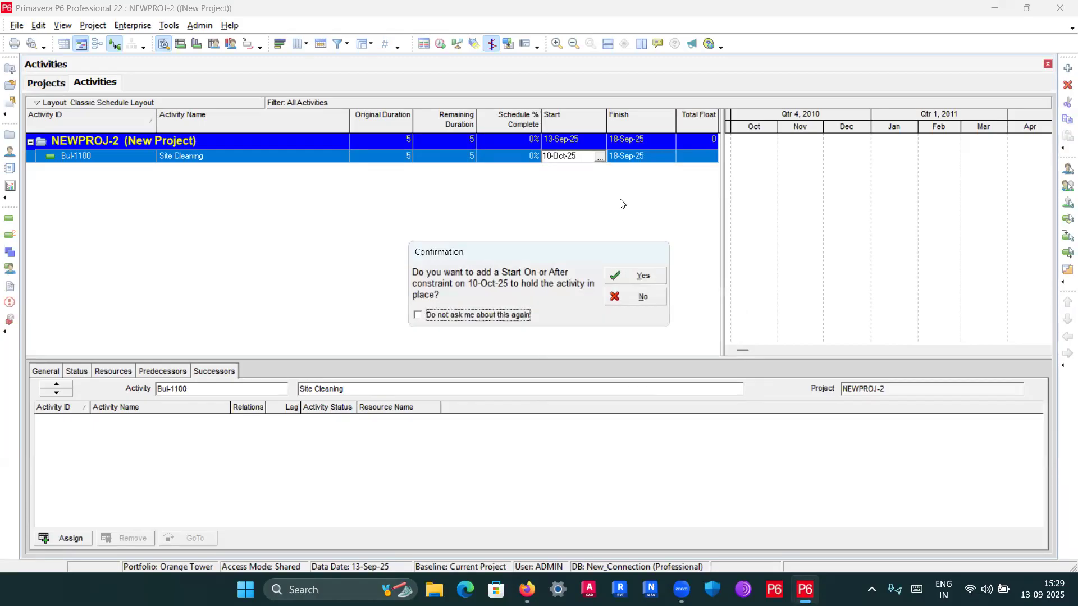
{"action": "left_click", "coordinate": [417, 316]}
{"action": "left_click", "coordinate": [536, 312]}
{"action": "left_click", "coordinate": [618, 278]}
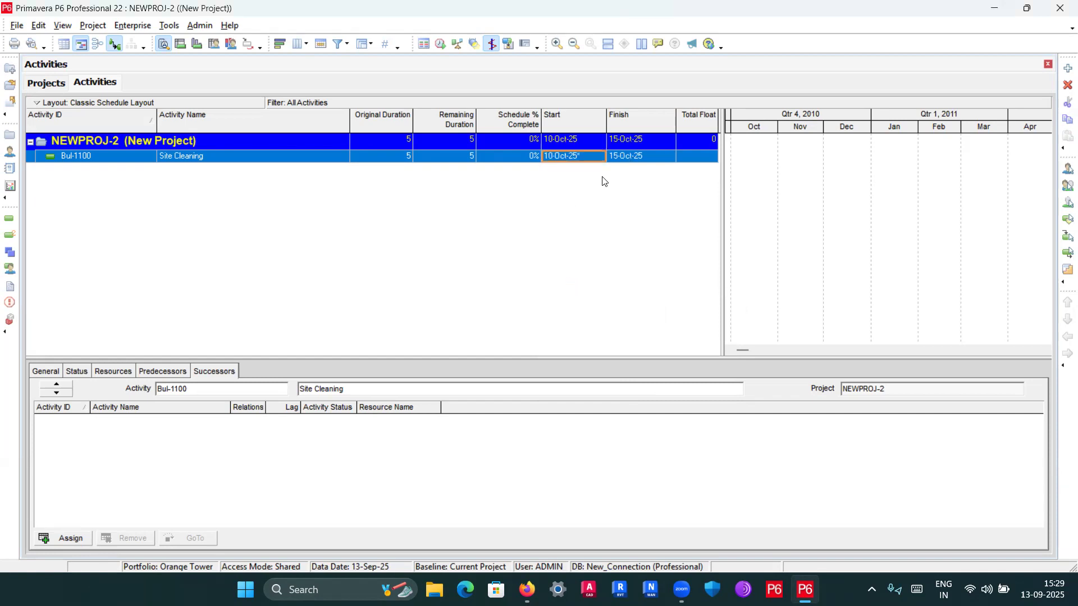
{"action": "left_click", "coordinate": [663, 155]}
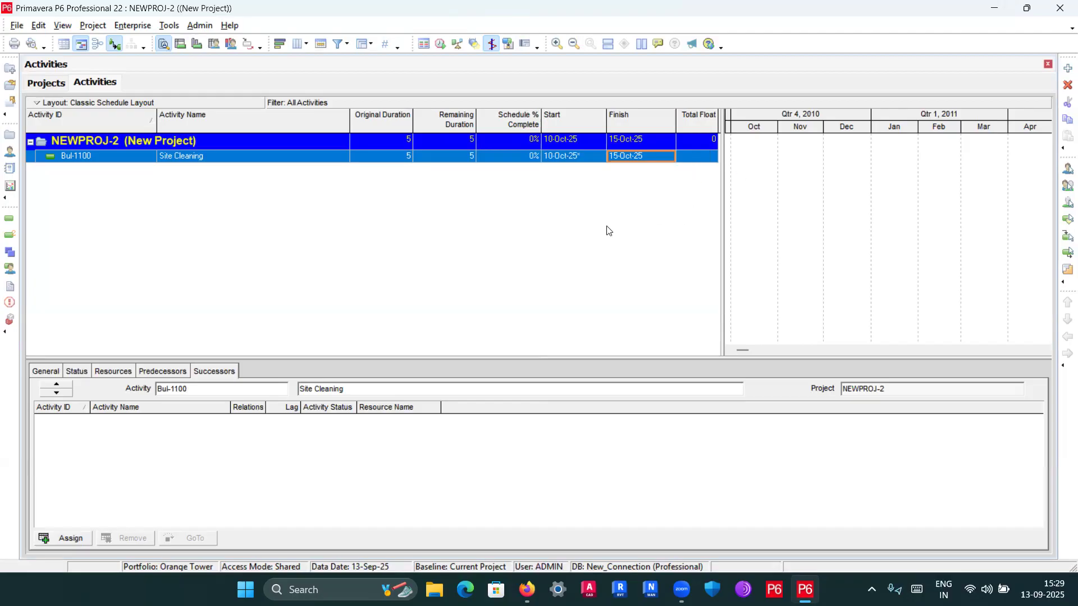
Step: Add a second activity to NEWPROJ-2 after Site Cleaning, keeping its default name
{"action": "right_click", "coordinate": [71, 159]}
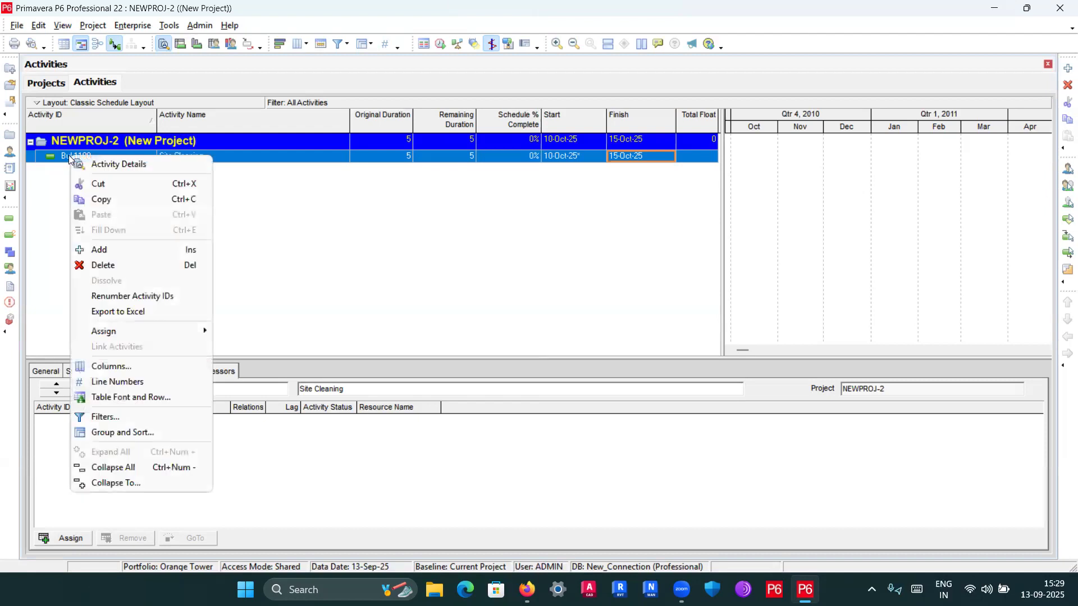
{"action": "left_click", "coordinate": [85, 248]}
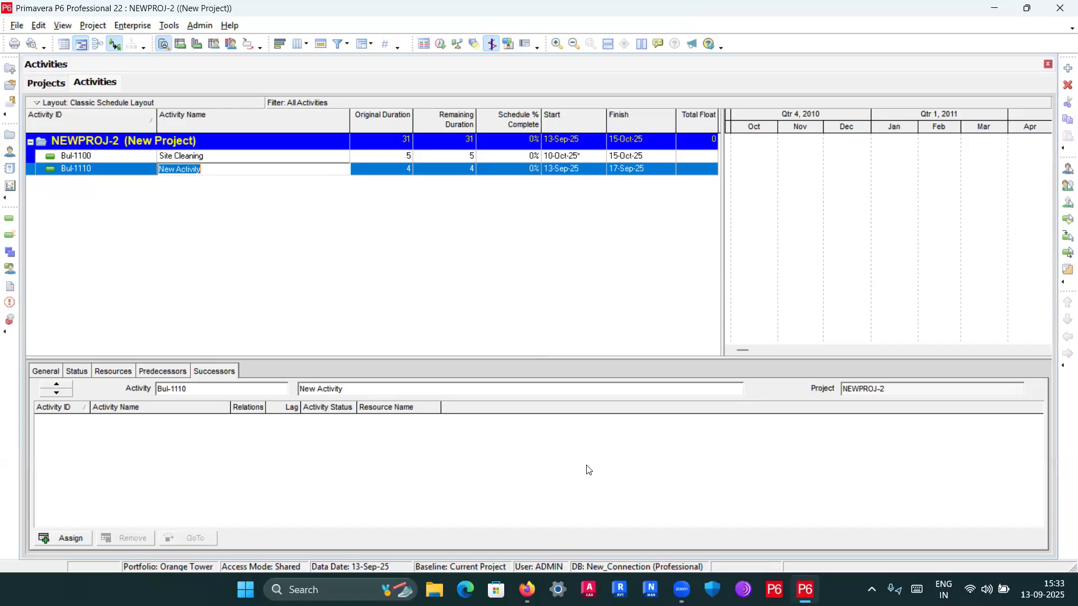
{"action": "left_click", "coordinate": [201, 217]}
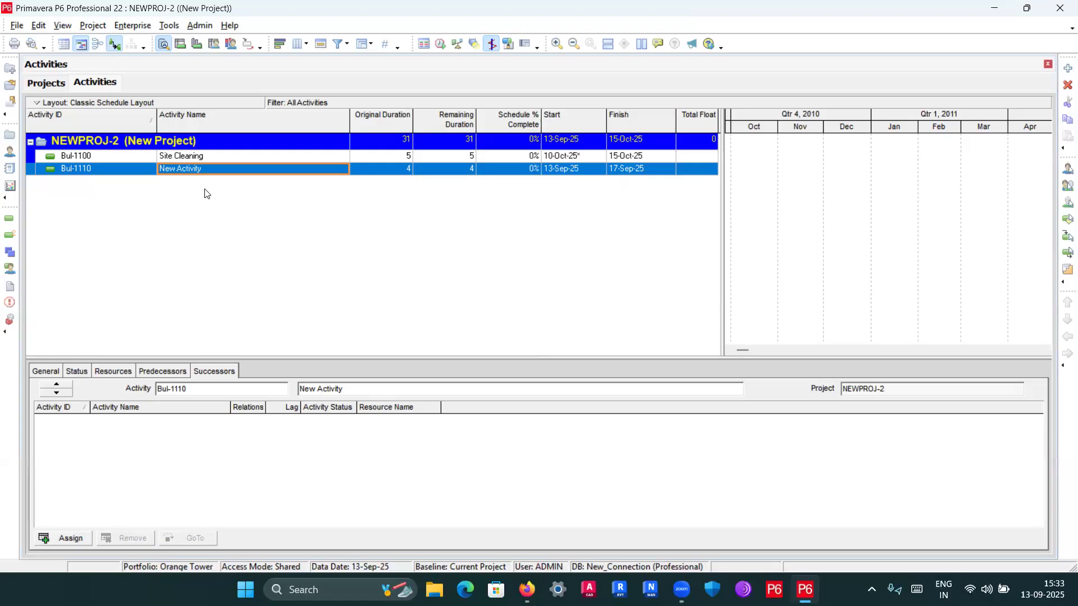
Step: Open the WBS view for NEWPROJ-2
{"action": "left_click", "coordinate": [133, 27]}
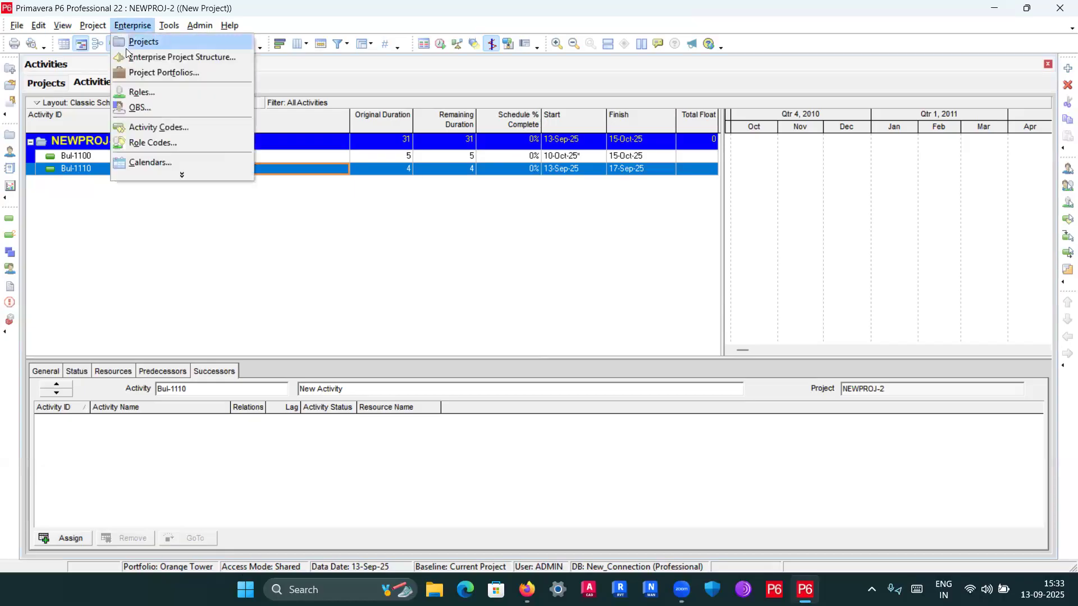
{"action": "left_click", "coordinate": [97, 32]}
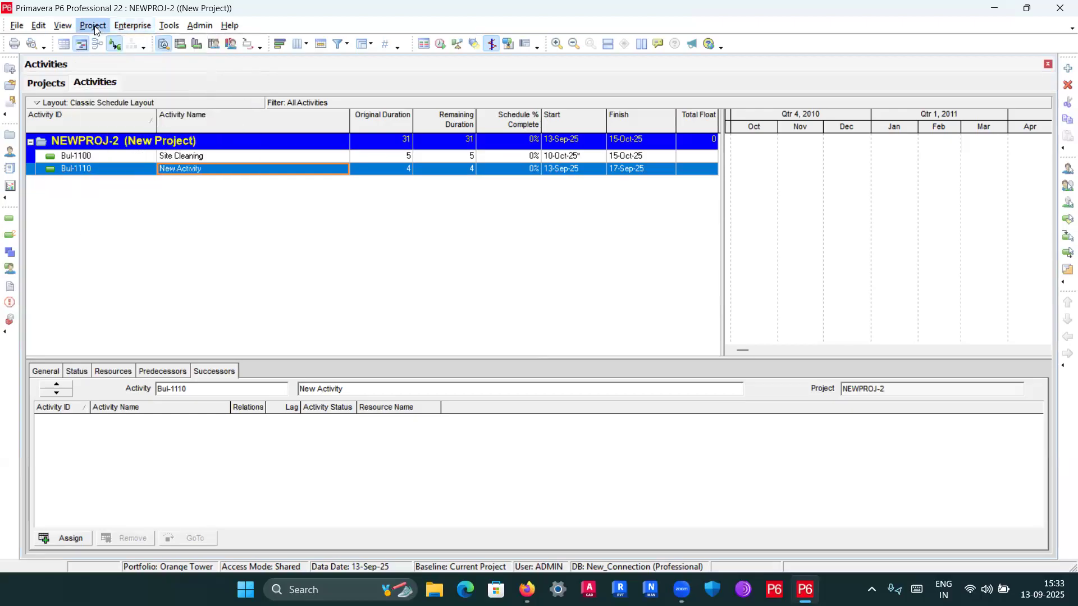
{"action": "left_click", "coordinate": [94, 28]}
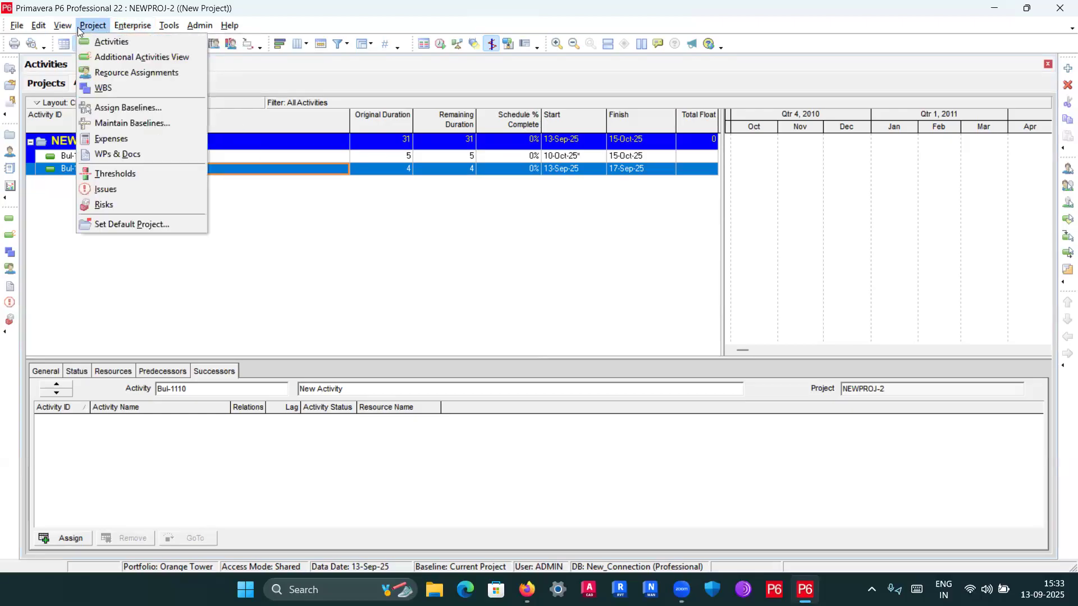
{"action": "left_click", "coordinate": [103, 89]}
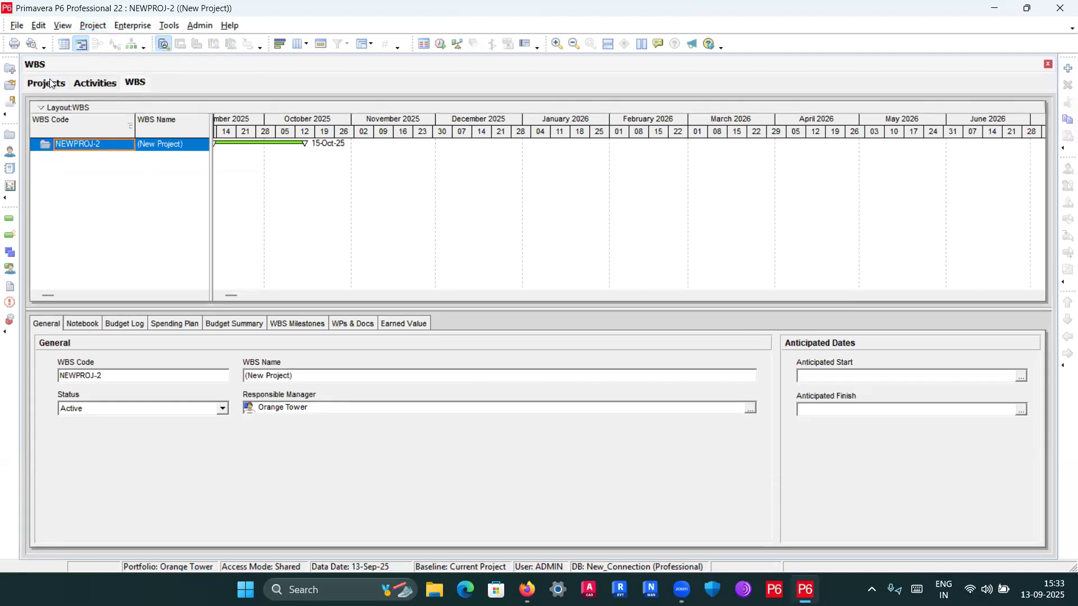
Step: Check NEWPROJ-2 in the projects and activities views and examine its full bar on the WBS timeline
{"action": "left_click", "coordinate": [9, 86]}
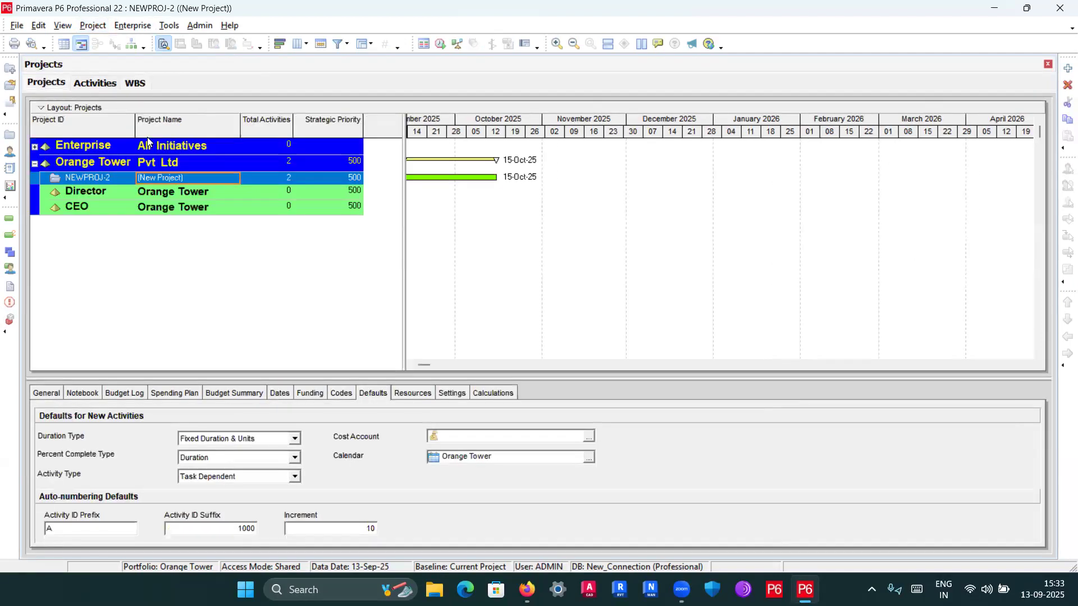
{"action": "left_click", "coordinate": [104, 84]}
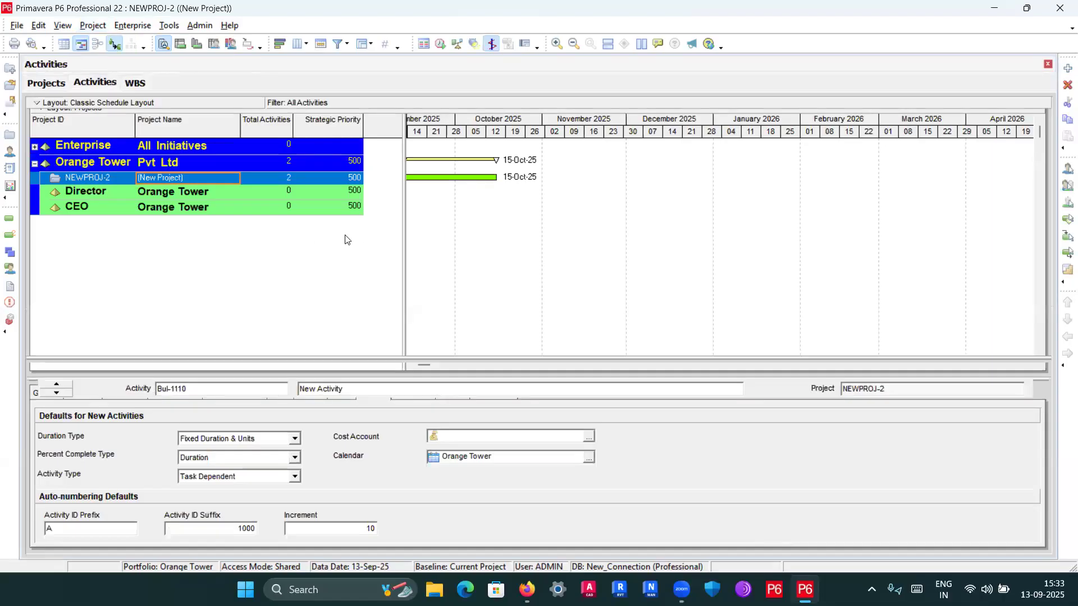
{"action": "left_click", "coordinate": [135, 83]}
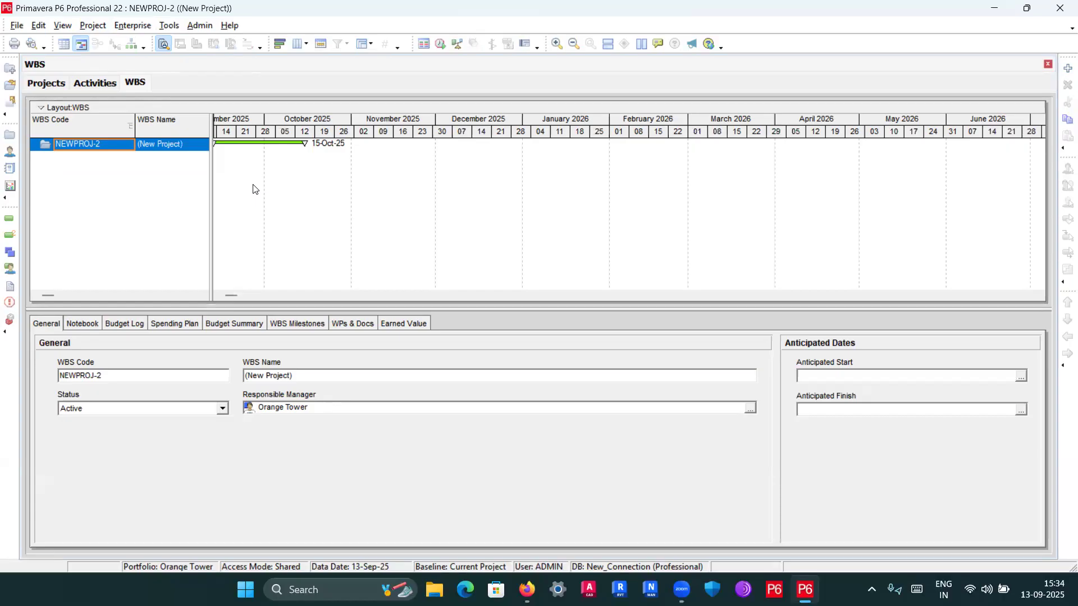
{"action": "left_click_drag", "start_coordinate": [231, 294], "coordinate": [215, 297]}
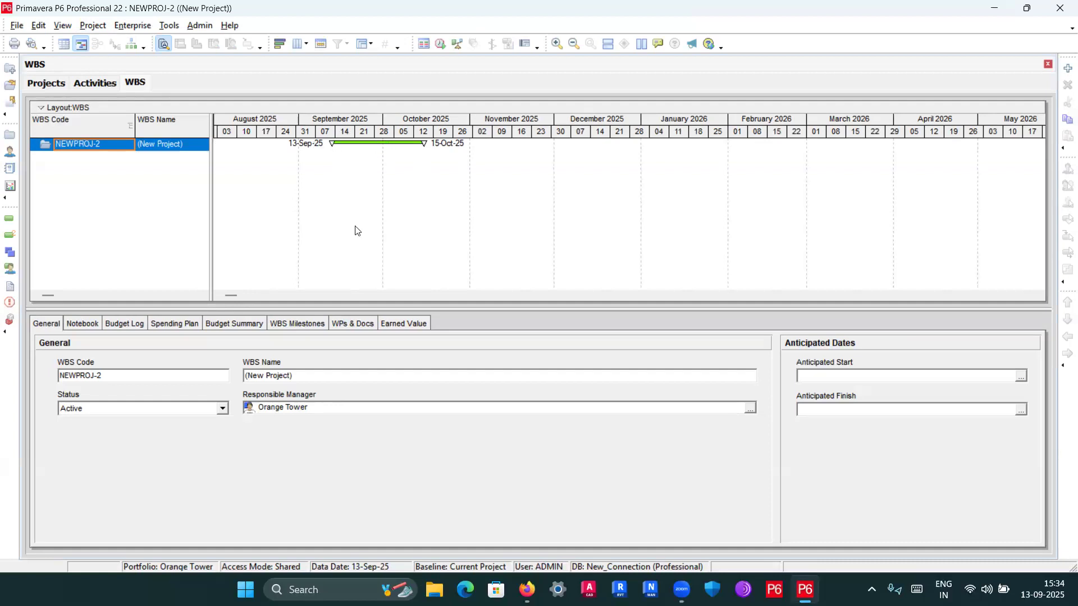
Step: In the Gantt bar settings, set both the start and end shapes of the All Projects bar to circles
{"action": "left_click", "coordinate": [283, 49]}
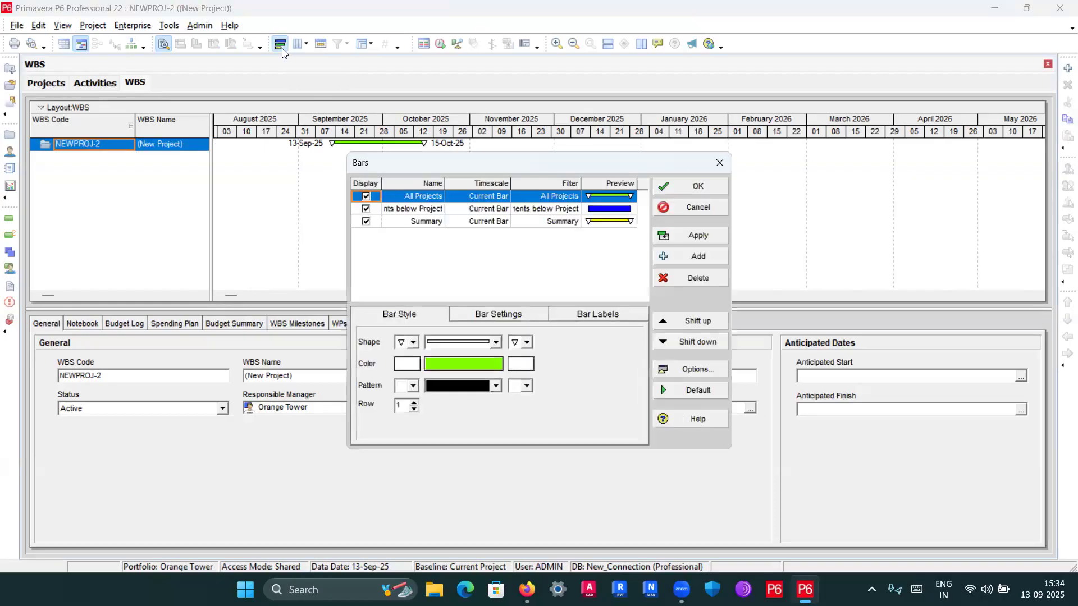
{"action": "left_click_drag", "start_coordinate": [529, 163], "coordinate": [504, 154]}
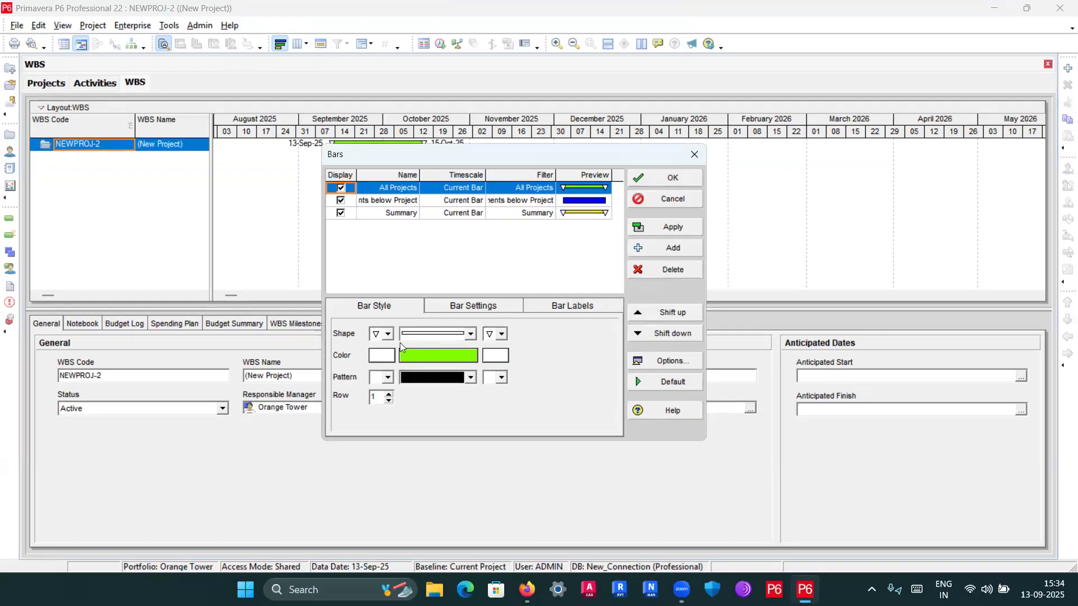
{"action": "left_click", "coordinate": [388, 334]}
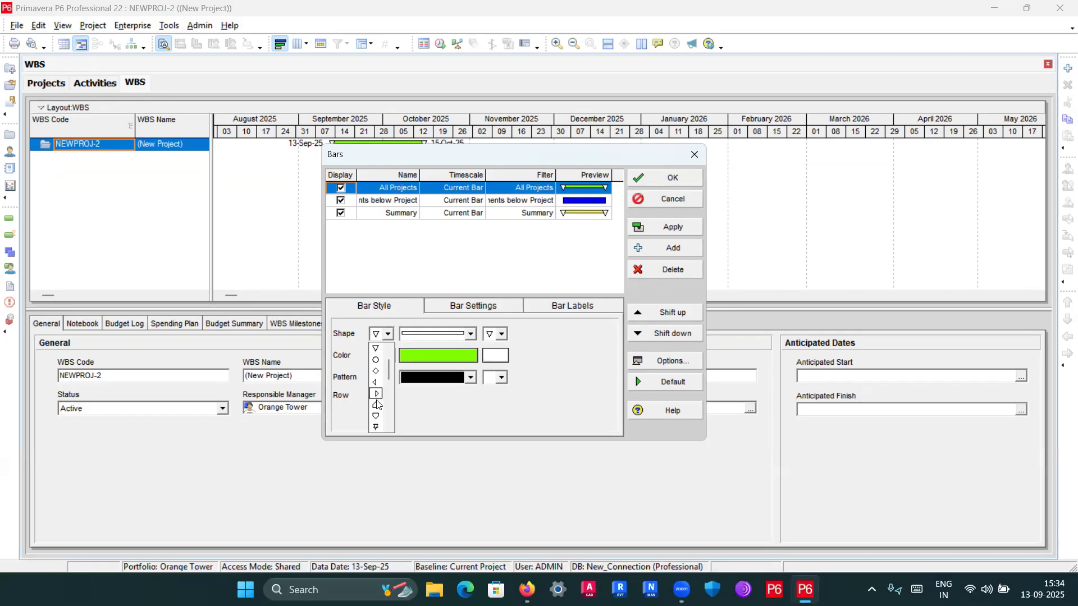
{"action": "left_click", "coordinate": [377, 360]}
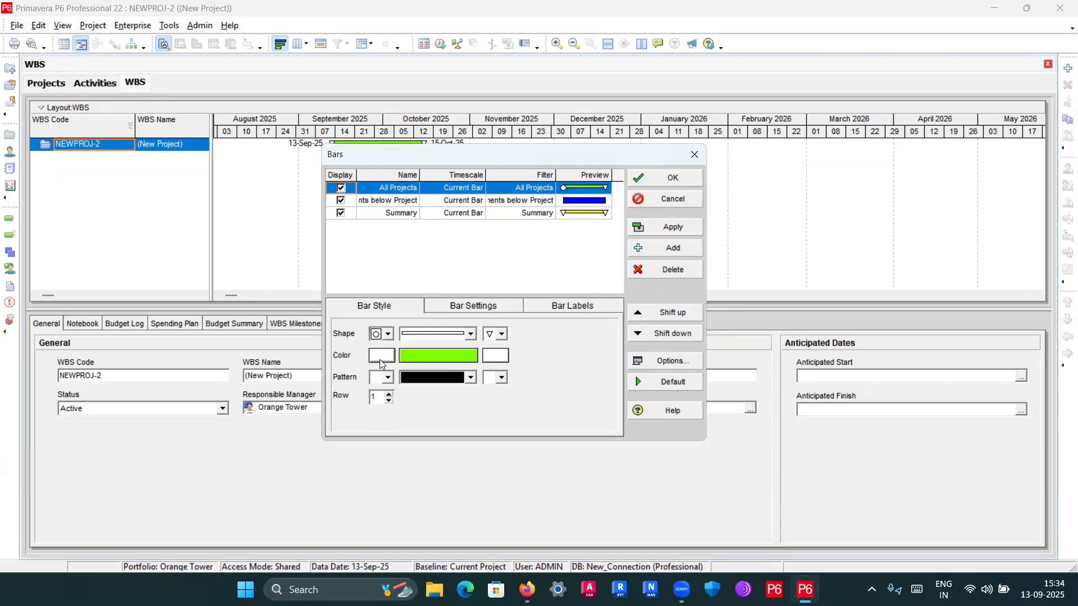
{"action": "left_click", "coordinate": [501, 334]}
{"action": "left_click", "coordinate": [489, 360]}
Step: Give the All Projects bar a light magenta colour and a diagonal hatch pattern, and accept the bar settings
{"action": "left_click", "coordinate": [418, 355]}
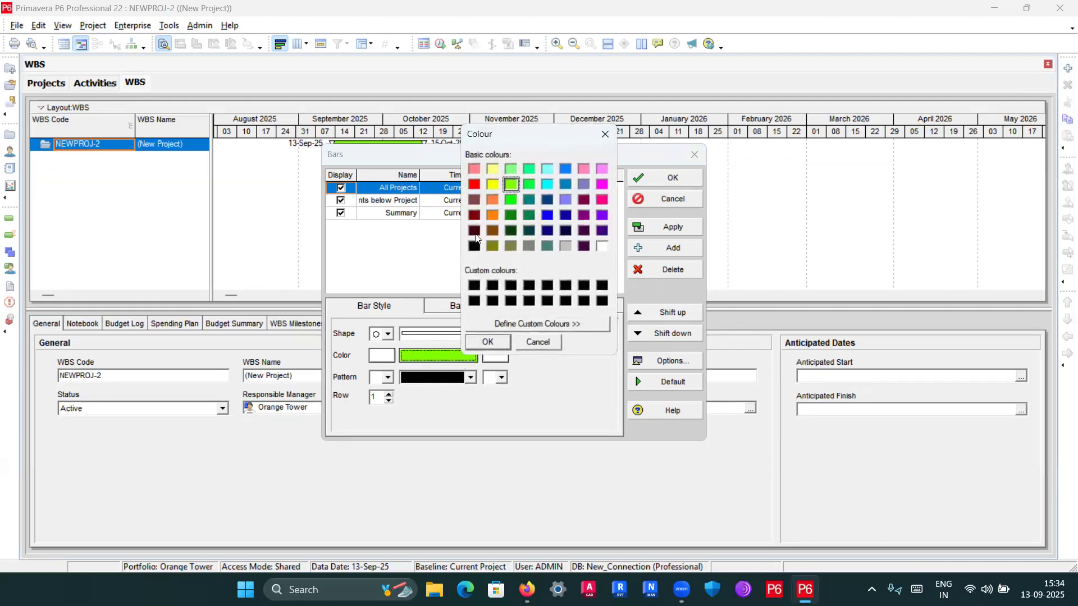
{"action": "left_click", "coordinate": [602, 169]}
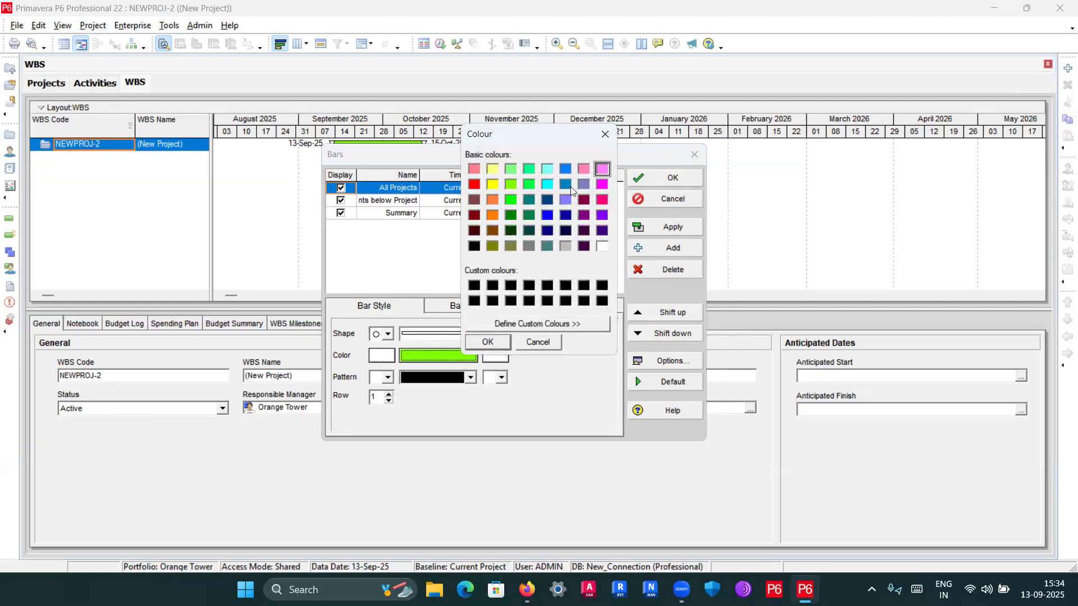
{"action": "left_click", "coordinate": [501, 342]}
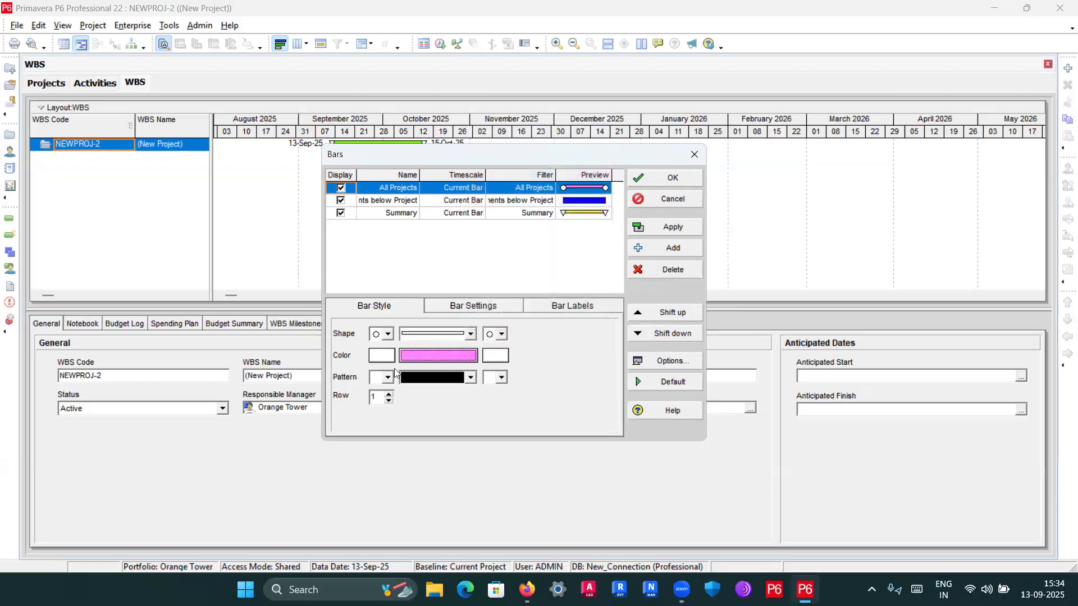
{"action": "left_click", "coordinate": [444, 372]}
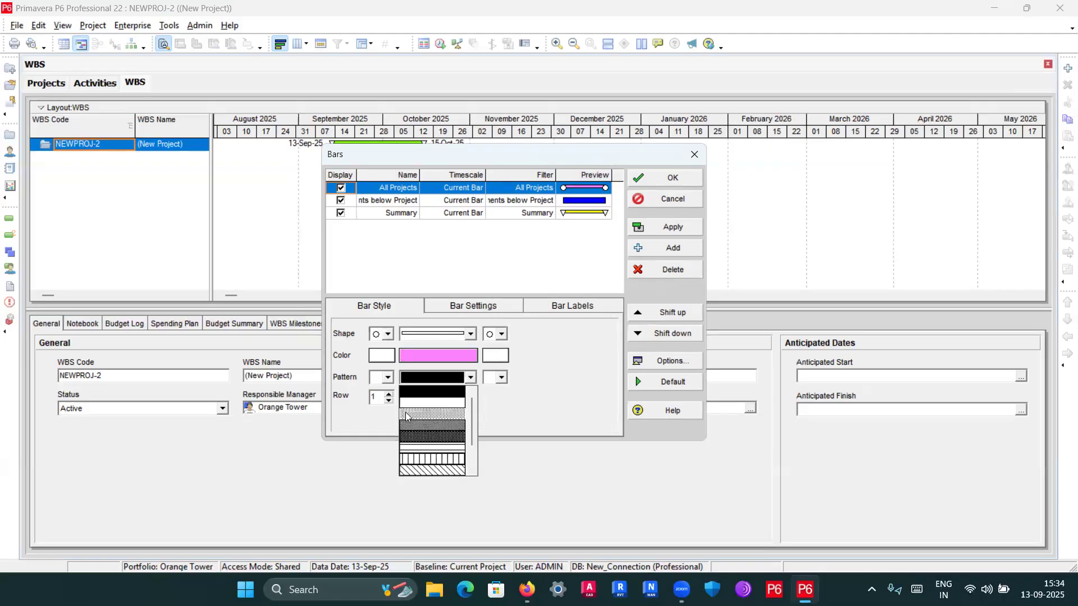
{"action": "left_click", "coordinate": [433, 469]}
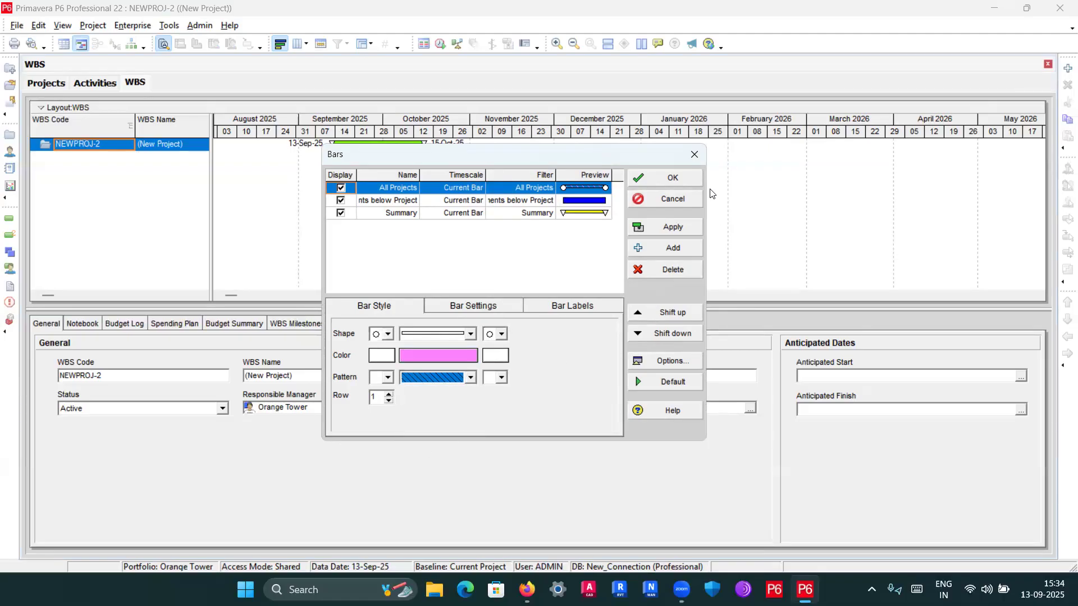
{"action": "left_click", "coordinate": [686, 180]}
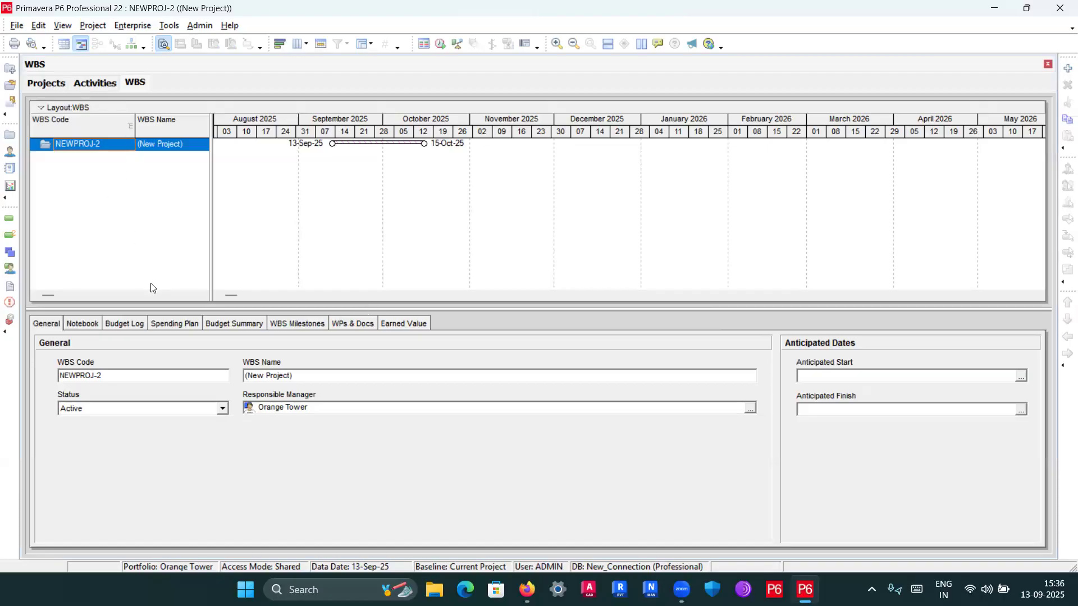
Step: Hide the WBS detail window
{"action": "right_click", "coordinate": [77, 141]}
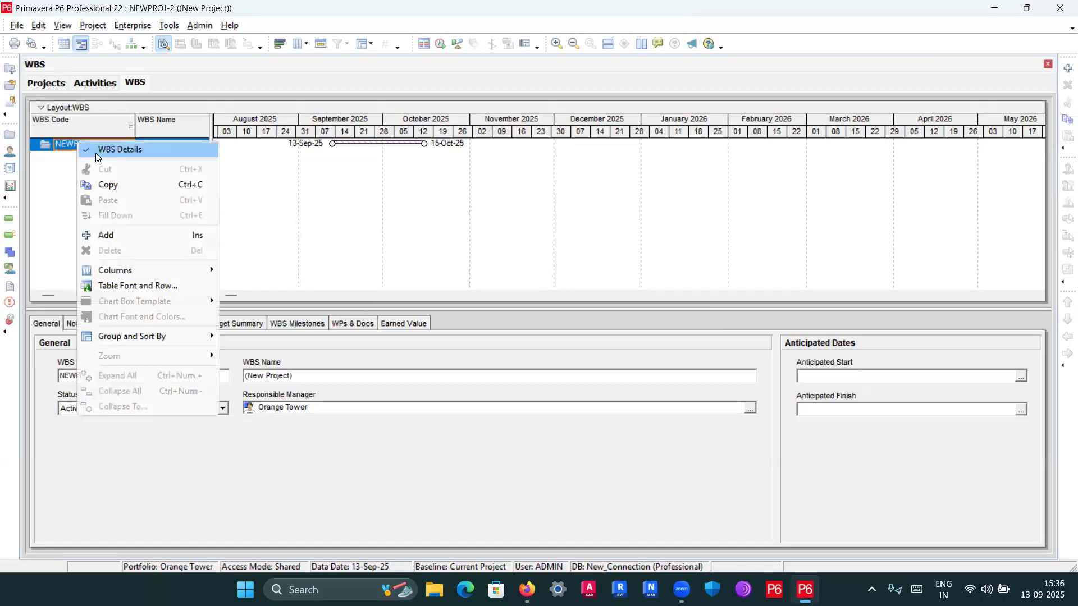
{"action": "right_click", "coordinate": [273, 433]}
{"action": "right_click", "coordinate": [231, 457]}
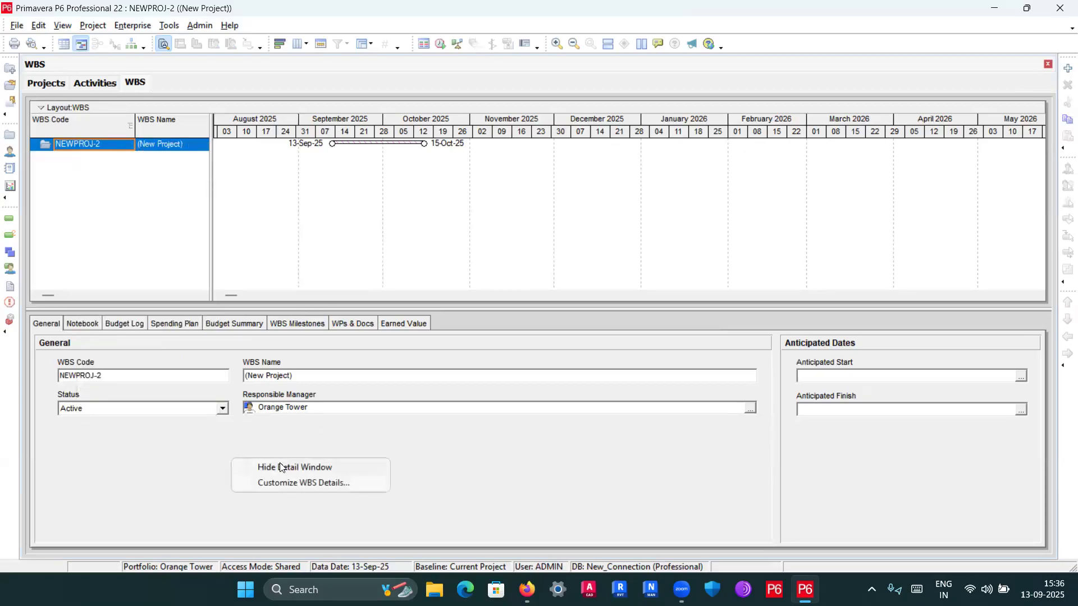
{"action": "left_click", "coordinate": [276, 468]}
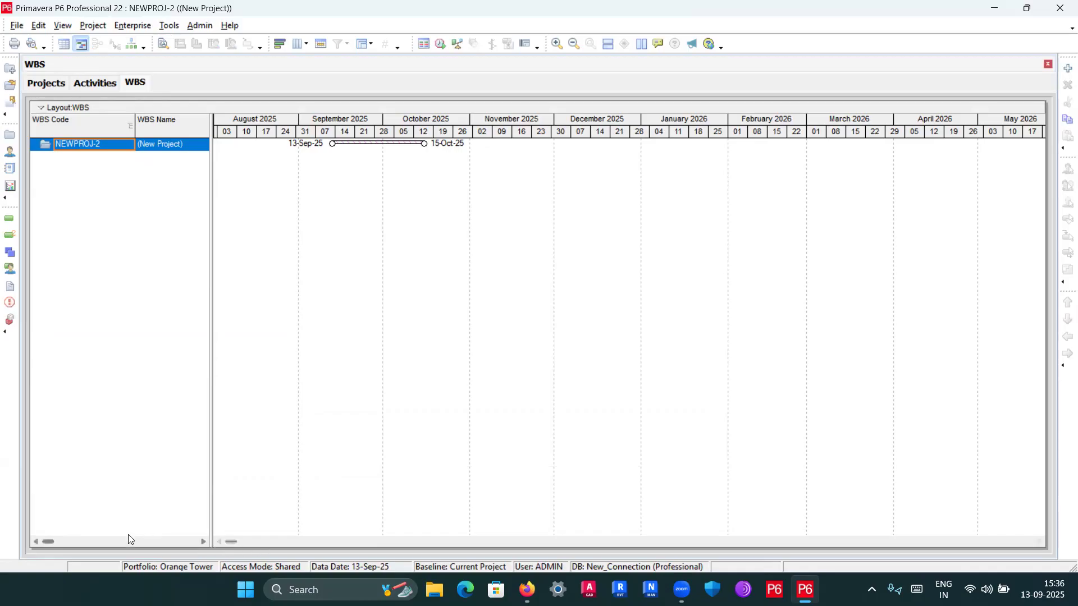
{"action": "right_click", "coordinate": [89, 121]}
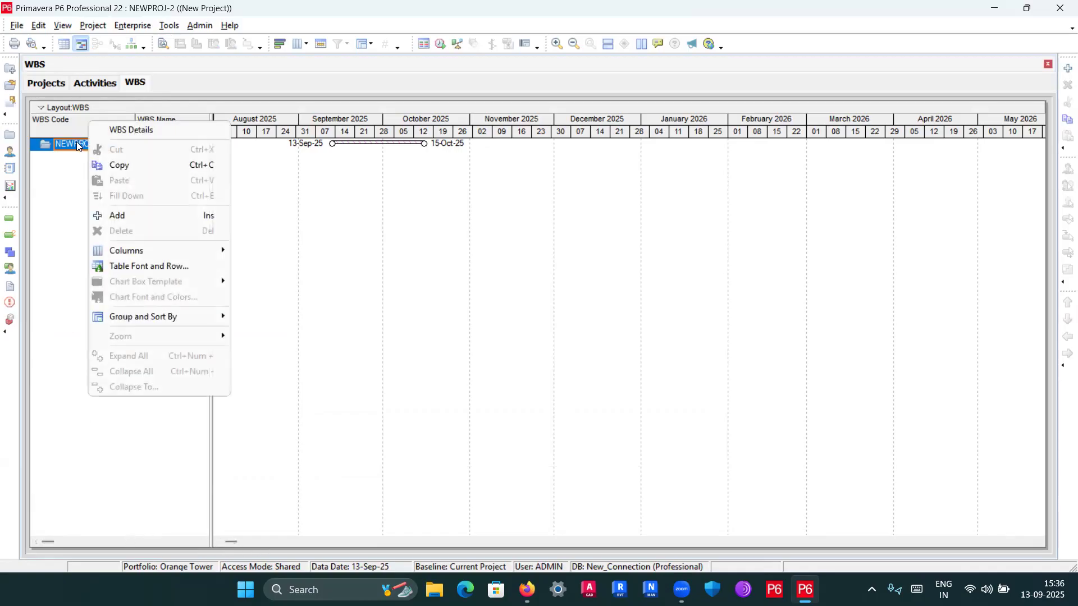
{"action": "right_click", "coordinate": [76, 143]}
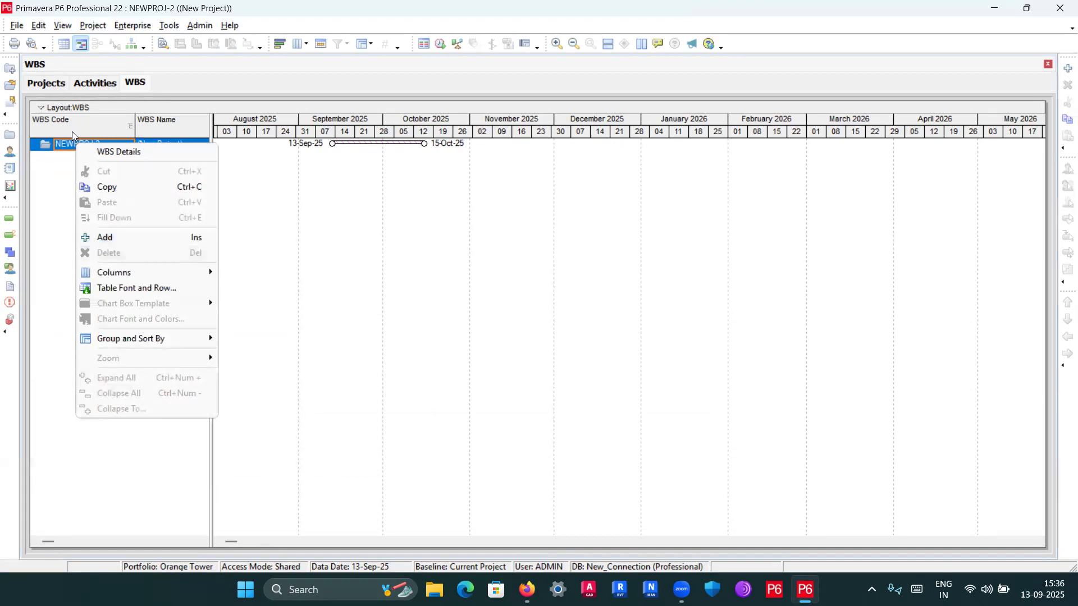
{"action": "right_click", "coordinate": [83, 110]}
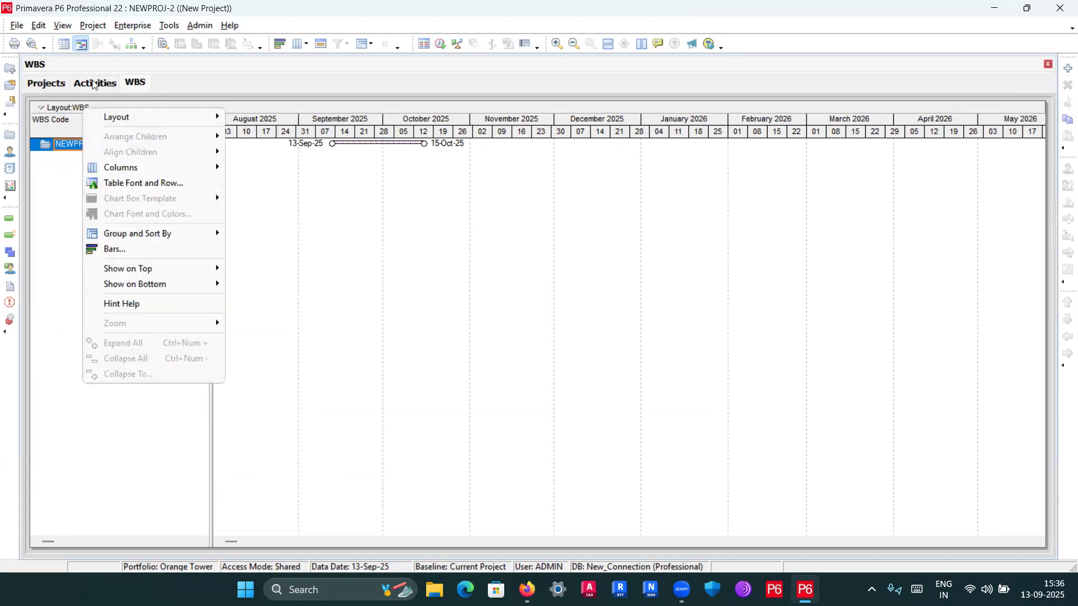
Step: Look over the NEWPROJ-2 entry in the Projects view and its activities, and return to the WBS view
{"action": "left_click", "coordinate": [93, 84]}
{"action": "left_click", "coordinate": [55, 85]}
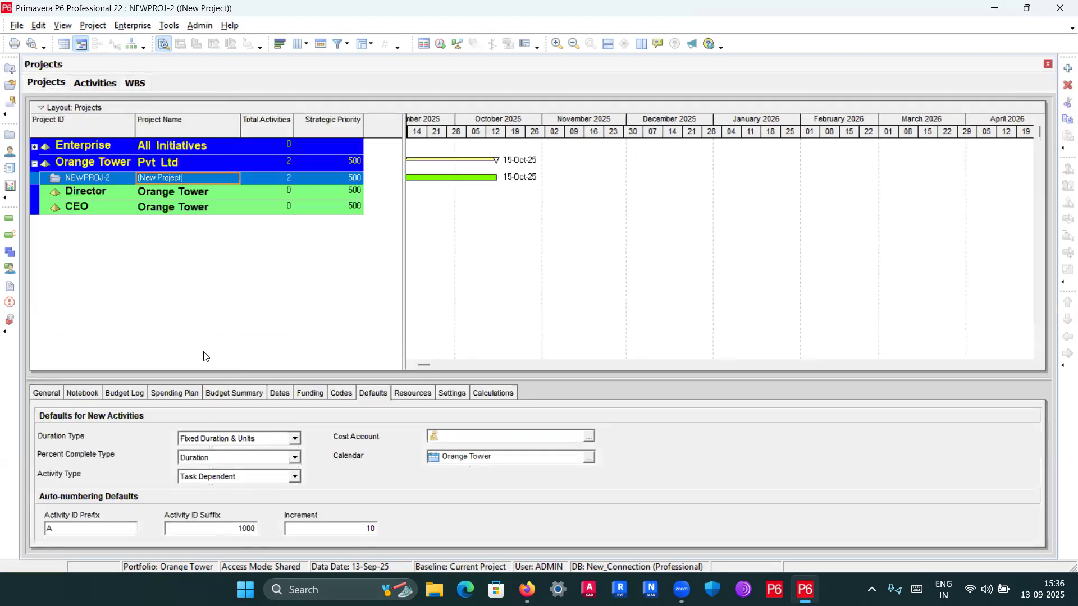
{"action": "right_click", "coordinate": [95, 164]}
{"action": "left_click", "coordinate": [112, 172]}
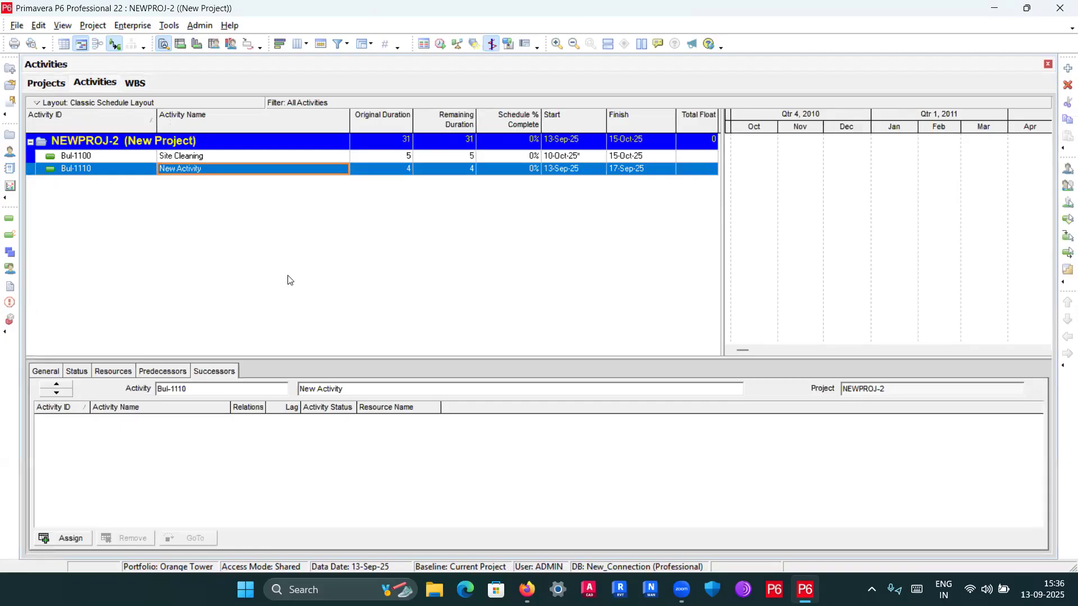
{"action": "left_click", "coordinate": [141, 84]}
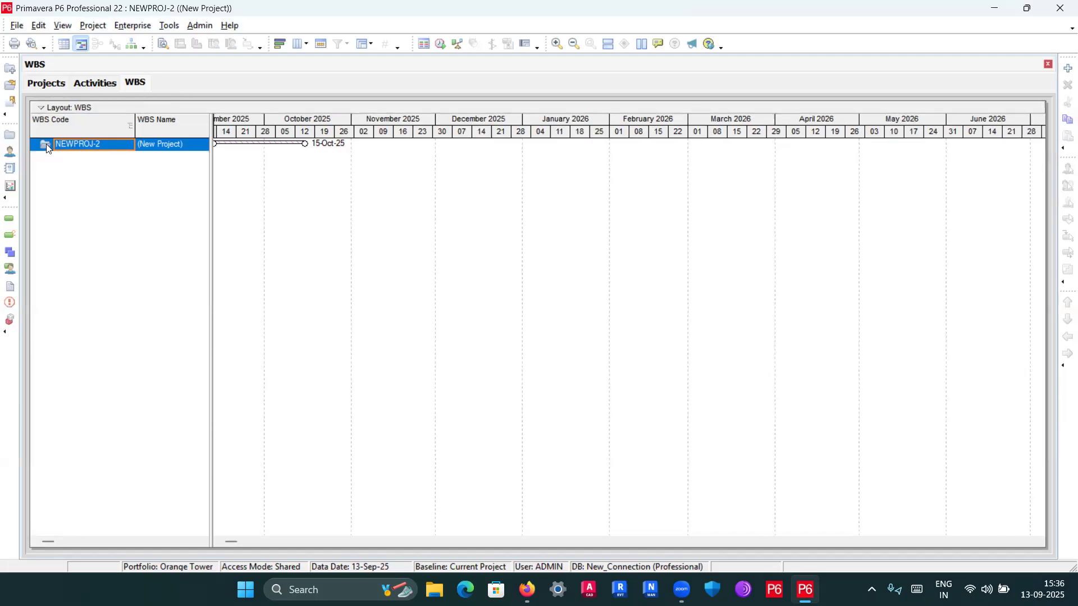
Step: Try to change the WBS code of the NEWPROJ-2 root element to Orange Tower
{"action": "left_click", "coordinate": [100, 145]}
{"action": "left_click", "coordinate": [917, 589]}
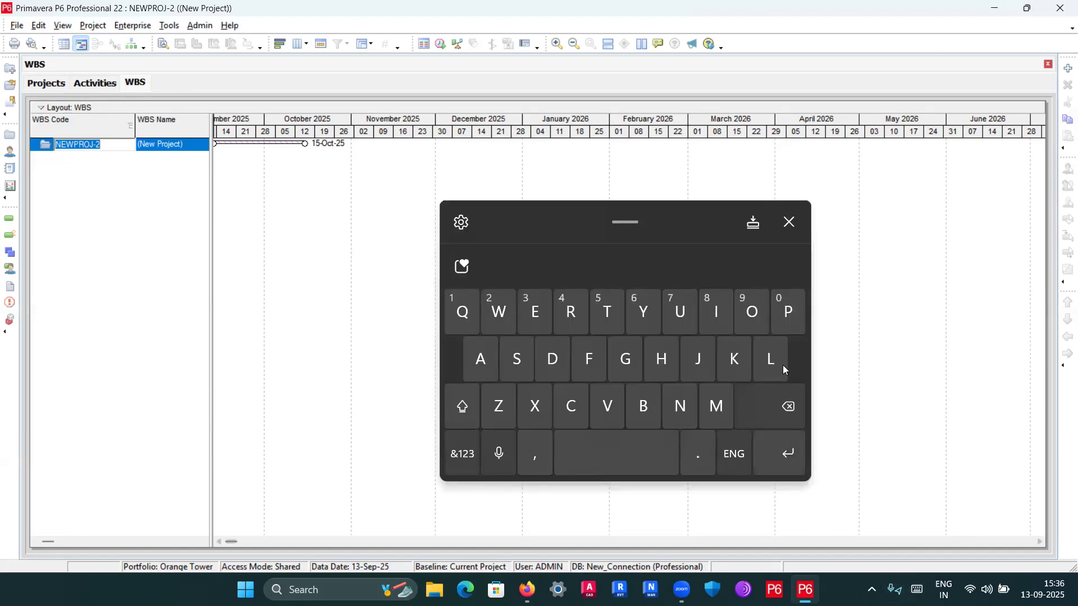
{"action": "left_click", "coordinate": [753, 312]}
{"action": "left_click", "coordinate": [567, 310]}
{"action": "left_click", "coordinate": [480, 359]}
{"action": "left_click", "coordinate": [527, 269]}
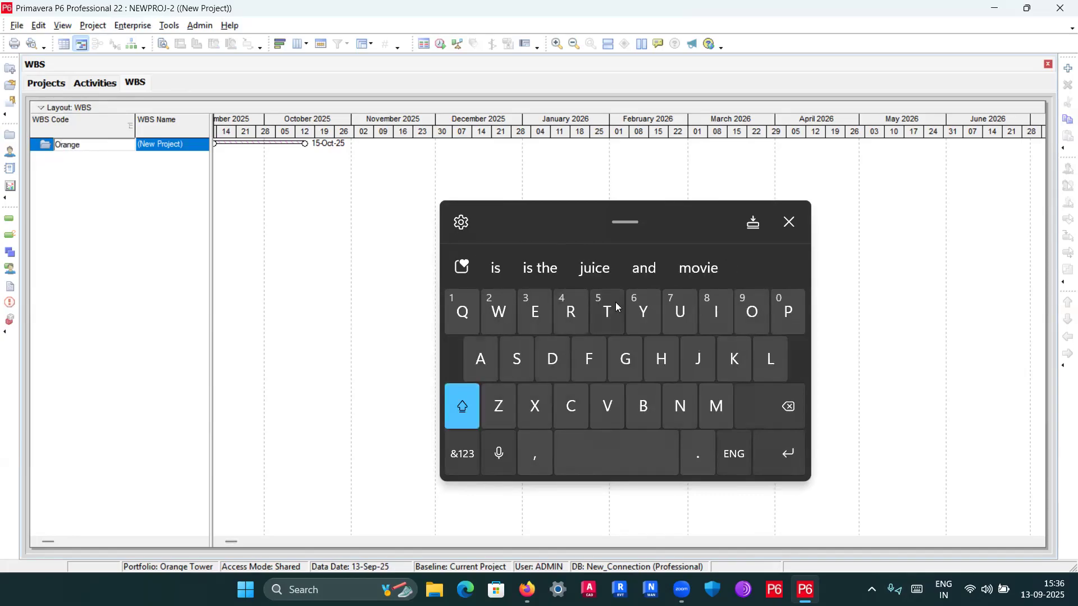
{"action": "left_click", "coordinate": [612, 309]}
{"action": "left_click", "coordinate": [753, 312]}
{"action": "left_click", "coordinate": [501, 309]}
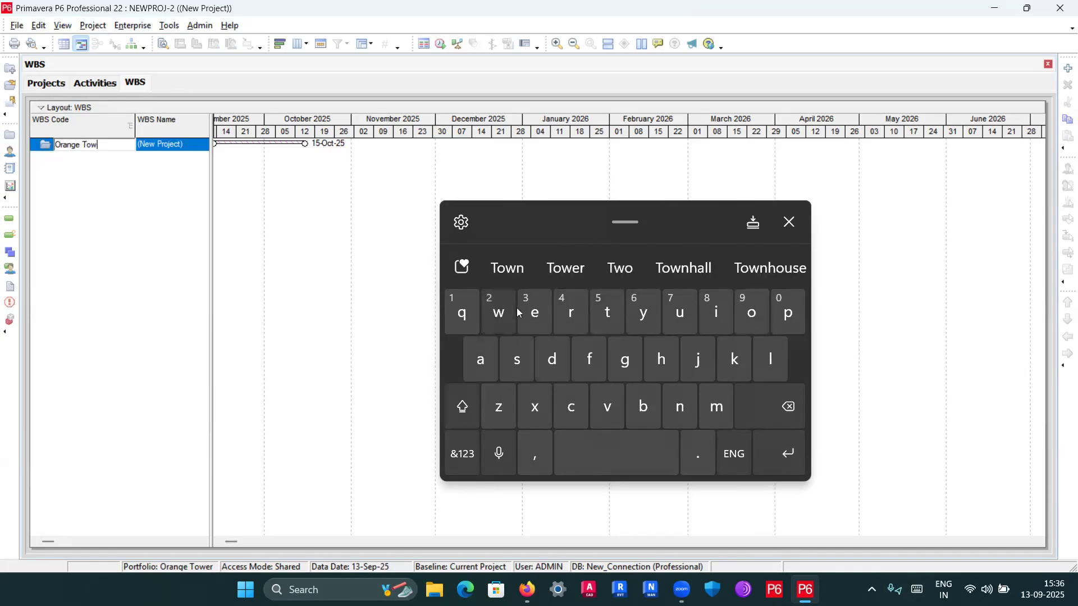
{"action": "left_click", "coordinate": [575, 275]}
{"action": "left_click", "coordinate": [797, 464]}
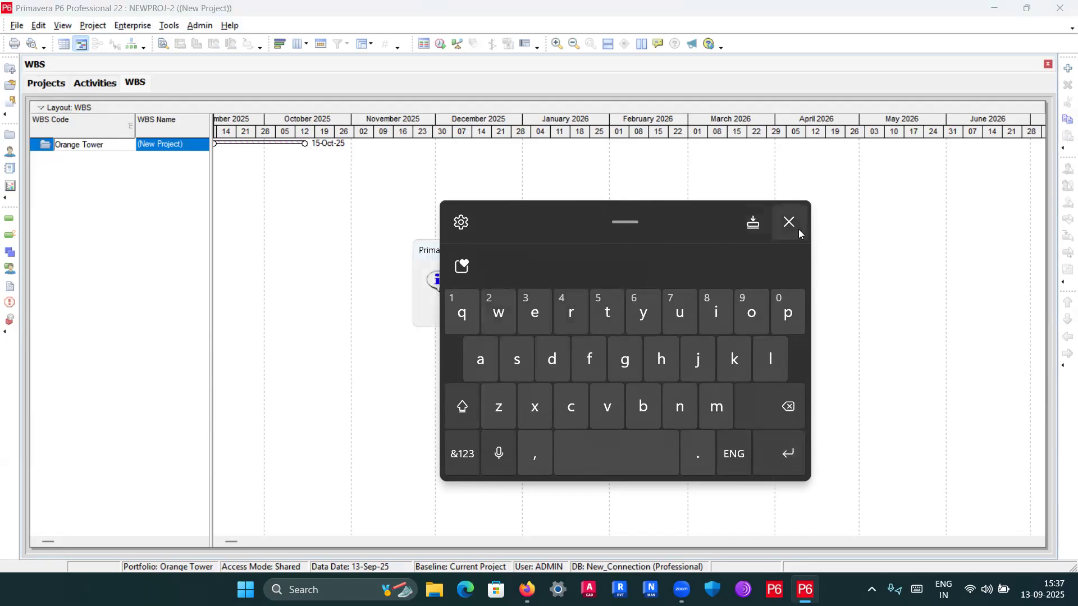
{"action": "left_click", "coordinate": [790, 223]}
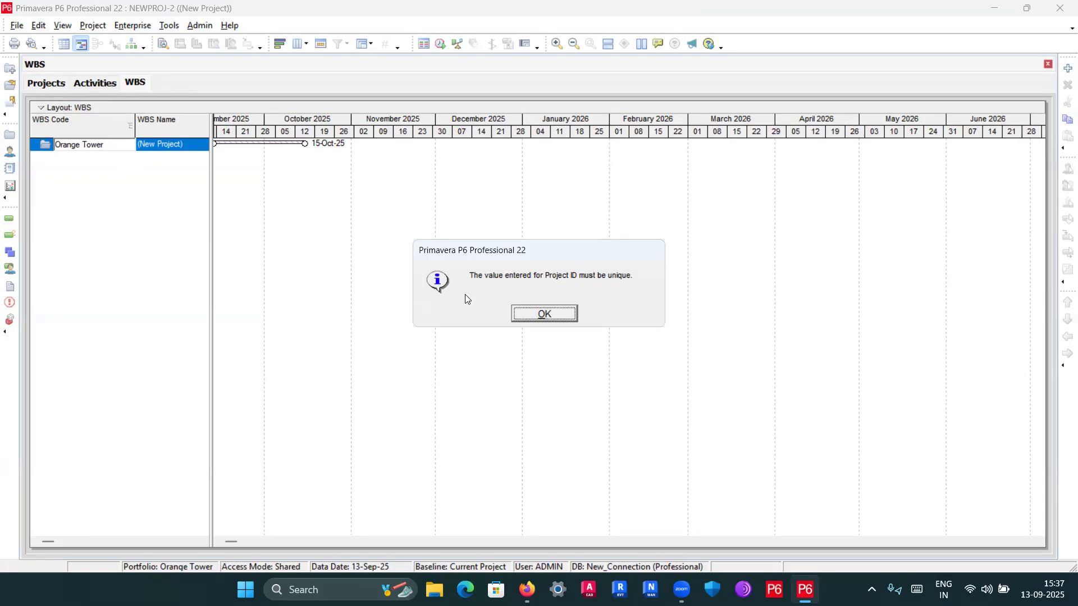
{"action": "left_click", "coordinate": [561, 310]}
{"action": "key", "text": "Escape"}
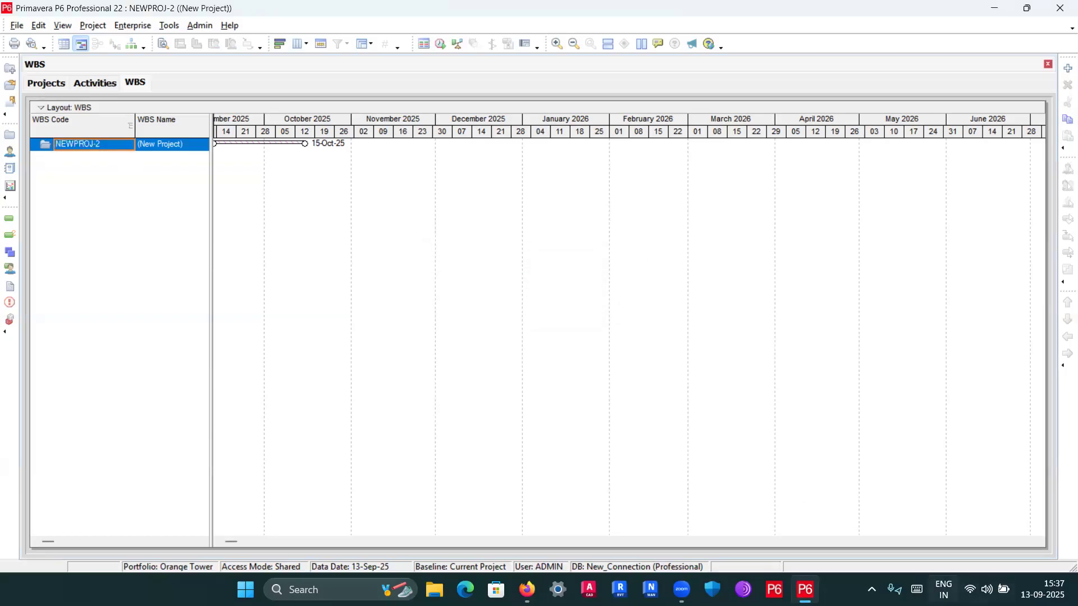
Step: Set the WBS code of the root element to W-1100
{"action": "left_click", "coordinate": [917, 590]}
{"action": "left_click", "coordinate": [779, 393]}
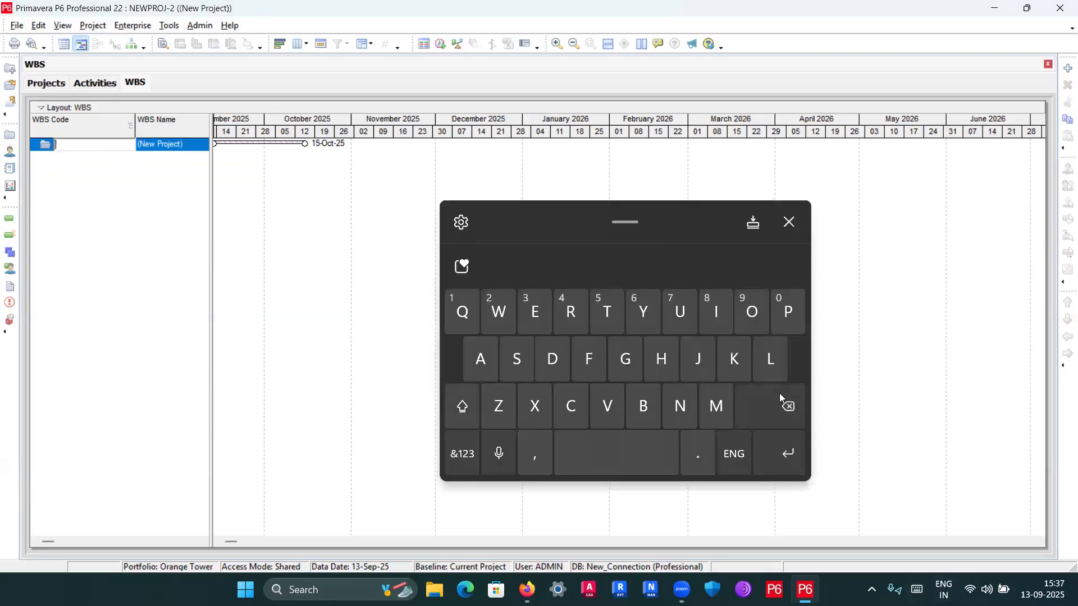
{"action": "left_click", "coordinate": [498, 313]}
{"action": "left_click", "coordinate": [463, 405]}
{"action": "left_click", "coordinate": [463, 454]}
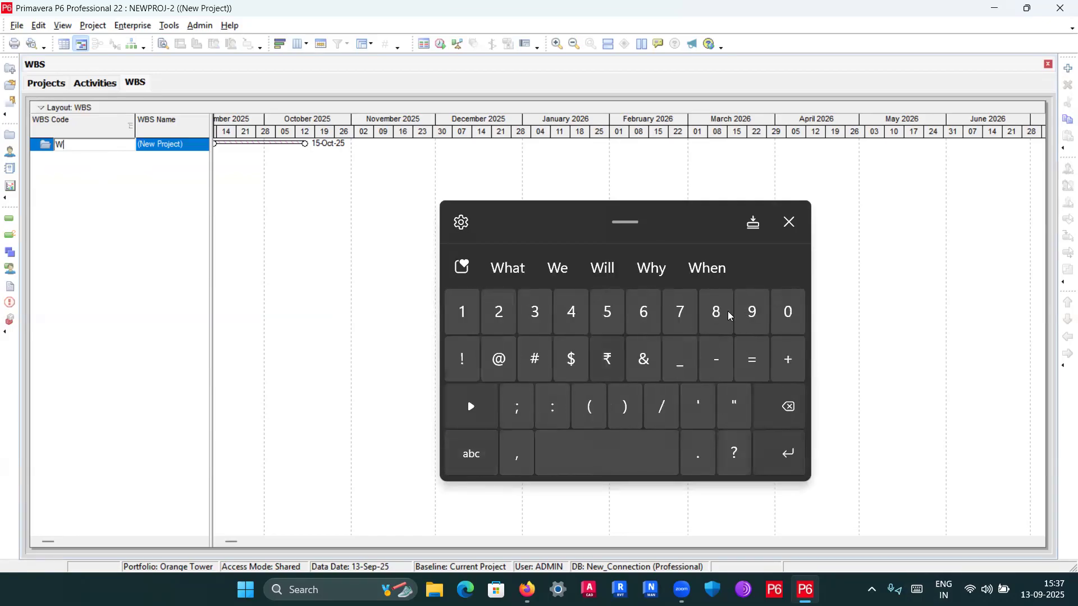
{"action": "left_click", "coordinate": [716, 359]}
{"action": "left_click", "coordinate": [463, 312]}
{"action": "left_click", "coordinate": [463, 312]}
{"action": "left_click", "coordinate": [788, 312]}
{"action": "left_click", "coordinate": [788, 312]}
{"action": "left_click", "coordinate": [195, 298]}
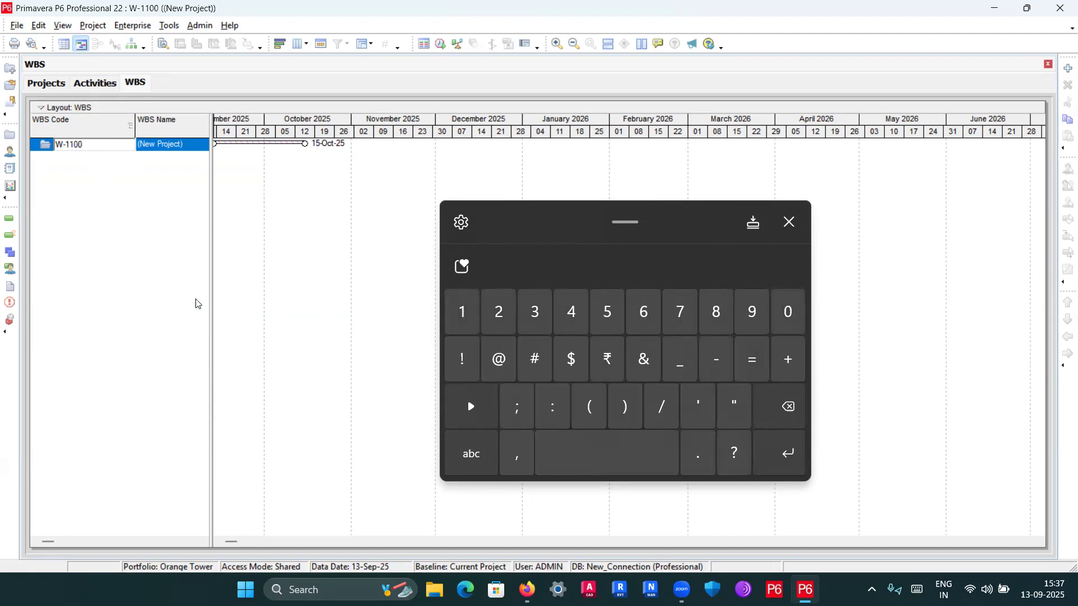
{"action": "left_click", "coordinate": [189, 146]}
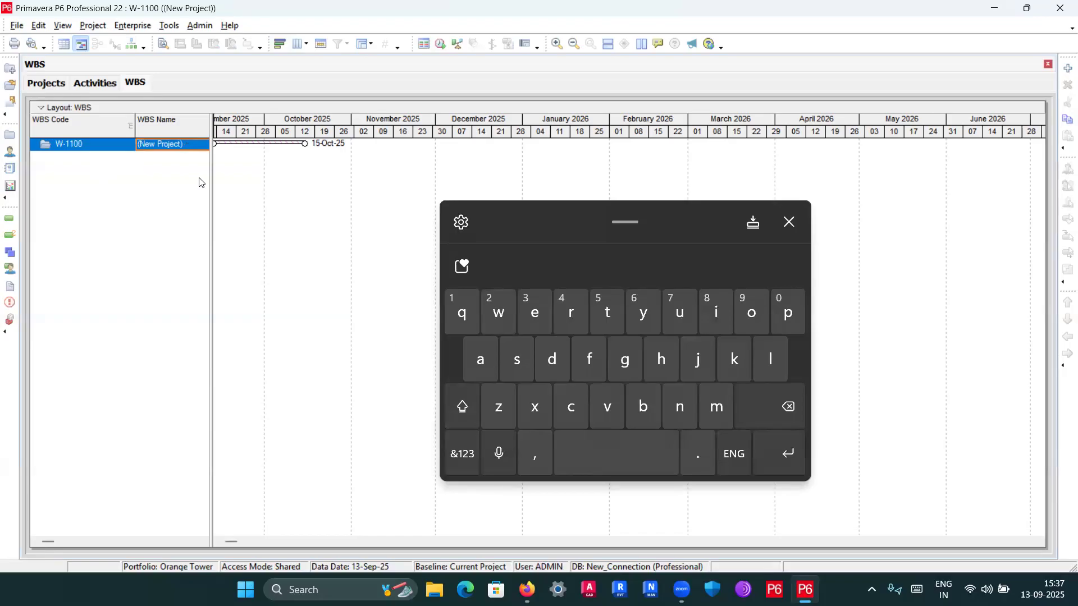
{"action": "left_click", "coordinate": [789, 223]}
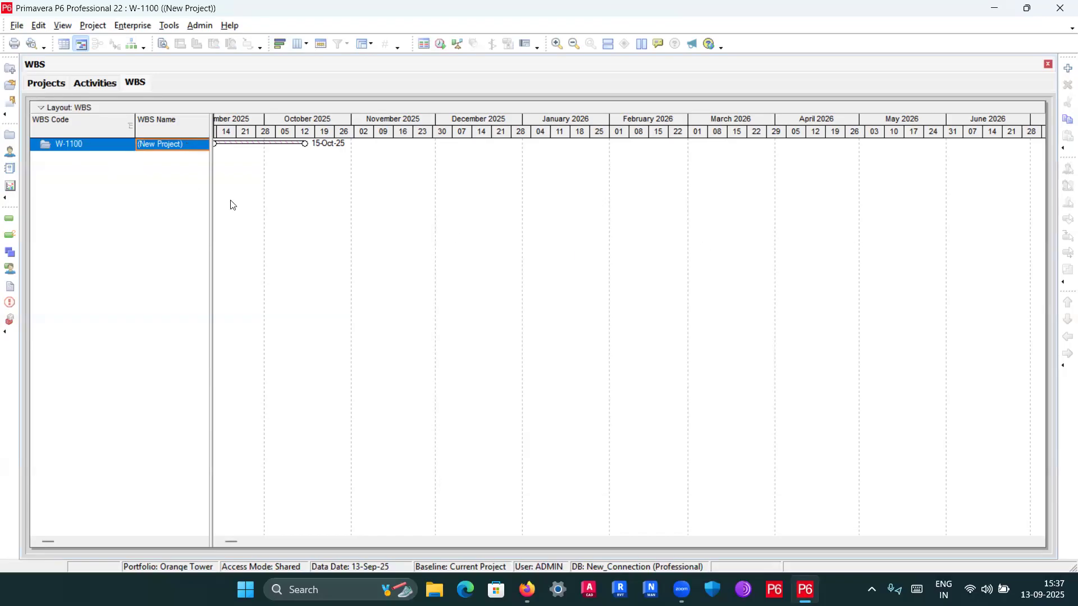
Step: Widen the WBS table against the Gantt chart to make room for the full WBS Name and Total Activities columns
{"action": "left_click", "coordinate": [79, 143]}
{"action": "left_click", "coordinate": [175, 147]}
{"action": "left_click_drag", "start_coordinate": [211, 135], "coordinate": [390, 138]}
Step: Set the WBS name of the W-1100 element to Orange Tower
{"action": "left_click", "coordinate": [193, 141]}
{"action": "double_click", "coordinate": [194, 142]}
{"action": "left_click_drag", "start_coordinate": [192, 142], "coordinate": [101, 145]}
{"action": "left_click", "coordinate": [916, 590]}
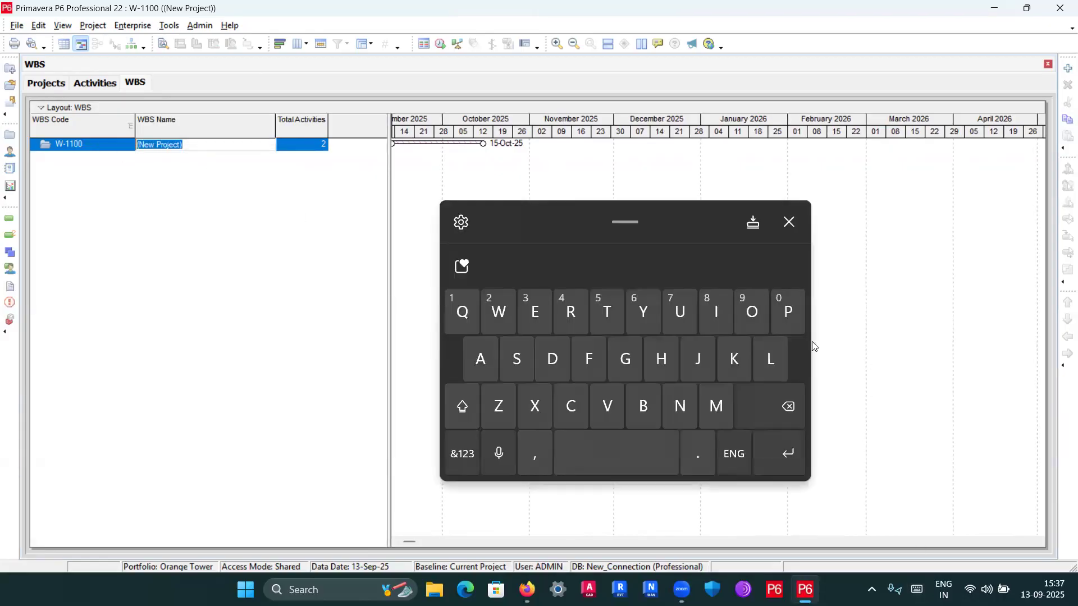
{"action": "type", "text": "Ora"}
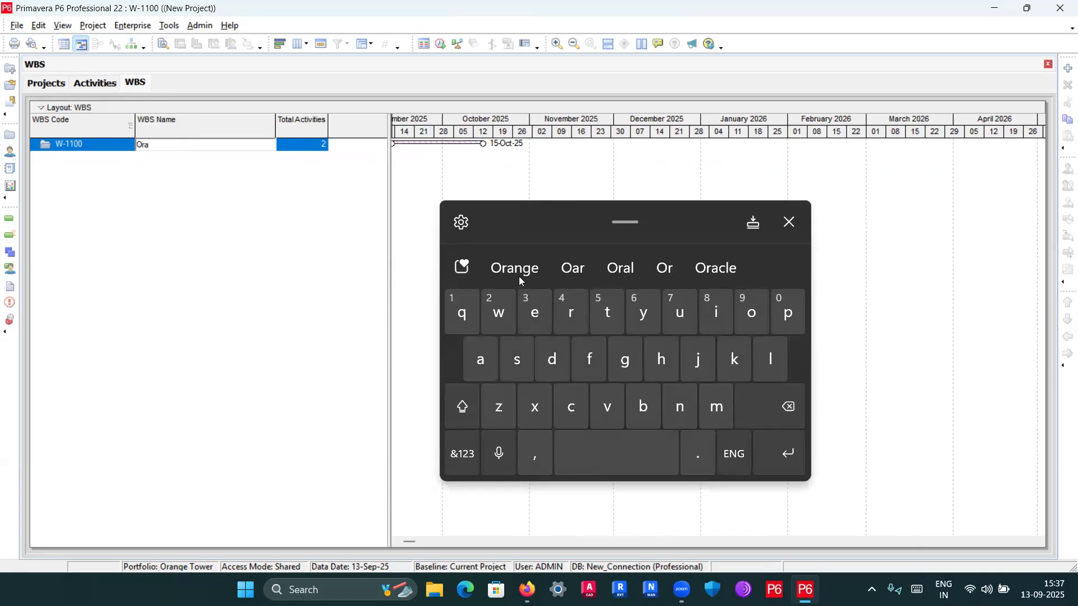
{"action": "left_click", "coordinate": [515, 267]}
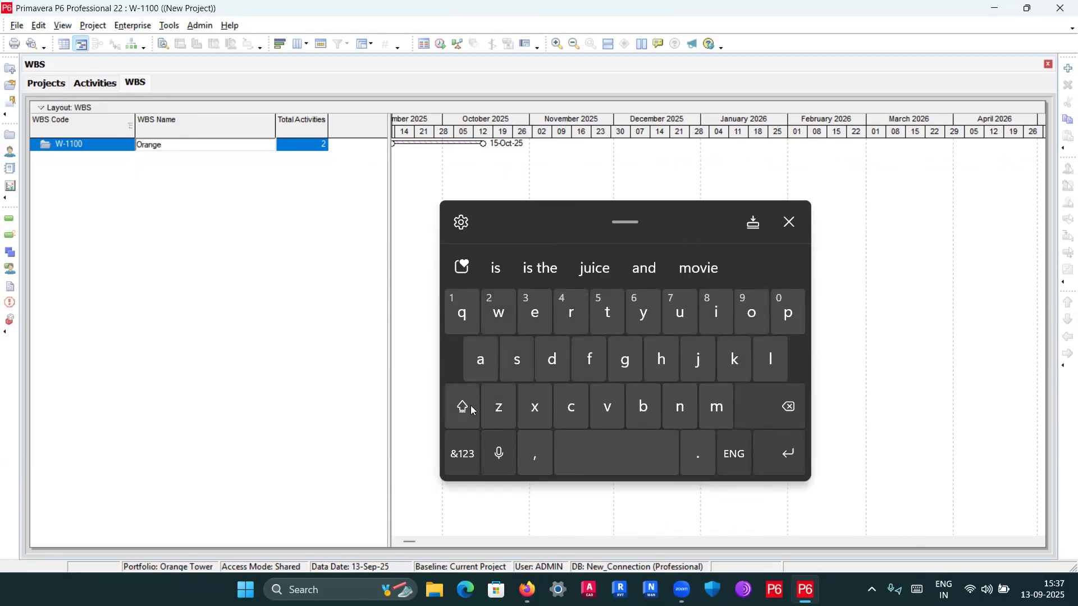
{"action": "type", "text": "Towe"}
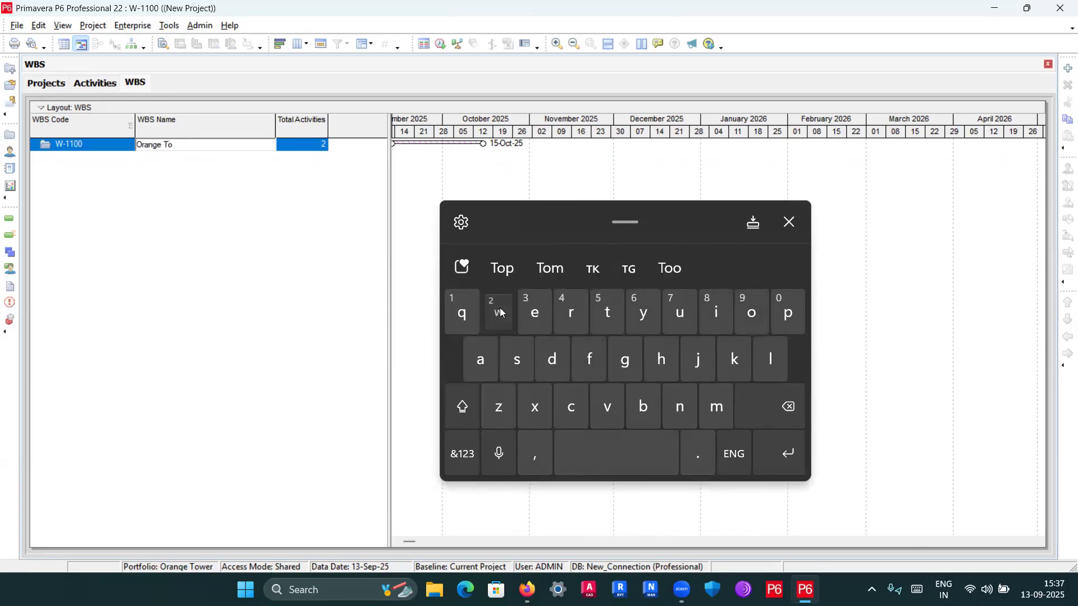
{"action": "left_click", "coordinate": [532, 273]}
{"action": "left_click", "coordinate": [781, 452]}
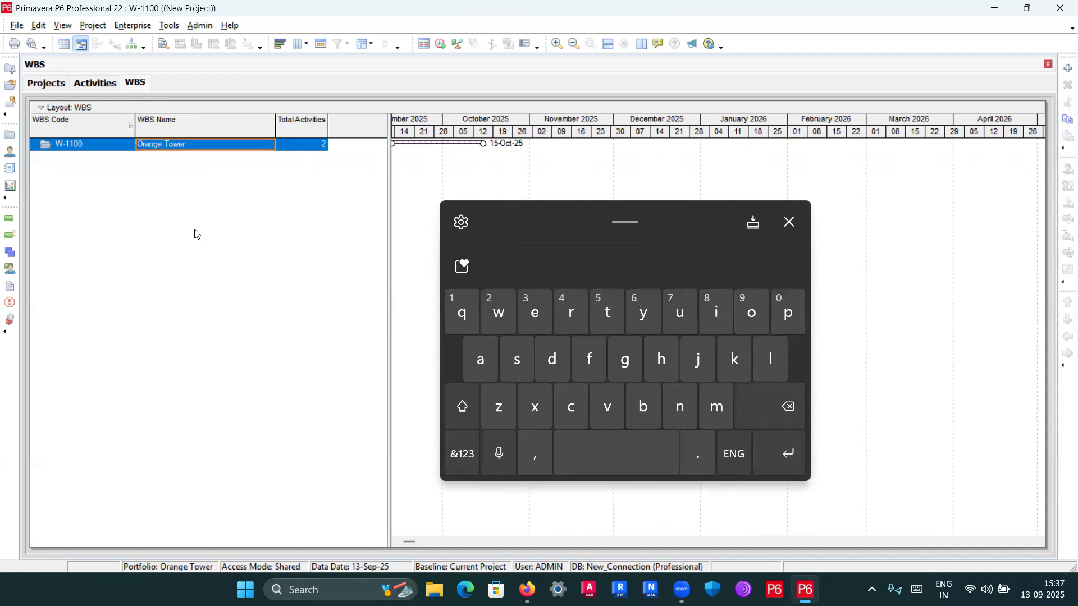
Step: Open the project's activities in a second Activities view and return to the WBS view
{"action": "left_click", "coordinate": [10, 235]}
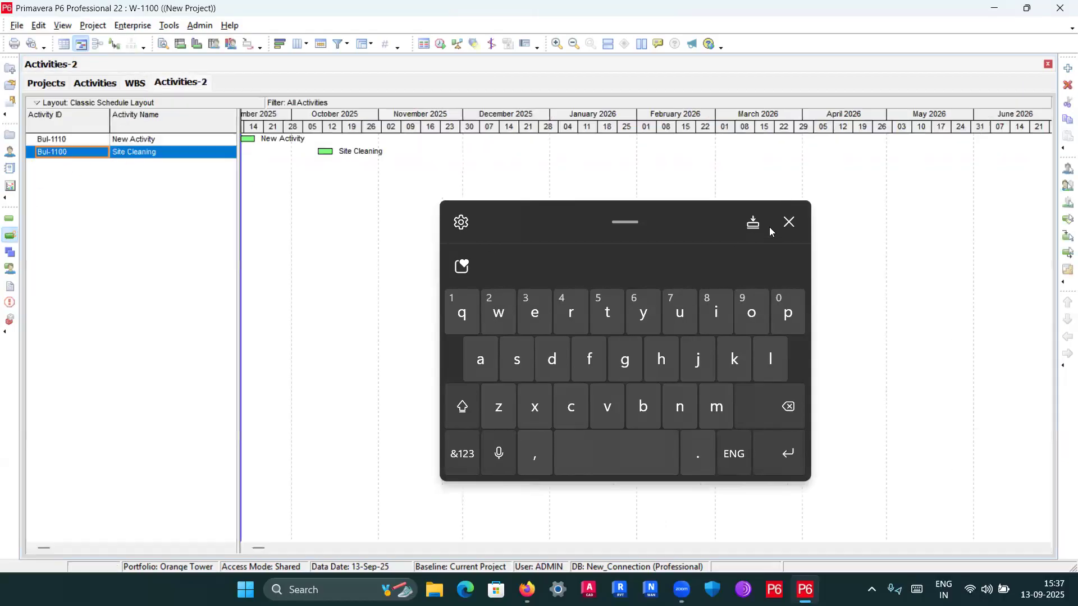
{"action": "left_click", "coordinate": [789, 222]}
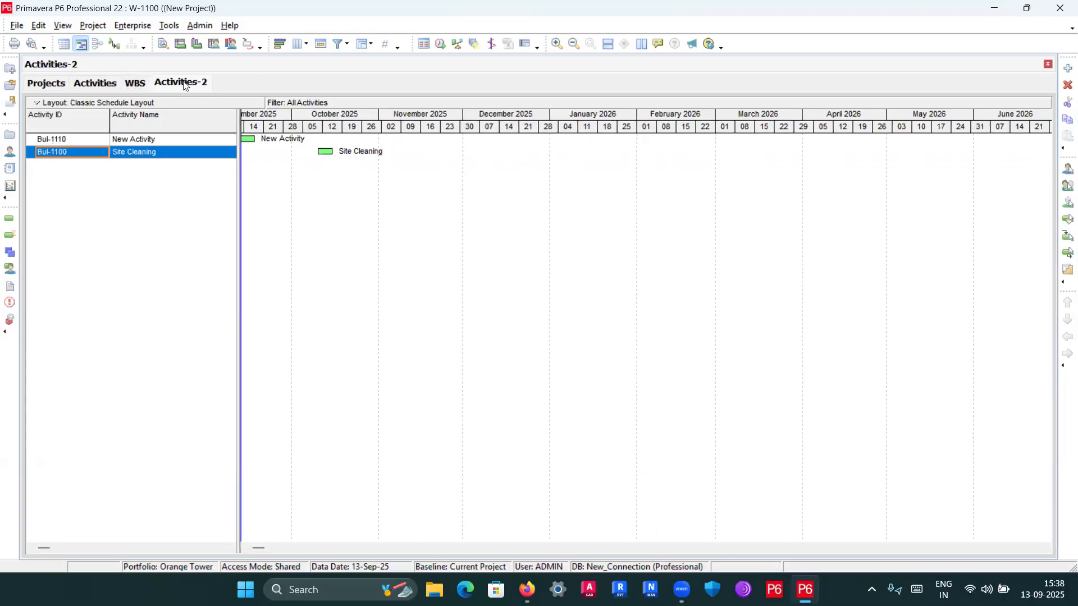
{"action": "left_click", "coordinate": [134, 84]}
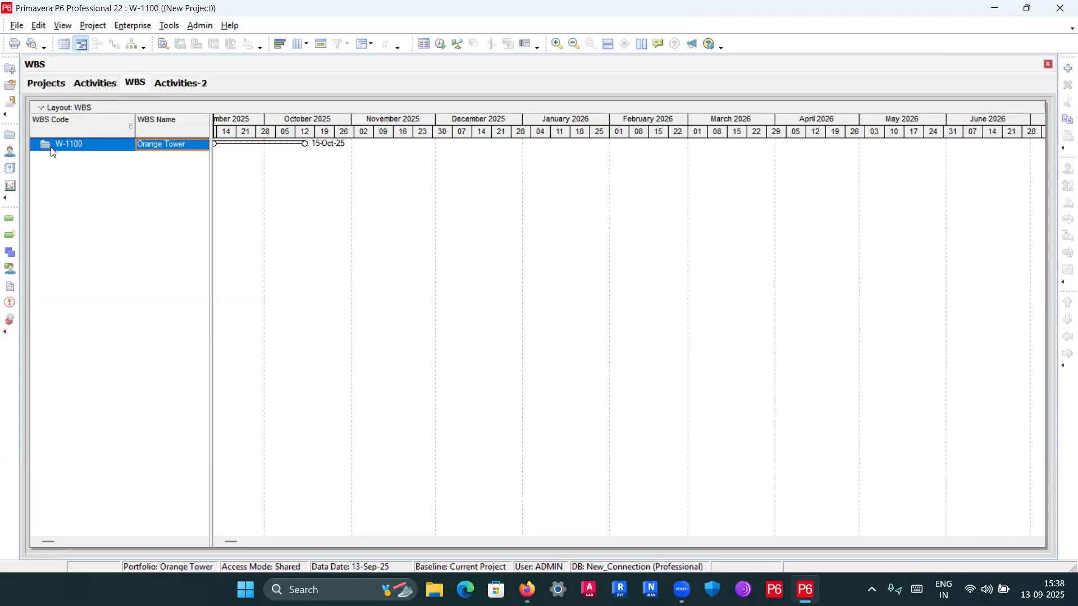
Step: Add a child WBS element under W-1100 and set its WBS code to Substructure
{"action": "right_click", "coordinate": [52, 148]}
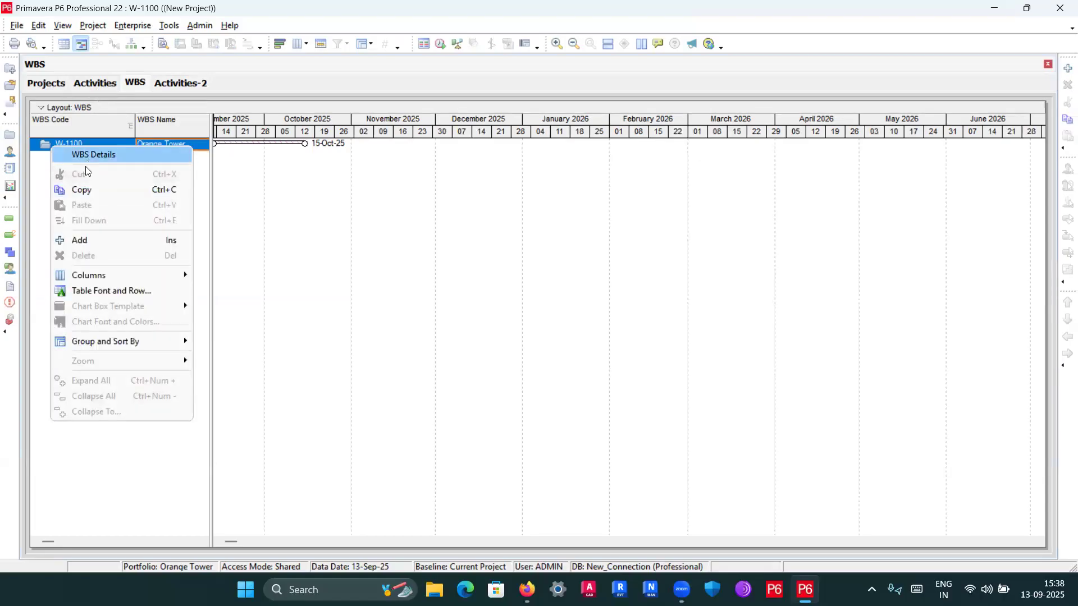
{"action": "left_click", "coordinate": [90, 242]}
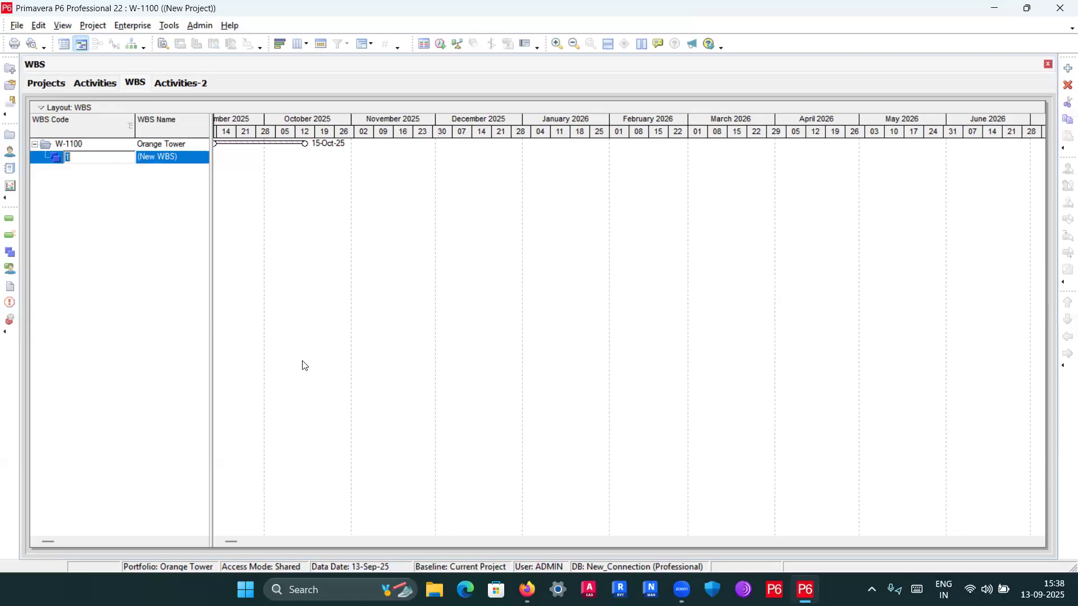
{"action": "left_click", "coordinate": [917, 590]}
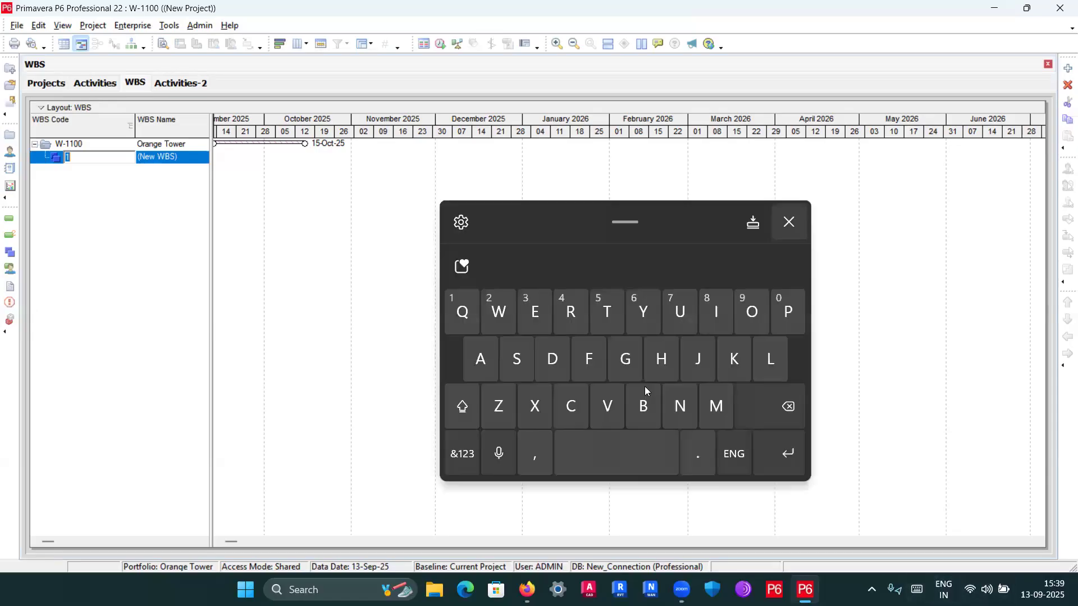
{"action": "left_click", "coordinate": [518, 362]}
{"action": "left_click", "coordinate": [644, 409]}
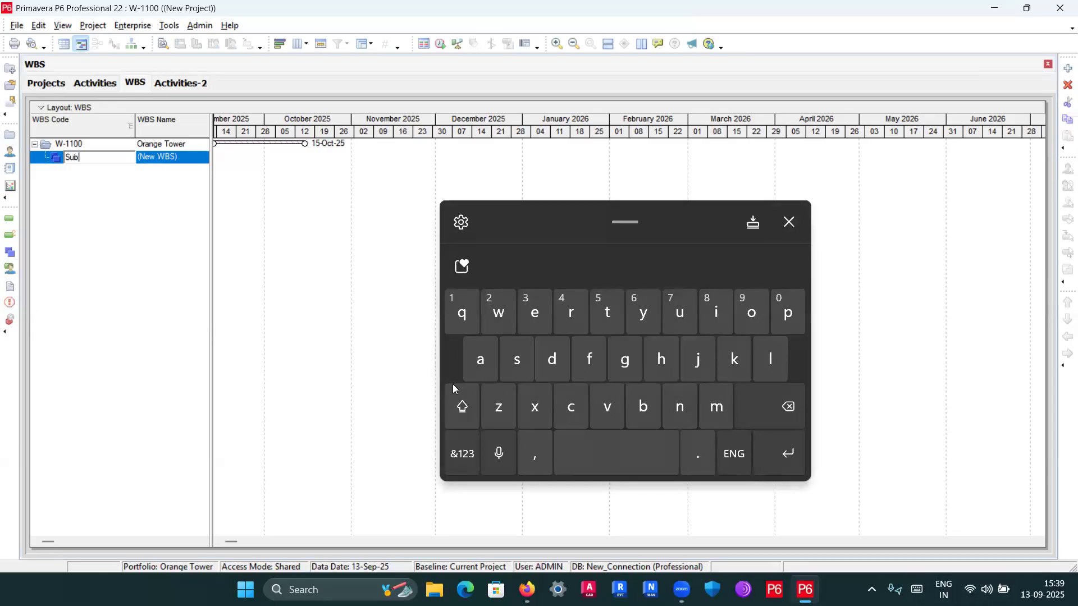
{"action": "left_click", "coordinate": [459, 420]}
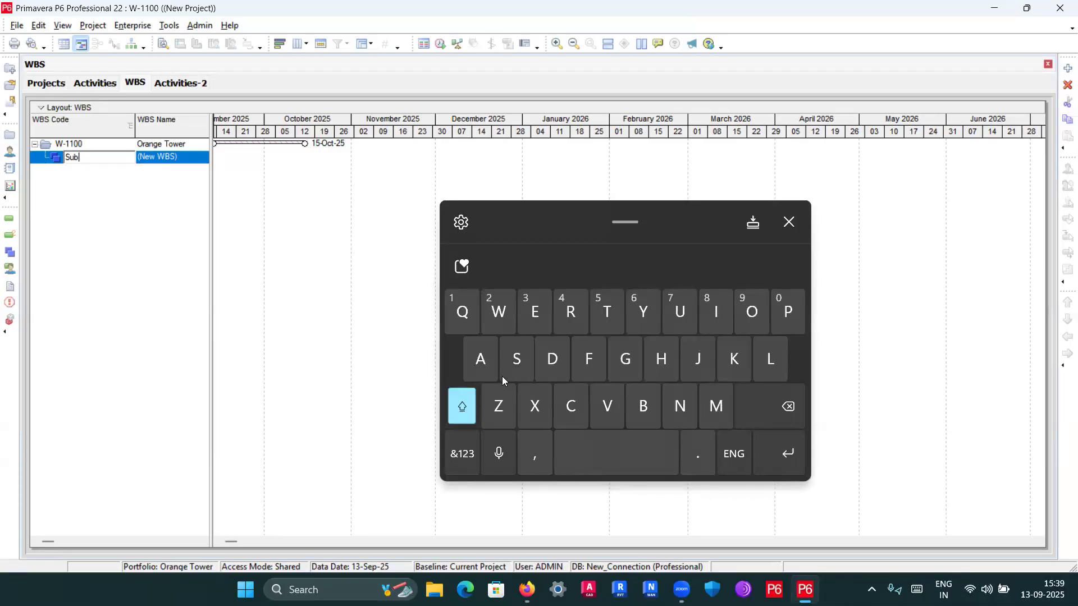
{"action": "left_click", "coordinate": [515, 365]}
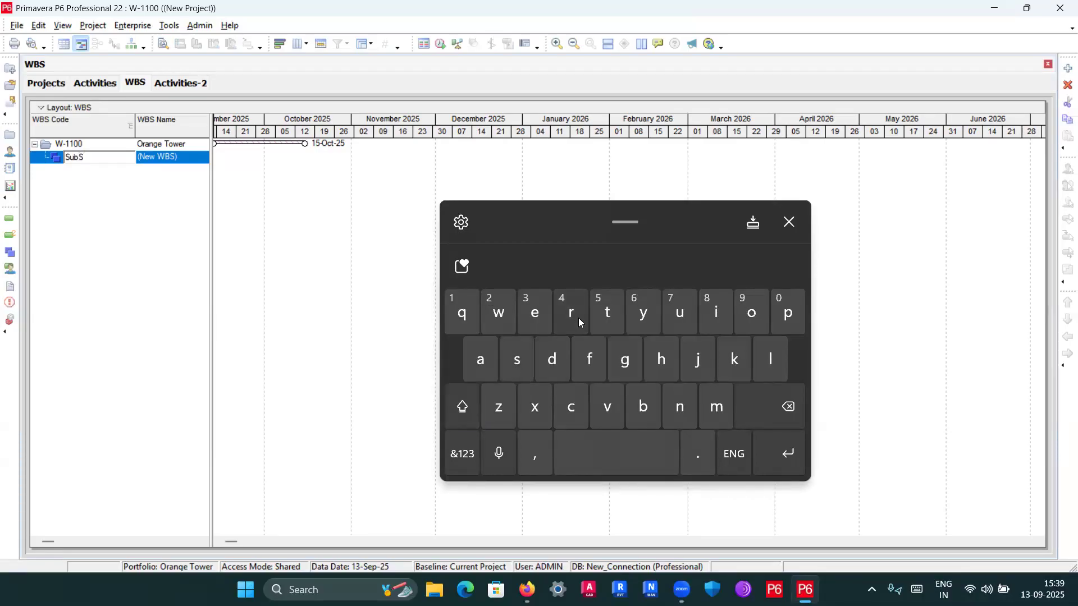
{"action": "left_click", "coordinate": [786, 409]}
{"action": "left_click", "coordinate": [517, 360]}
{"action": "left_click", "coordinate": [608, 314]}
{"action": "left_click", "coordinate": [572, 314]}
{"action": "left_click", "coordinate": [681, 313]}
{"action": "left_click", "coordinate": [584, 410]}
{"action": "left_click", "coordinate": [607, 313]}
{"action": "left_click", "coordinate": [679, 312]}
{"action": "left_click", "coordinate": [572, 313]}
{"action": "left_click", "coordinate": [535, 313]}
{"action": "left_click", "coordinate": [777, 443]}
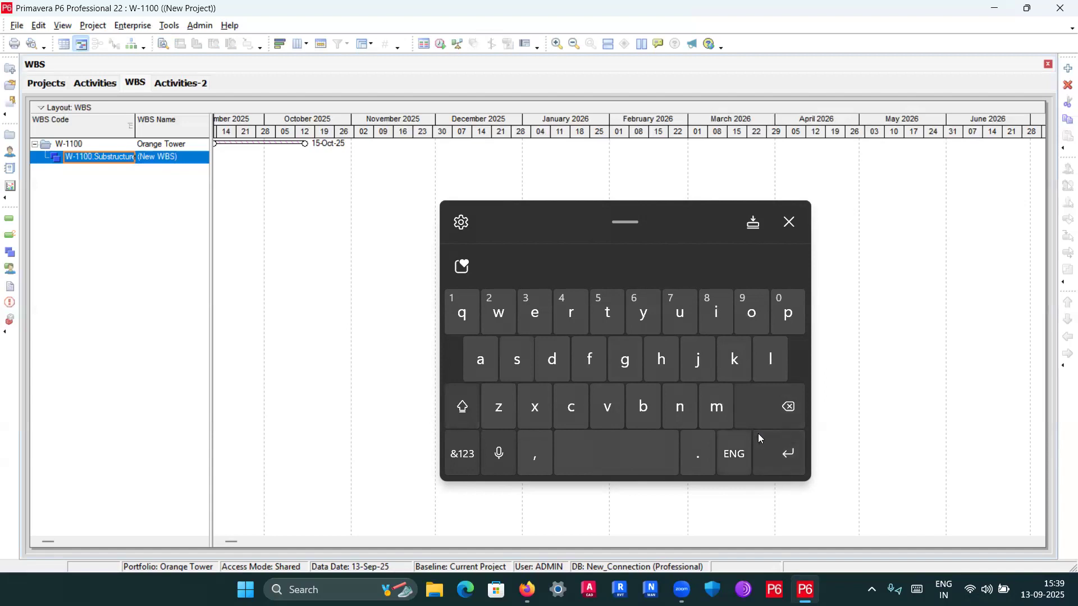
Step: Widen the WBS table to expose the full Total Activities column and copy the child element's Substructure code text
{"action": "left_click_drag", "start_coordinate": [213, 122], "coordinate": [411, 137]}
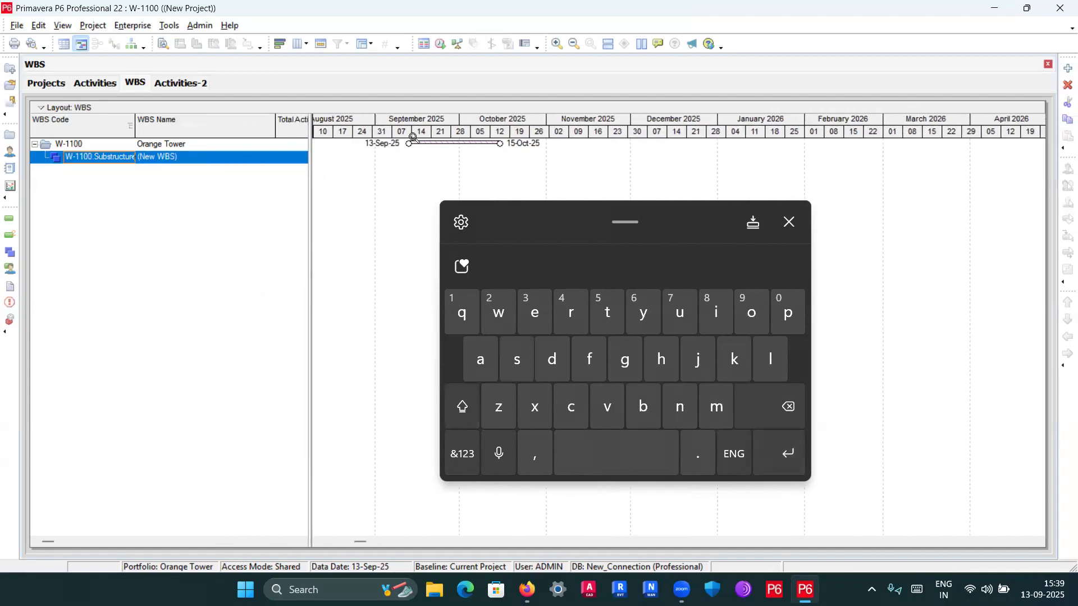
{"action": "left_click_drag", "start_coordinate": [311, 122], "coordinate": [419, 122]}
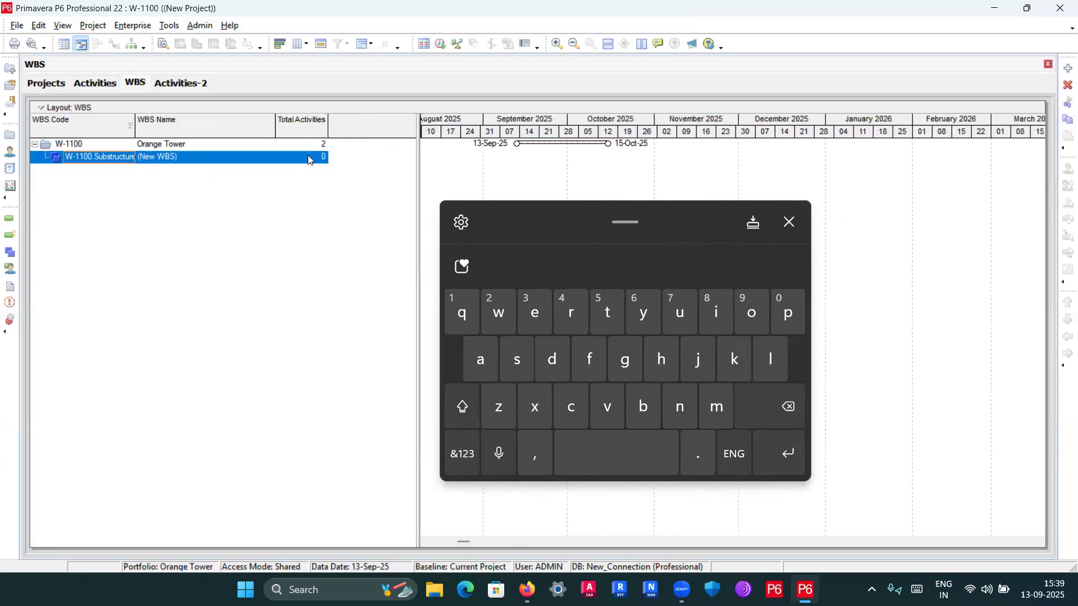
{"action": "left_click", "coordinate": [110, 161]}
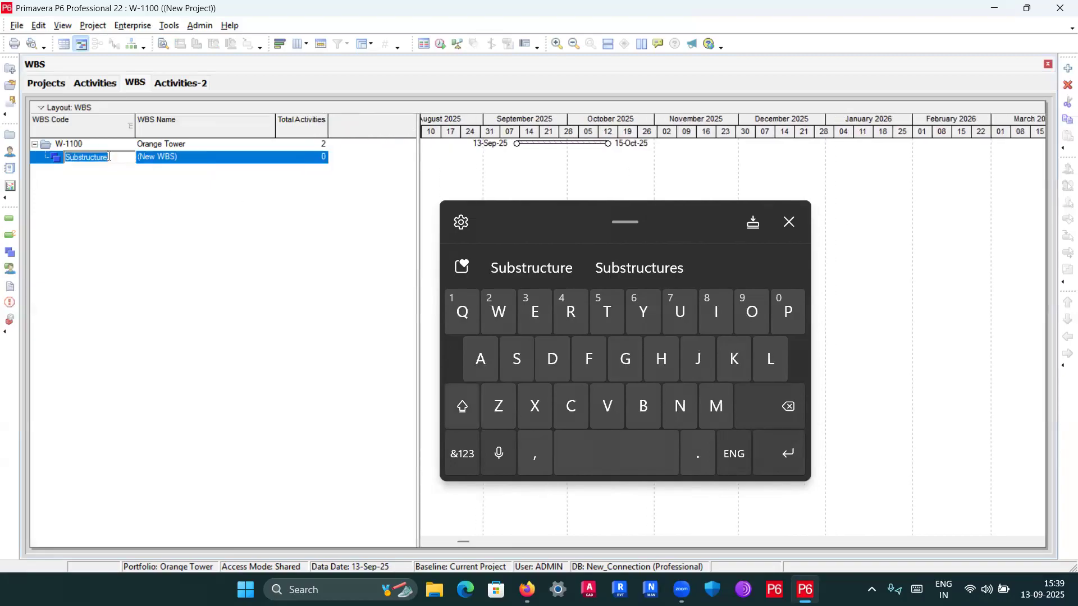
{"action": "right_click", "coordinate": [102, 157]}
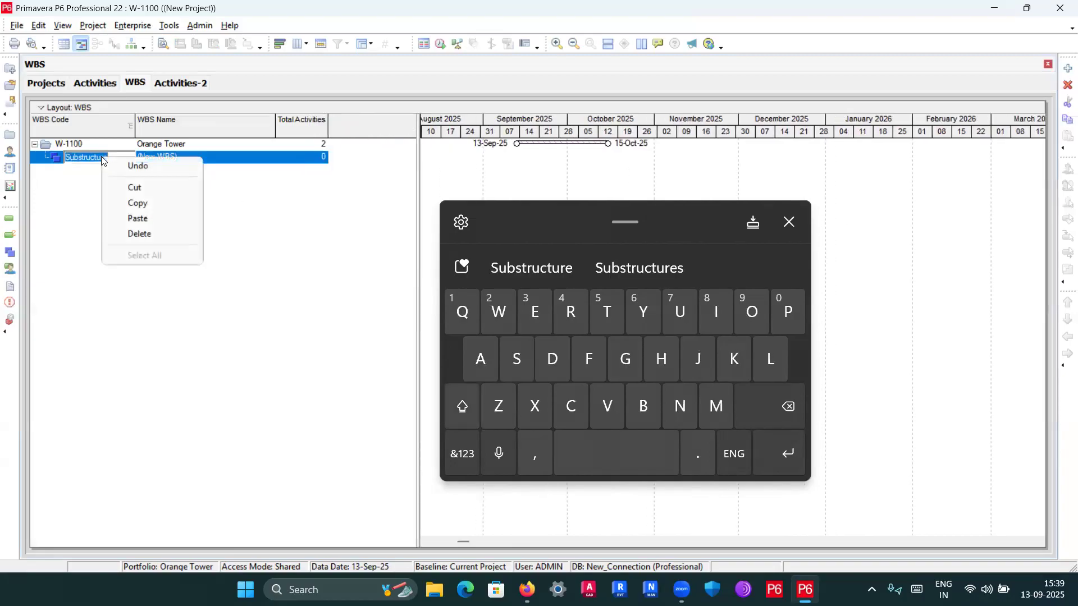
{"action": "left_click", "coordinate": [140, 205]}
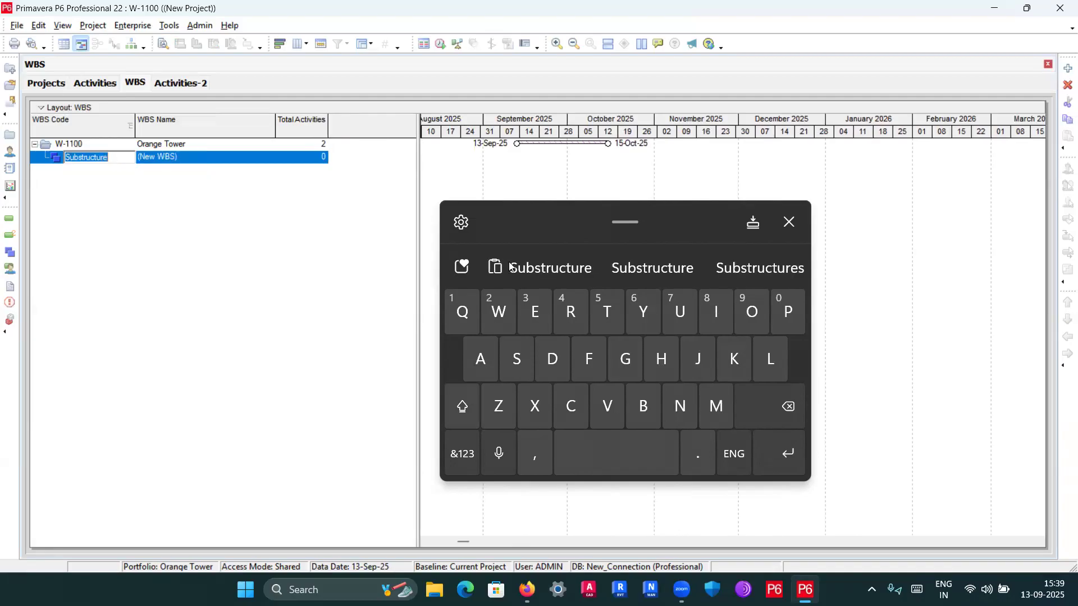
Step: Set the WBS code of the child element under Orange Tower to W-1101
{"action": "left_click", "coordinate": [764, 400]}
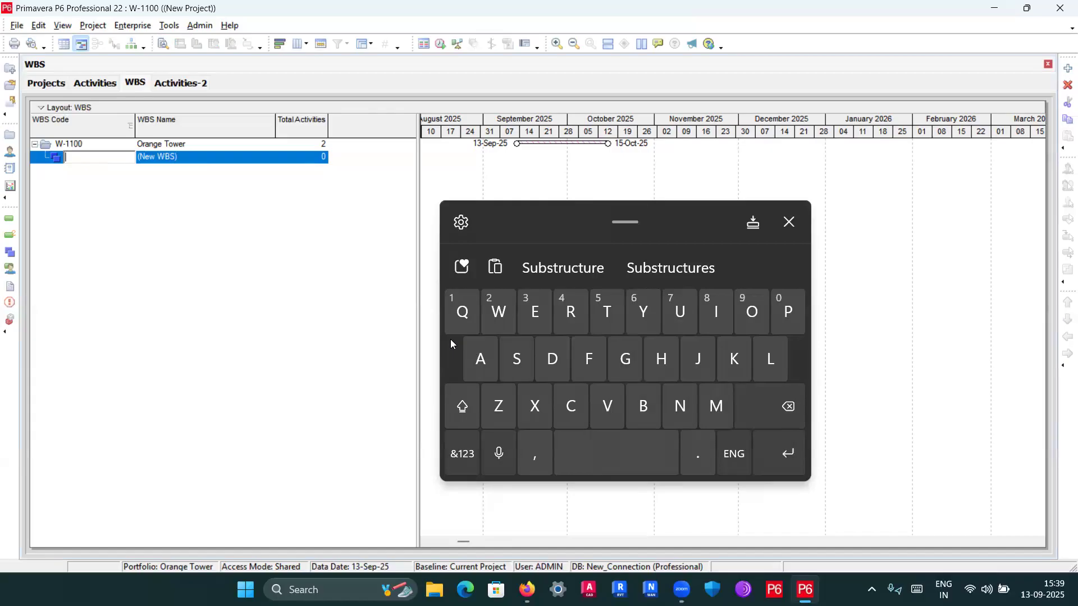
{"action": "left_click", "coordinate": [500, 312]}
{"action": "left_click", "coordinate": [461, 464]}
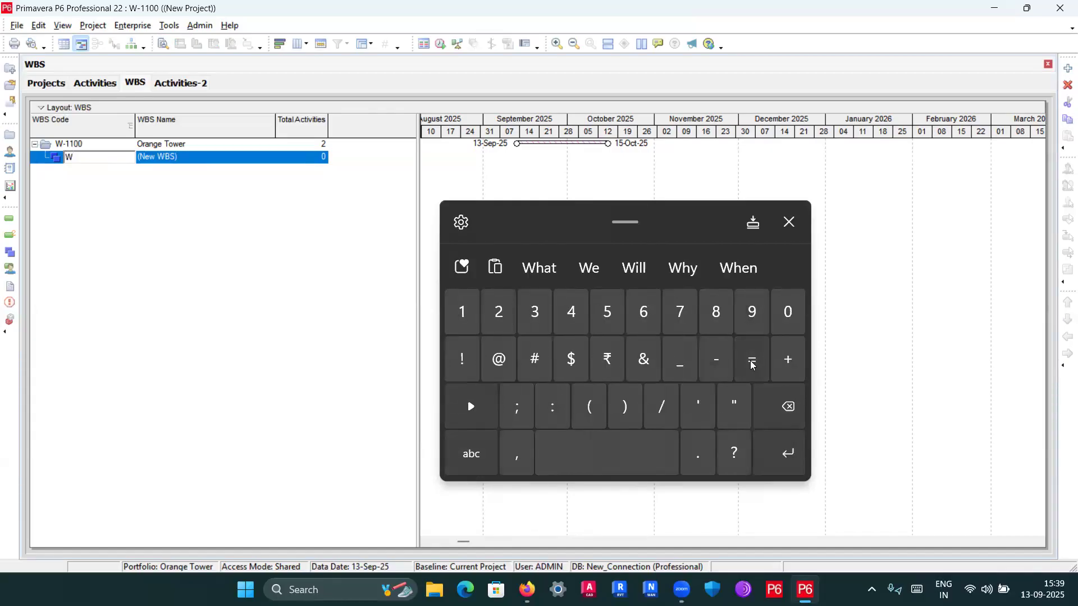
{"action": "left_click", "coordinate": [711, 364]}
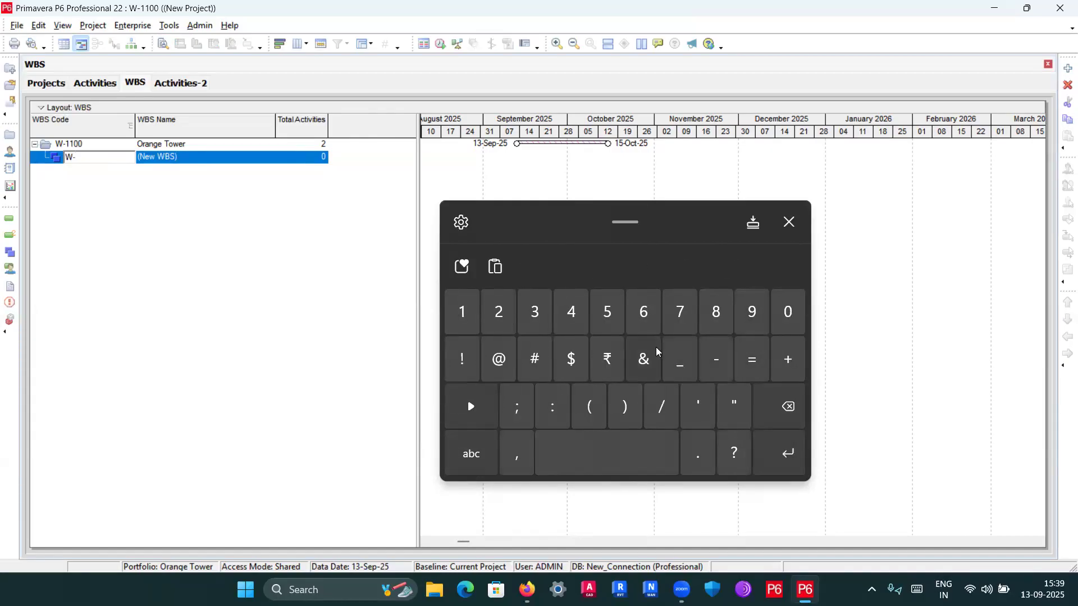
{"action": "left_click", "coordinate": [461, 313]}
{"action": "left_click", "coordinate": [794, 323]}
{"action": "left_click", "coordinate": [788, 406]}
{"action": "left_click", "coordinate": [462, 312]}
{"action": "left_click", "coordinate": [792, 314]}
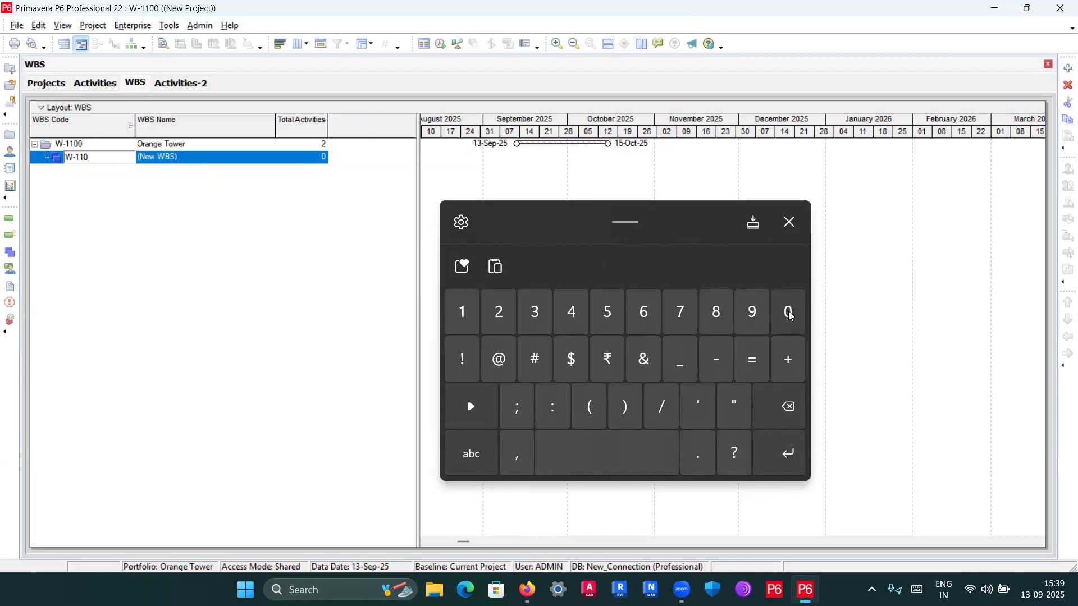
{"action": "left_click", "coordinate": [462, 312]}
Step: Set the WBS name of the W-1101 element to Substructure
{"action": "left_click", "coordinate": [196, 159]}
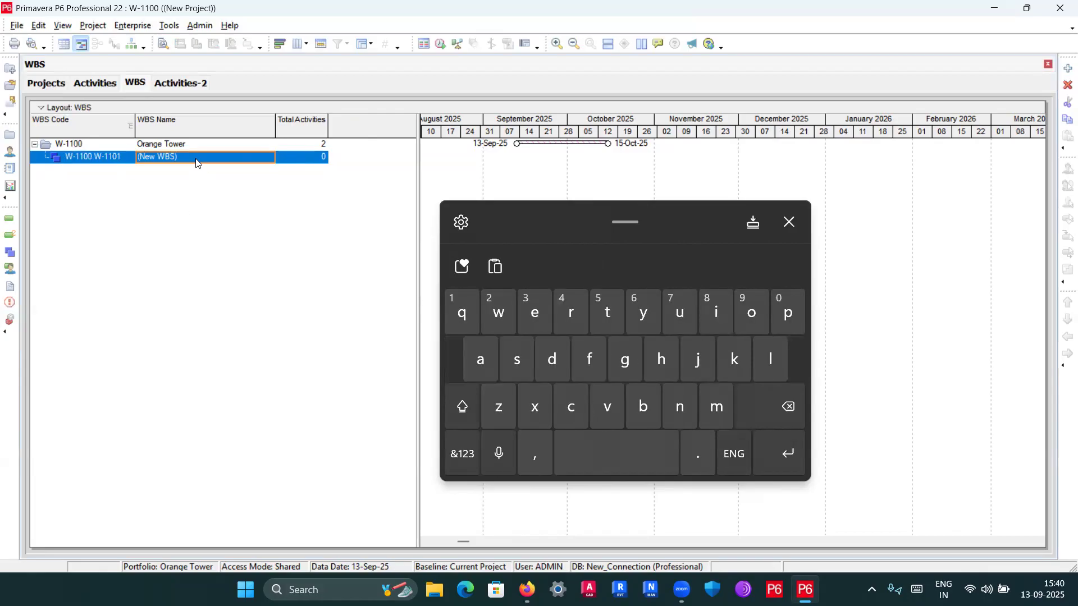
{"action": "left_click", "coordinate": [198, 163]}
{"action": "left_click", "coordinate": [504, 364]}
{"action": "left_click", "coordinate": [681, 312]}
{"action": "left_click", "coordinate": [644, 406]}
{"action": "left_click", "coordinate": [519, 360]}
{"action": "left_click", "coordinate": [606, 314]}
{"action": "left_click", "coordinate": [571, 315]}
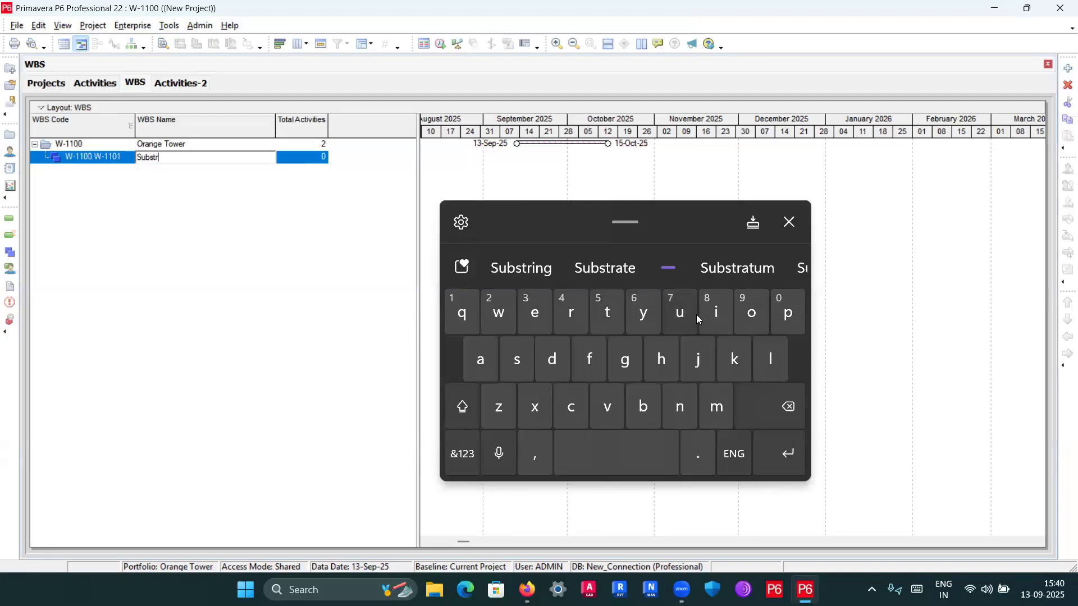
{"action": "left_click", "coordinate": [682, 313]}
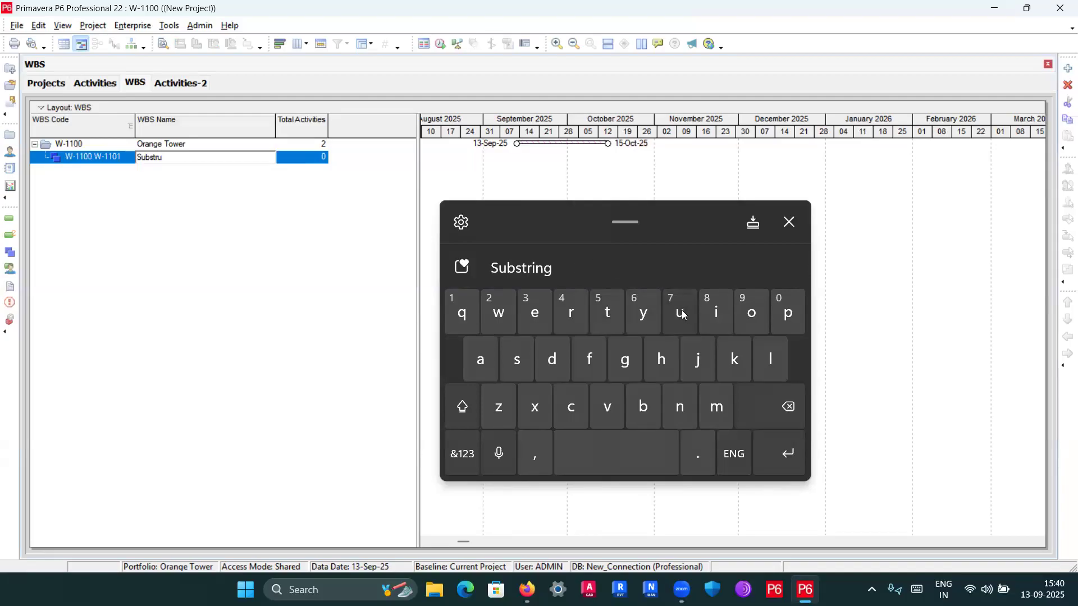
{"action": "left_click", "coordinate": [571, 407]}
{"action": "left_click", "coordinate": [606, 314]}
{"action": "left_click", "coordinate": [680, 313]}
{"action": "left_click", "coordinate": [571, 313]}
{"action": "left_click", "coordinate": [535, 313]}
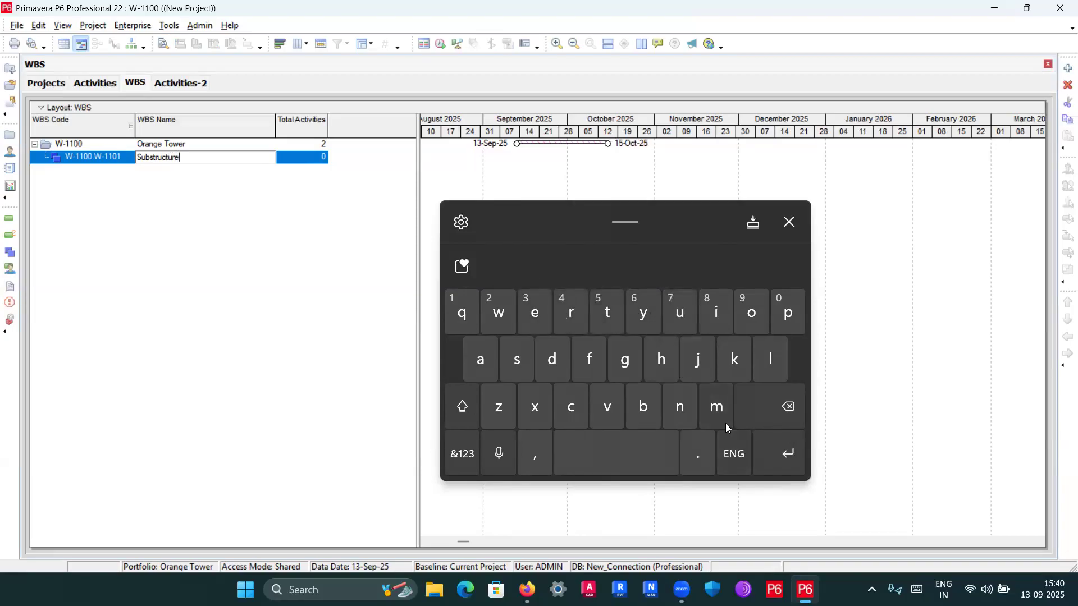
{"action": "left_click", "coordinate": [788, 454]}
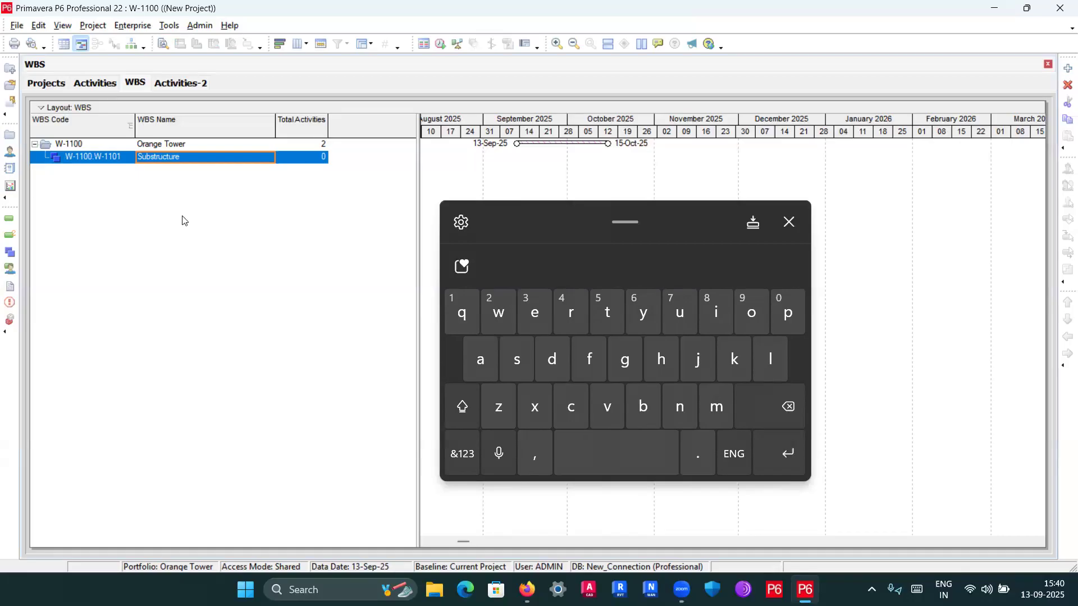
Step: Add a second child WBS element under W-1100 and set its WBS code to Super Structure
{"action": "right_click", "coordinate": [65, 144]}
{"action": "left_click", "coordinate": [96, 238]}
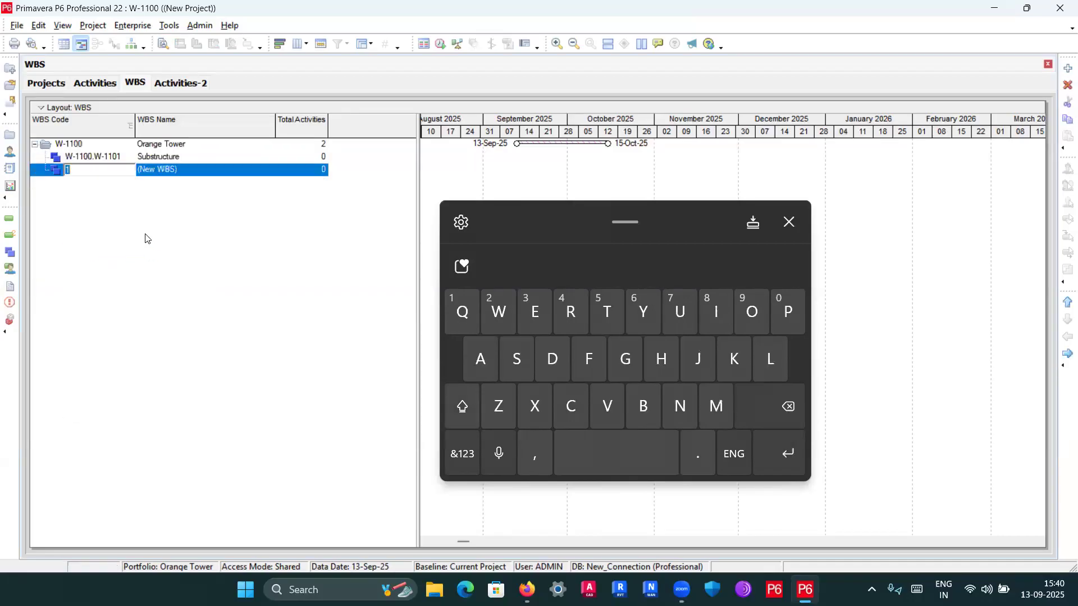
{"action": "left_click", "coordinate": [553, 359]}
{"action": "left_click", "coordinate": [746, 408]}
{"action": "left_click", "coordinate": [517, 361]}
{"action": "left_click", "coordinate": [679, 314]}
{"action": "left_click", "coordinate": [788, 313]}
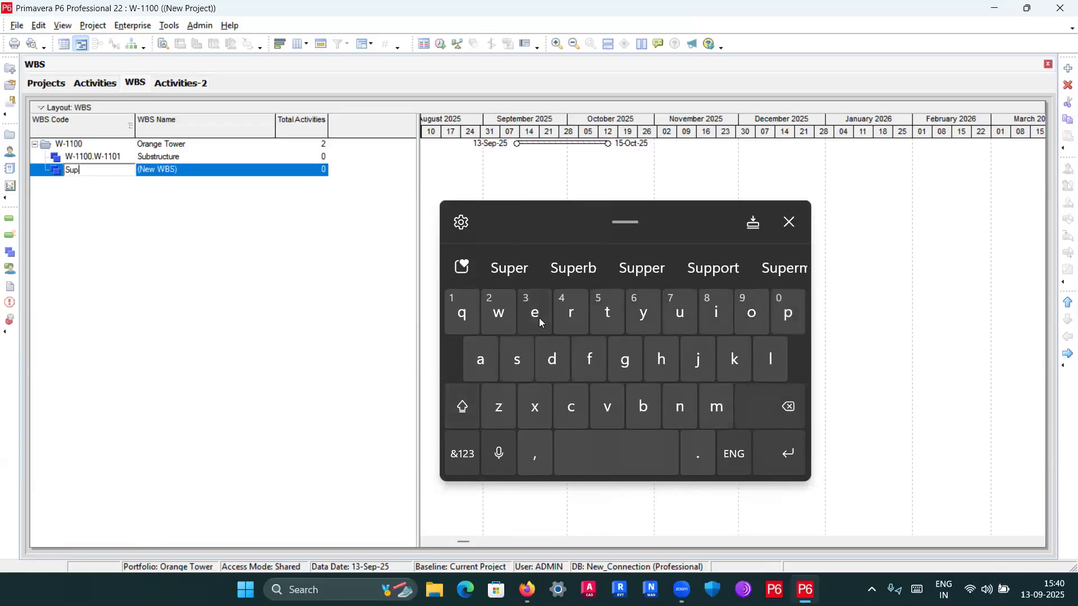
{"action": "left_click", "coordinate": [510, 268]}
{"action": "left_click", "coordinate": [462, 406]}
{"action": "left_click", "coordinate": [515, 357]}
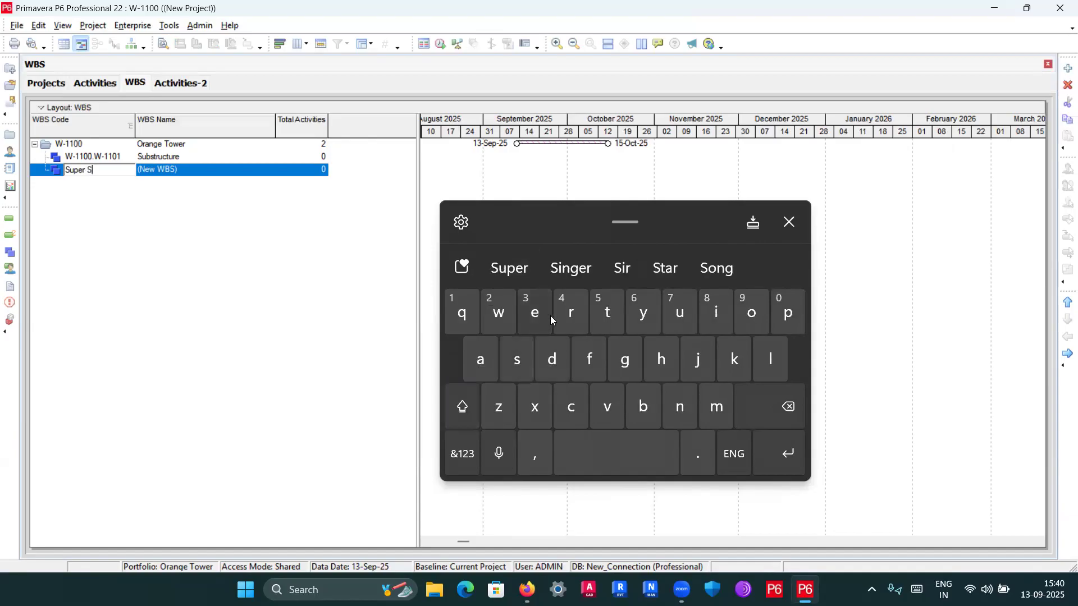
{"action": "left_click", "coordinate": [571, 314]}
{"action": "left_click", "coordinate": [788, 407]}
{"action": "left_click", "coordinate": [608, 313]}
{"action": "left_click", "coordinate": [571, 314]}
{"action": "left_click", "coordinate": [679, 313]}
{"action": "left_click", "coordinate": [526, 272]}
{"action": "left_click", "coordinate": [786, 454]}
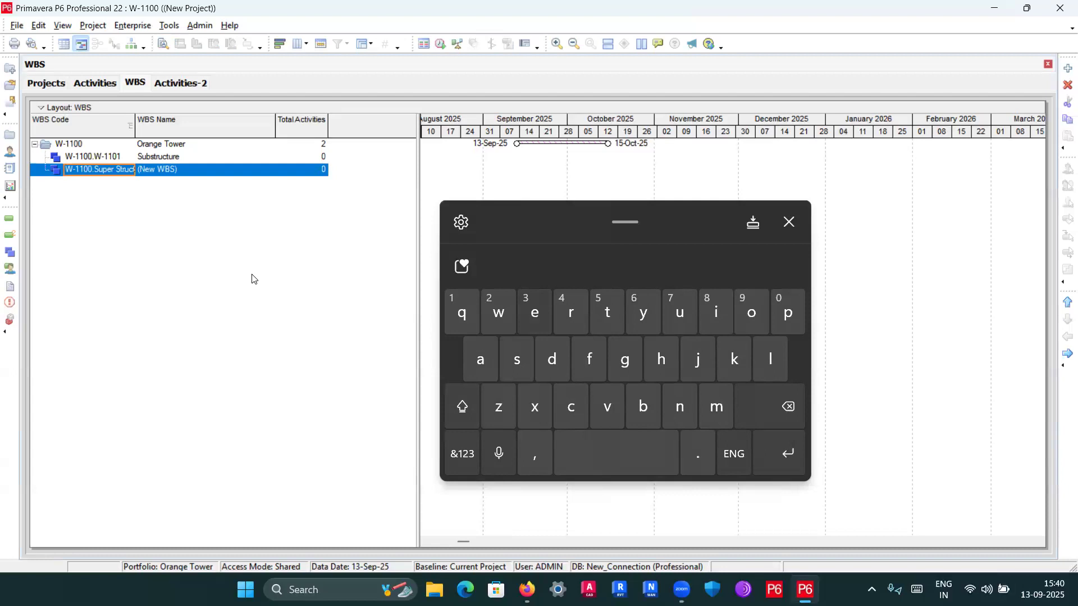
Step: Add a trial WBS element under Substructure and delete it
{"action": "left_click", "coordinate": [54, 162]}
{"action": "right_click", "coordinate": [55, 160]}
{"action": "left_click", "coordinate": [279, 230]}
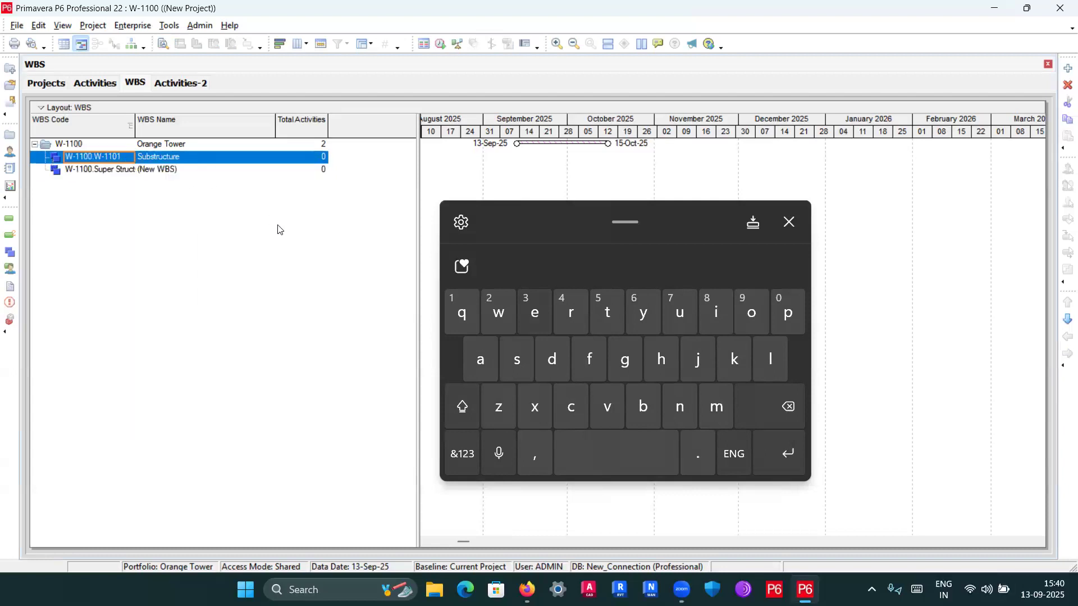
{"action": "left_click", "coordinate": [805, 219]}
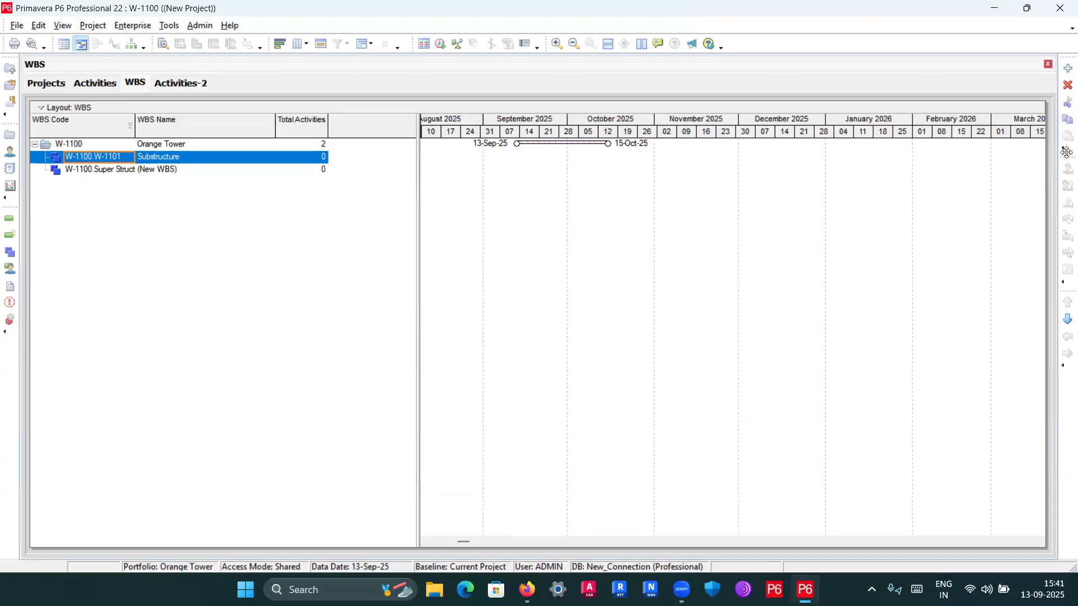
{"action": "left_click", "coordinate": [1068, 69]}
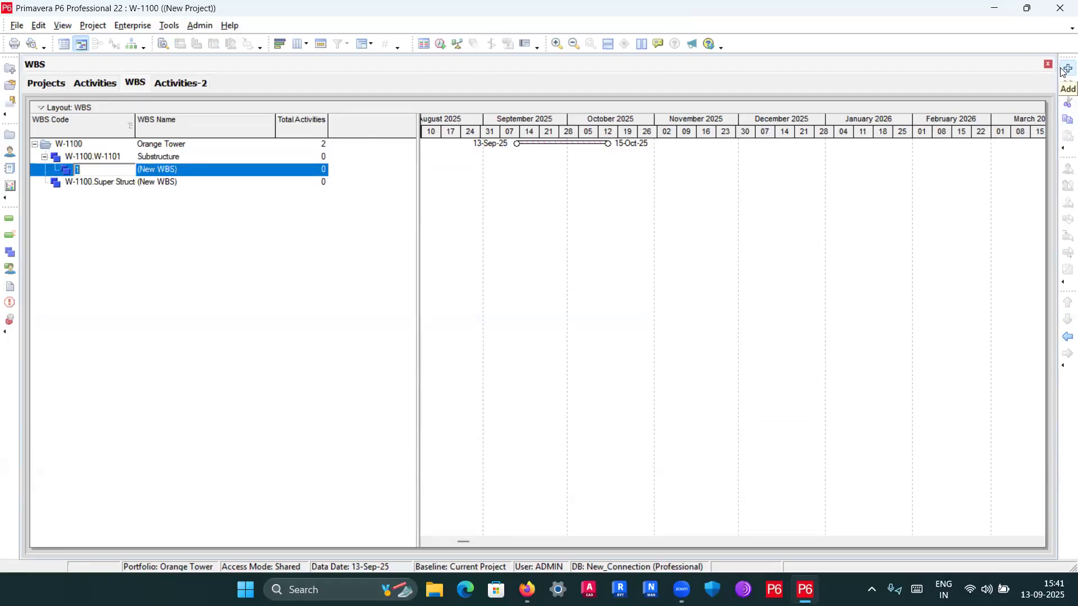
{"action": "left_click", "coordinate": [1063, 87]}
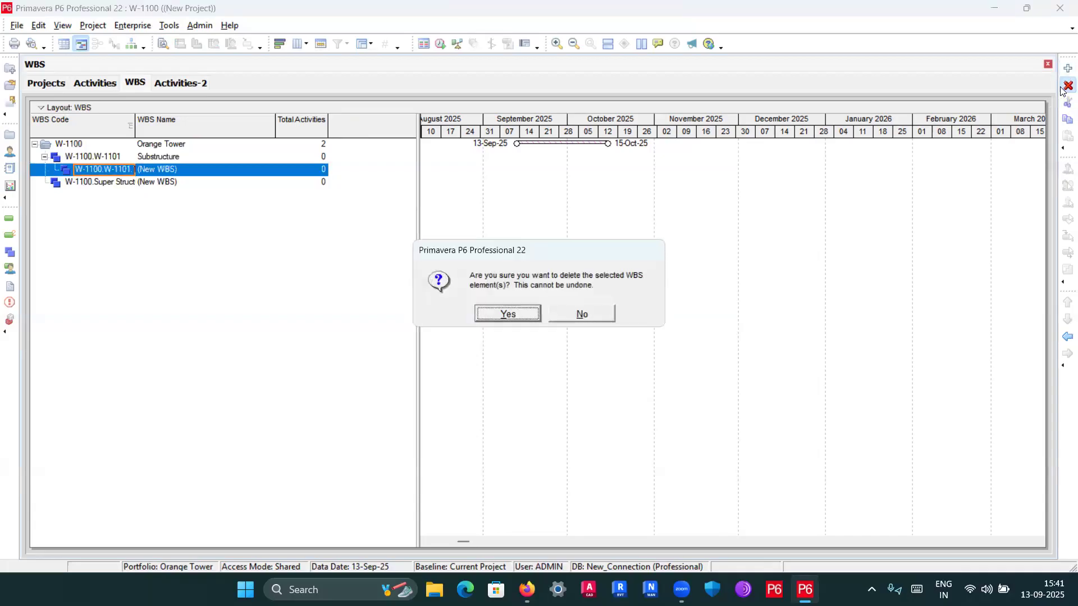
{"action": "left_click", "coordinate": [510, 314]}
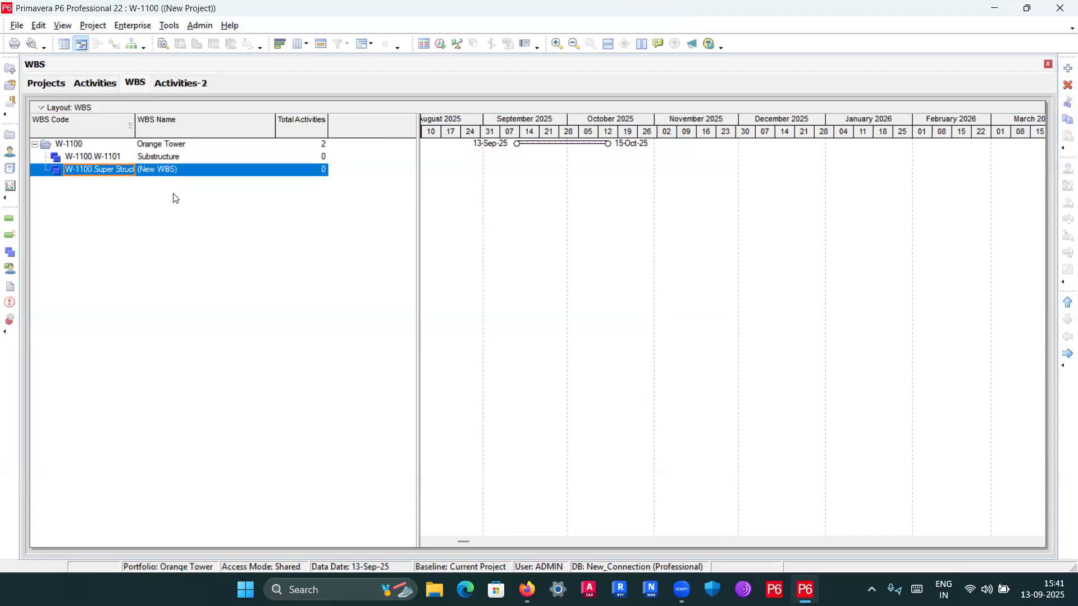
Step: Copy the text Super Structure from the WBS code of the second child element under W-1100
{"action": "left_click", "coordinate": [150, 173]}
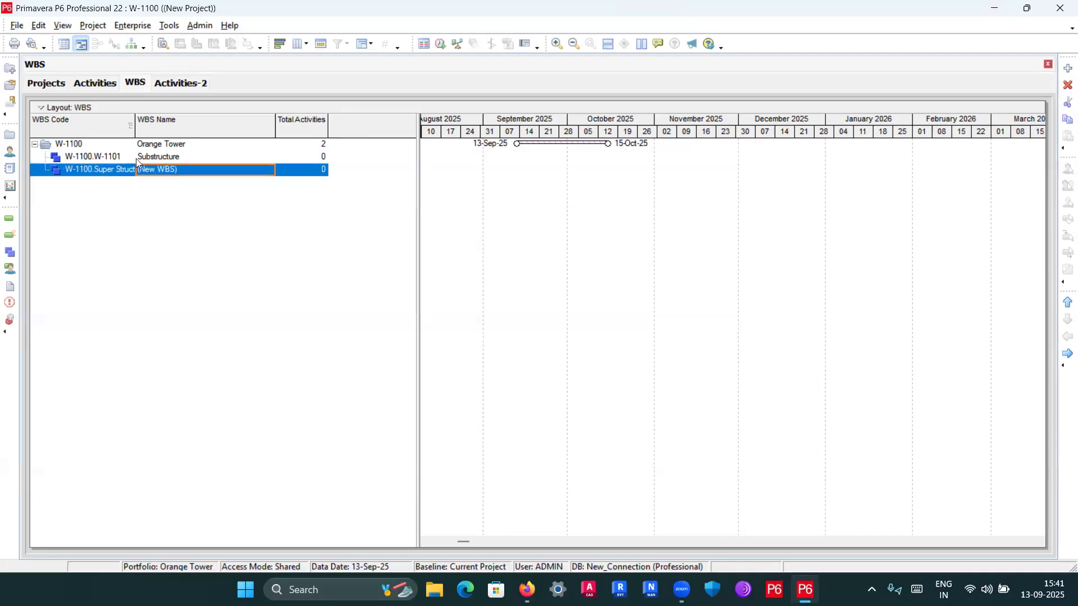
{"action": "double_click", "coordinate": [116, 170]}
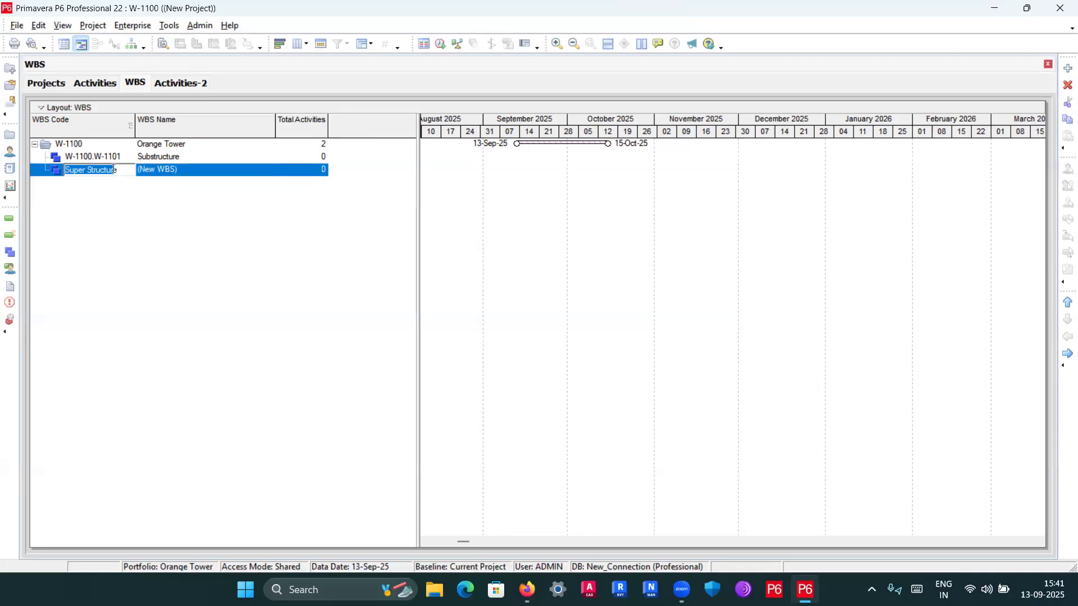
{"action": "left_click", "coordinate": [65, 171]}
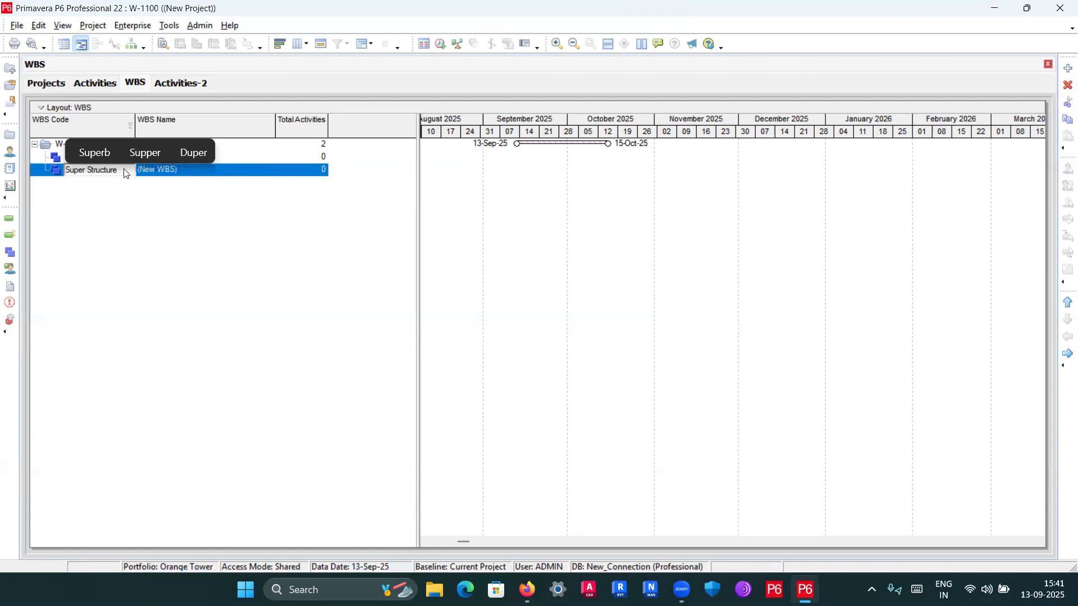
{"action": "left_click", "coordinate": [117, 210]}
{"action": "left_click", "coordinate": [122, 174]}
{"action": "left_click", "coordinate": [121, 173]}
{"action": "left_click_drag", "start_coordinate": [122, 172], "coordinate": [67, 176]}
{"action": "right_click", "coordinate": [68, 172]}
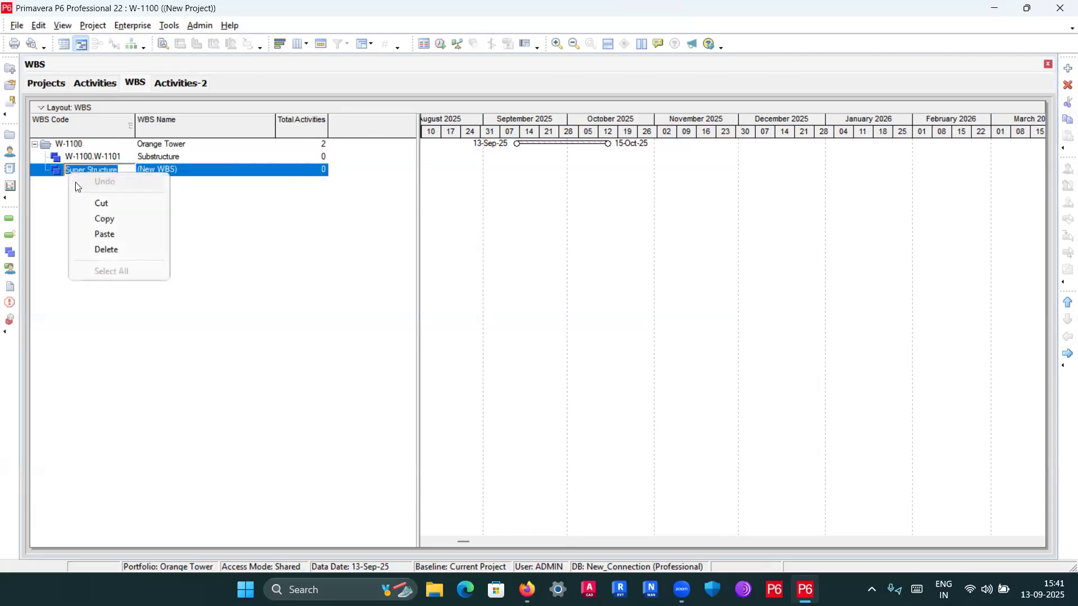
{"action": "left_click", "coordinate": [118, 220]}
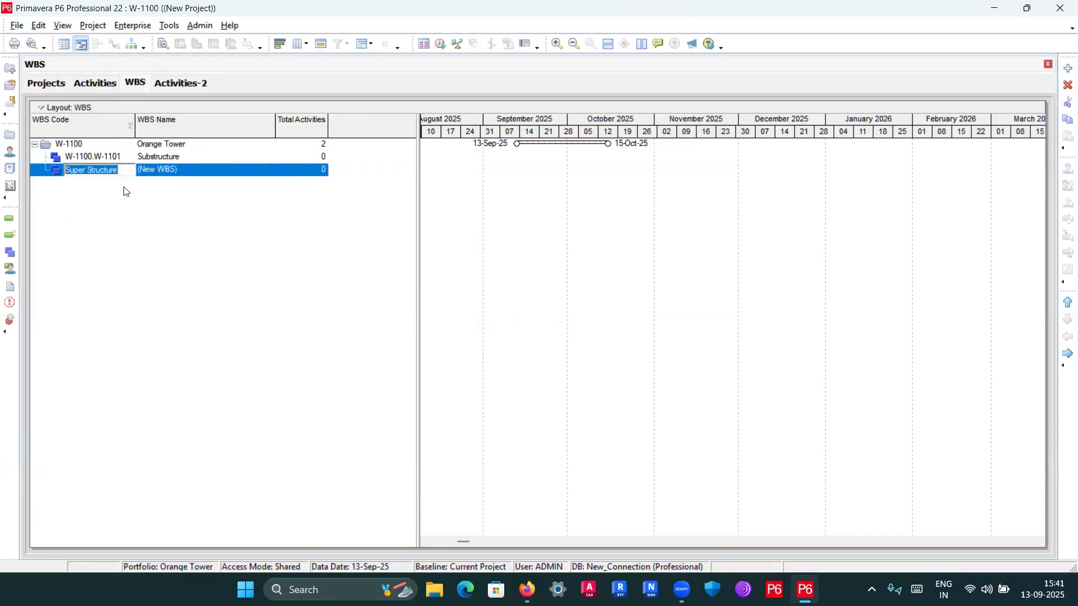
Step: Replace the WBS code of the second child element under Orange Tower with W-1102
{"action": "key", "text": "Delete"}
{"action": "left_click", "coordinate": [918, 590]}
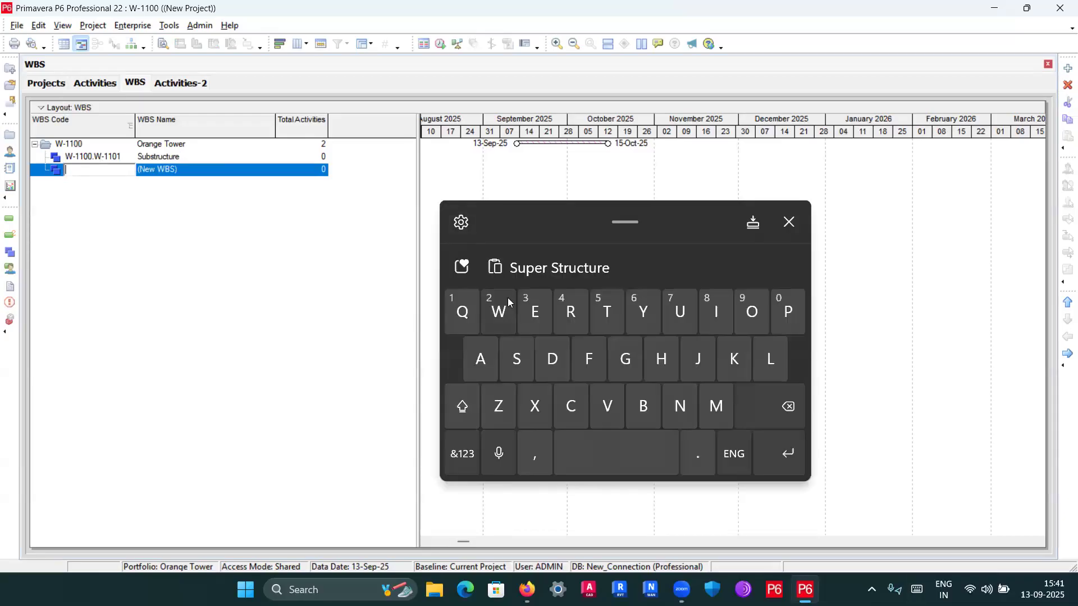
{"action": "left_click", "coordinate": [499, 316]}
{"action": "left_click", "coordinate": [463, 454]}
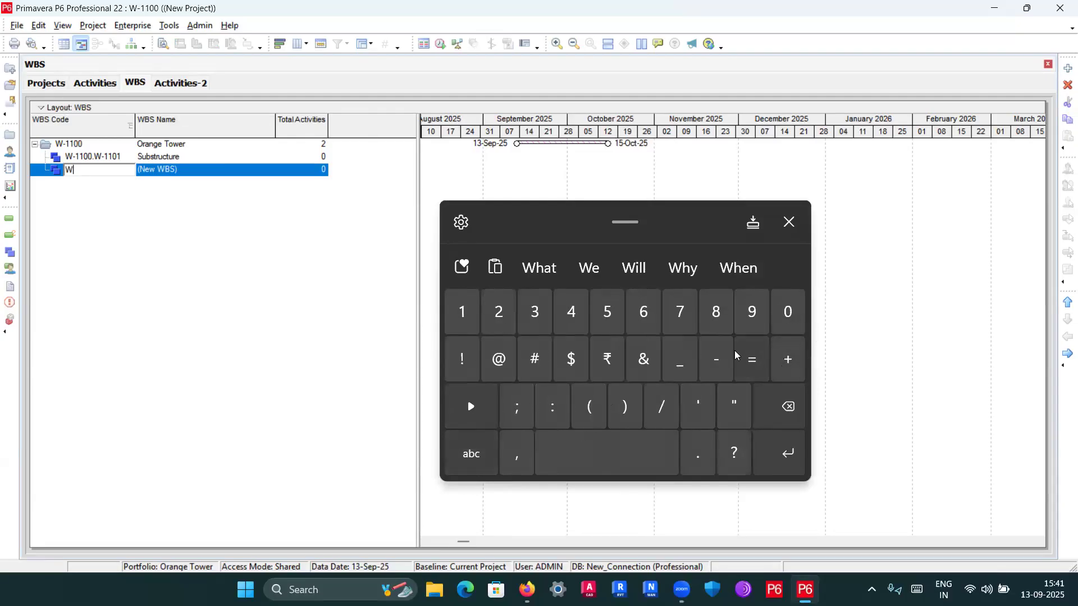
{"action": "left_click", "coordinate": [714, 359]}
{"action": "left_click", "coordinate": [463, 310]}
{"action": "left_click", "coordinate": [462, 310]}
{"action": "left_click", "coordinate": [788, 313]}
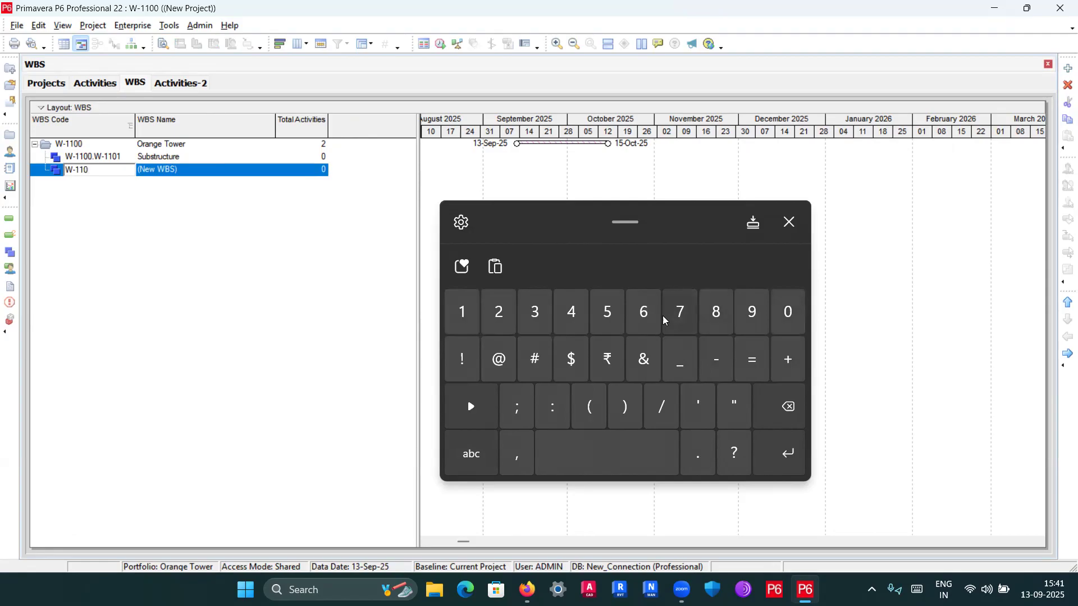
{"action": "left_click", "coordinate": [504, 317]}
{"action": "left_click", "coordinate": [780, 462]}
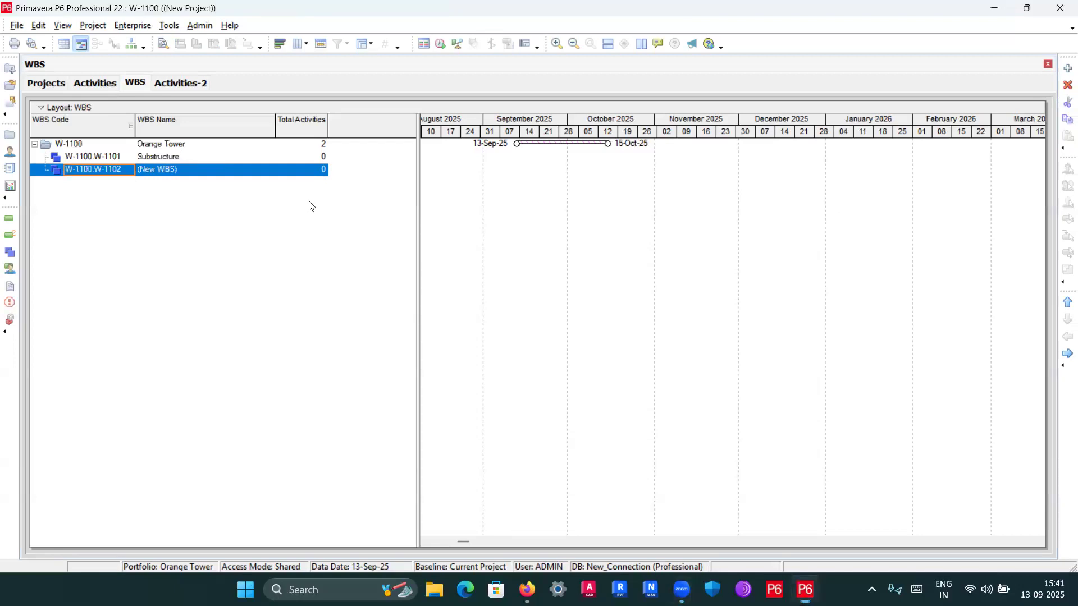
Step: Try to clear the WBS code of the Substructure element
{"action": "double_click", "coordinate": [94, 157]}
{"action": "left_click_drag", "start_coordinate": [95, 157], "coordinate": [47, 166]}
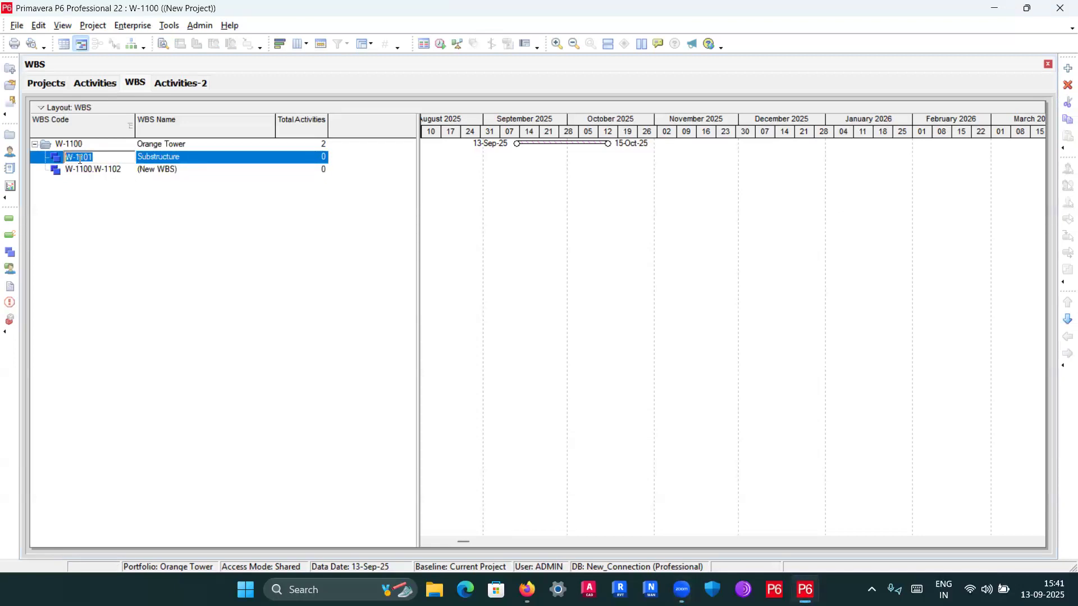
{"action": "key", "text": "BackSpace"}
{"action": "left_click", "coordinate": [143, 217]}
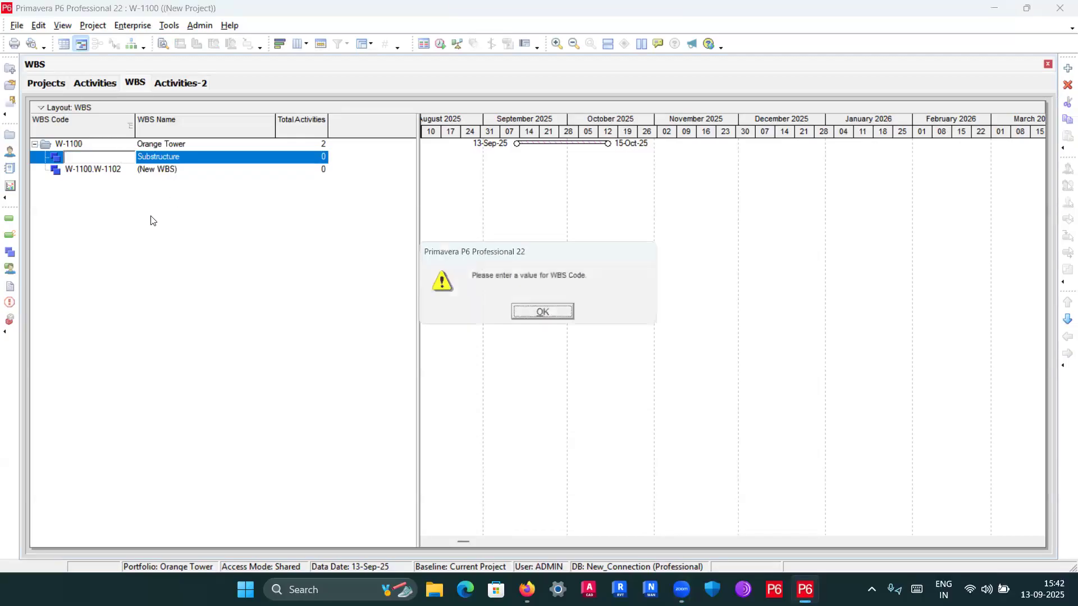
{"action": "left_click", "coordinate": [514, 314]}
{"action": "left_click", "coordinate": [94, 155]}
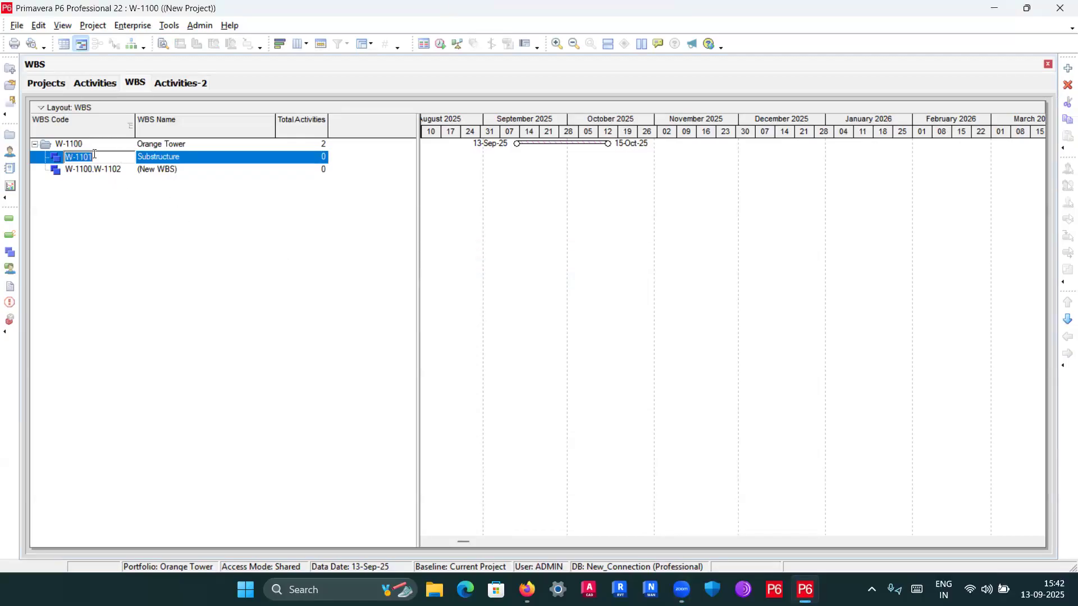
{"action": "left_click", "coordinate": [99, 156]}
{"action": "left_click_drag", "start_coordinate": [100, 154], "coordinate": [10, 167]}
{"action": "key", "text": "BackSpace"}
{"action": "left_click", "coordinate": [917, 590]}
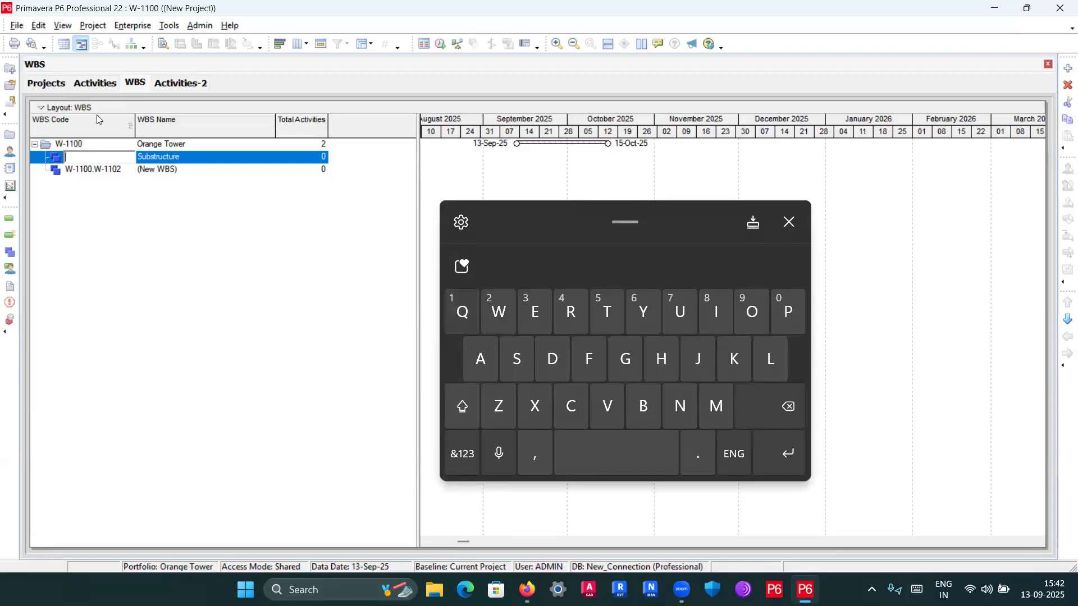
{"action": "left_click", "coordinate": [95, 172]}
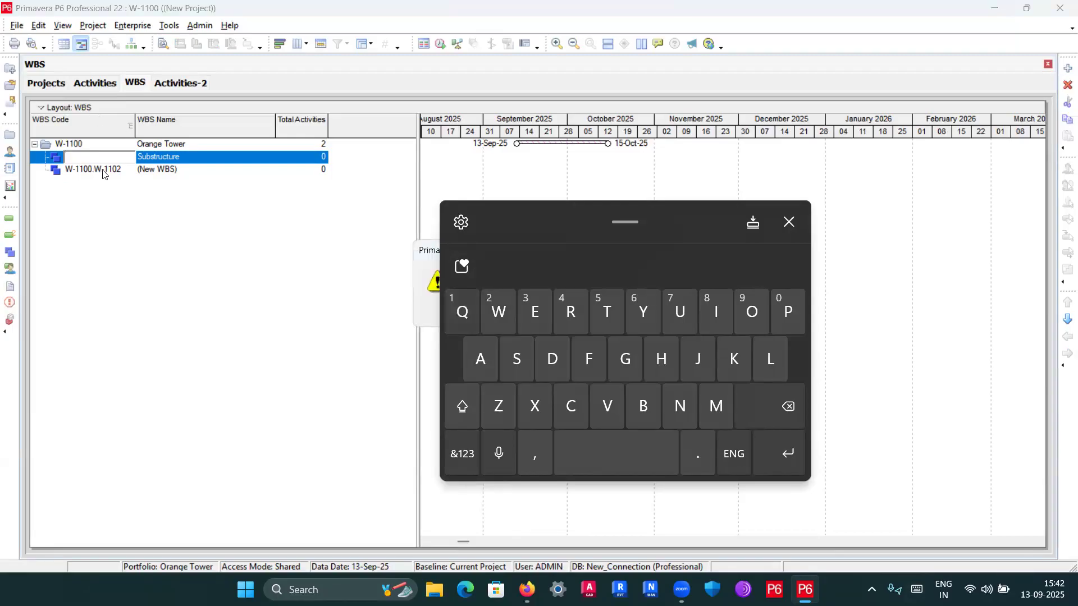
{"action": "left_click", "coordinate": [790, 223]}
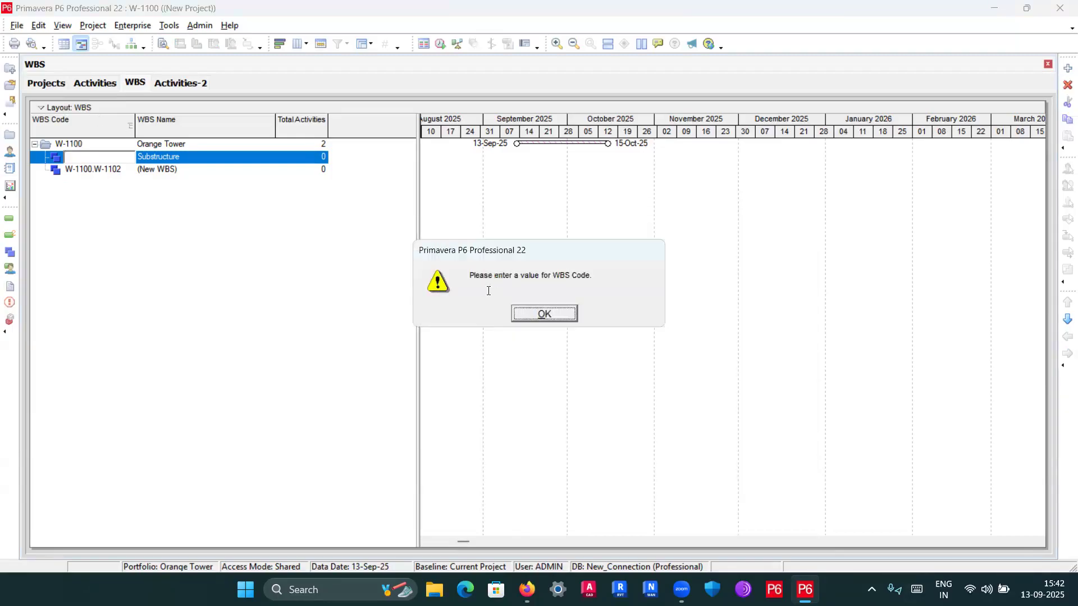
{"action": "left_click", "coordinate": [537, 312]}
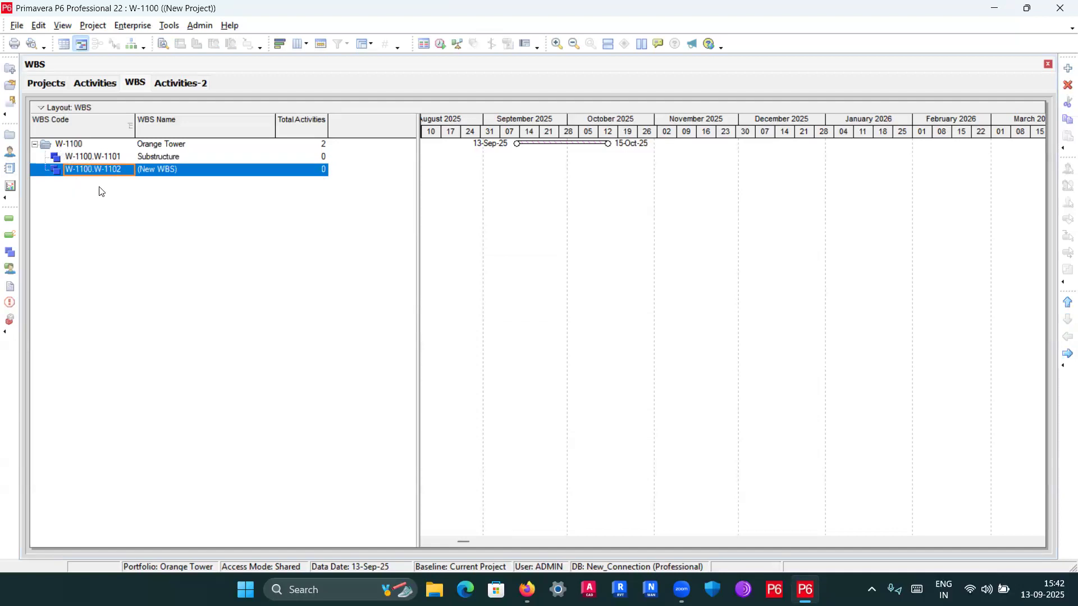
Step: Paste the copied text Super Structure as the WBS name of the W-1102 element
{"action": "left_click", "coordinate": [200, 169]}
{"action": "left_click", "coordinate": [200, 169]}
{"action": "left_click_drag", "start_coordinate": [200, 169], "coordinate": [143, 168]}
{"action": "right_click", "coordinate": [143, 167]}
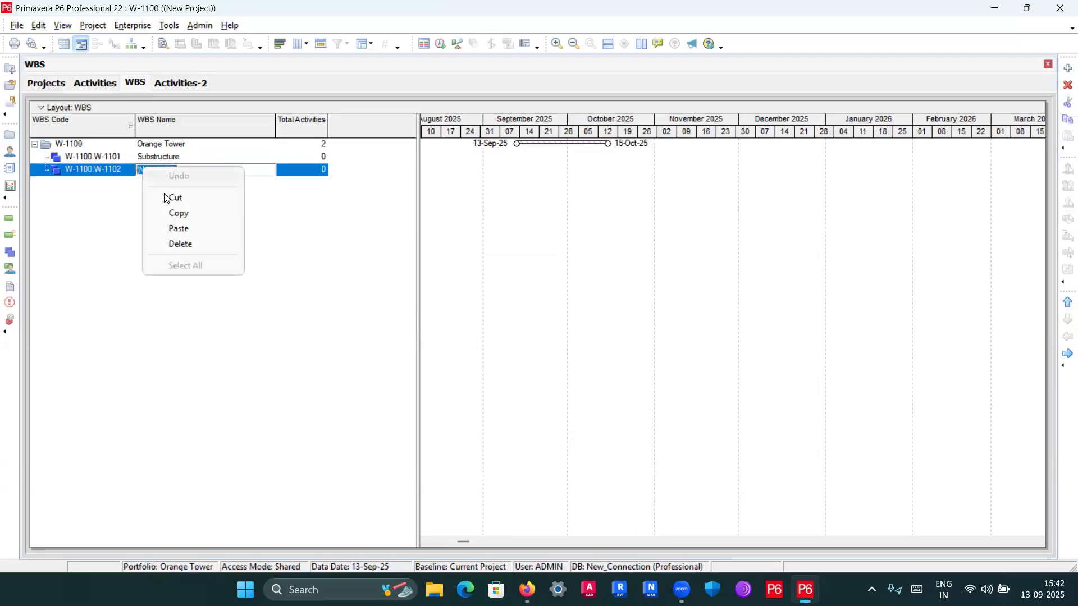
{"action": "left_click", "coordinate": [174, 228]}
{"action": "key", "text": "Return"}
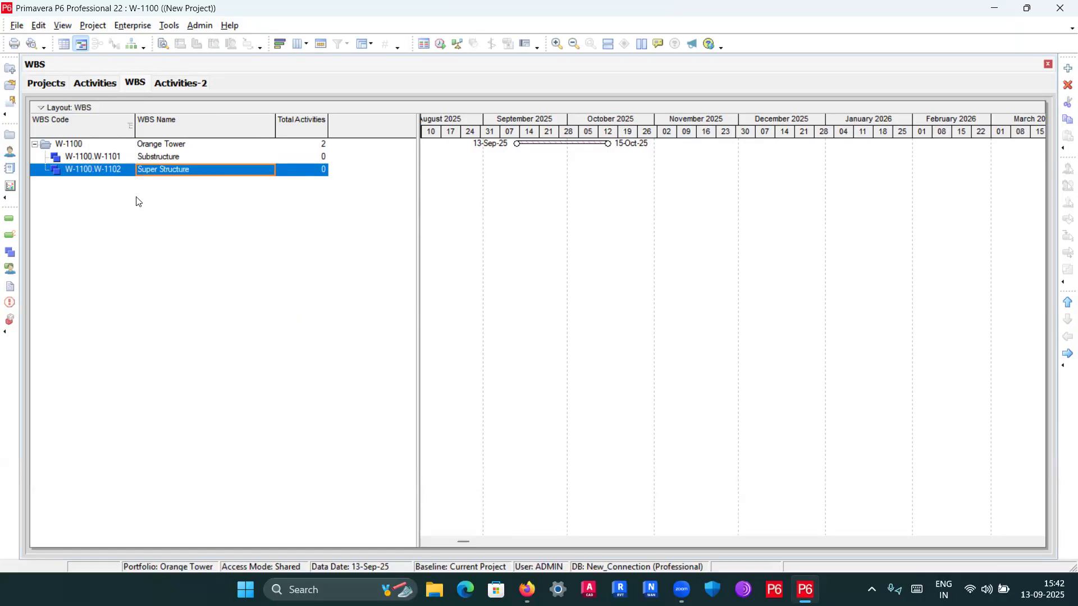
Step: Add a child WBS element under the Super Structure element
{"action": "left_click", "coordinate": [102, 171]}
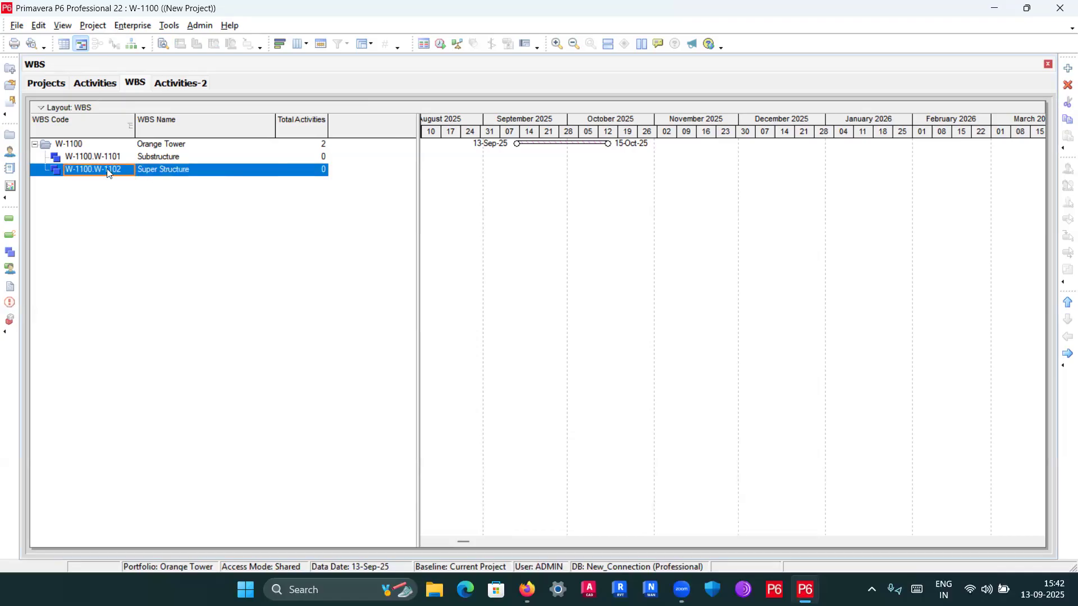
{"action": "left_click", "coordinate": [1064, 71]}
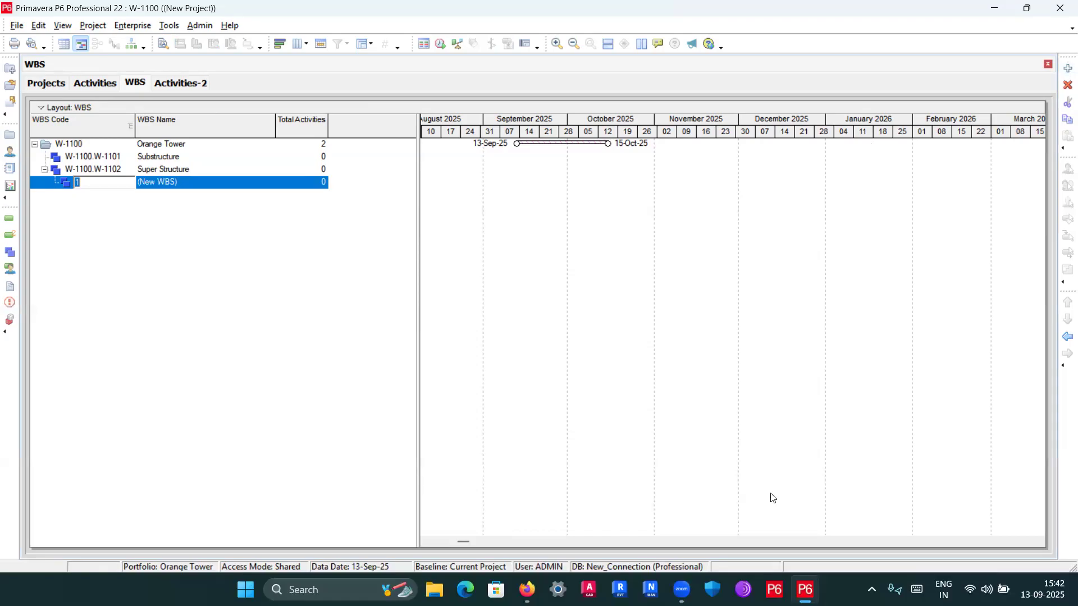
{"action": "left_click", "coordinate": [917, 589]}
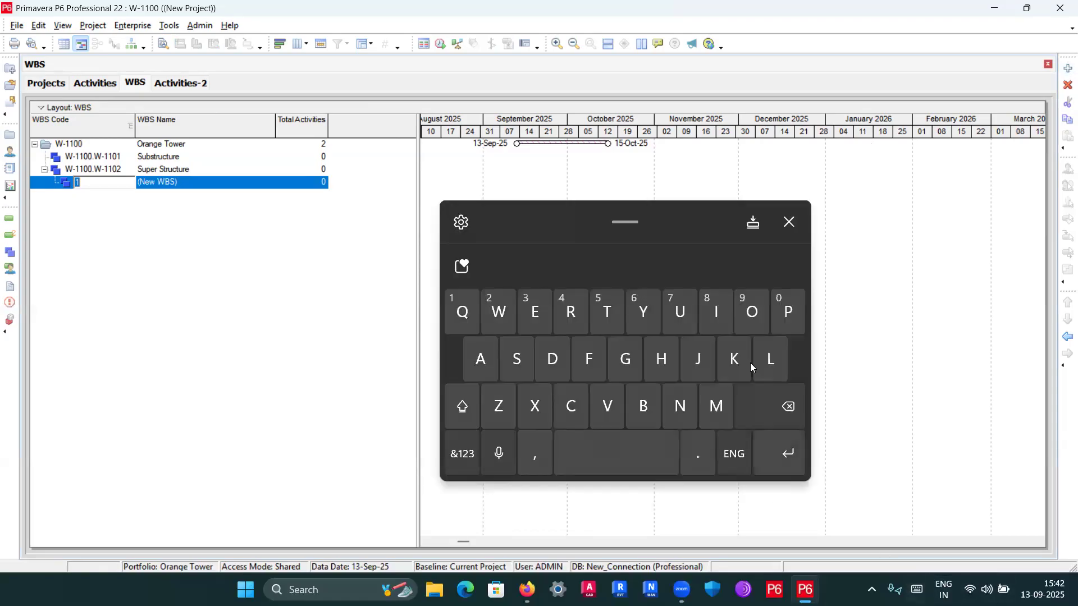
{"action": "type", "text": "In"}
{"action": "type", "text": "ter"}
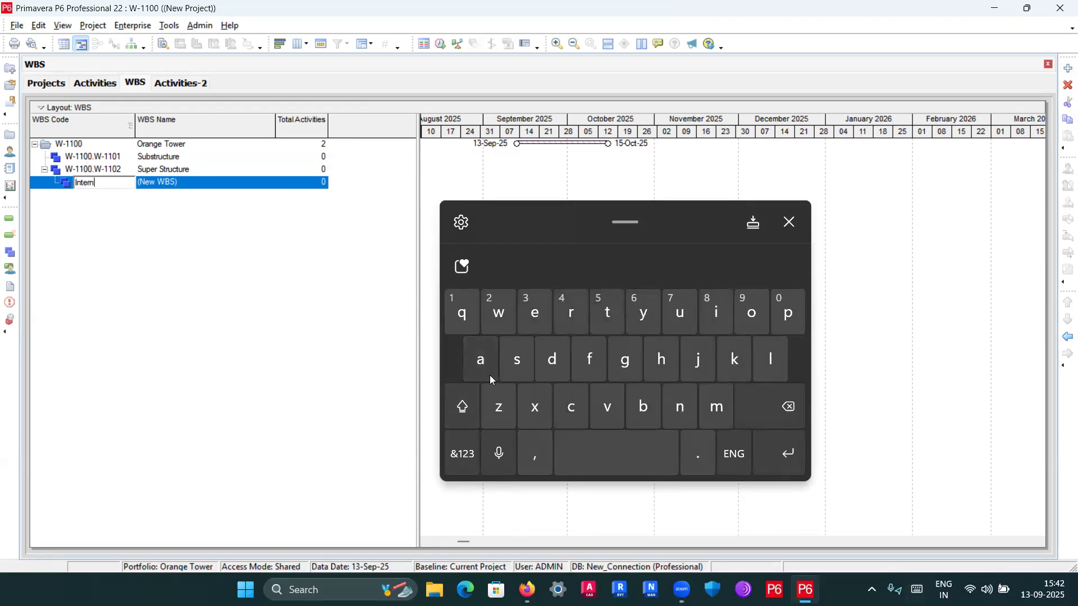
{"action": "key", "text": "BackSpace"}
{"action": "key", "text": "BackSpace"}
{"action": "key", "text": "BackSpace"}
{"action": "key", "text": "BackSpace"}
{"action": "key", "text": "BackSpace"}
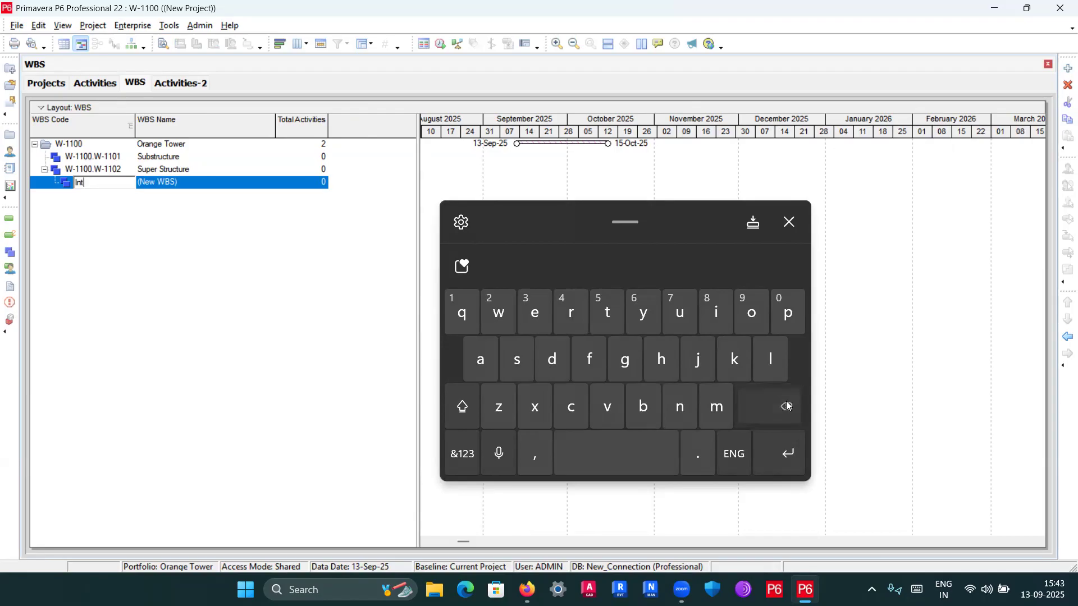
Step: Set the WBS code of the new child element under Super Structure to W-1103
{"action": "left_click", "coordinate": [462, 407]}
{"action": "type", "text": "W"}
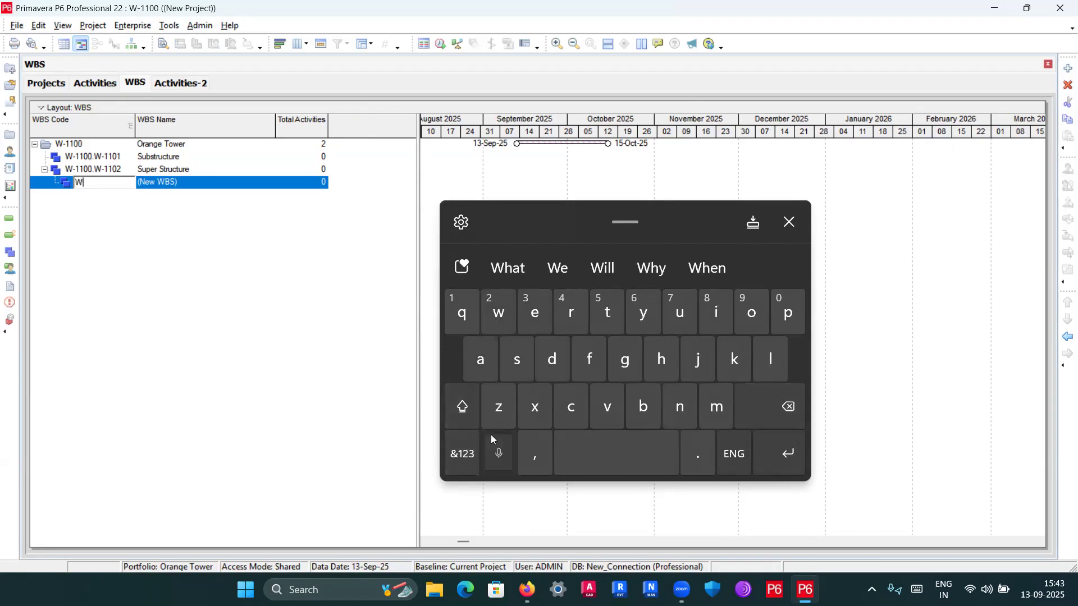
{"action": "left_click", "coordinate": [499, 452]}
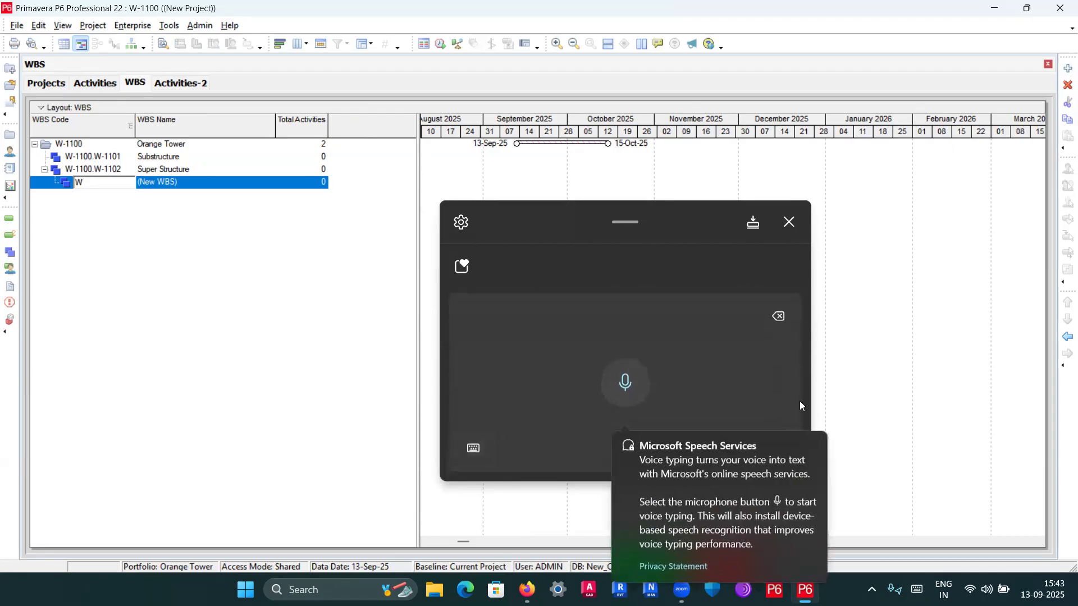
{"action": "left_click", "coordinate": [479, 452]}
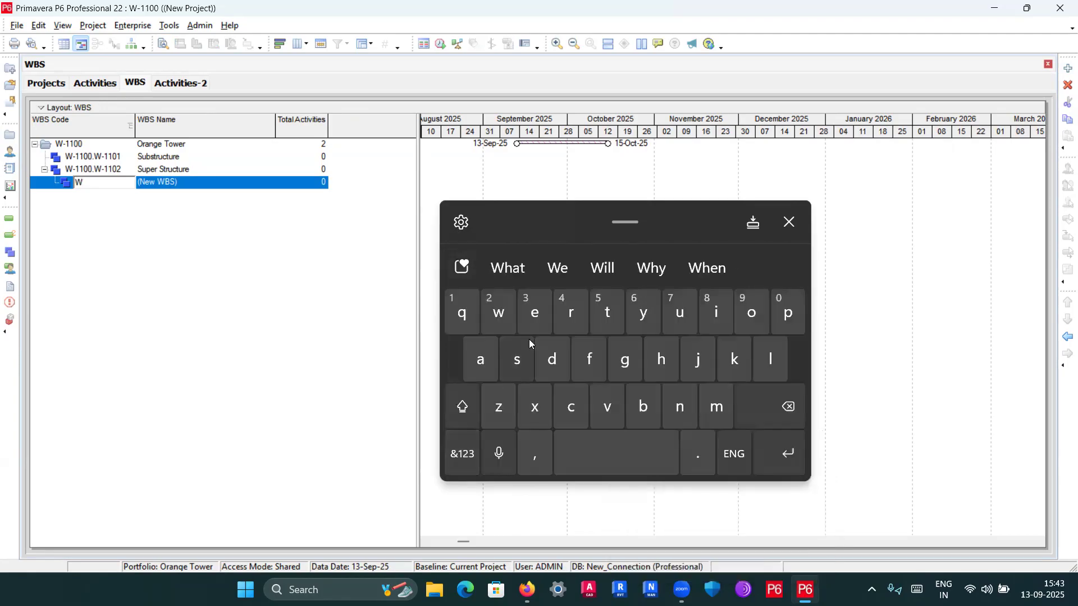
{"action": "left_click", "coordinate": [462, 449]}
{"action": "type", "text": "-"}
{"action": "left_click", "coordinate": [457, 444]}
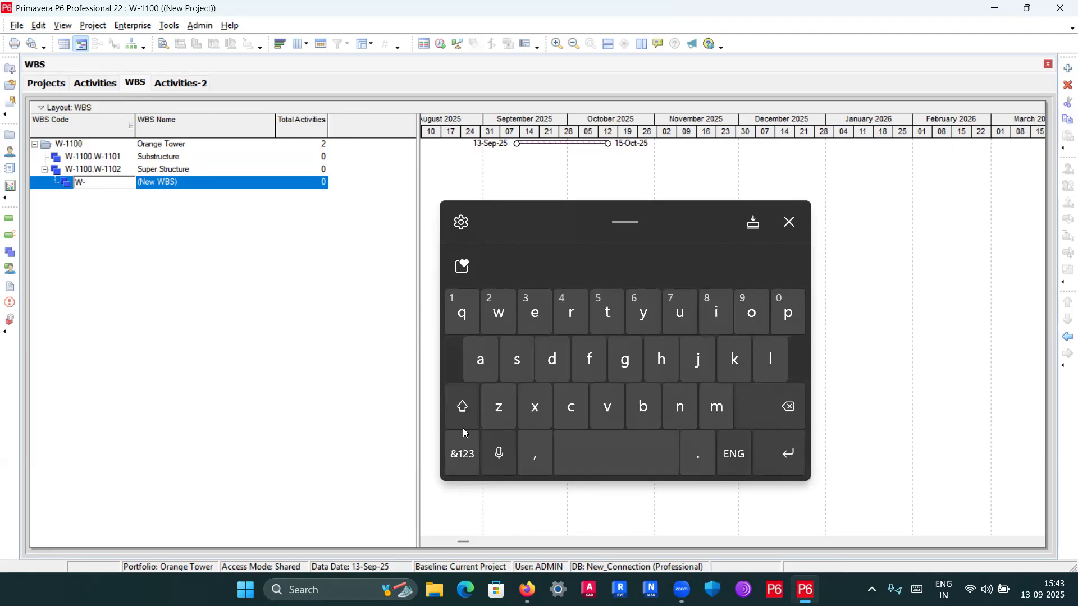
{"action": "left_click", "coordinate": [465, 454]}
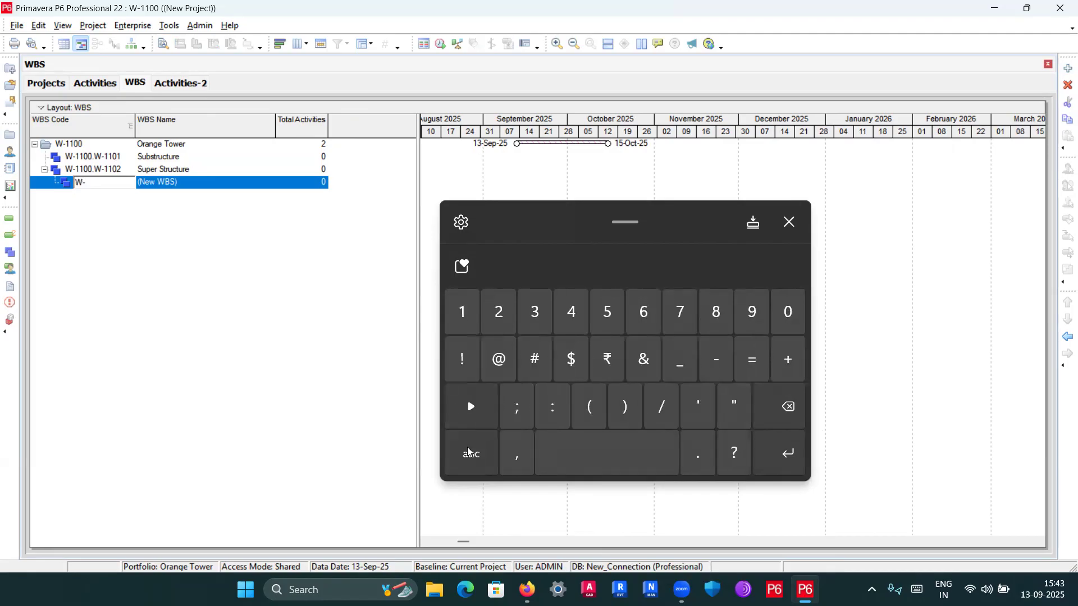
{"action": "left_click", "coordinate": [472, 319]}
{"action": "left_click", "coordinate": [466, 314]}
{"action": "left_click", "coordinate": [790, 313]}
{"action": "left_click", "coordinate": [530, 318]}
{"action": "left_click", "coordinate": [774, 449]}
Step: Enter Internal Finishing as the WBS name of the new W-1103 element under Super Structure
{"action": "left_click", "coordinate": [198, 183]}
{"action": "left_click", "coordinate": [197, 182]}
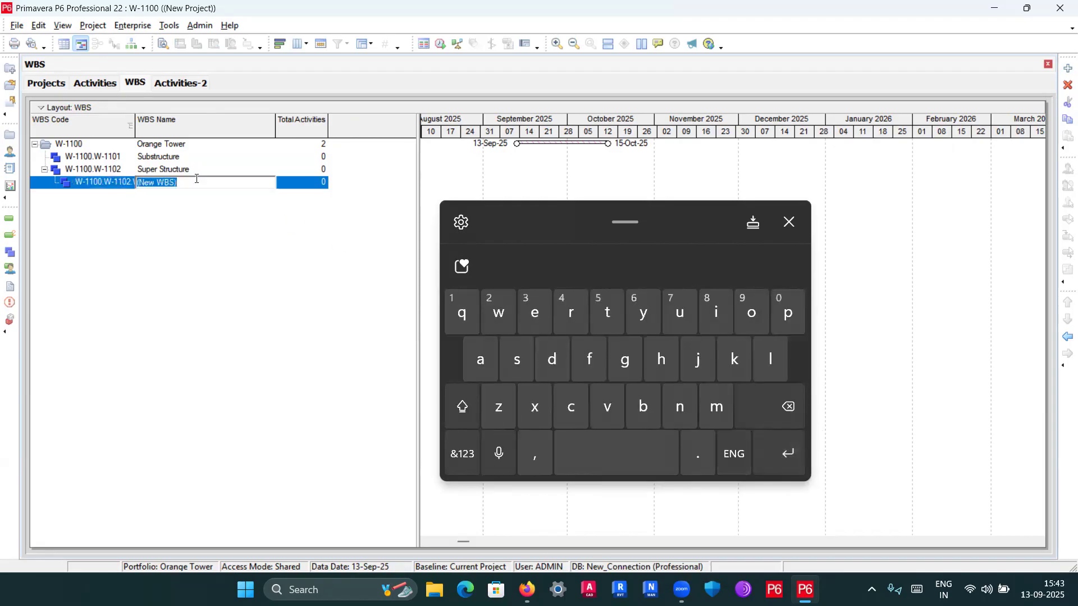
{"action": "left_click", "coordinate": [462, 406]}
{"action": "left_click", "coordinate": [715, 320]}
{"action": "left_click", "coordinate": [680, 407]}
{"action": "left_click", "coordinate": [607, 313]}
{"action": "left_click", "coordinate": [535, 312]}
{"action": "left_click", "coordinate": [579, 332]}
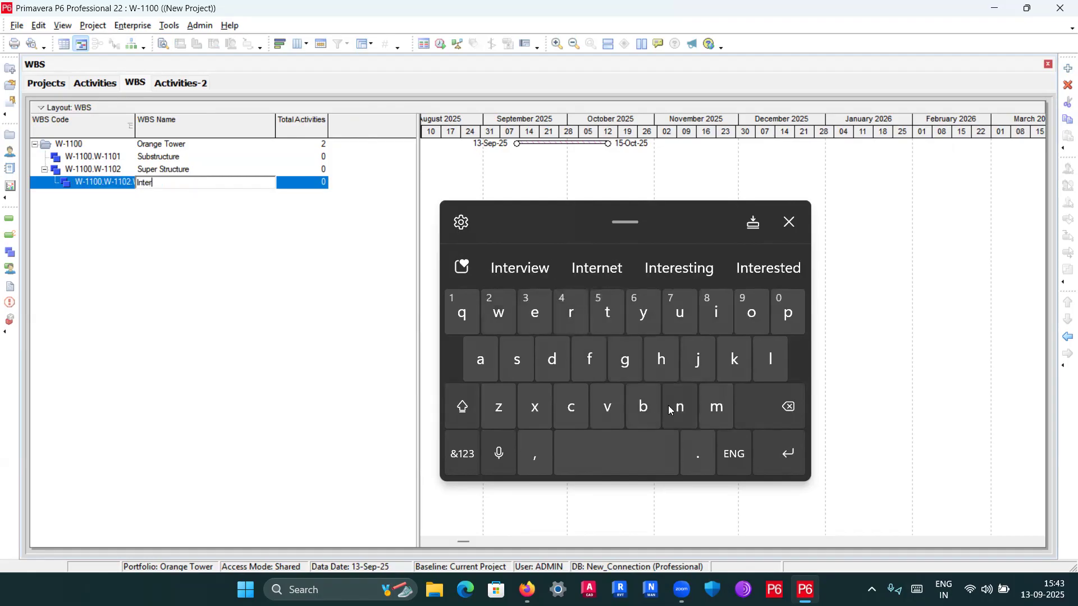
{"action": "type", "text": "nal"}
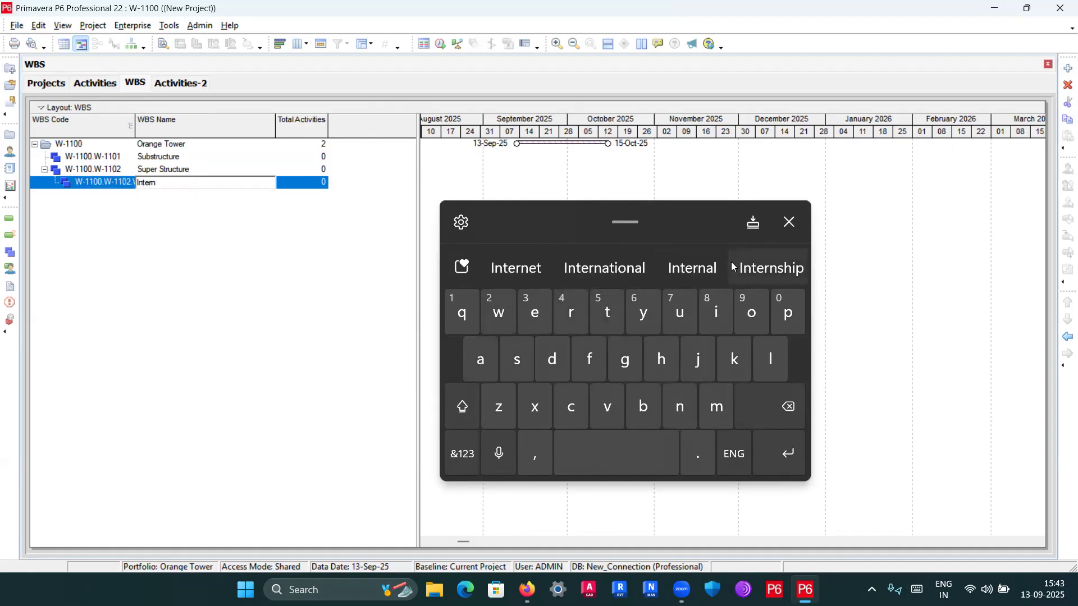
{"action": "left_click", "coordinate": [693, 268]}
{"action": "left_click", "coordinate": [462, 407]}
{"action": "left_click", "coordinate": [521, 360]}
{"action": "left_click", "coordinate": [755, 399]}
{"action": "left_click", "coordinate": [467, 403]}
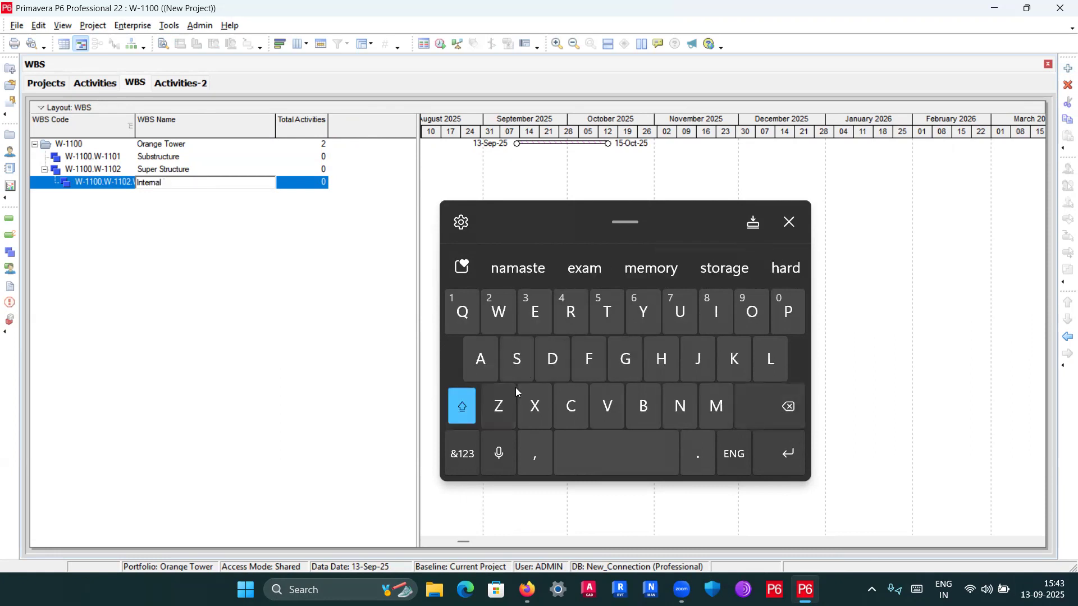
{"action": "left_click", "coordinate": [600, 359]}
{"action": "left_click", "coordinate": [724, 299]}
{"action": "left_click", "coordinate": [679, 402]}
{"action": "left_click", "coordinate": [711, 320]}
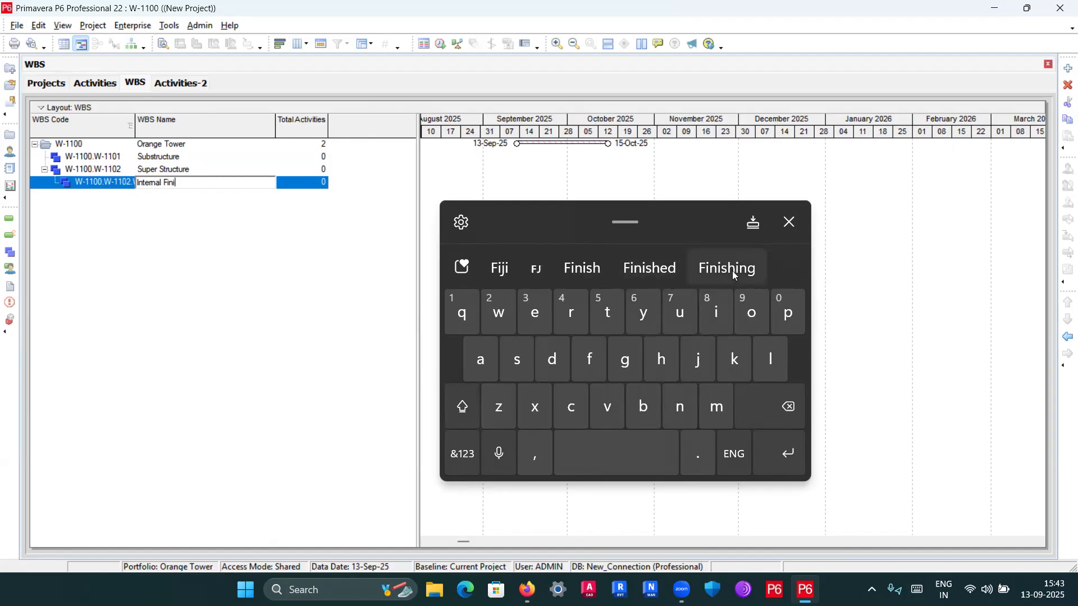
{"action": "left_click", "coordinate": [702, 275]}
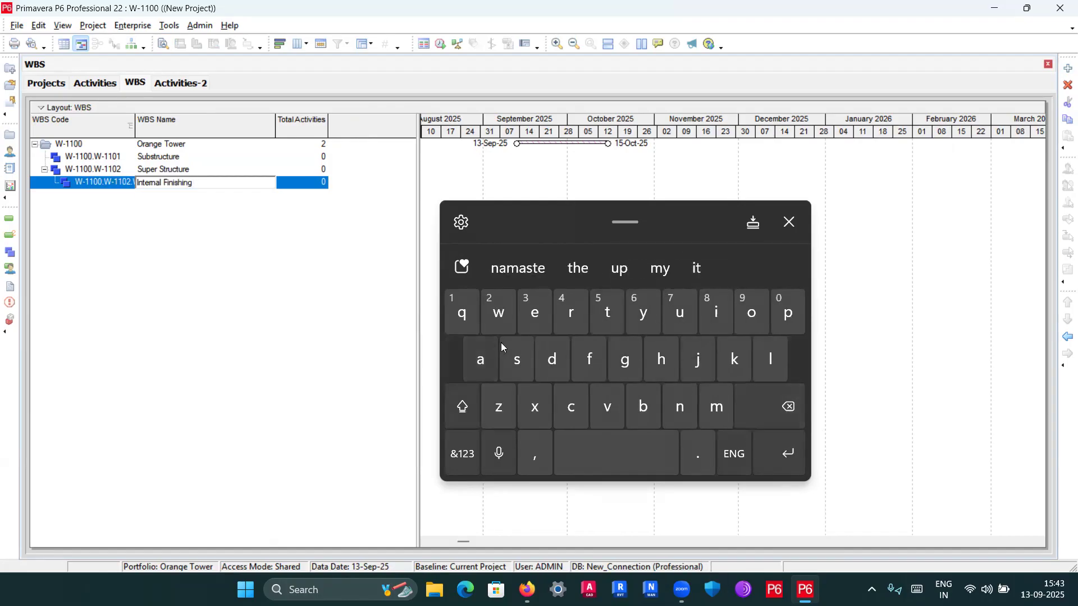
Step: Shorten the WBS name of the W-1103 element to Internal Finish and close the on-screen keyboard
{"action": "left_click", "coordinate": [762, 387]}
{"action": "left_click", "coordinate": [759, 389]}
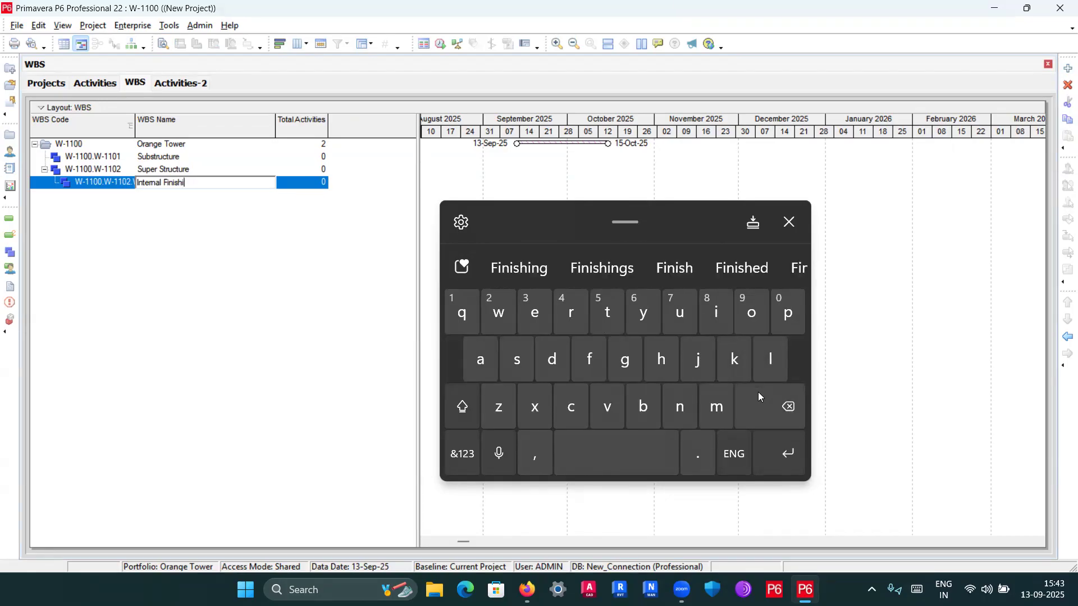
{"action": "left_click", "coordinate": [676, 268]}
{"action": "left_click", "coordinate": [788, 454]}
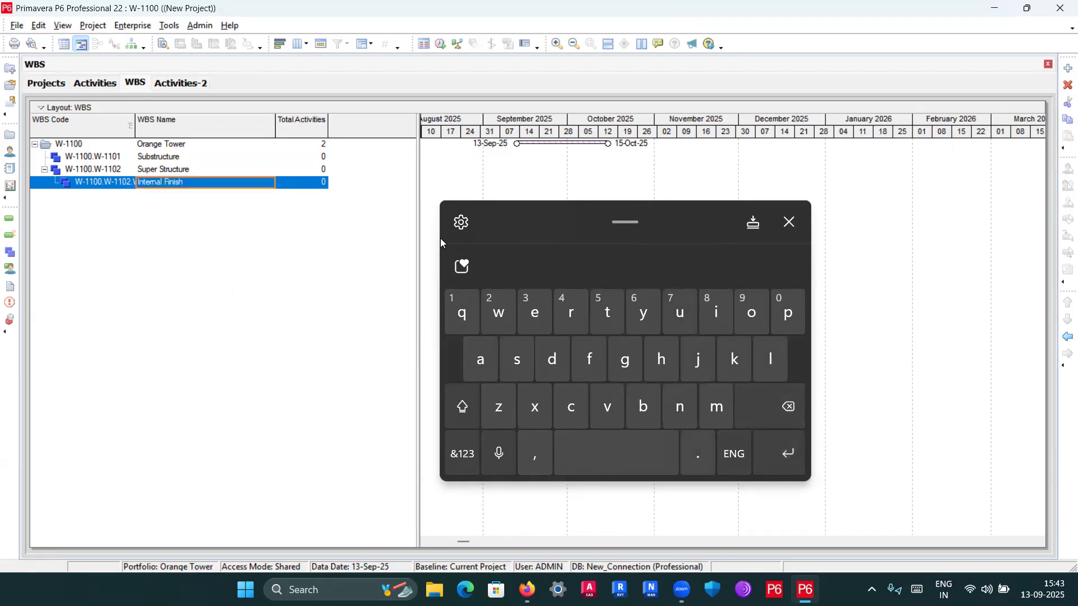
{"action": "left_click", "coordinate": [789, 222]}
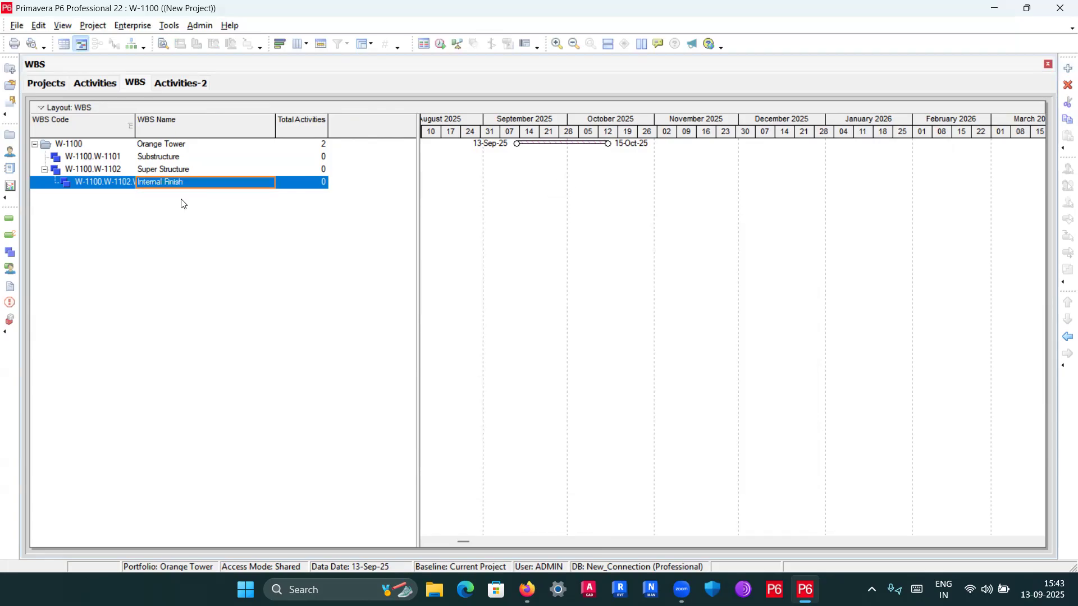
Step: Add a WBS element below Internal Finish and outdent it one level so it sits directly under Super Structure
{"action": "right_click", "coordinate": [155, 186]}
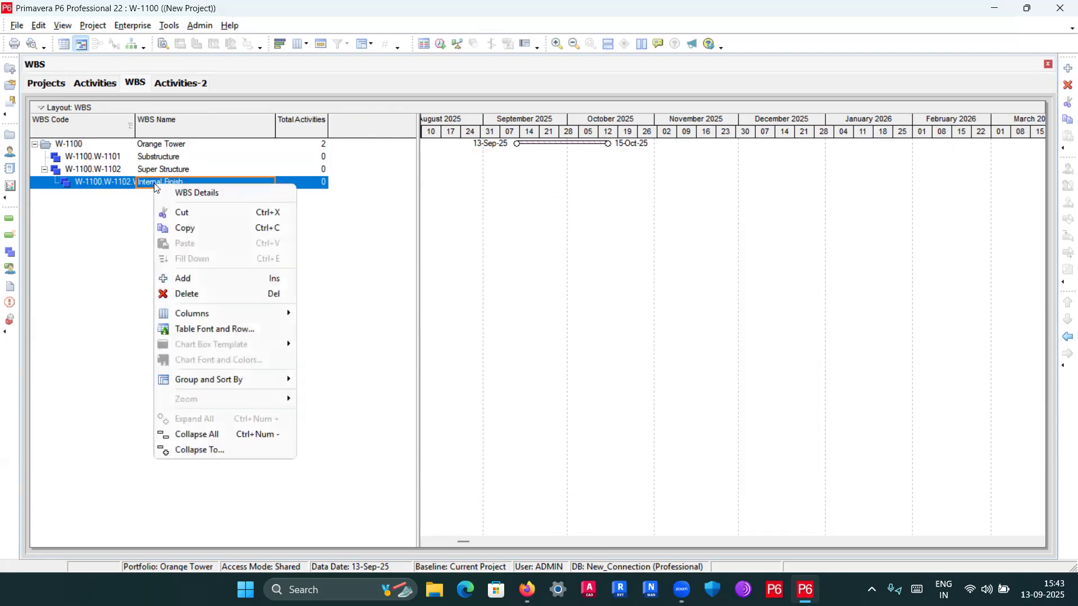
{"action": "left_click", "coordinate": [183, 278]}
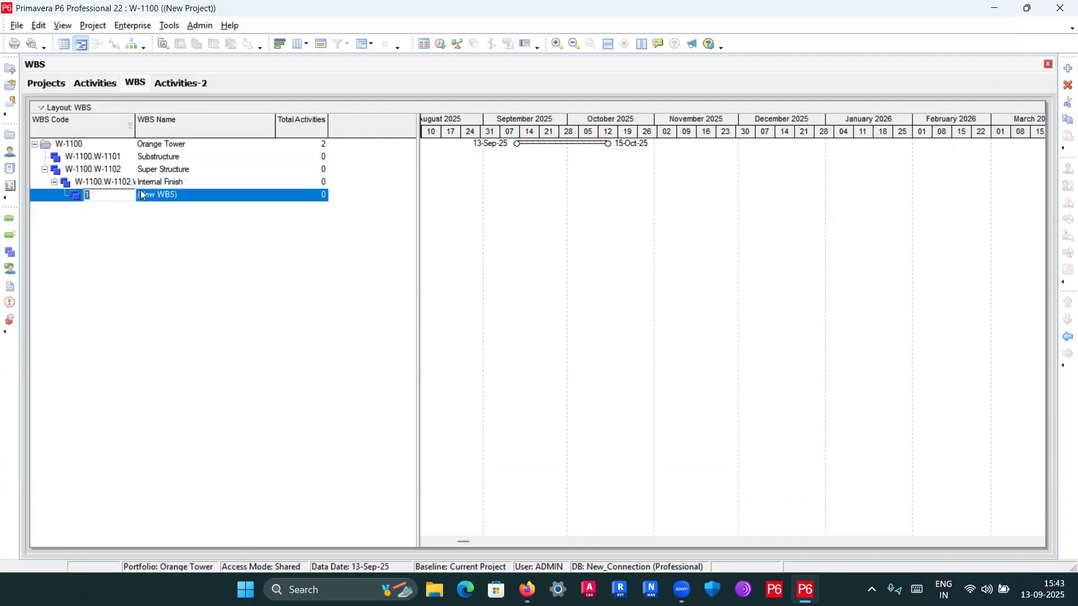
{"action": "left_click_drag", "start_coordinate": [135, 124], "coordinate": [222, 125]}
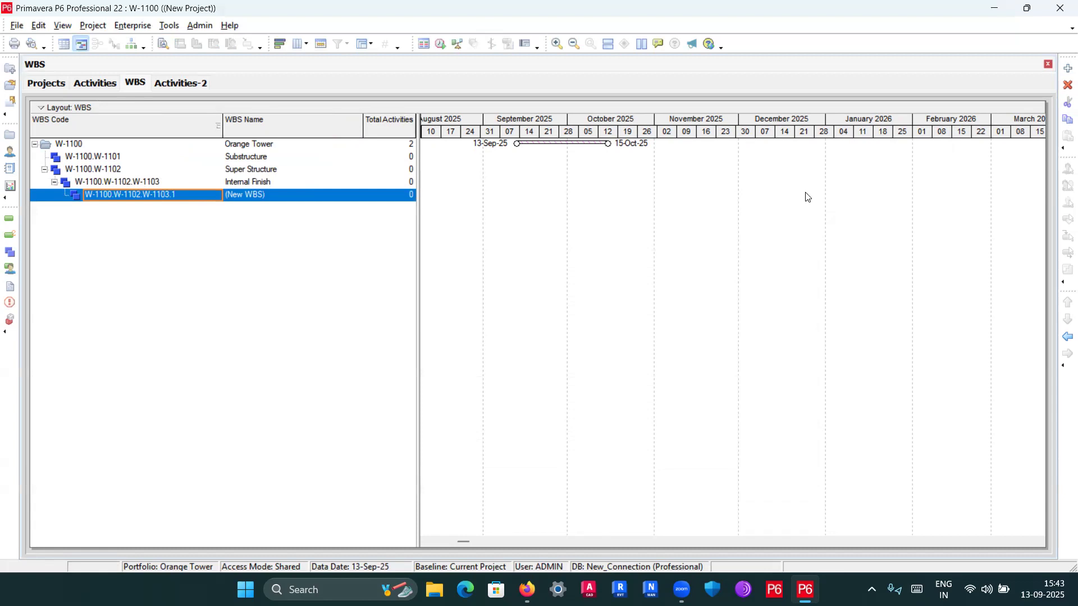
{"action": "left_click", "coordinate": [1067, 338]}
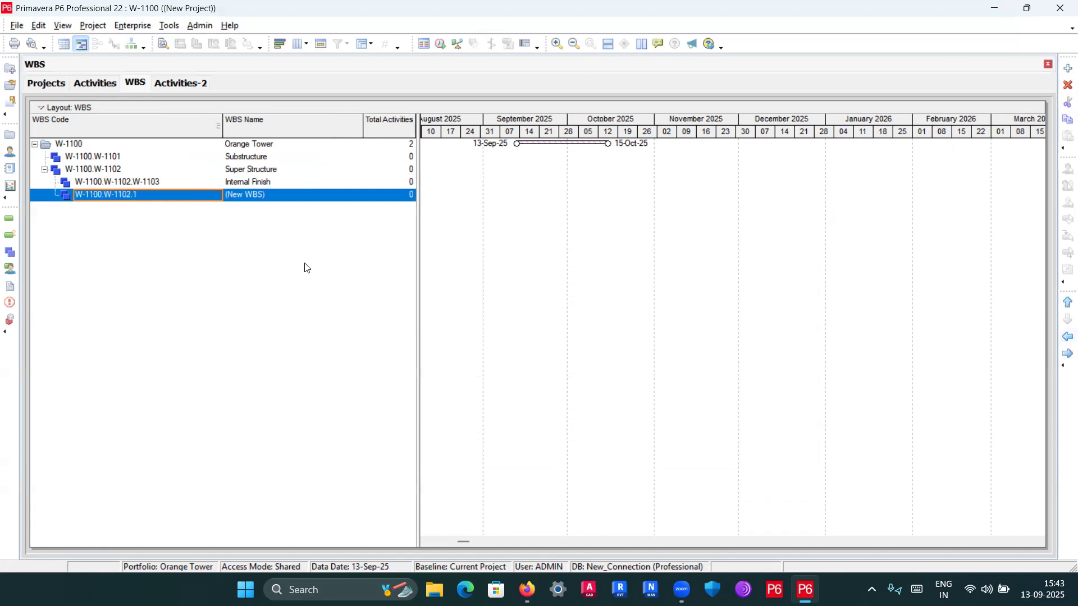
Step: Compare the hierarchy levels of Super Structure, Internal Finish and the new WBS element
{"action": "left_click", "coordinate": [147, 183]}
{"action": "left_click", "coordinate": [114, 194]}
{"action": "left_click", "coordinate": [113, 180]}
{"action": "left_click", "coordinate": [139, 168]}
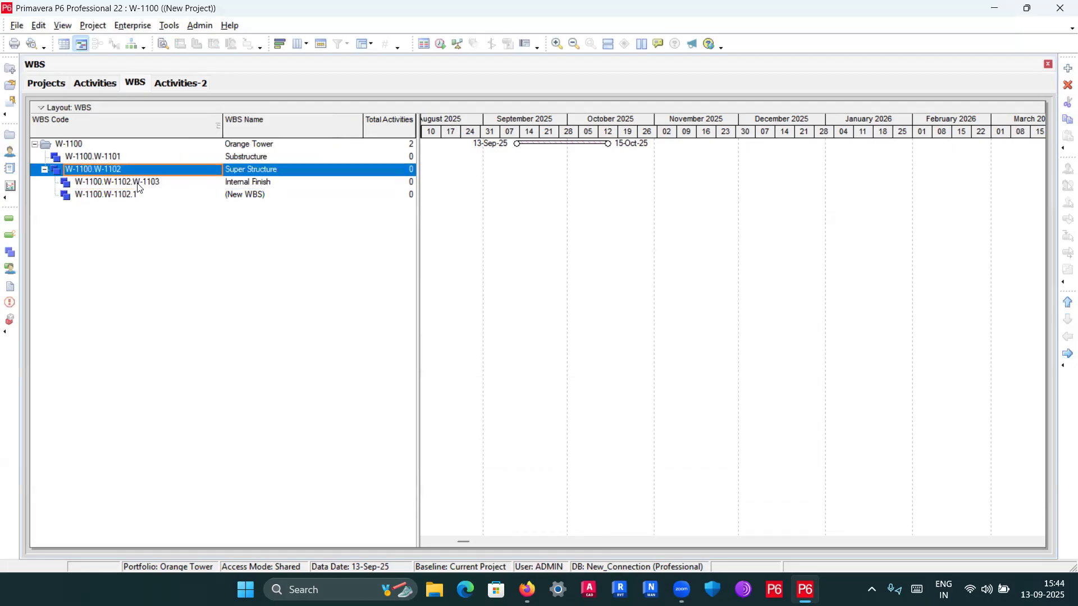
{"action": "double_click", "coordinate": [138, 183]}
{"action": "left_click", "coordinate": [118, 197]}
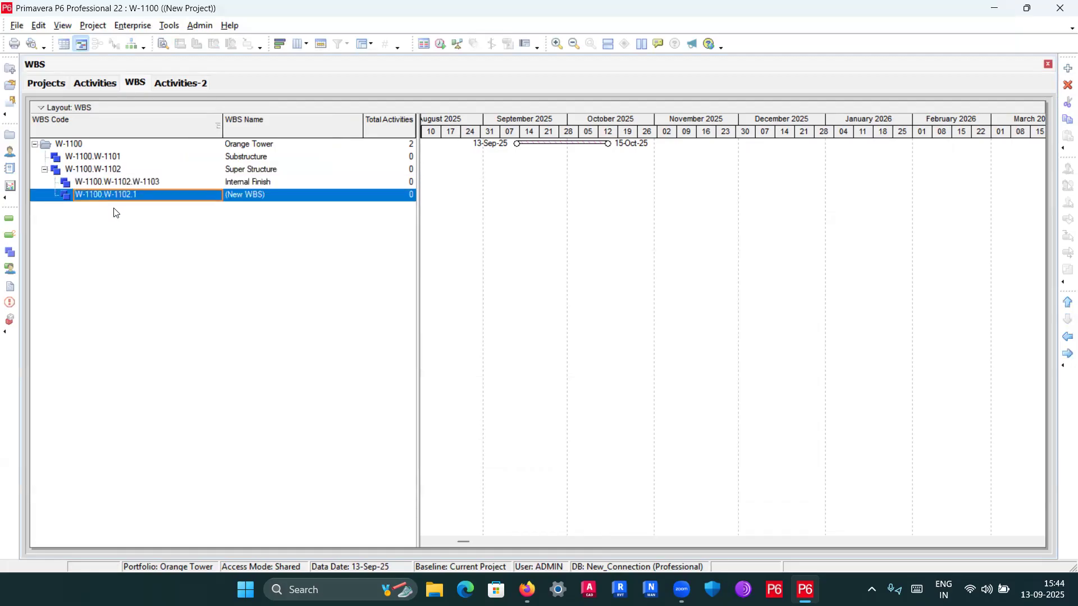
Step: Set the WBS name of the new element beside Internal Finish to External Finish
{"action": "left_click", "coordinate": [261, 197]}
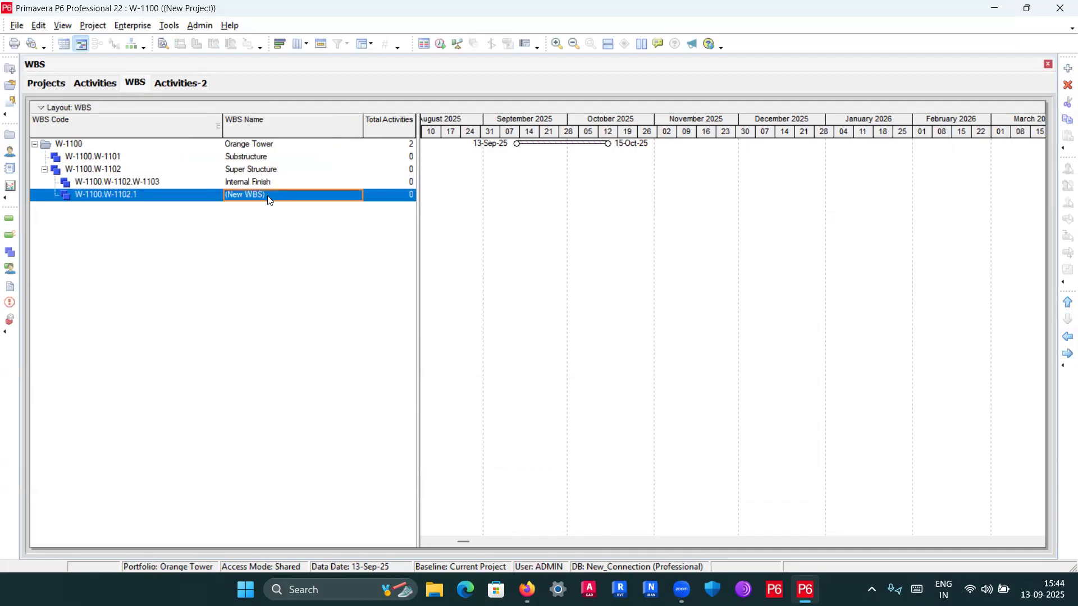
{"action": "left_click", "coordinate": [149, 195]}
{"action": "left_click", "coordinate": [275, 195]}
{"action": "left_click", "coordinate": [265, 195]}
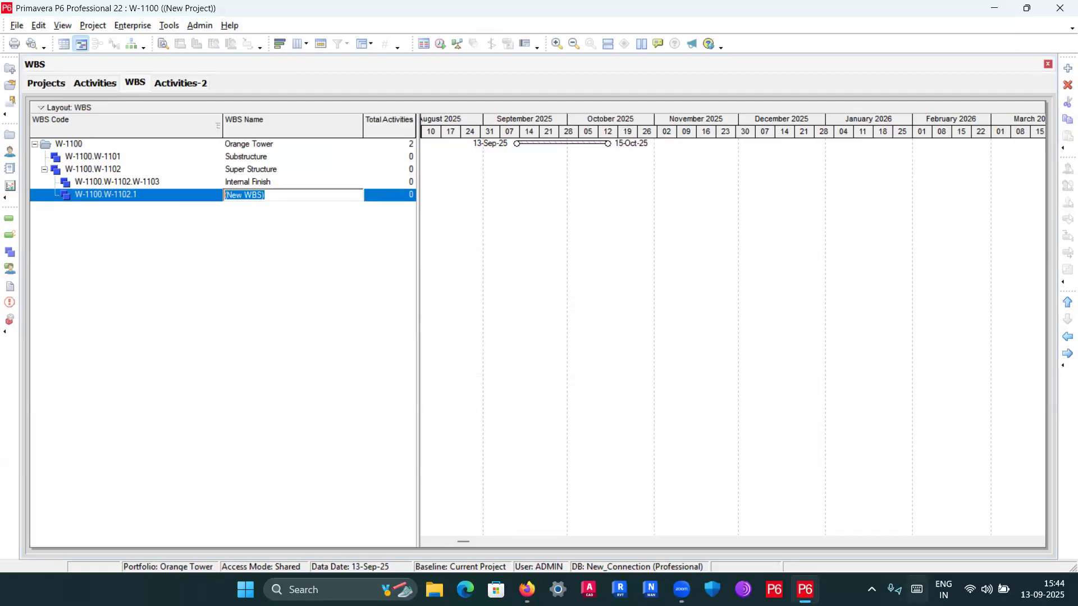
{"action": "left_click", "coordinate": [917, 590]}
{"action": "left_click", "coordinate": [533, 321]}
{"action": "left_click", "coordinate": [538, 418]}
{"action": "left_click", "coordinate": [597, 331]}
{"action": "left_click", "coordinate": [549, 317]}
{"action": "left_click", "coordinate": [573, 316]}
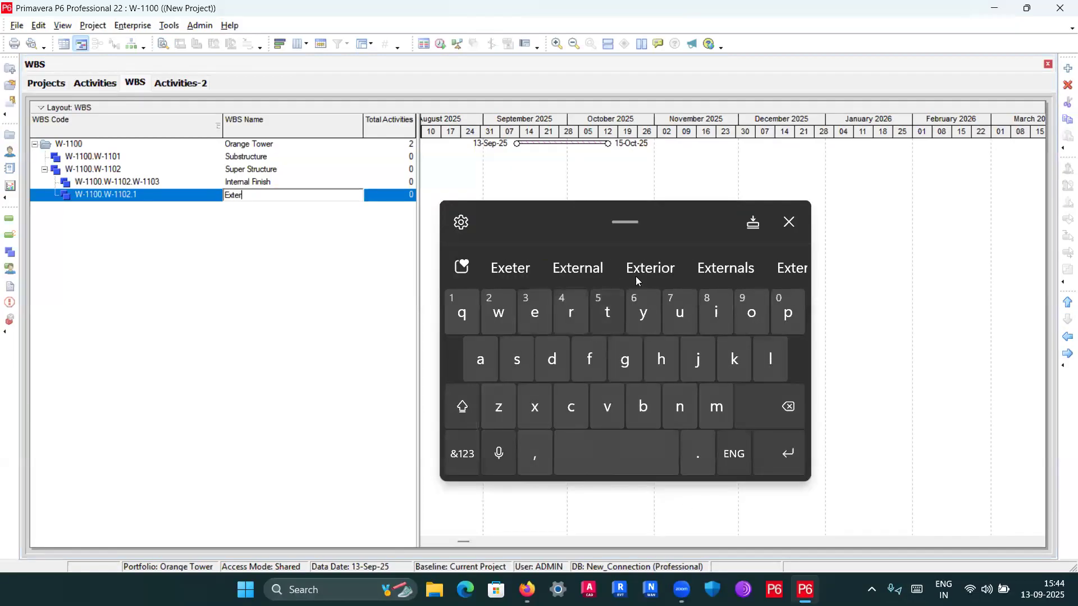
{"action": "left_click", "coordinate": [595, 269]}
{"action": "left_click", "coordinate": [583, 355]}
{"action": "left_click", "coordinate": [710, 312]}
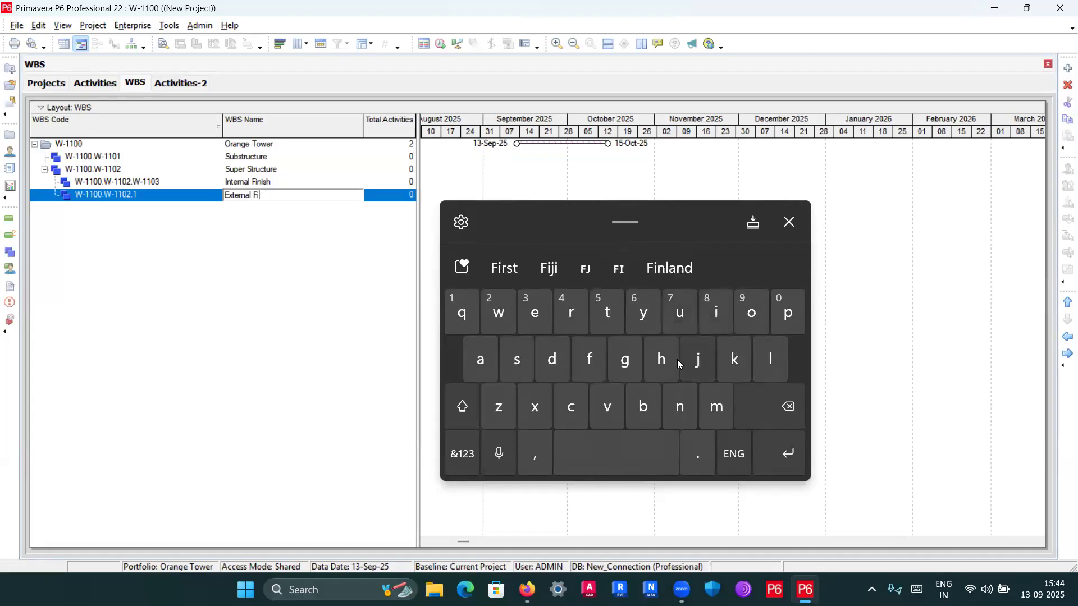
{"action": "left_click", "coordinate": [684, 415]}
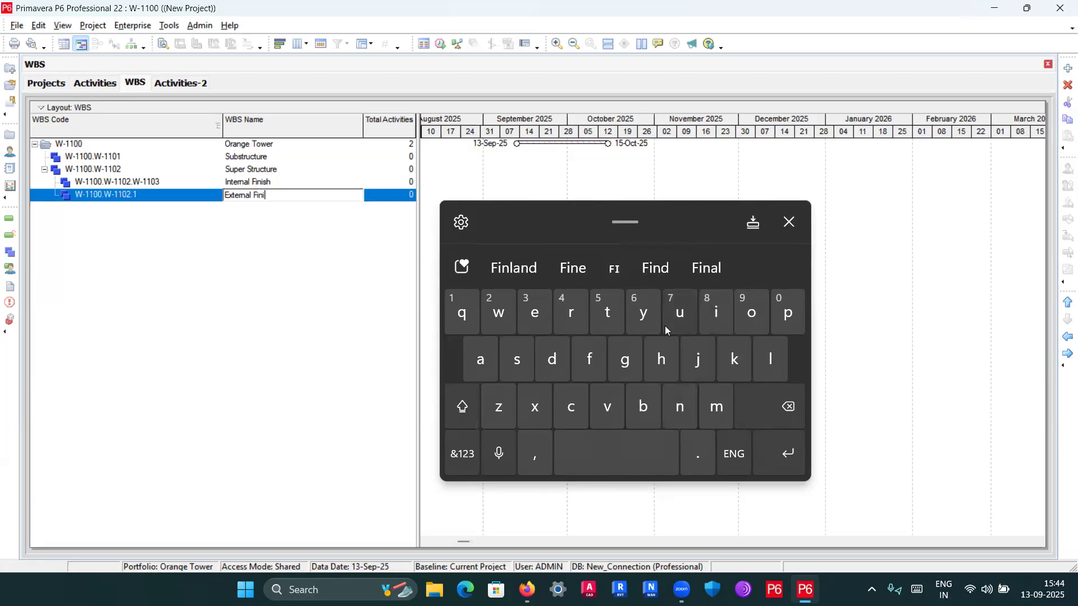
{"action": "left_click", "coordinate": [593, 269]}
{"action": "left_click", "coordinate": [787, 454]}
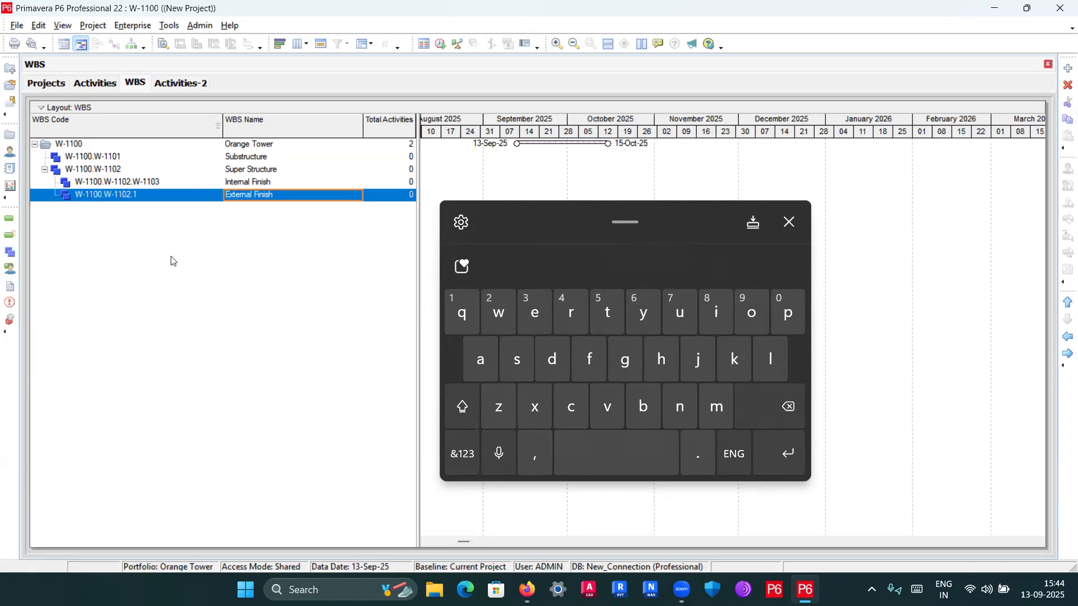
Step: In the Activities view, collapse the Super Structure group and widen the Activity ID column
{"action": "left_click", "coordinate": [115, 86]}
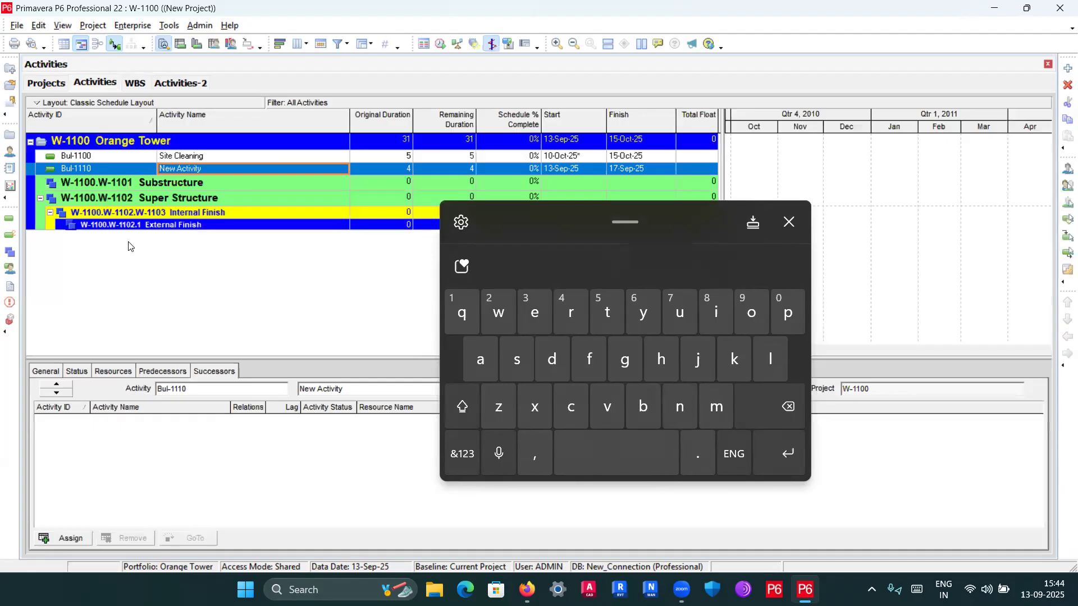
{"action": "left_click", "coordinate": [789, 222]}
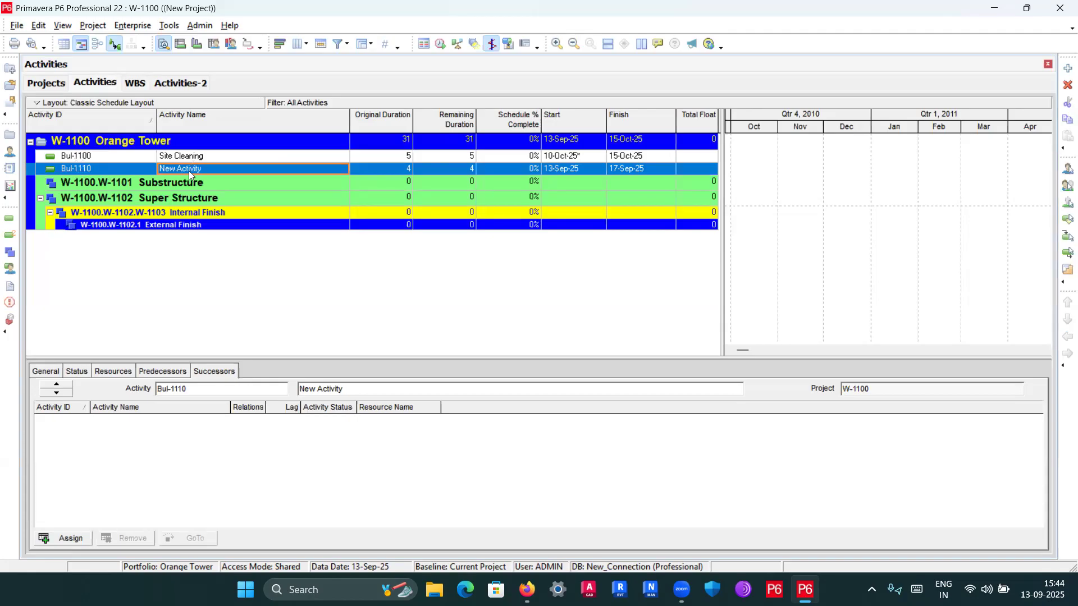
{"action": "left_click", "coordinate": [40, 199]}
{"action": "left_click", "coordinate": [43, 202]}
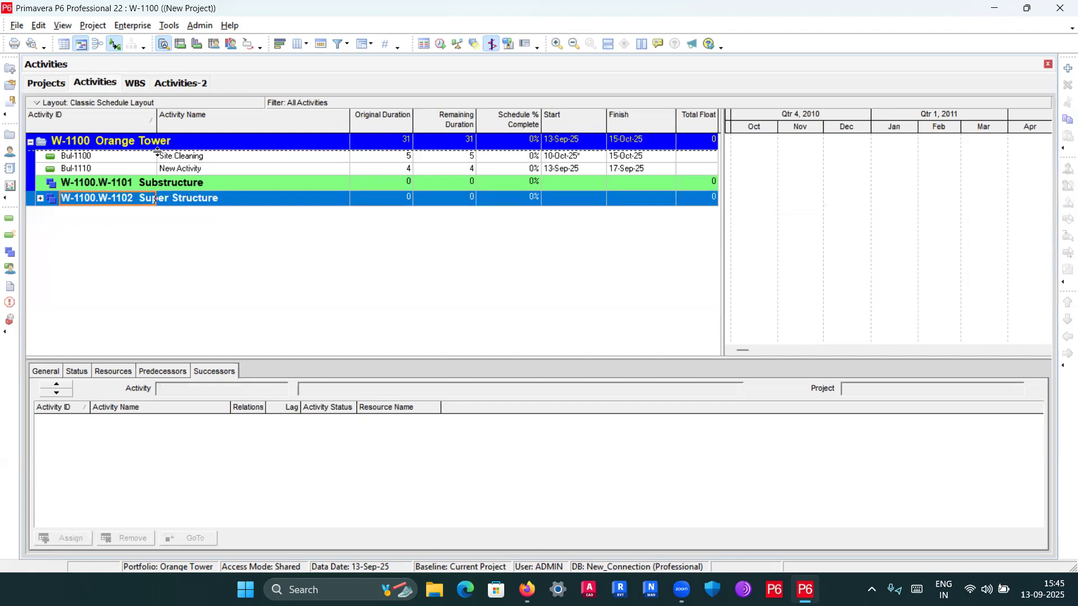
{"action": "left_click_drag", "start_coordinate": [157, 119], "coordinate": [252, 123]}
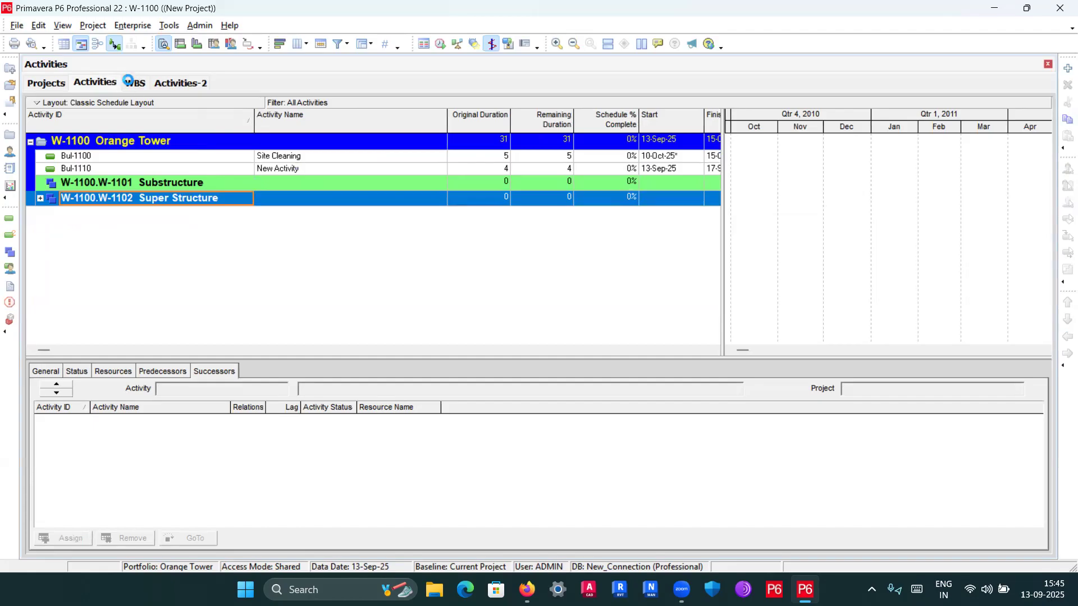
Step: Compare the Super Structure breakdown between the WBS and Activities views by expanding and collapsing its group
{"action": "left_click", "coordinate": [135, 83]}
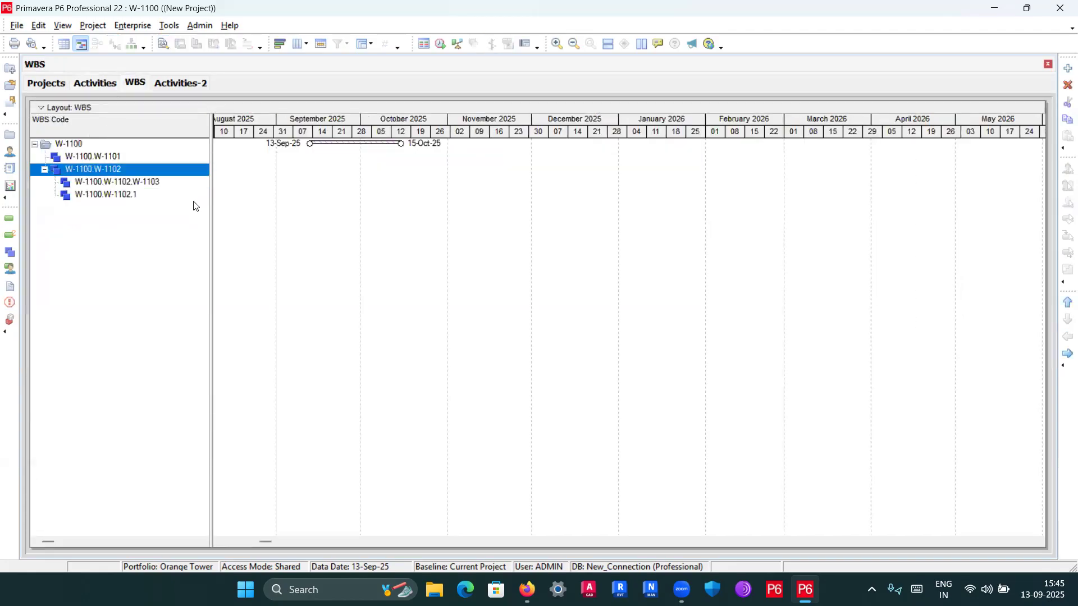
{"action": "left_click", "coordinate": [93, 86]}
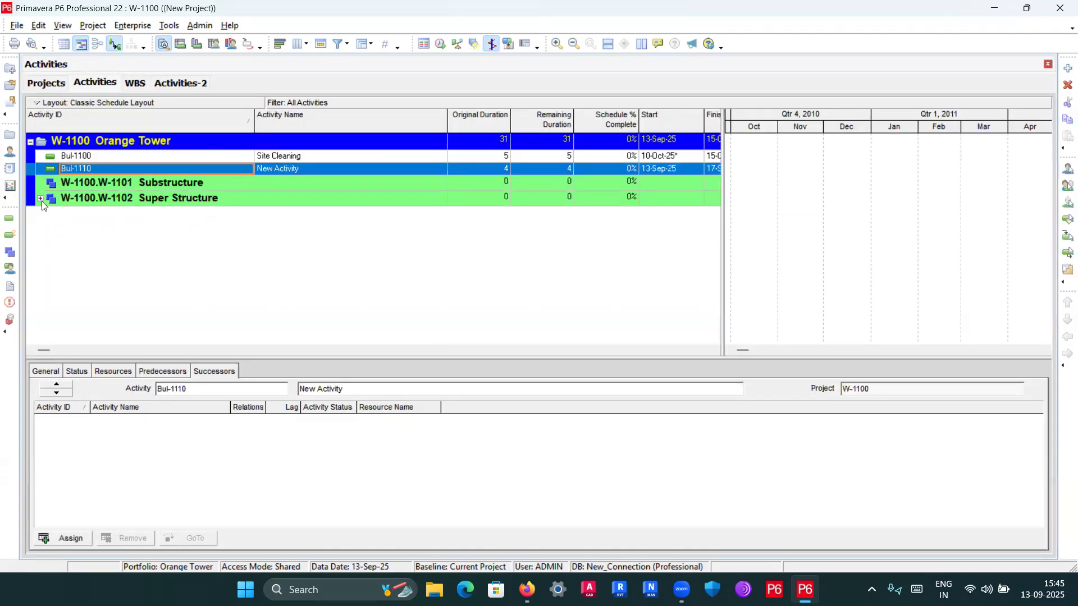
{"action": "left_click", "coordinate": [41, 198]}
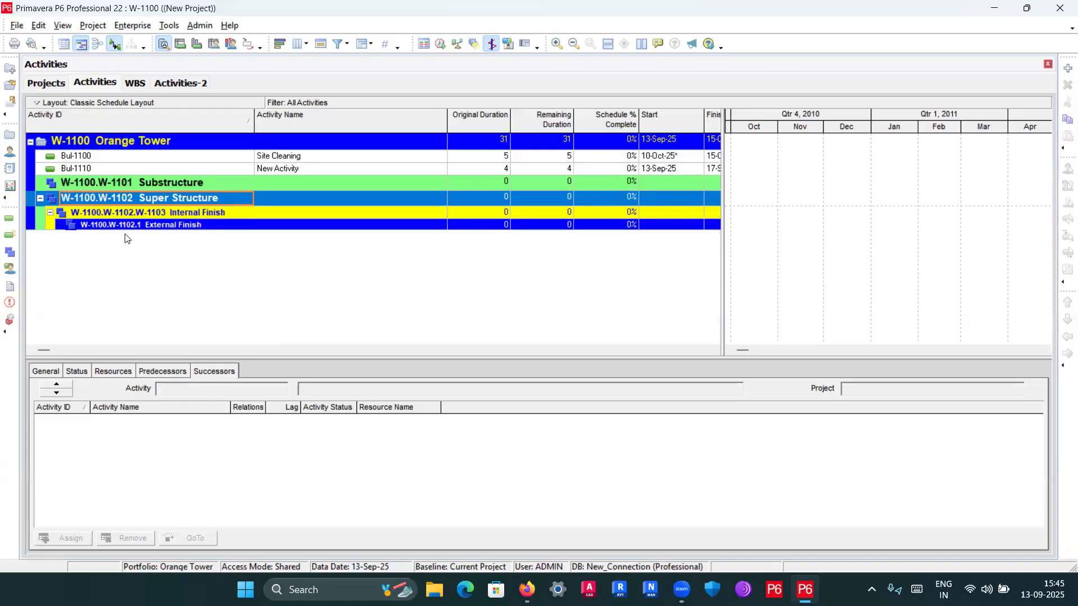
{"action": "left_click", "coordinate": [40, 198]}
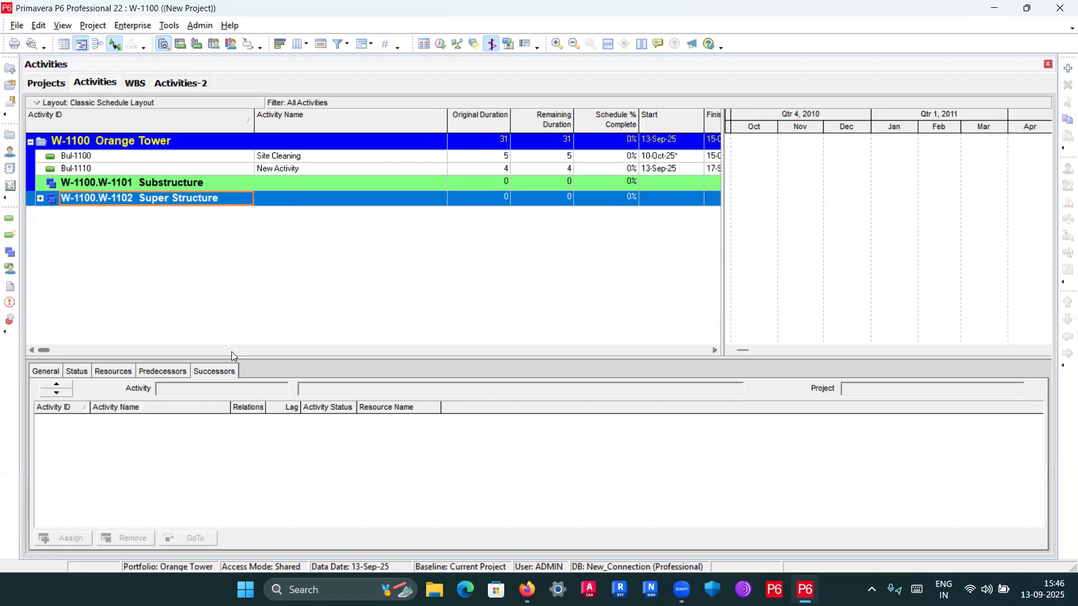
{"action": "left_click", "coordinate": [134, 83]}
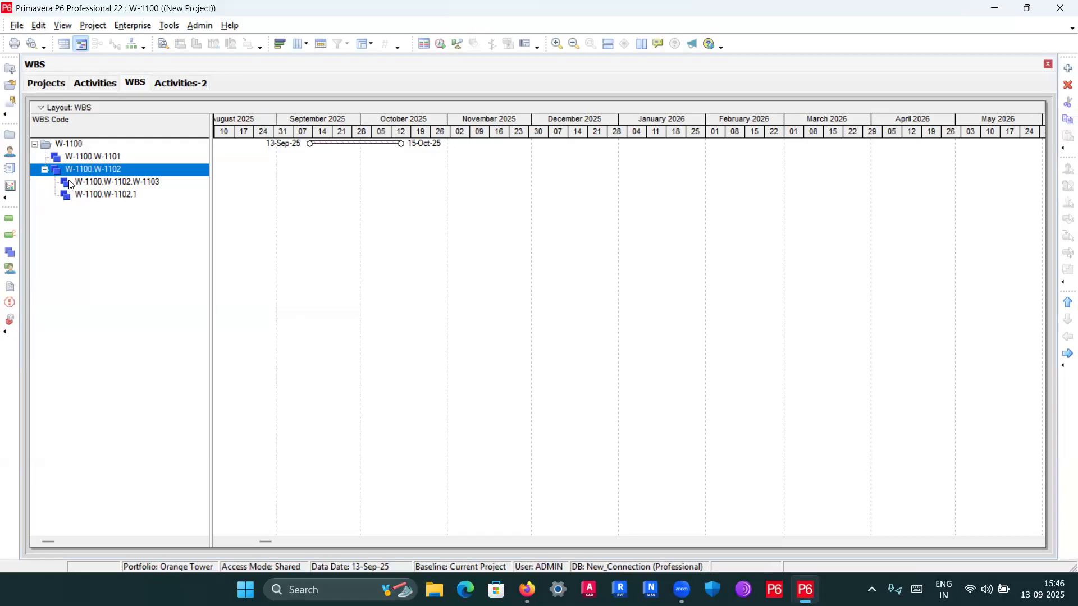
{"action": "left_click", "coordinate": [45, 169]}
{"action": "left_click", "coordinate": [45, 169]}
{"action": "left_click", "coordinate": [104, 84]}
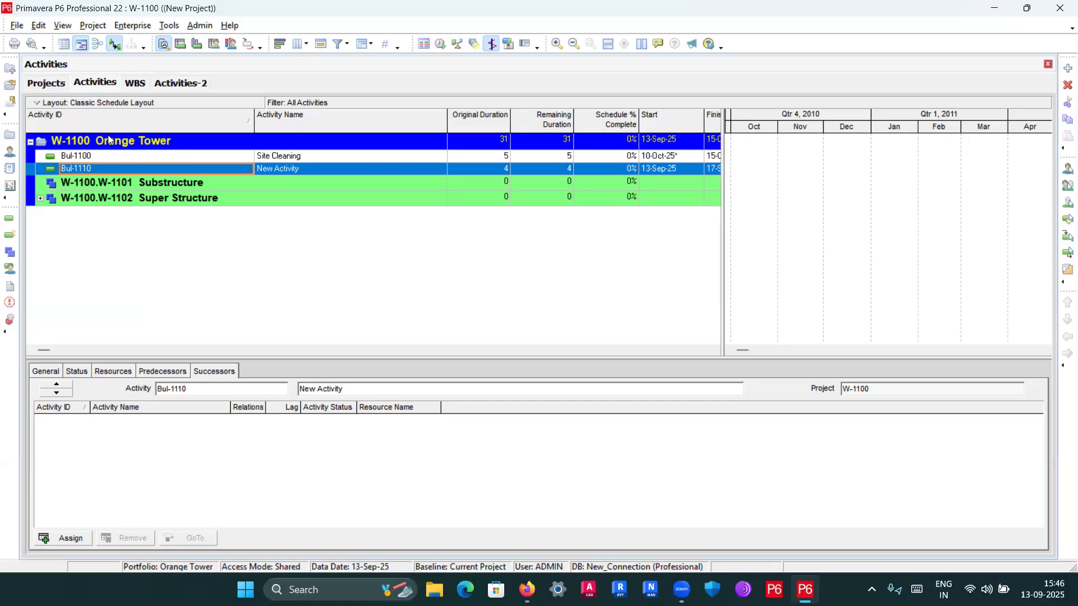
Step: Review the Director element and the W-1100 project in the Projects view, and return through Activities to the WBS view
{"action": "left_click", "coordinate": [55, 86]}
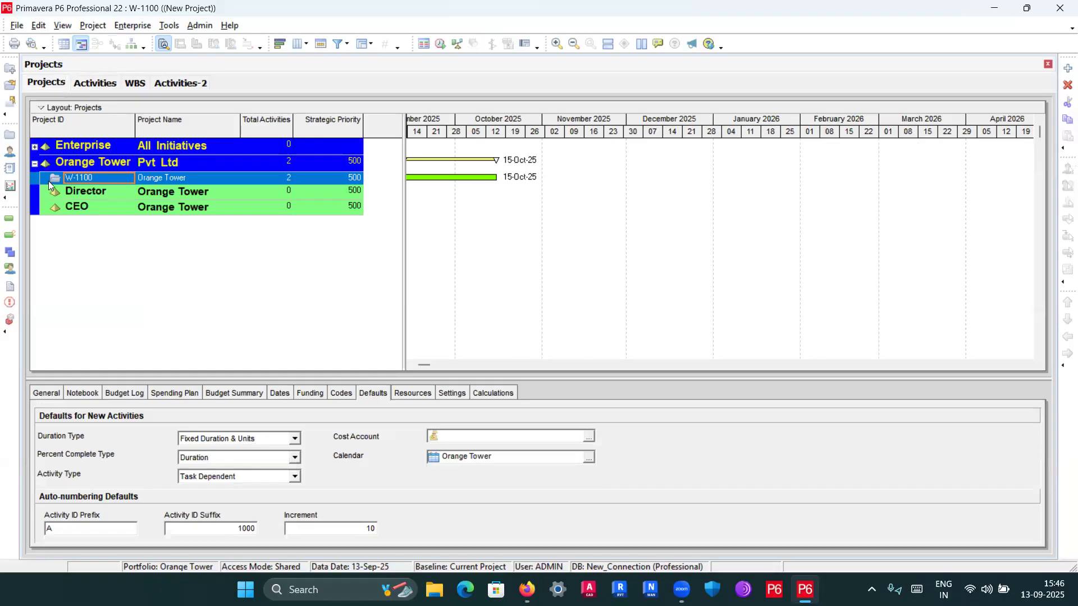
{"action": "left_click", "coordinate": [57, 192]}
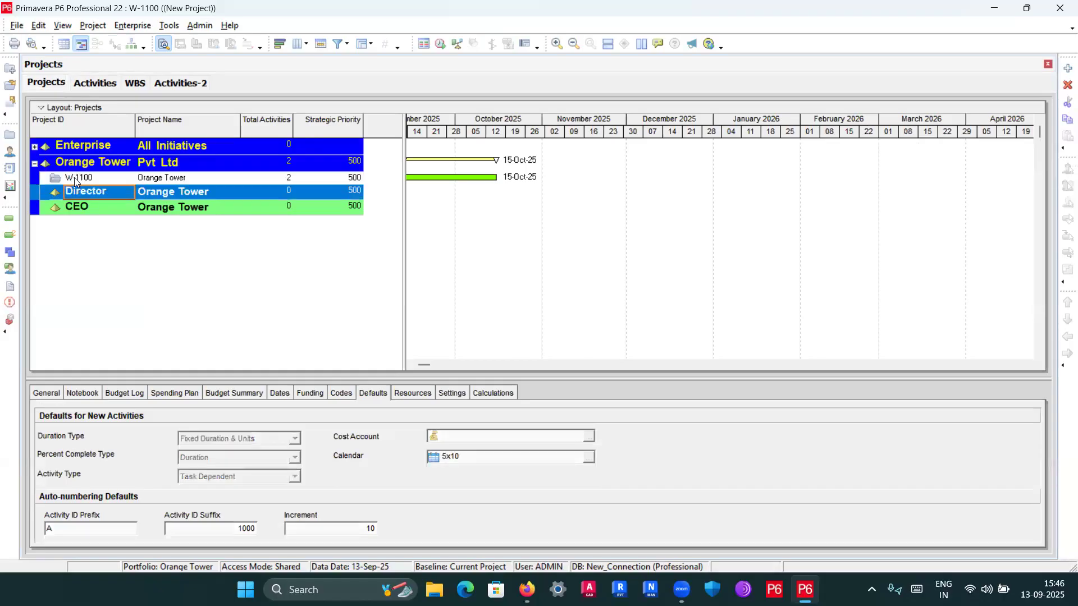
{"action": "left_click", "coordinate": [74, 178]}
{"action": "left_click", "coordinate": [106, 84]}
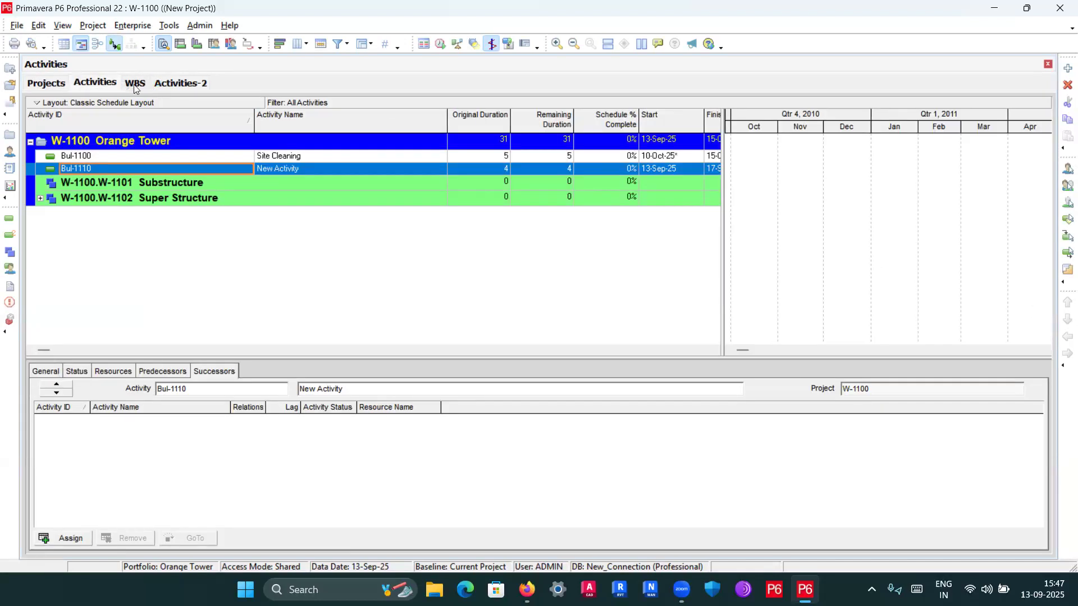
{"action": "left_click", "coordinate": [129, 89]}
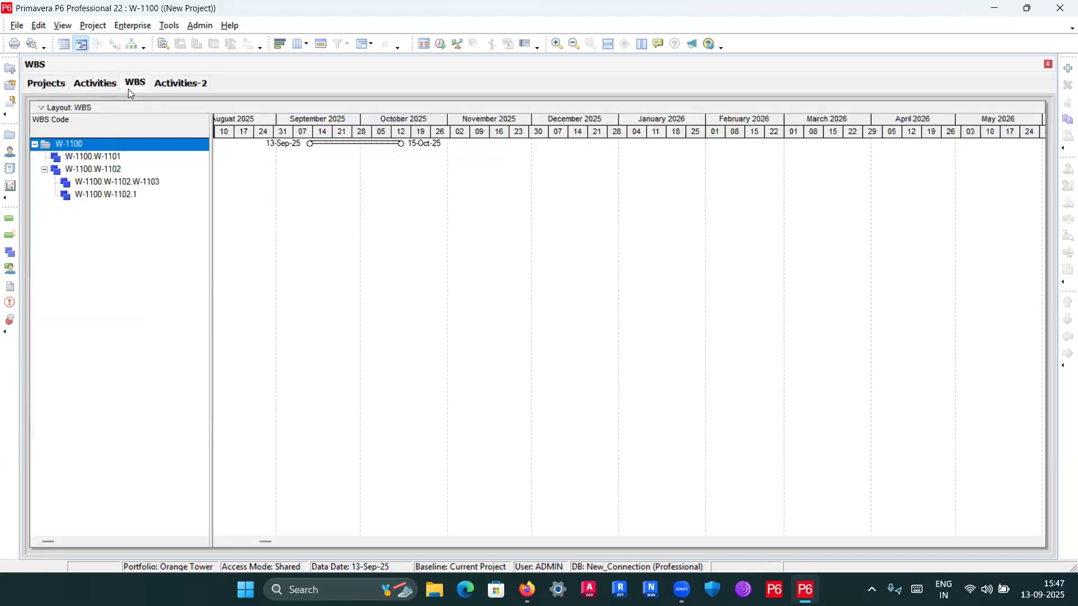
Step: Select the Substructure group in the Activities view, and widen the table in the WBS view to show the name and total activities columns
{"action": "left_click", "coordinate": [87, 84]}
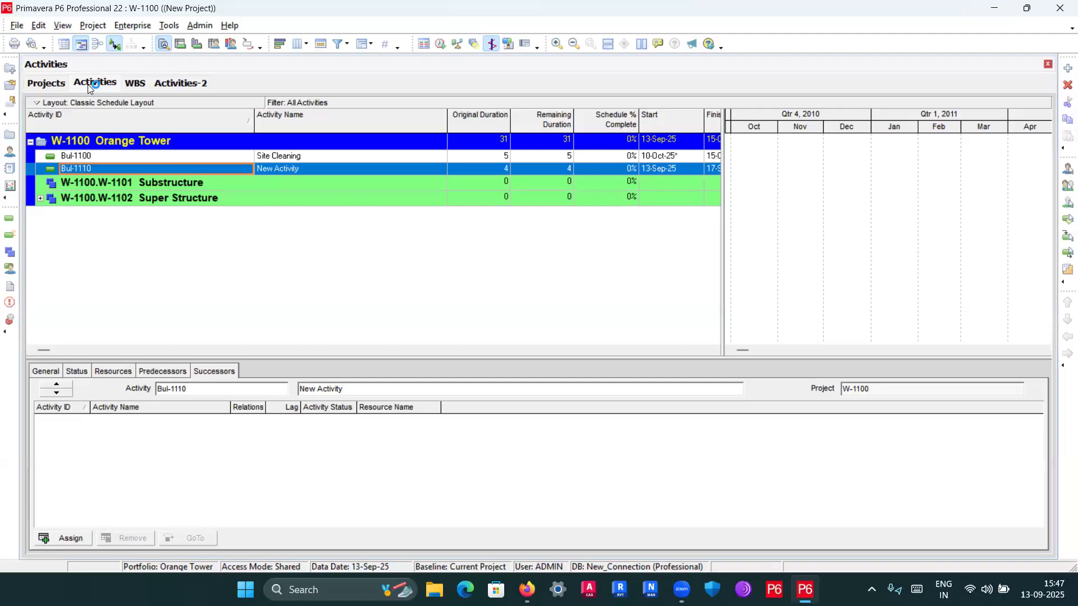
{"action": "left_click", "coordinate": [50, 187]}
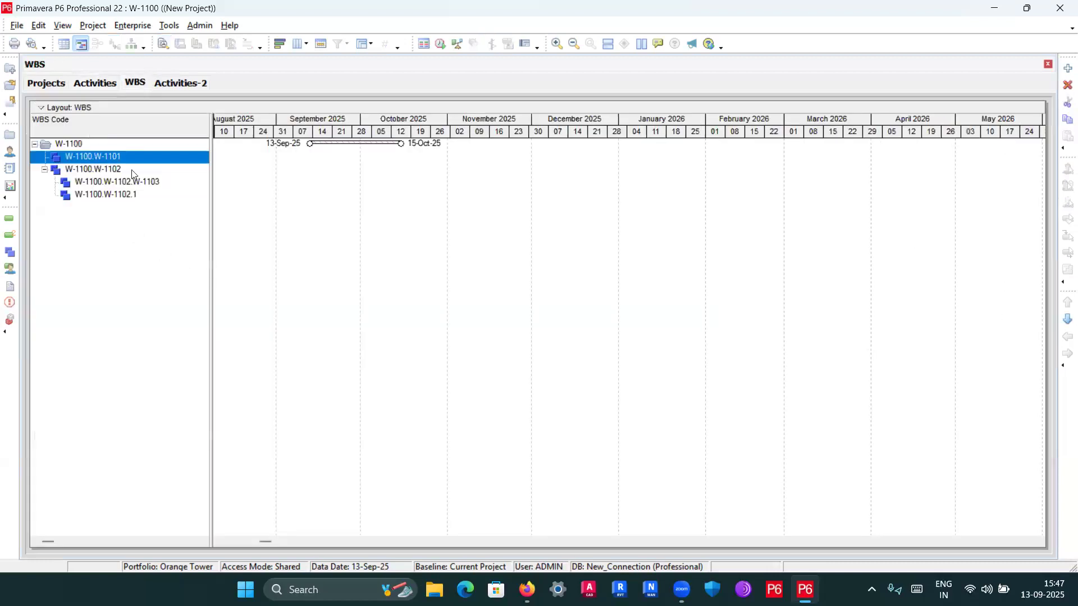
{"action": "left_click_drag", "start_coordinate": [212, 126], "coordinate": [430, 125]}
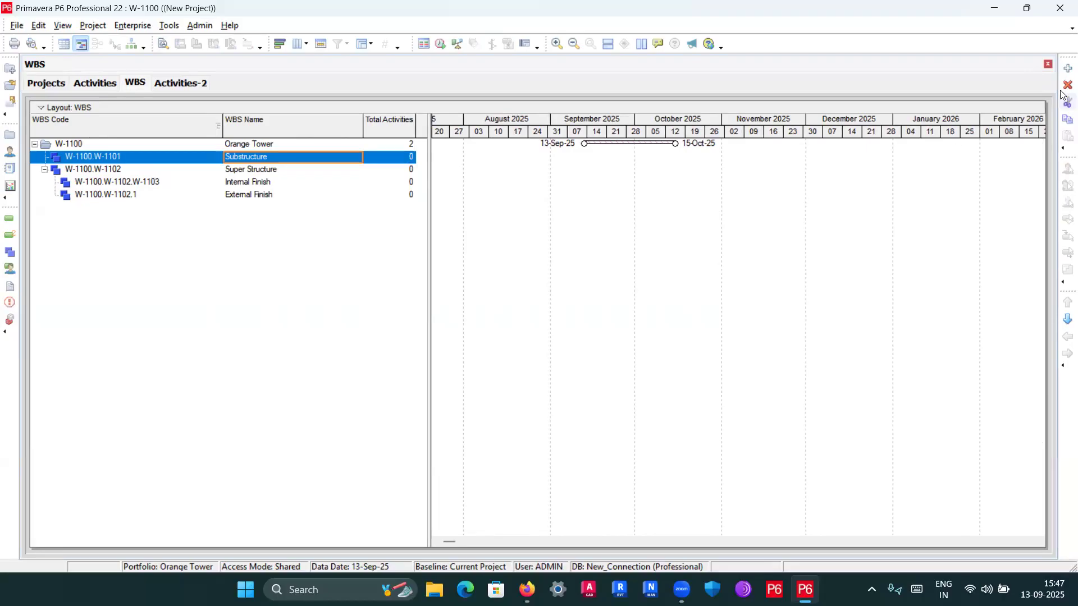
Step: Add a new WBS element under Substructure and set its WBS code to 2
{"action": "left_click", "coordinate": [1068, 68]}
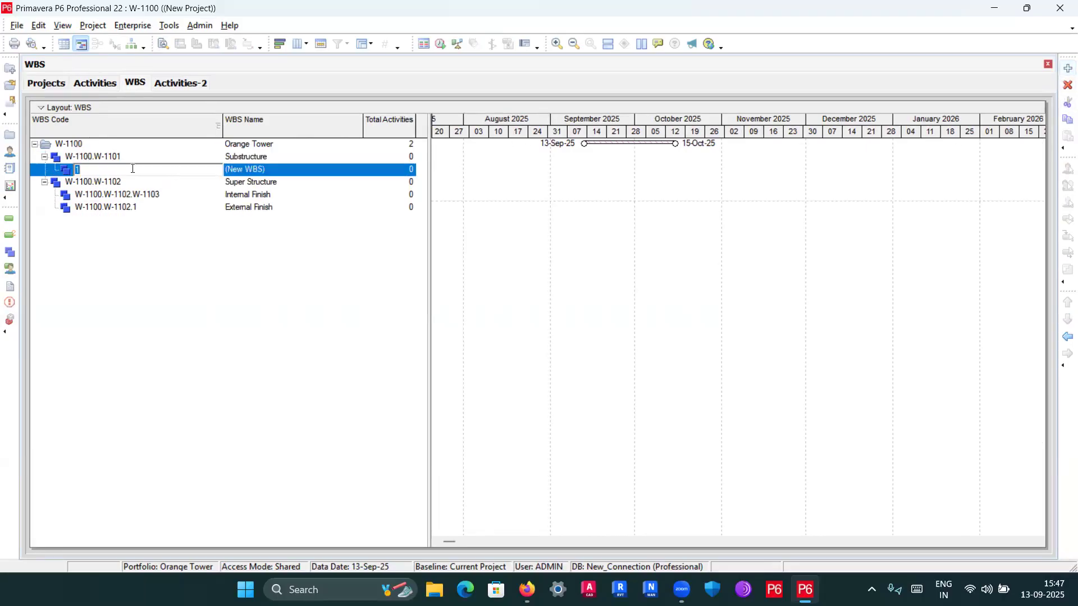
{"action": "left_click", "coordinate": [107, 259]}
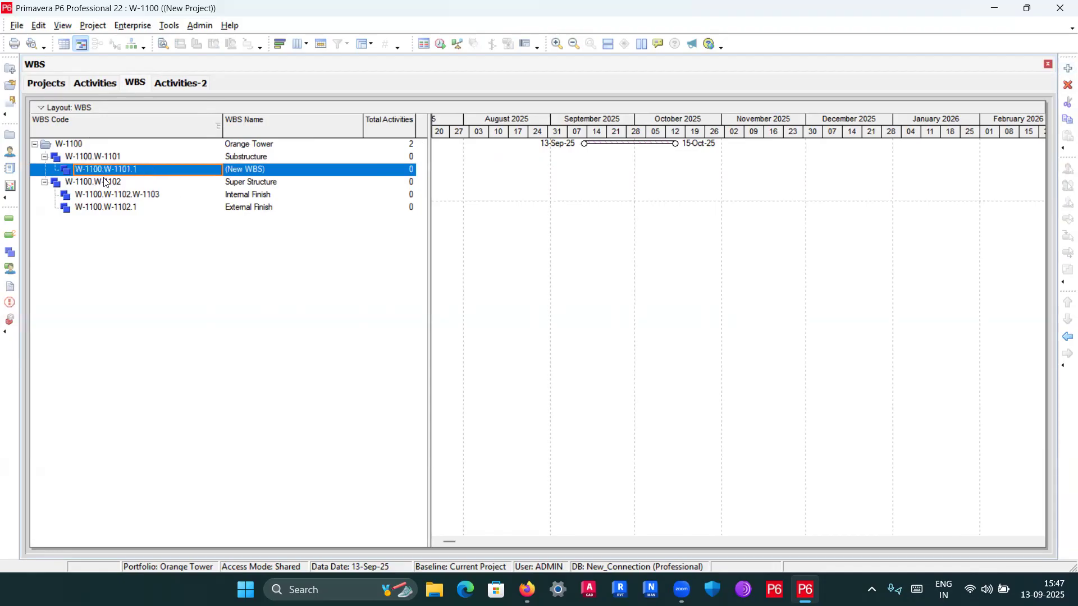
{"action": "key", "text": "F2"}
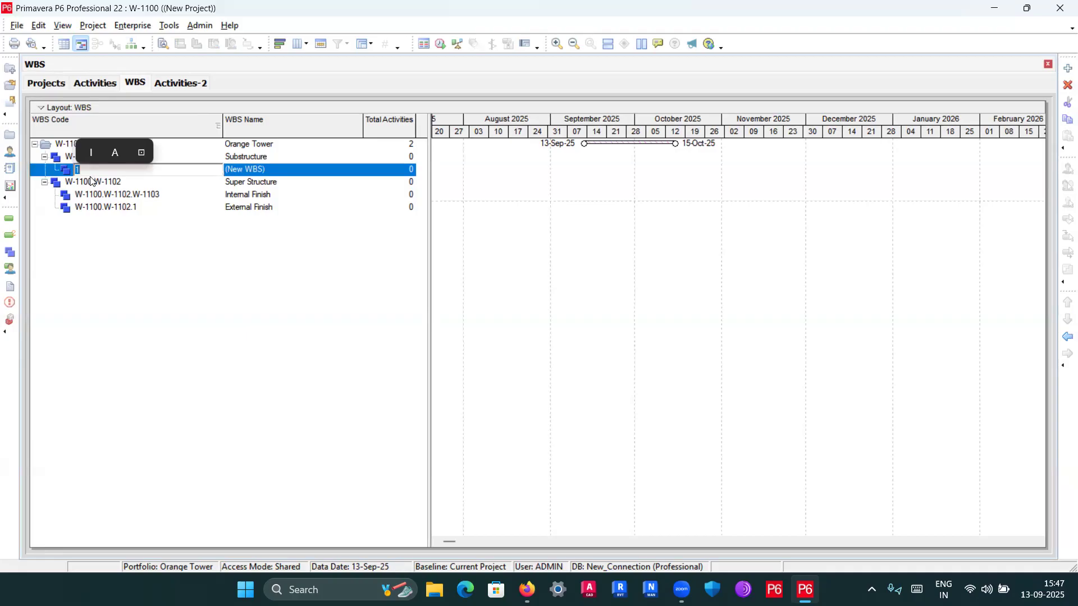
{"action": "type", "text": "2"}
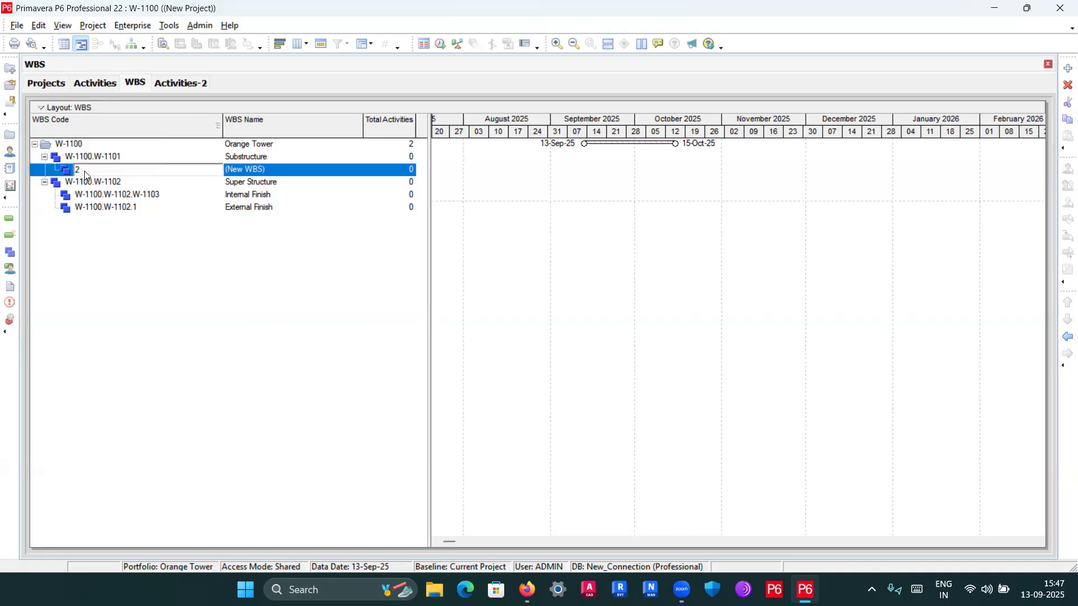
{"action": "key", "text": "Return"}
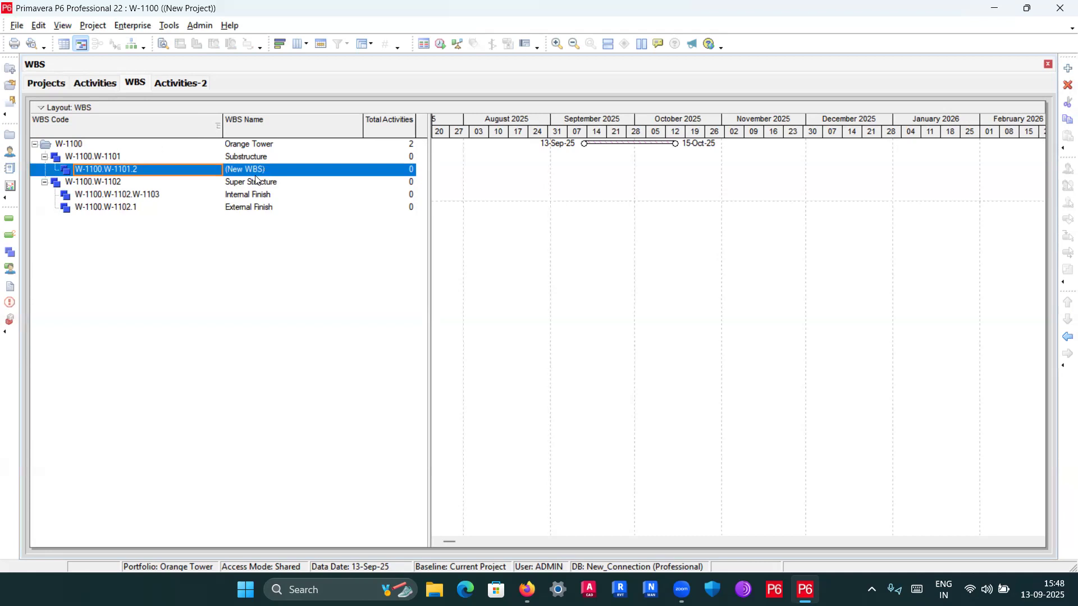
Step: Set the WBS name of the new element under Substructure to Exavation
{"action": "left_click", "coordinate": [278, 169]}
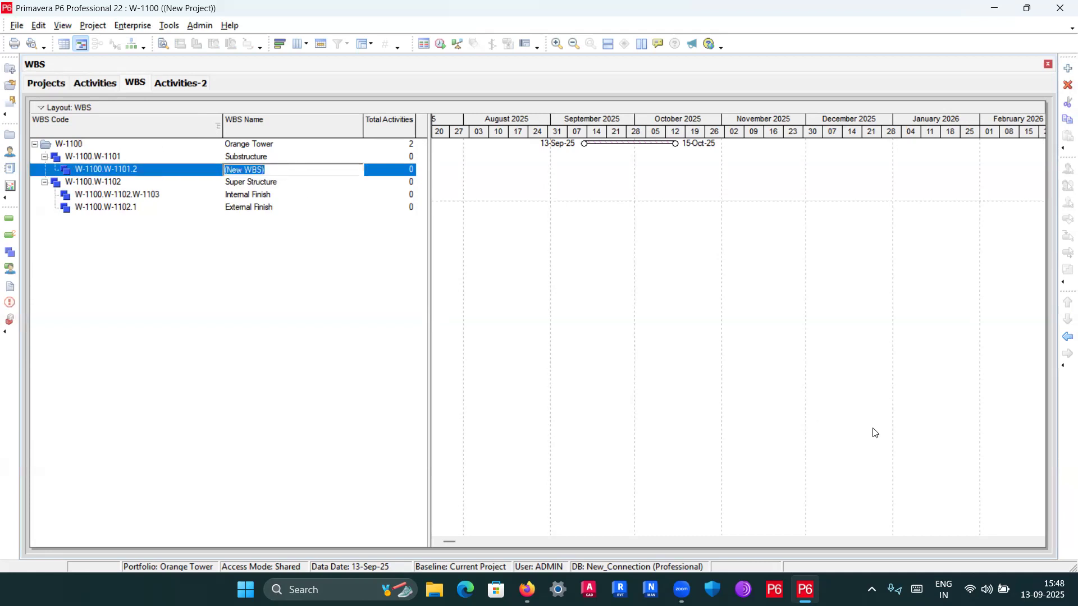
{"action": "left_click", "coordinate": [916, 590]}
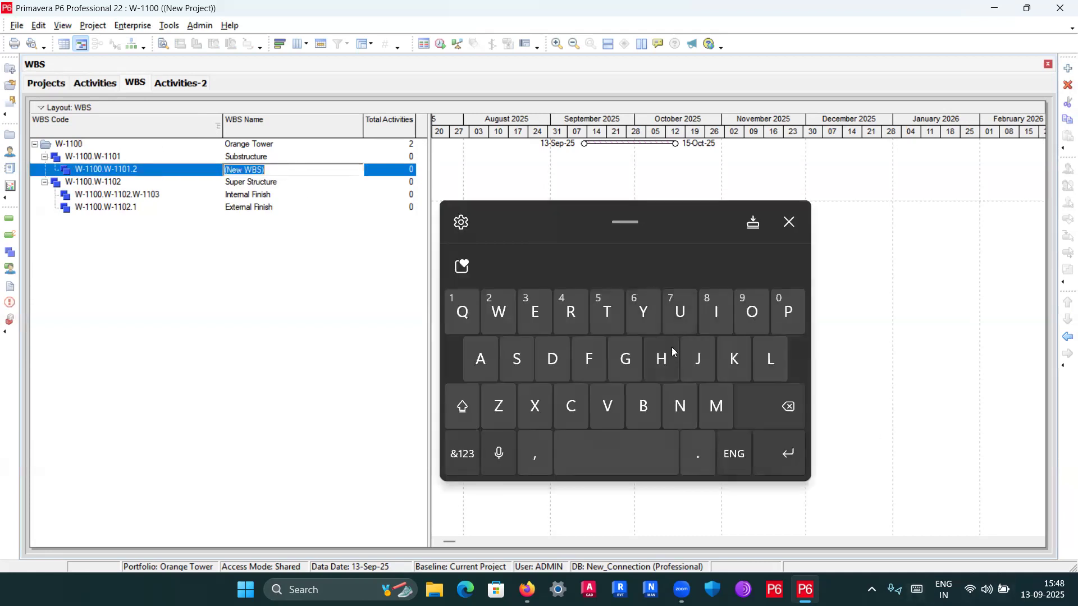
{"action": "left_click", "coordinate": [537, 321]}
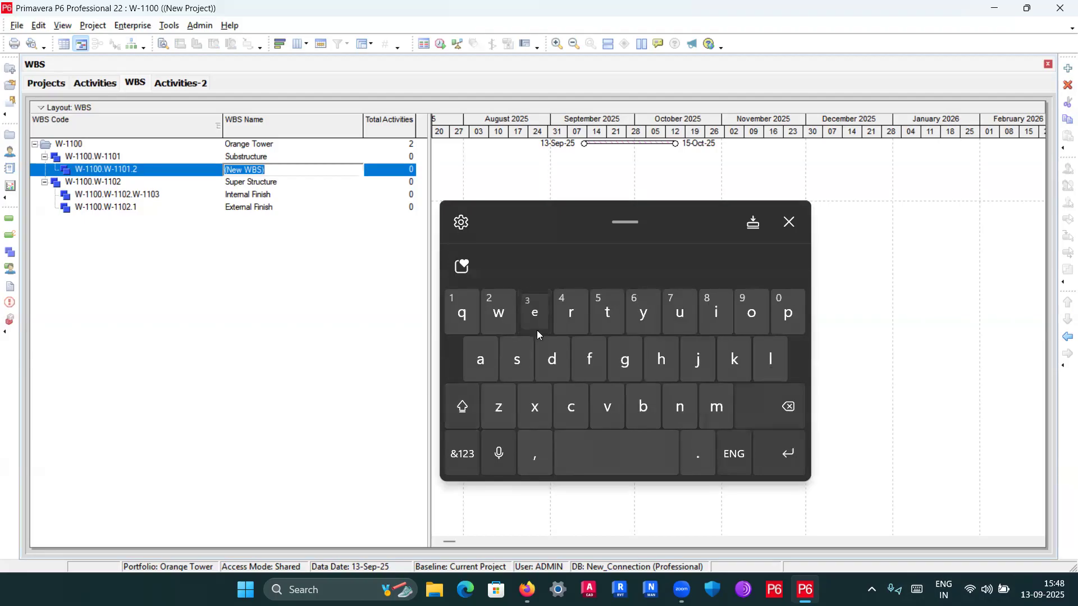
{"action": "left_click", "coordinate": [541, 414]}
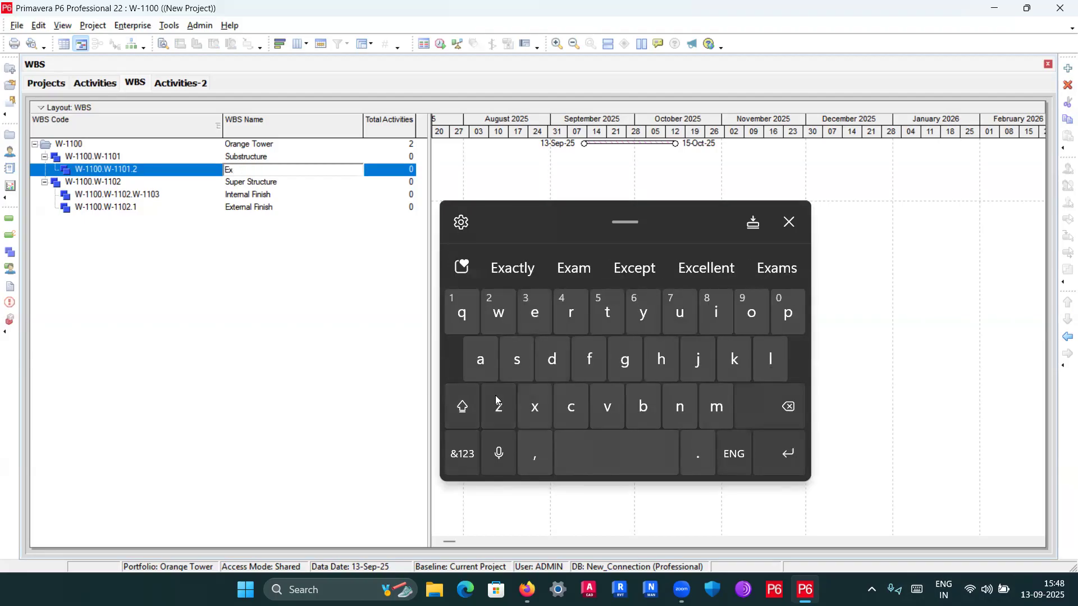
{"action": "left_click", "coordinate": [486, 361]}
{"action": "left_click", "coordinate": [608, 406]}
{"action": "left_click", "coordinate": [494, 361]}
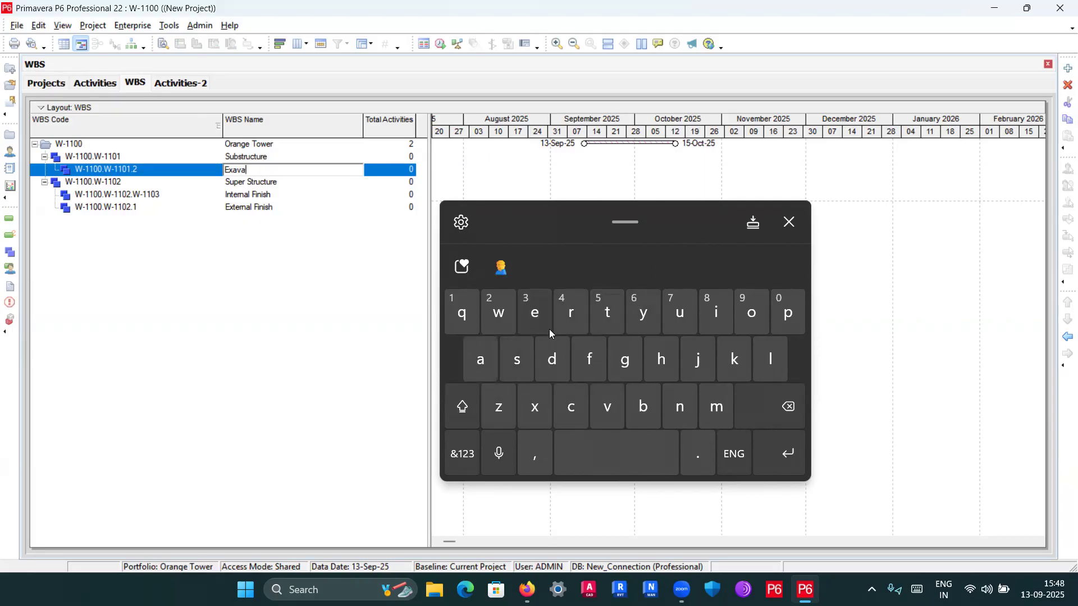
{"action": "left_click", "coordinate": [607, 313]}
{"action": "left_click", "coordinate": [716, 314]}
{"action": "left_click", "coordinate": [751, 314]}
{"action": "left_click", "coordinate": [679, 406]}
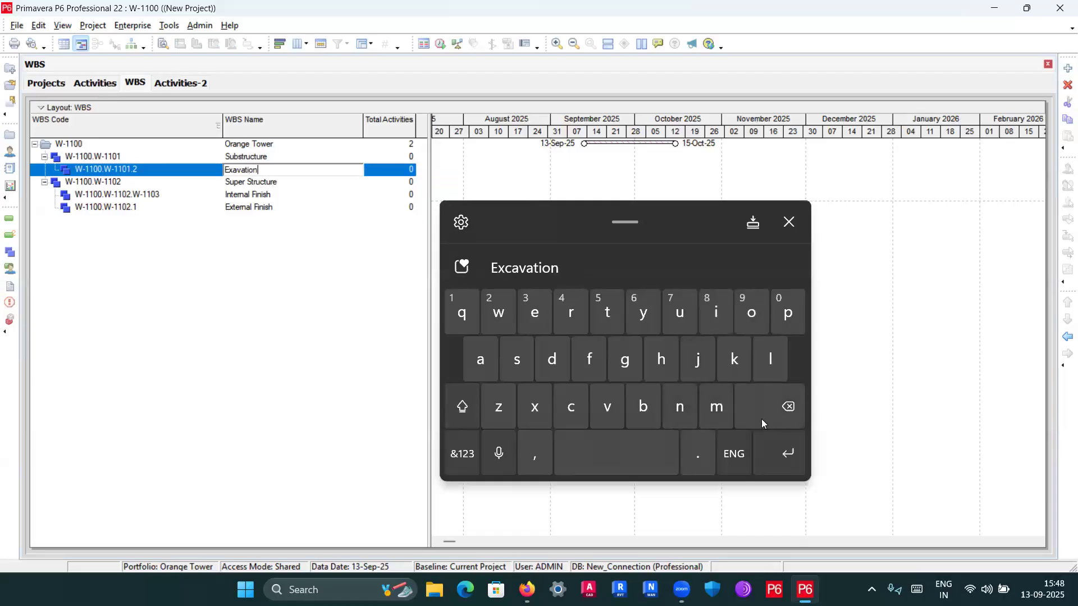
{"action": "left_click", "coordinate": [787, 454]}
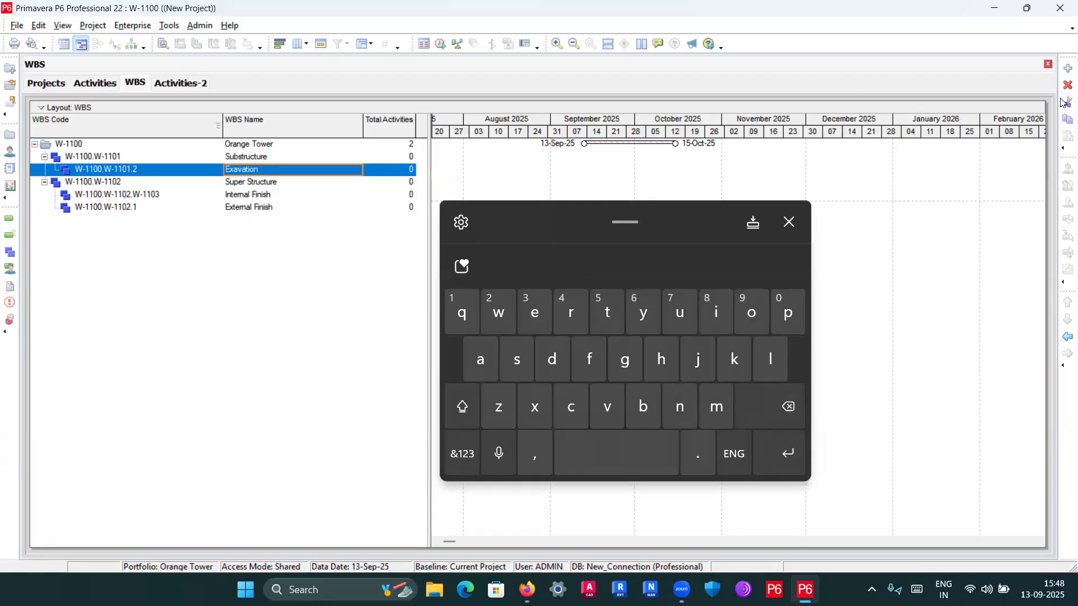
Step: Add a new WBS element under Exavation
{"action": "left_click", "coordinate": [1064, 70]}
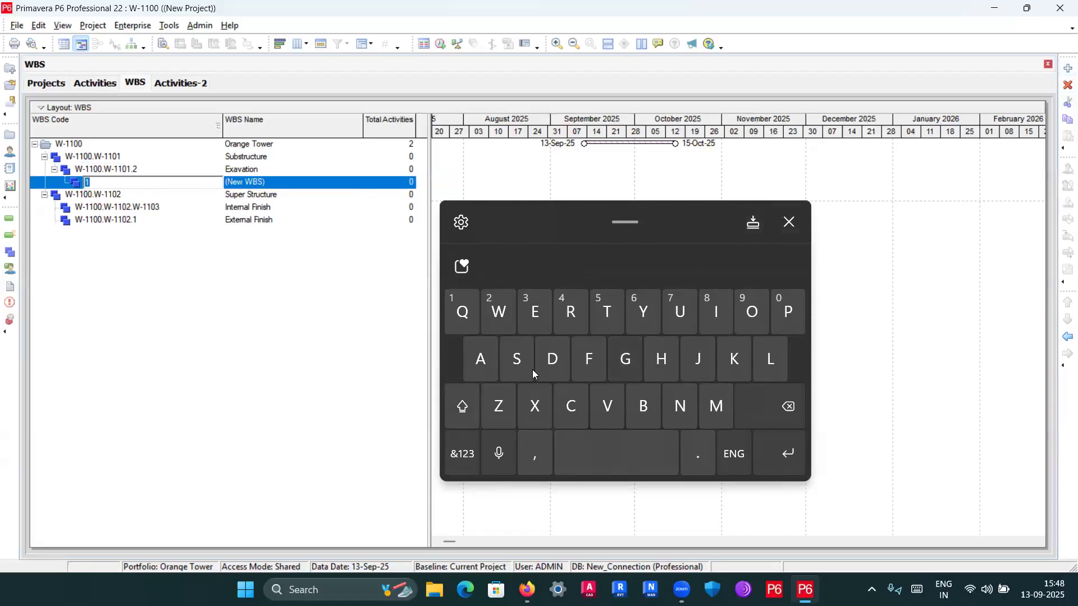
{"action": "left_click", "coordinate": [787, 327]}
{"action": "left_click", "coordinate": [462, 406]}
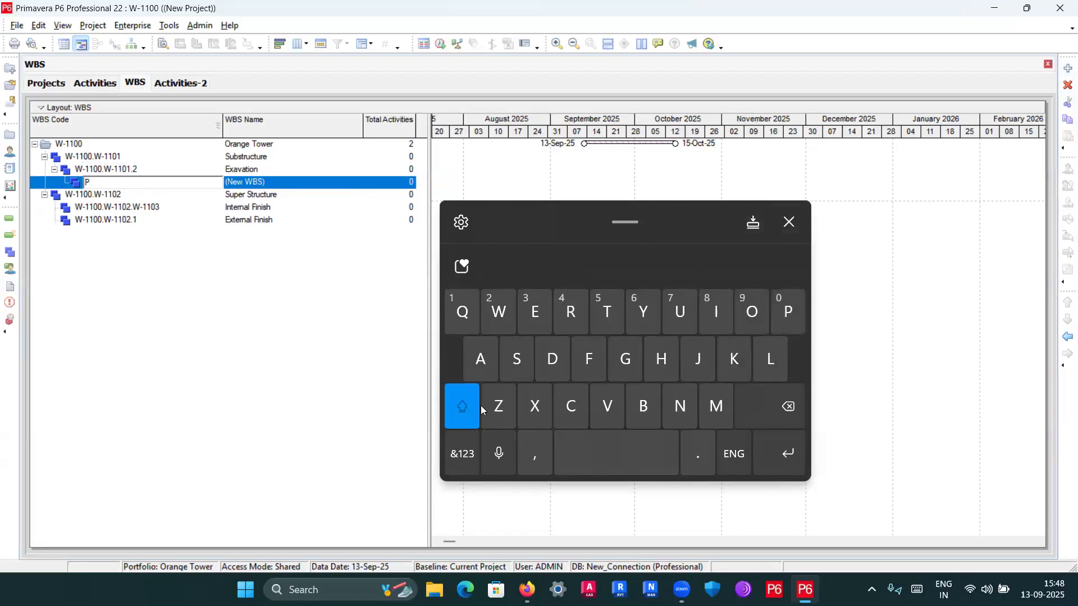
{"action": "left_click", "coordinate": [571, 406]}
{"action": "left_click", "coordinate": [456, 406]}
{"action": "left_click", "coordinate": [571, 407]}
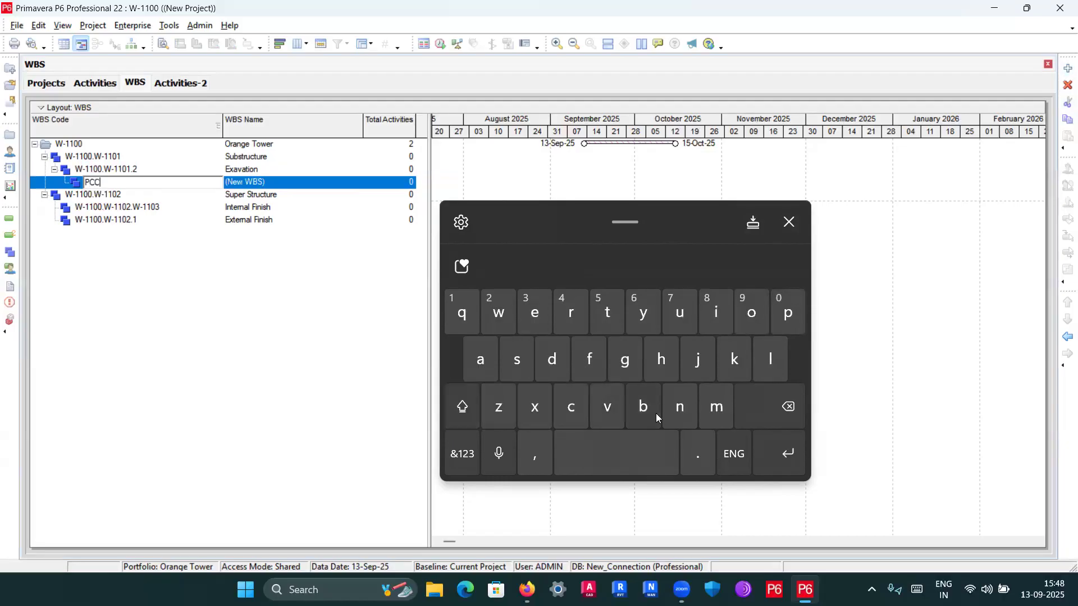
Step: Set the WBS code of the new element under Exavation to 3
{"action": "left_click_drag", "start_coordinate": [126, 183], "coordinate": [55, 188]}
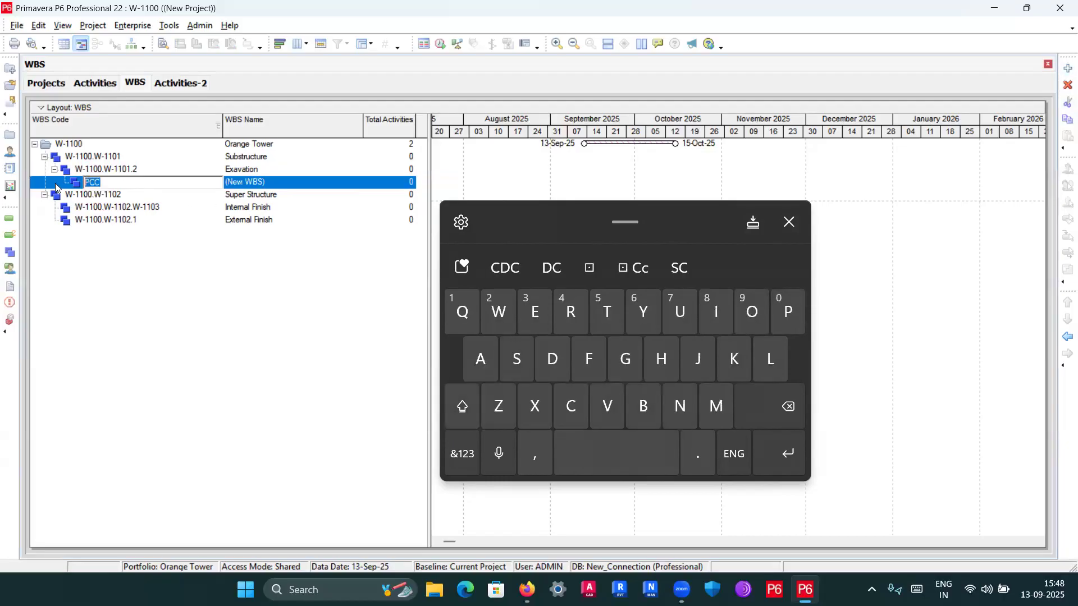
{"action": "type", "text": "3"}
{"action": "key", "text": "Return"}
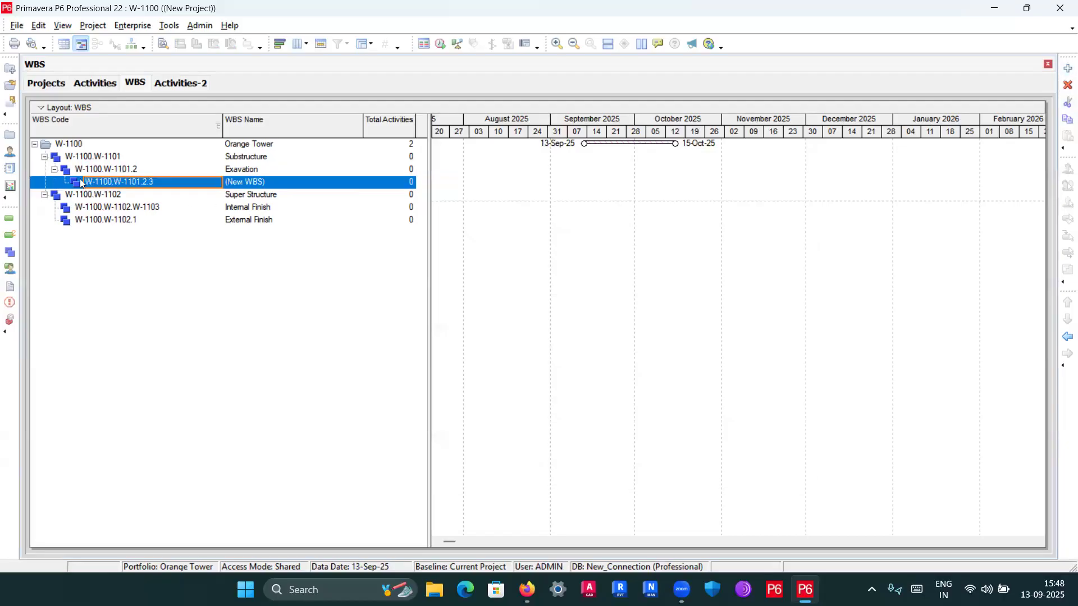
Step: Set the WBS name of the new element under Exavation to PCC
{"action": "left_click", "coordinate": [266, 184]}
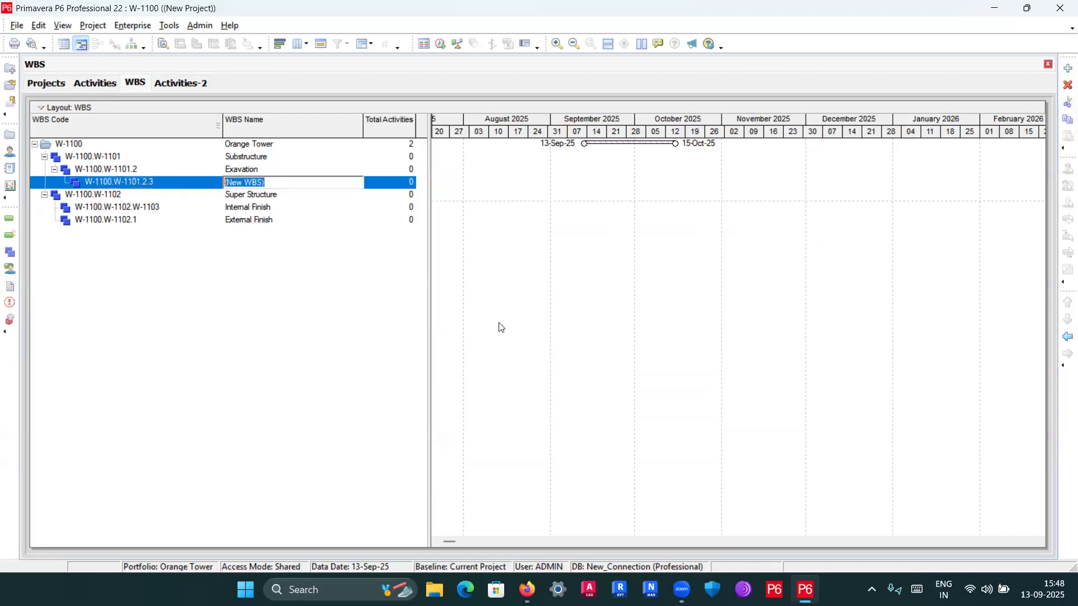
{"action": "left_click", "coordinate": [916, 589]}
{"action": "type", "text": "P"}
{"action": "left_click", "coordinate": [462, 406]}
{"action": "left_click", "coordinate": [571, 407]}
{"action": "left_click", "coordinate": [462, 406]}
{"action": "left_click", "coordinate": [571, 407]}
{"action": "left_click", "coordinate": [804, 458]}
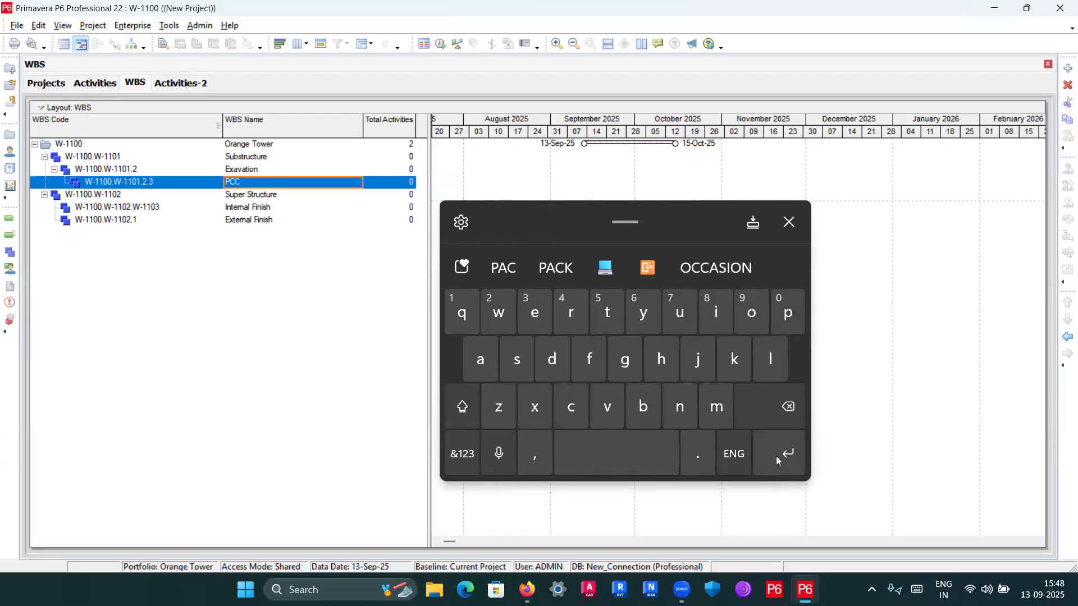
{"action": "left_click", "coordinate": [790, 223]}
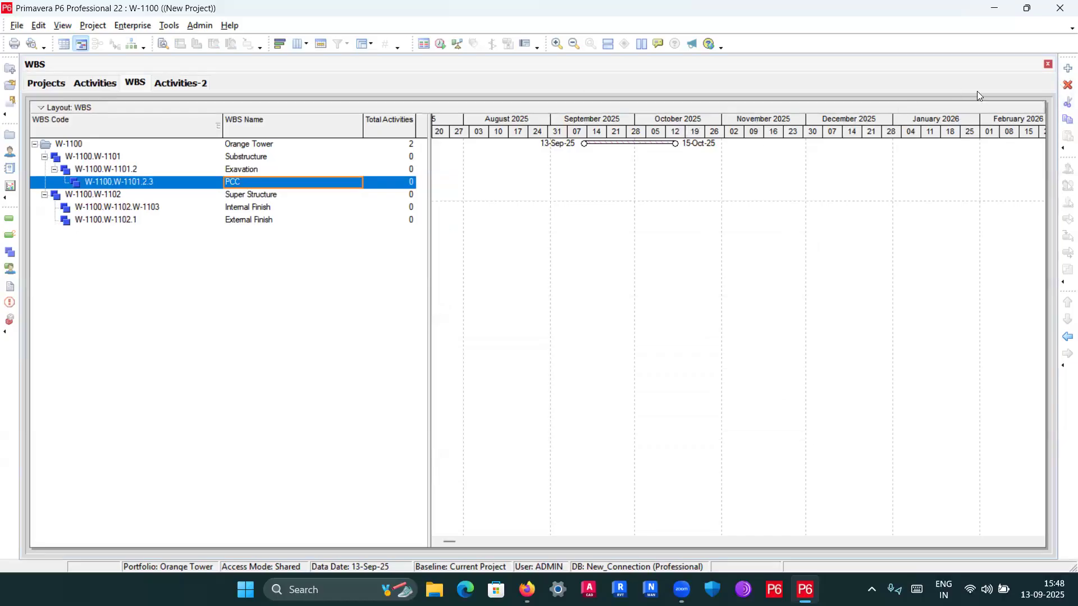
Step: Add a new WBS element under PCC and set its WBS code to 4
{"action": "left_click", "coordinate": [1068, 68]}
{"action": "type", "text": "4"}
{"action": "key", "text": "Return"}
Step: Set the WBS name of the new element under PCC to Brickwork
{"action": "left_click", "coordinate": [275, 201]}
{"action": "left_click", "coordinate": [276, 195]}
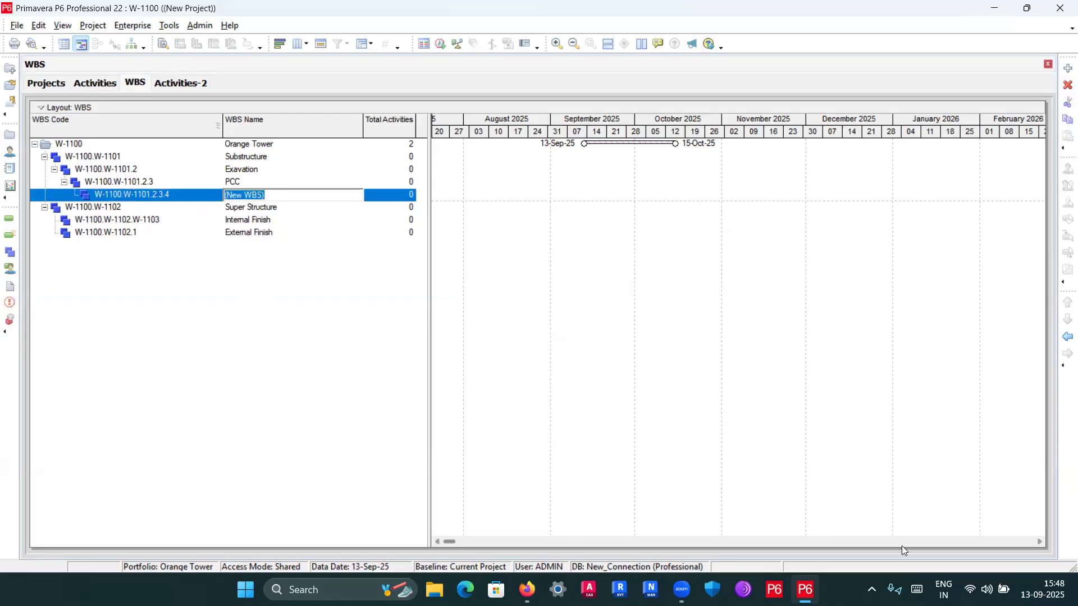
{"action": "left_click", "coordinate": [917, 589]}
{"action": "left_click", "coordinate": [643, 407]}
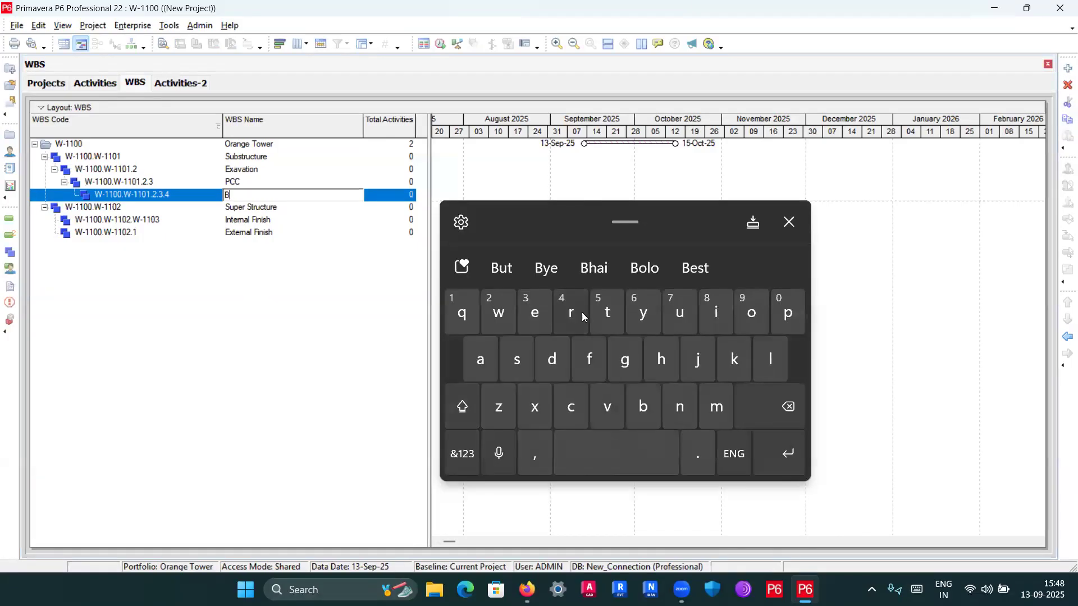
{"action": "left_click", "coordinate": [583, 315]}
{"action": "left_click", "coordinate": [716, 312]}
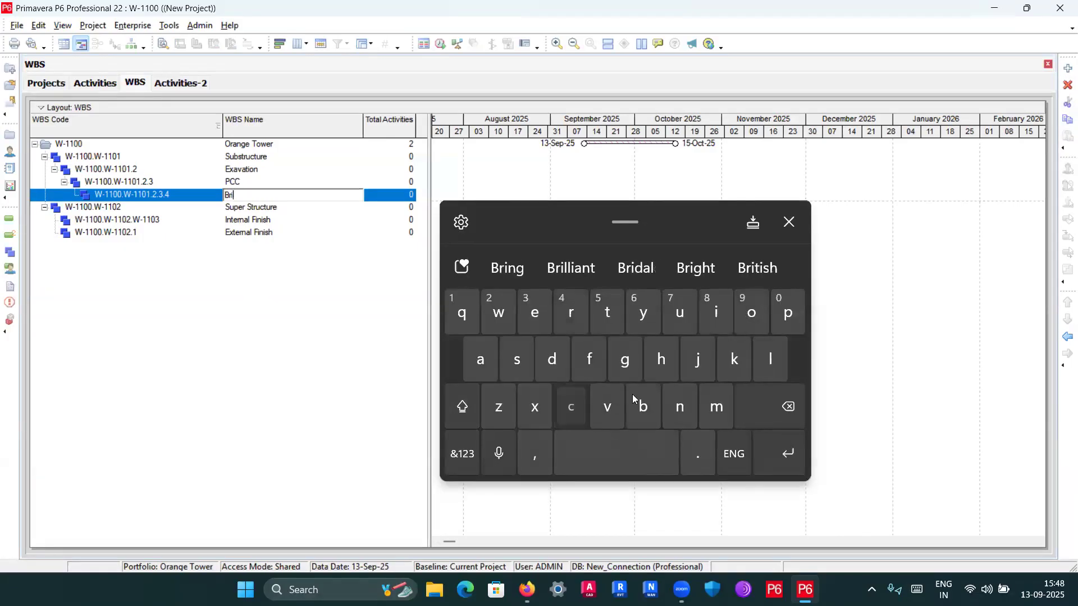
{"action": "left_click", "coordinate": [735, 359]}
{"action": "left_click", "coordinate": [571, 267]}
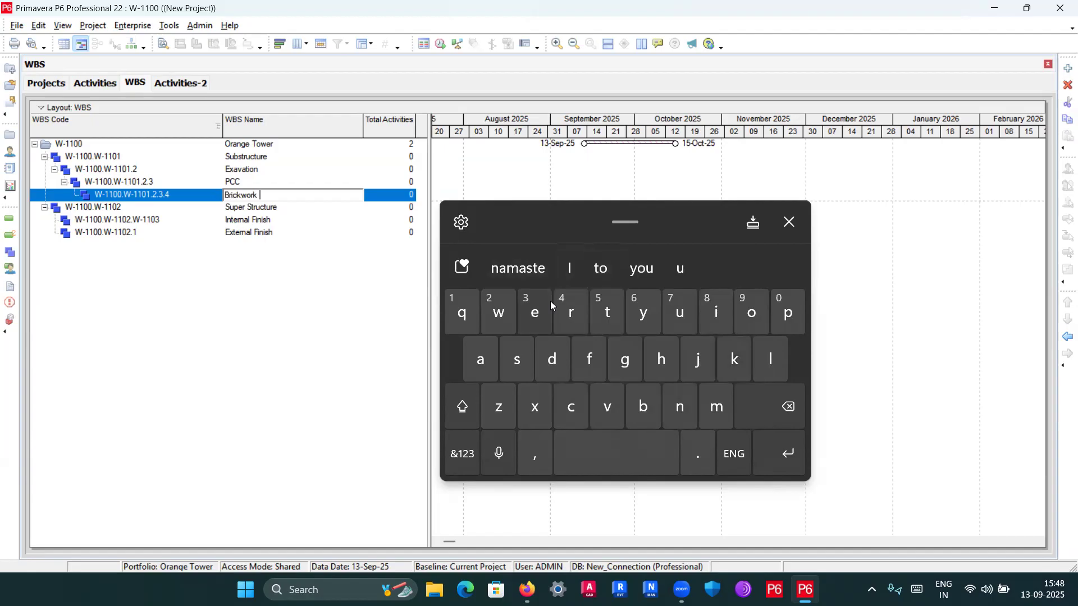
{"action": "key", "text": "Return"}
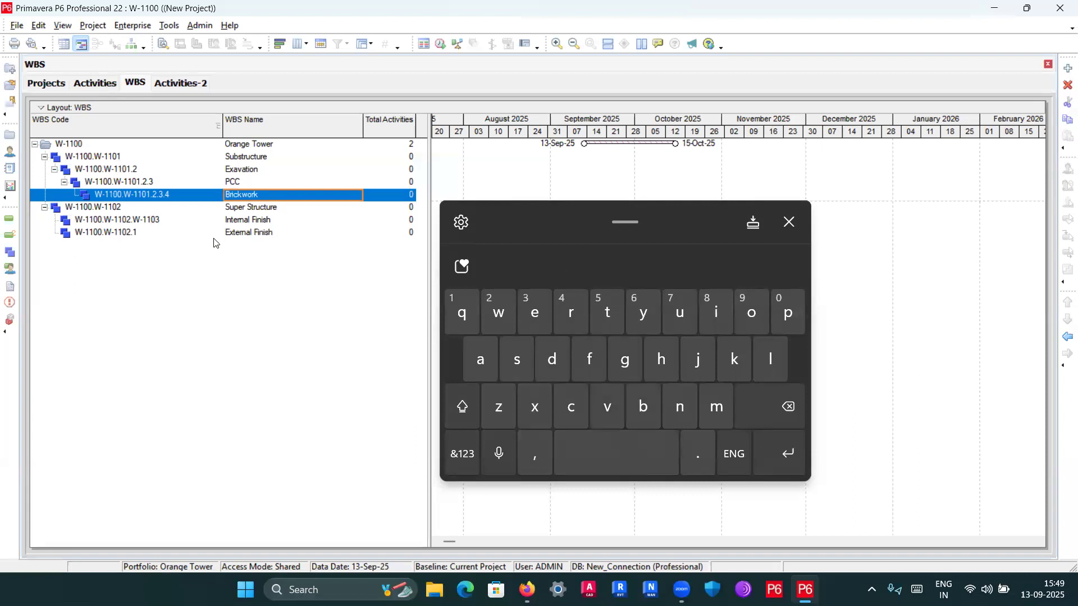
{"action": "left_click", "coordinate": [790, 223]}
Step: Add a new WBS element under Brickwork and set its WBS code to 5
{"action": "left_click", "coordinate": [1068, 68]}
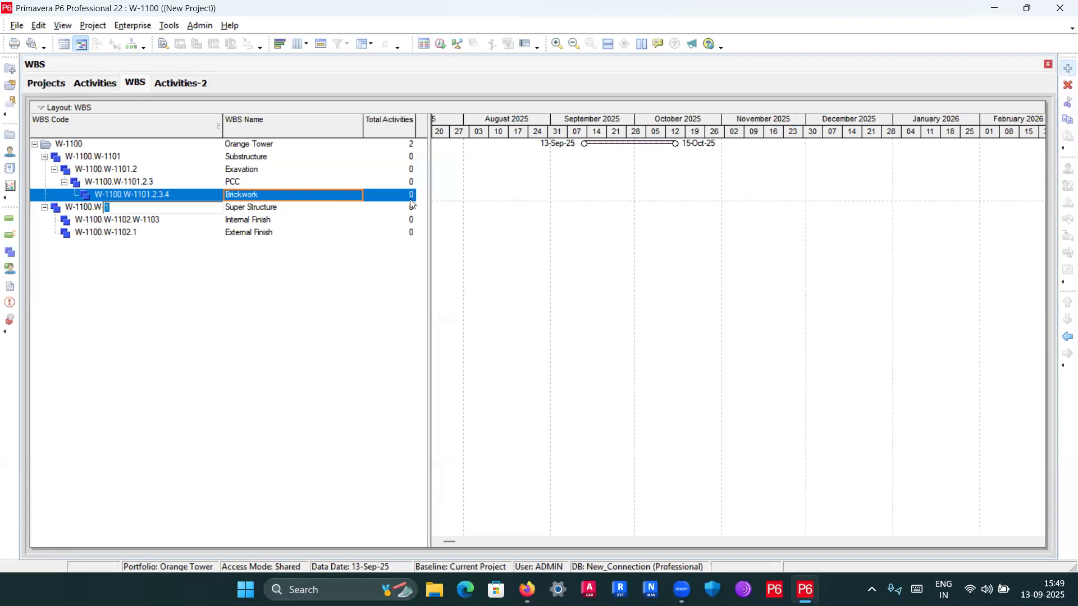
{"action": "type", "text": "5"}
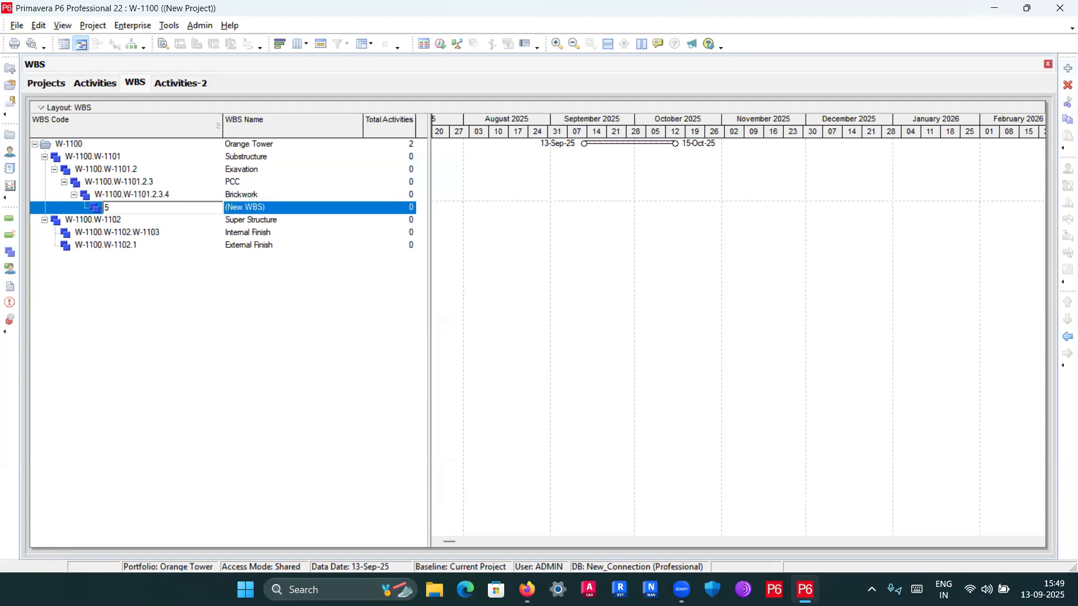
{"action": "key", "text": "Return"}
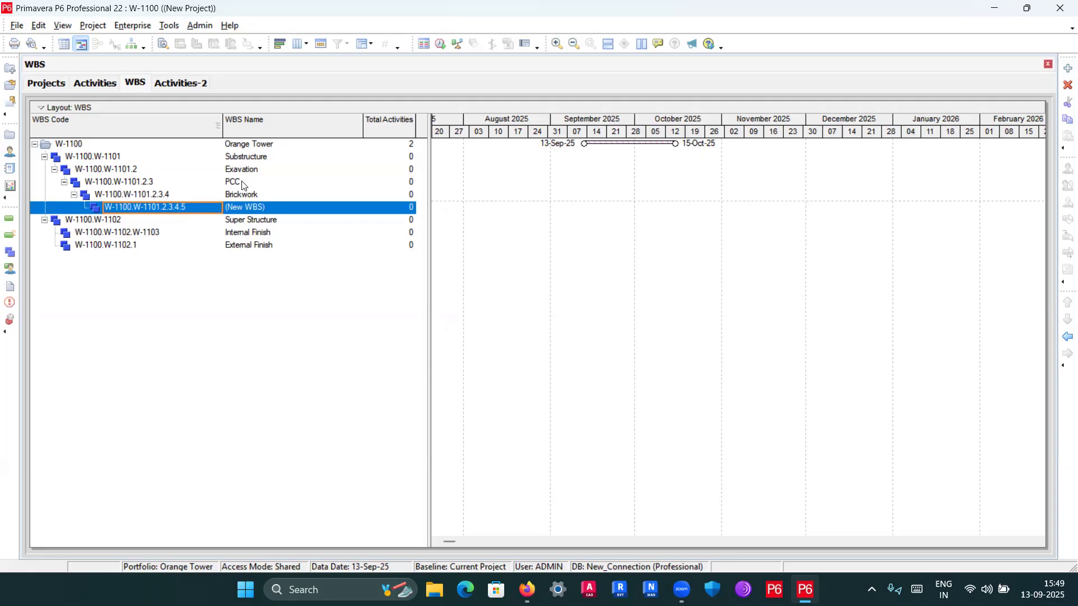
Step: Rename the Brickwork WBS element under PCC as Footing
{"action": "left_click", "coordinate": [251, 196]}
{"action": "left_click", "coordinate": [259, 191]}
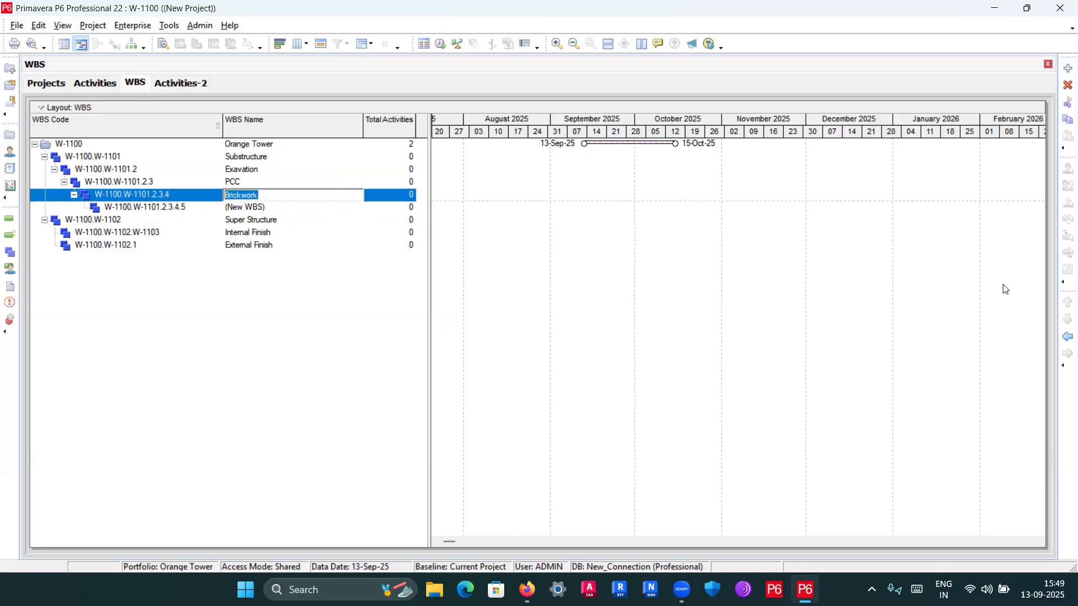
{"action": "left_click", "coordinate": [916, 589]}
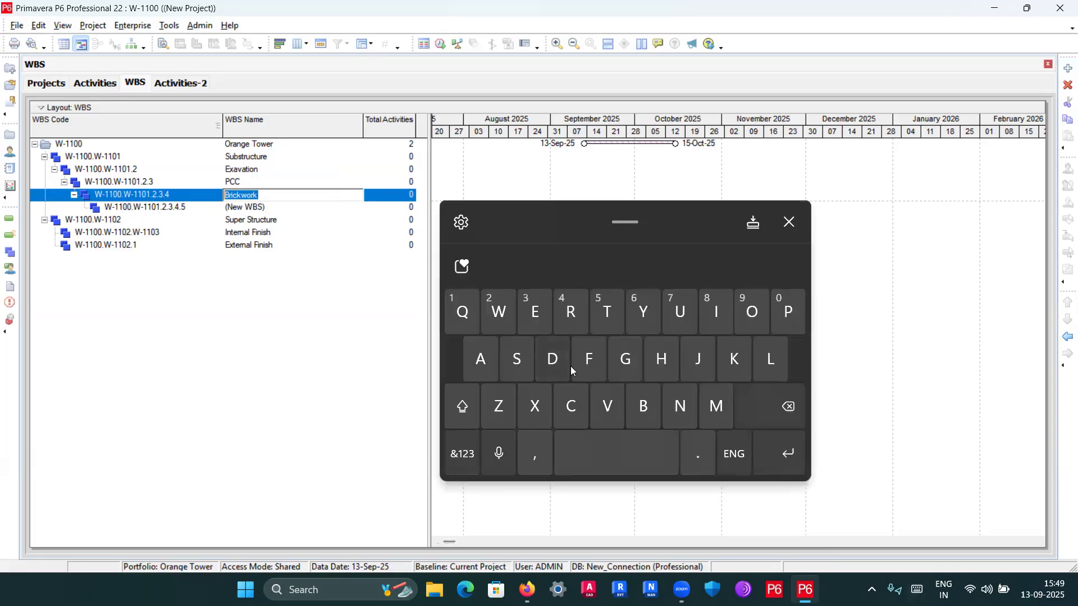
{"action": "type", "text": "Foot"}
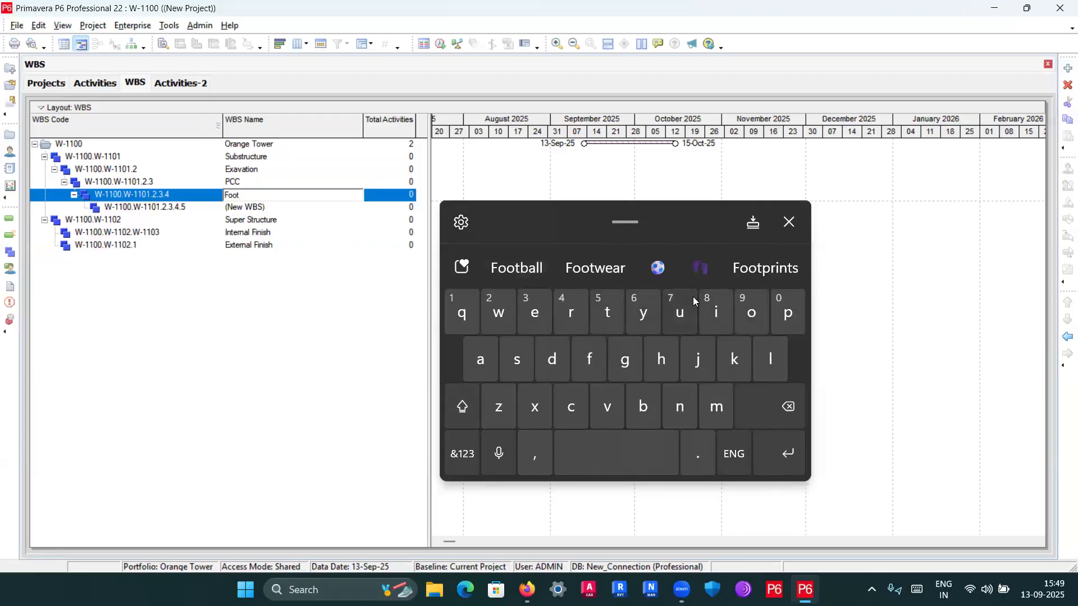
{"action": "type", "text": "in"}
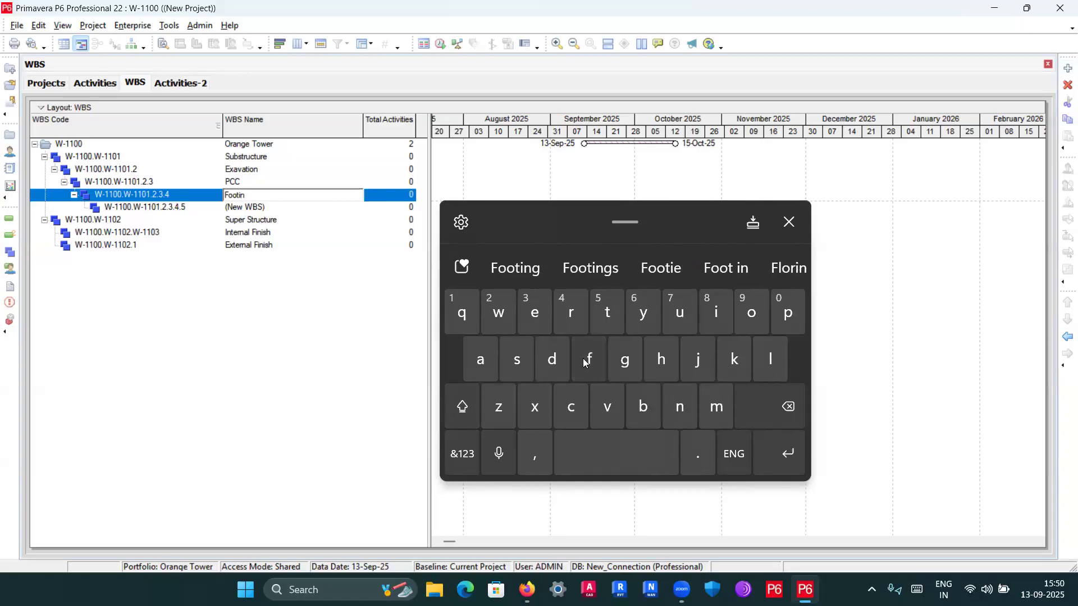
{"action": "left_click", "coordinate": [500, 272]}
{"action": "left_click", "coordinate": [795, 442]}
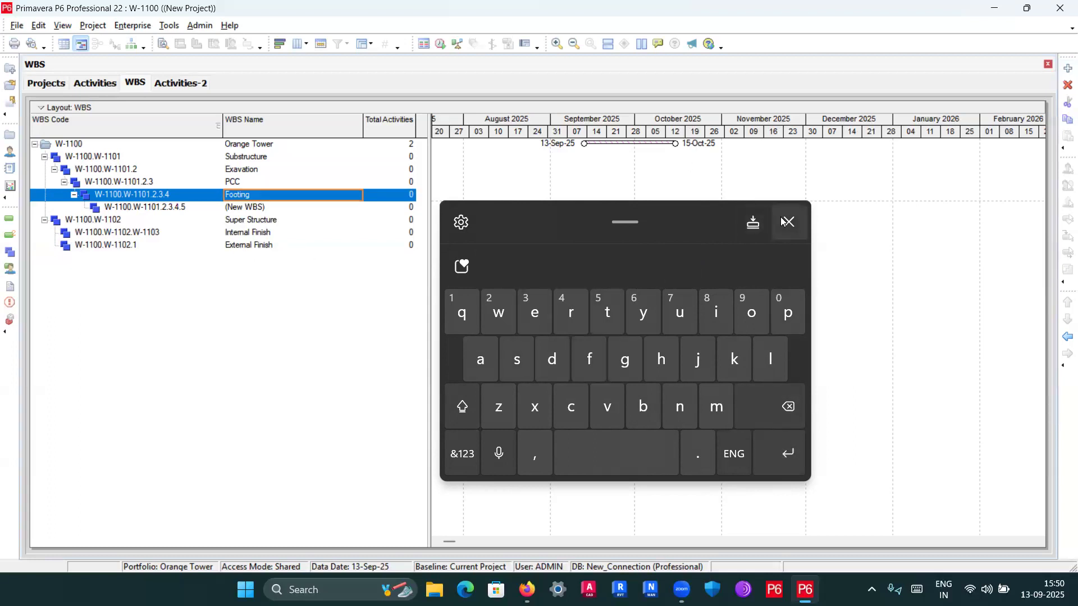
{"action": "left_click", "coordinate": [784, 222]}
Step: Add another WBS element under Footing and enter Foundation as the WBS name of the element coded W-1100.W-1101.2.3.4.5
{"action": "left_click", "coordinate": [1063, 71]}
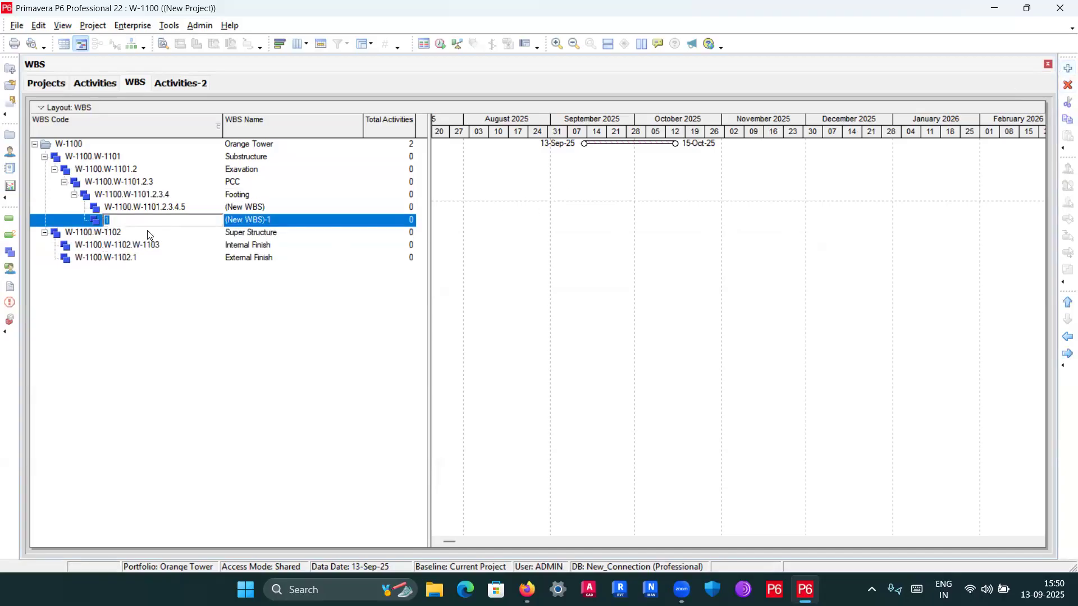
{"action": "left_click", "coordinate": [245, 208]}
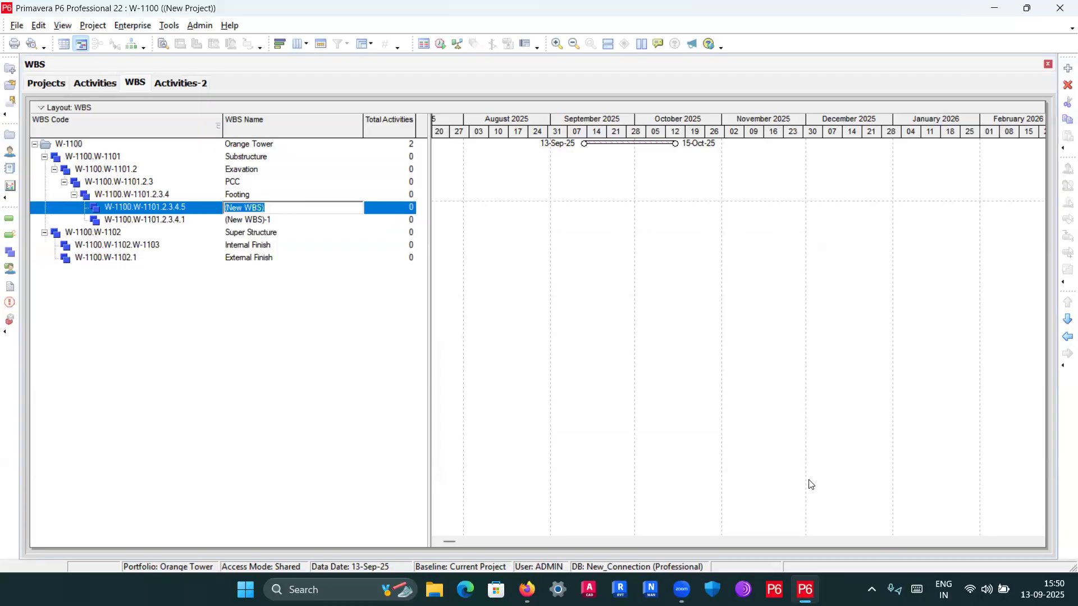
{"action": "left_click", "coordinate": [917, 590]}
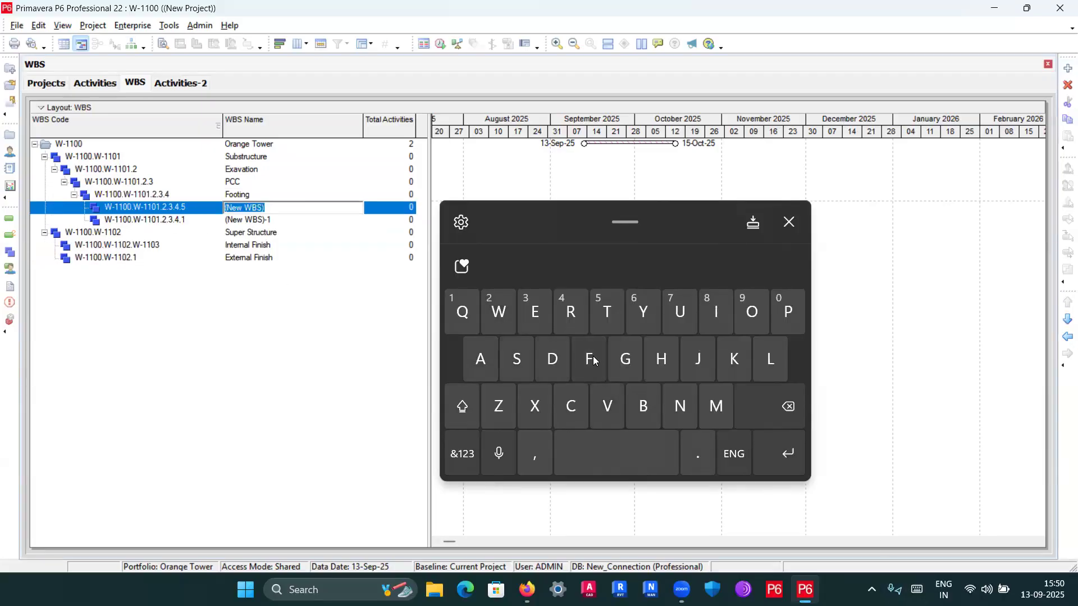
{"action": "type", "text": "Foun"}
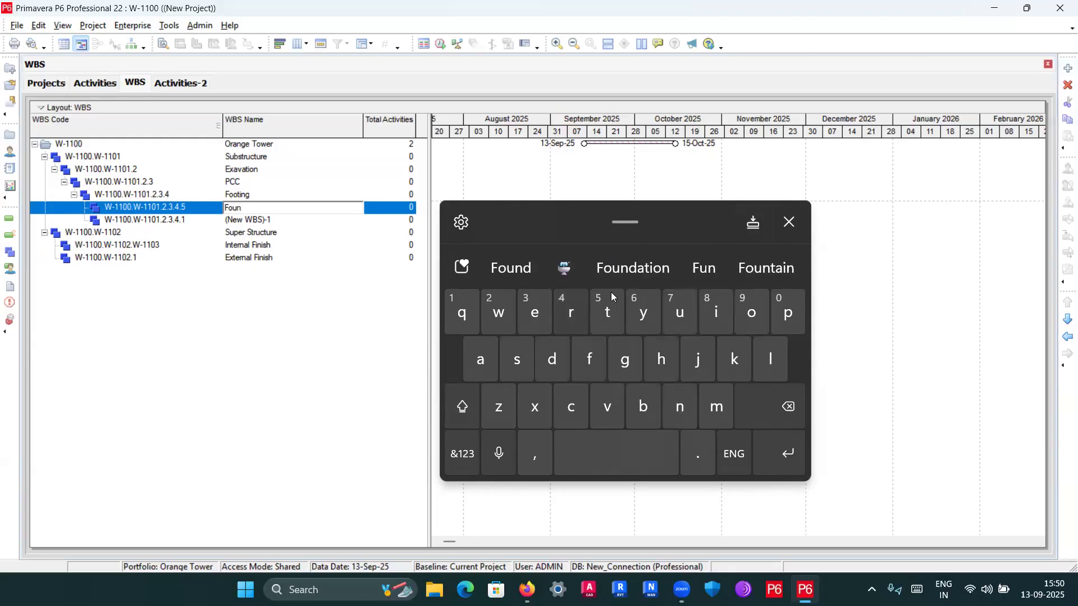
{"action": "left_click", "coordinate": [635, 271]}
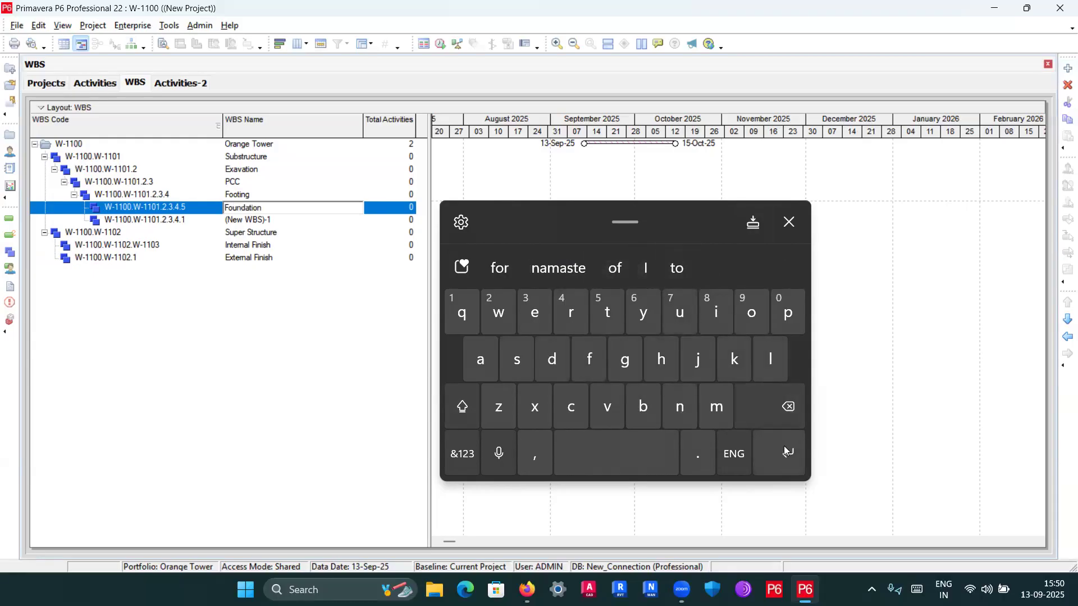
{"action": "left_click", "coordinate": [470, 400]}
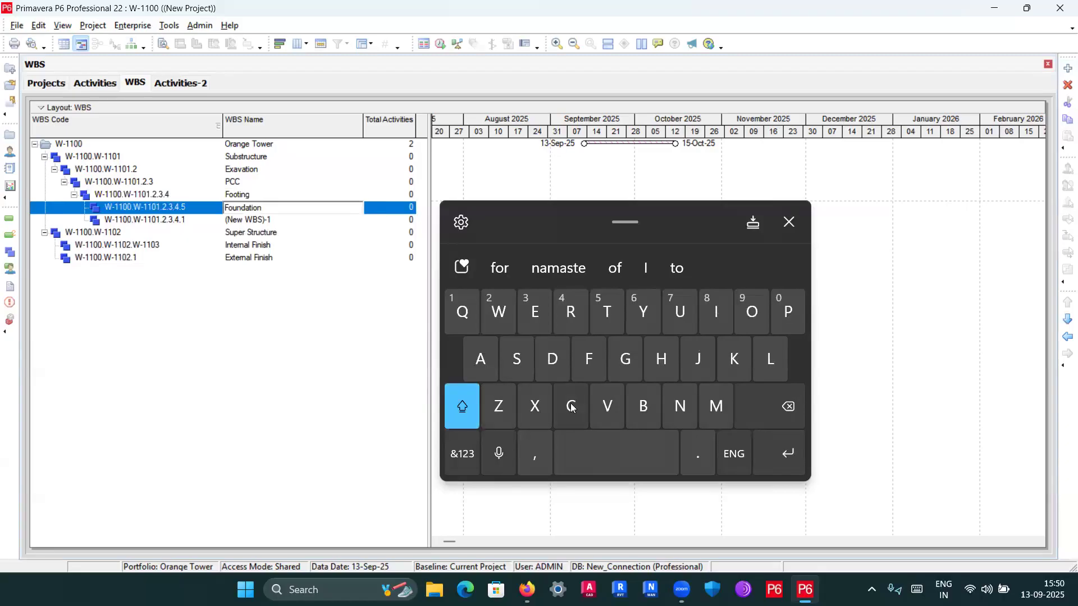
{"action": "type", "text": "Clo"}
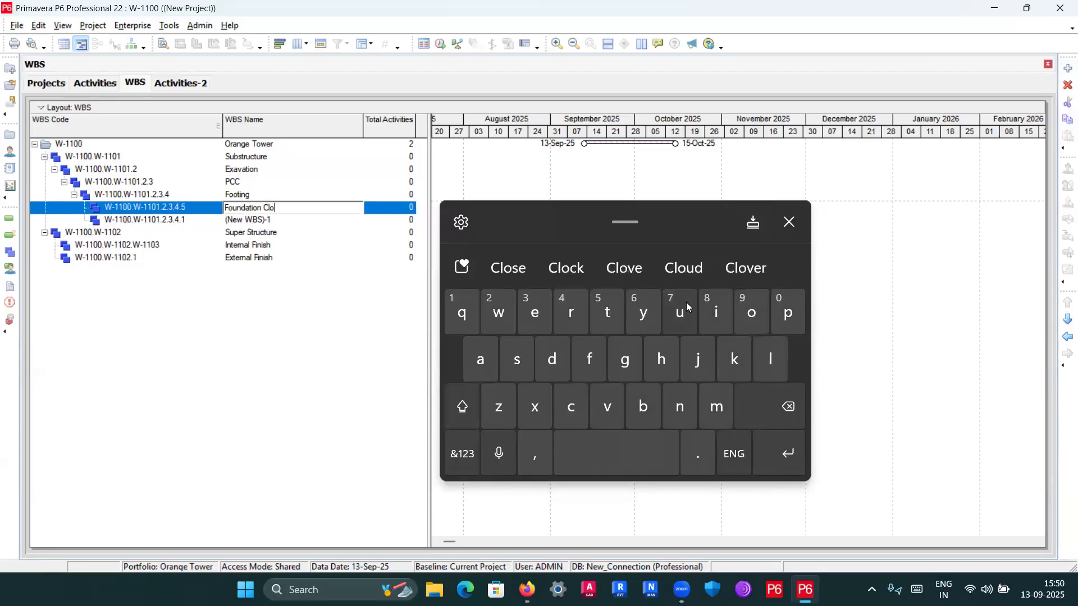
{"action": "type", "text": "um"}
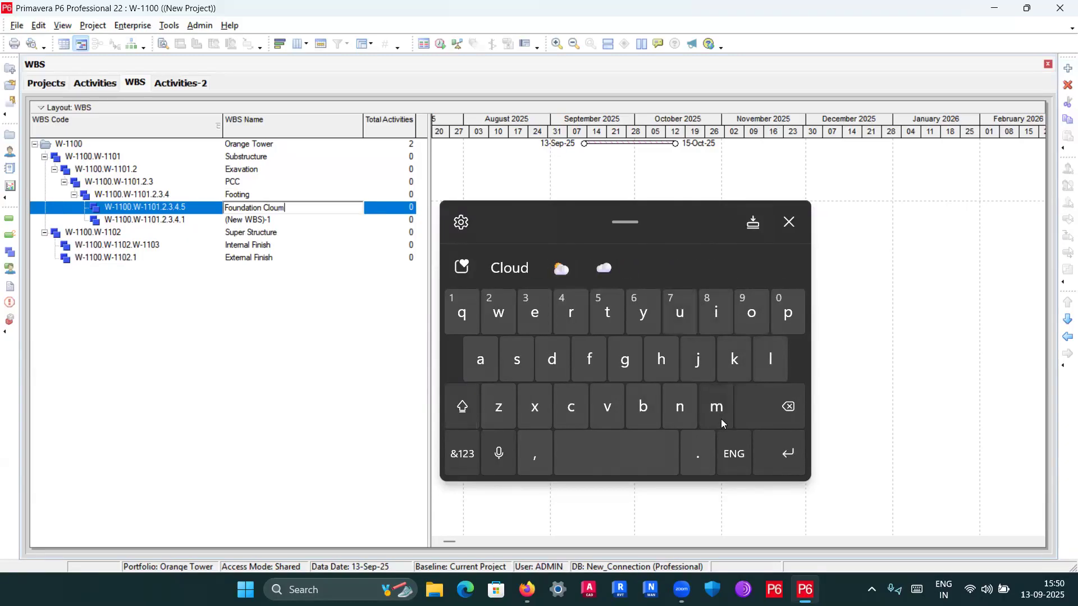
{"action": "key", "text": "BackSpace"}
{"action": "key", "text": "BackSpace"}
{"action": "key", "text": "BackSpace"}
{"action": "key", "text": "BackSpace"}
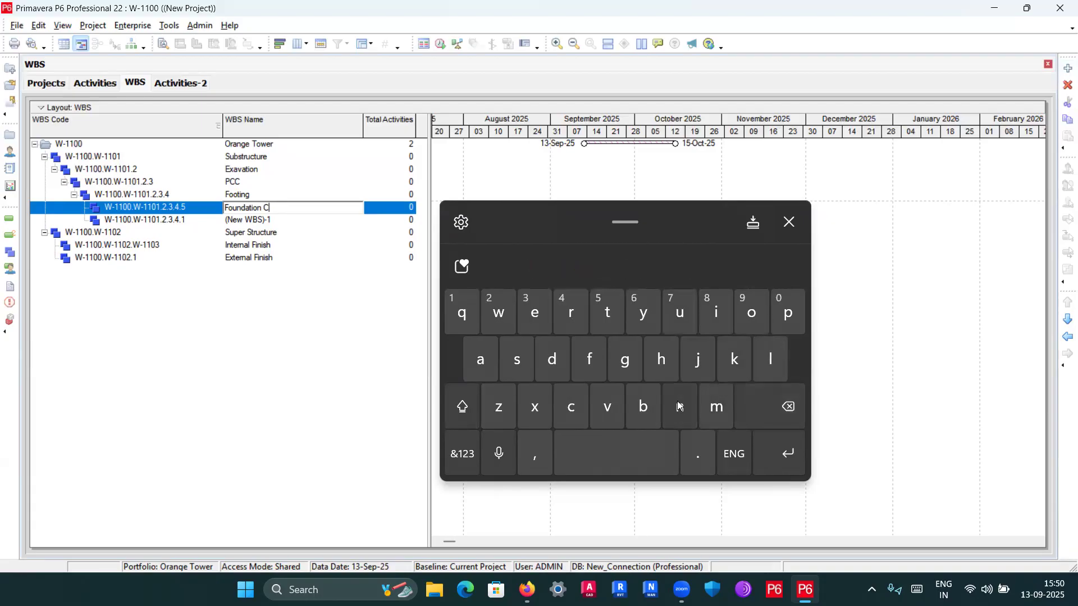
{"action": "type", "text": "ol"}
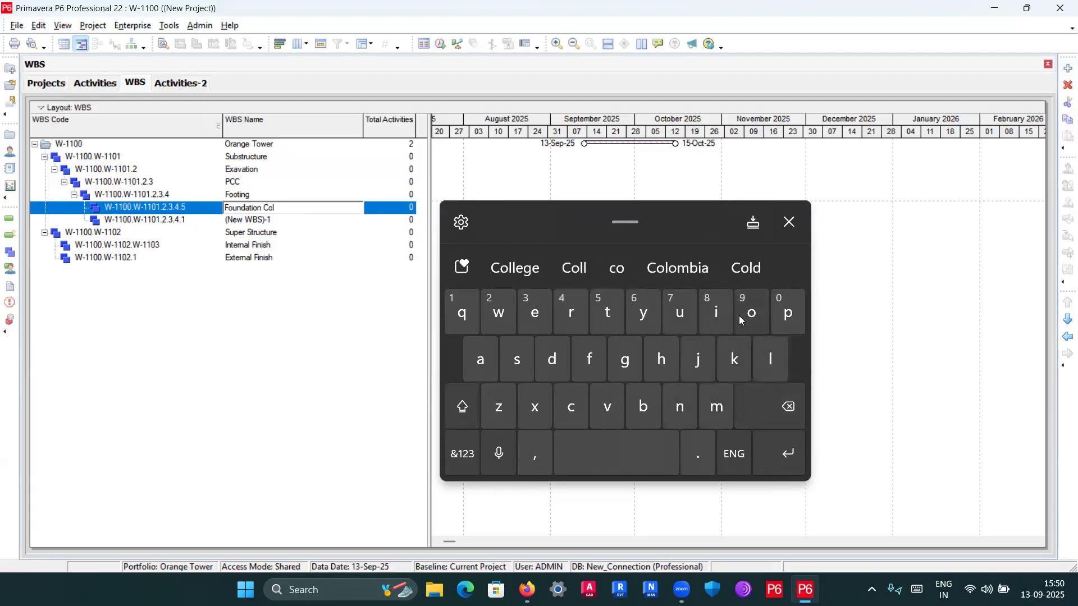
{"action": "key", "text": "BackSpace"}
{"action": "key", "text": "BackSpace"}
{"action": "type", "text": "loum"}
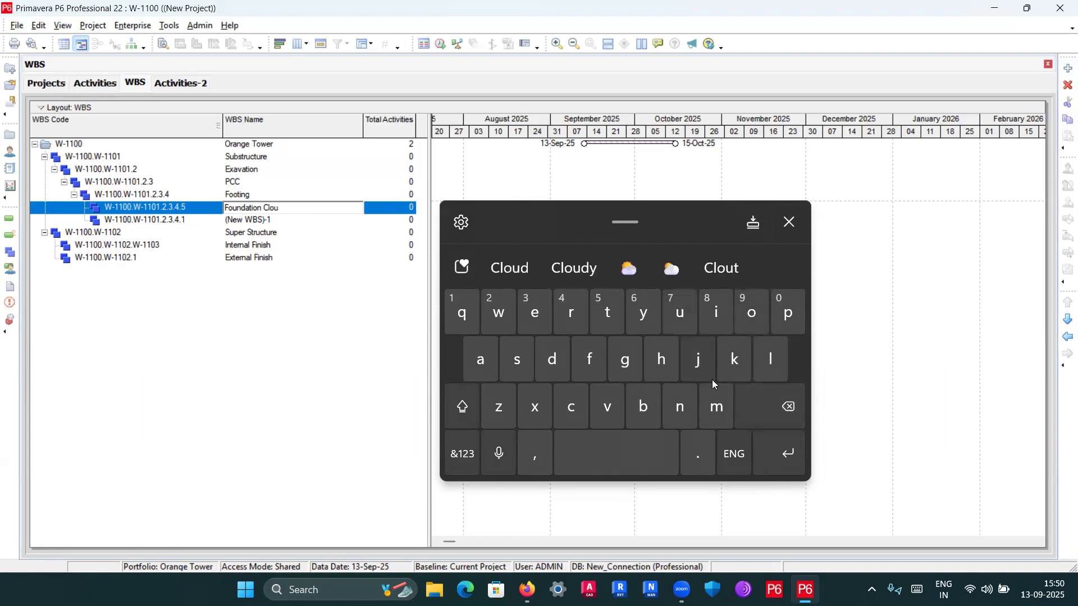
{"action": "key", "text": "BackSpace"}
{"action": "key", "text": "BackSpace"}
{"action": "key", "text": "BackSpace"}
{"action": "key", "text": "BackSpace"}
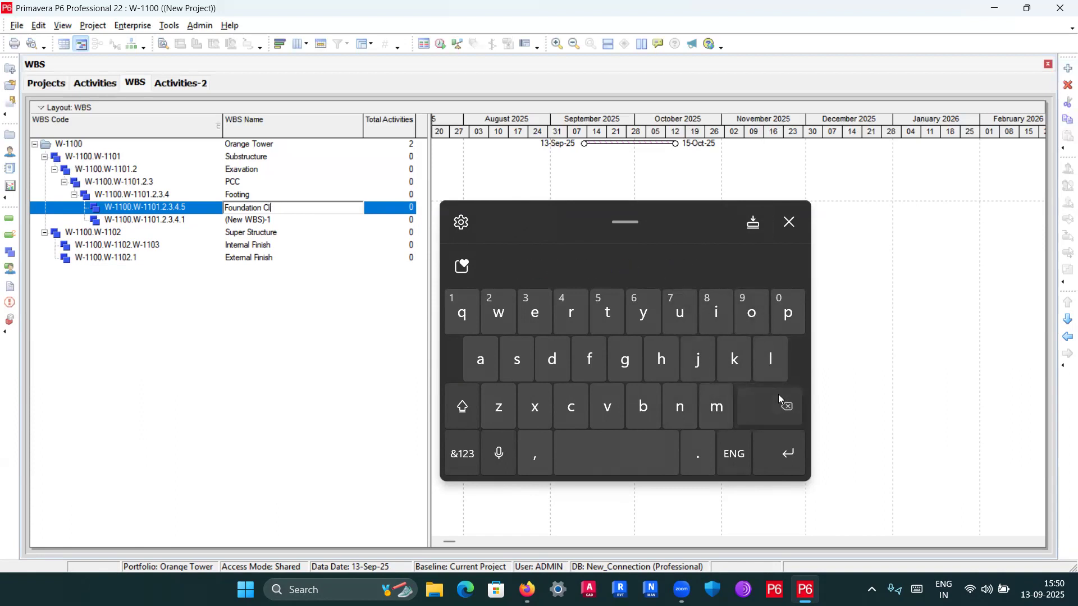
{"action": "type", "text": "ol"}
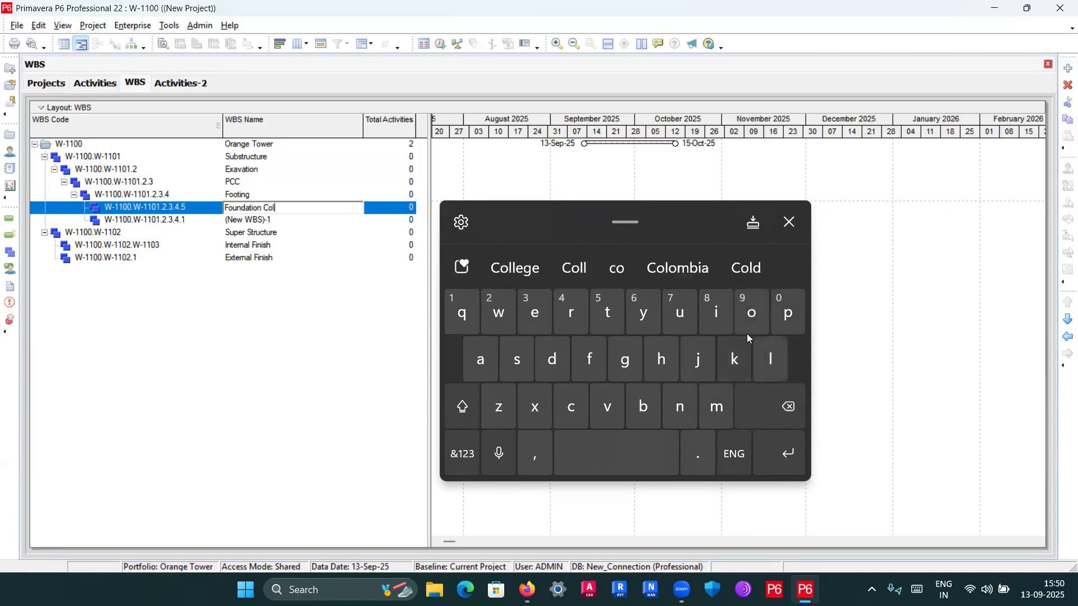
{"action": "type", "text": "oum"}
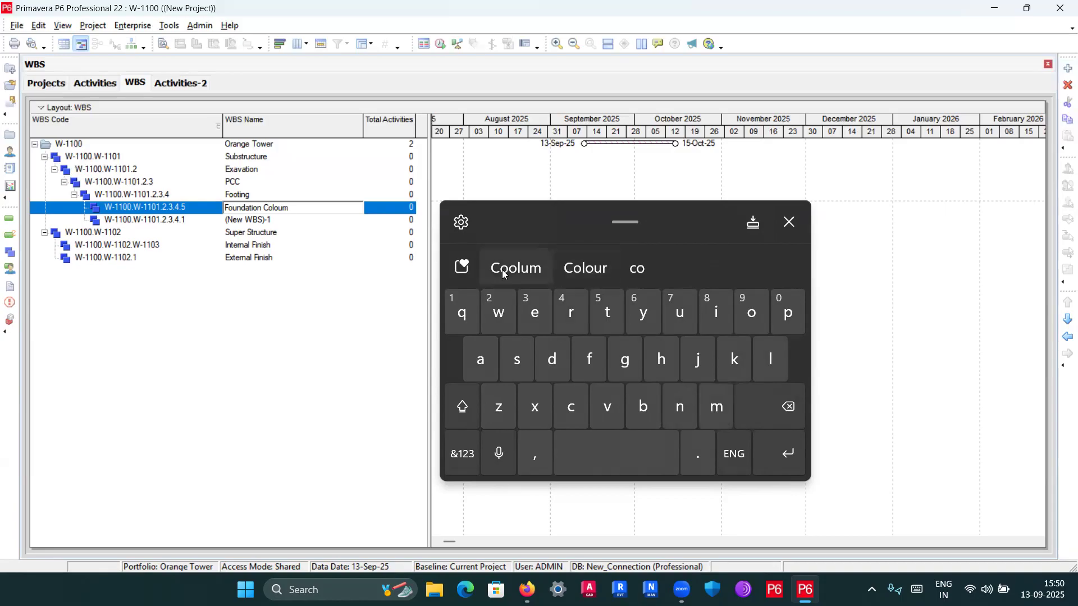
{"action": "key", "text": "BackSpace"}
{"action": "key", "text": "BackSpace"}
{"action": "key", "text": "BackSpace"}
{"action": "key", "text": "BackSpace"}
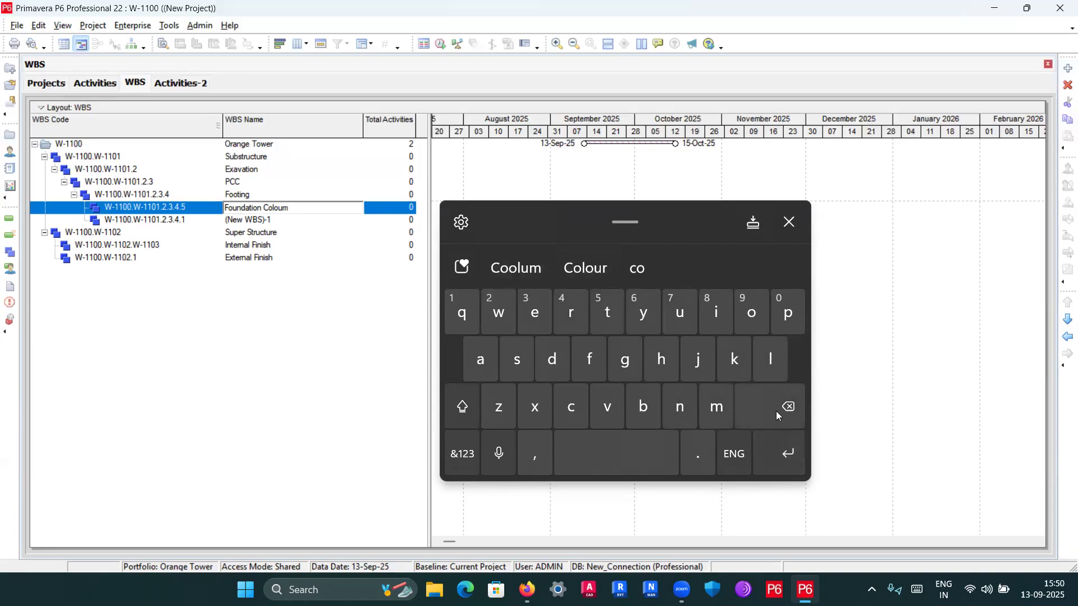
{"action": "key", "text": "BackSpace"}
{"action": "key", "text": "BackSpace"}
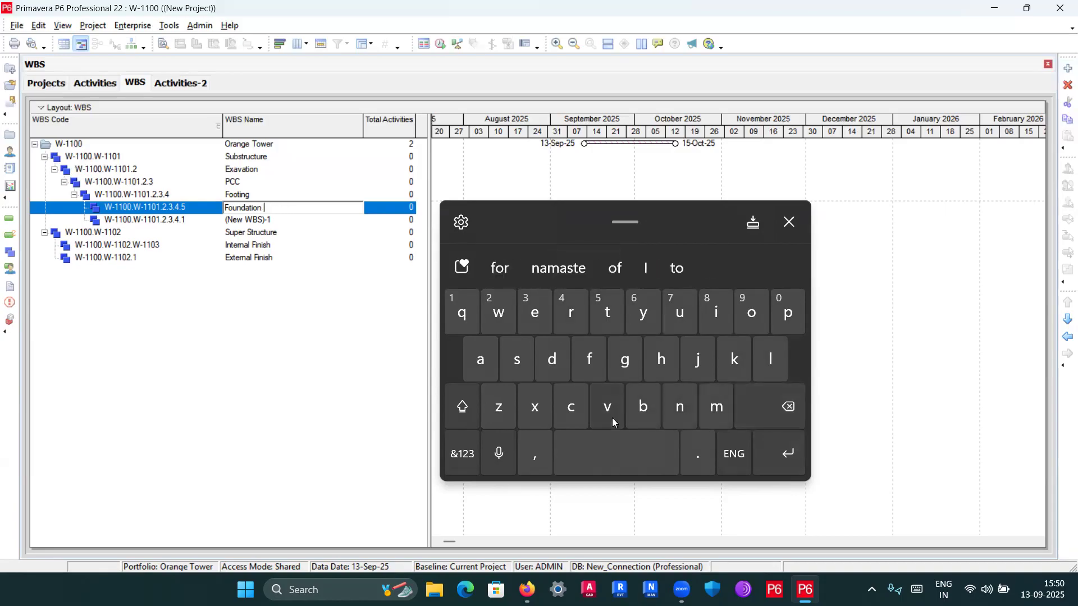
Step: Complete the WBS name of element W-1100.W-1101.2.3.4.5 as Foundation column
{"action": "type", "text": "c"}
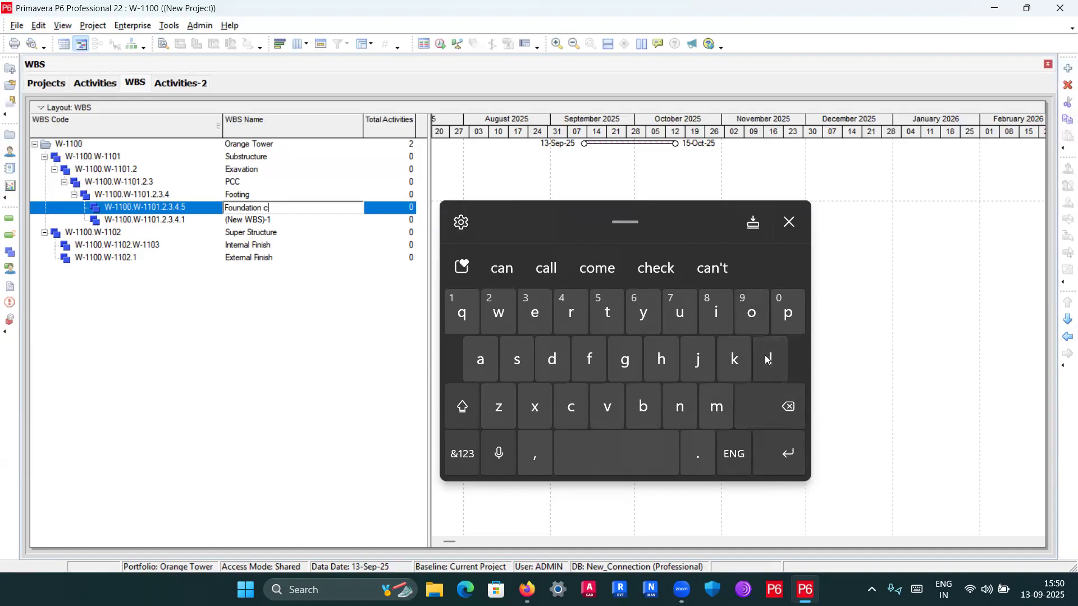
{"action": "type", "text": "l"}
{"action": "key", "text": "BackSpace"}
{"action": "type", "text": "olu"}
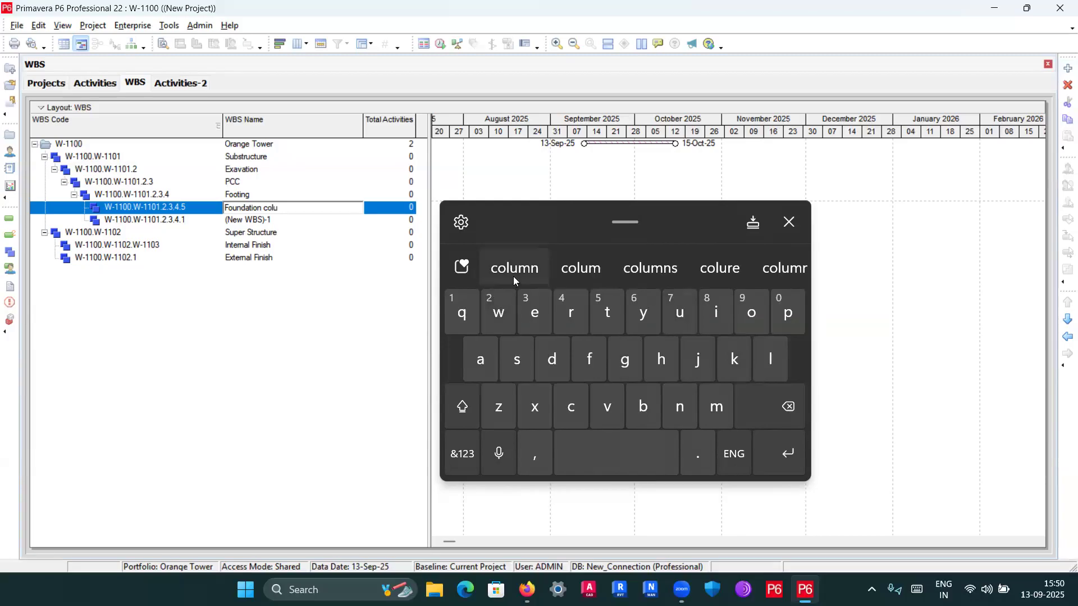
{"action": "left_click", "coordinate": [514, 268]}
{"action": "left_click", "coordinate": [785, 448]}
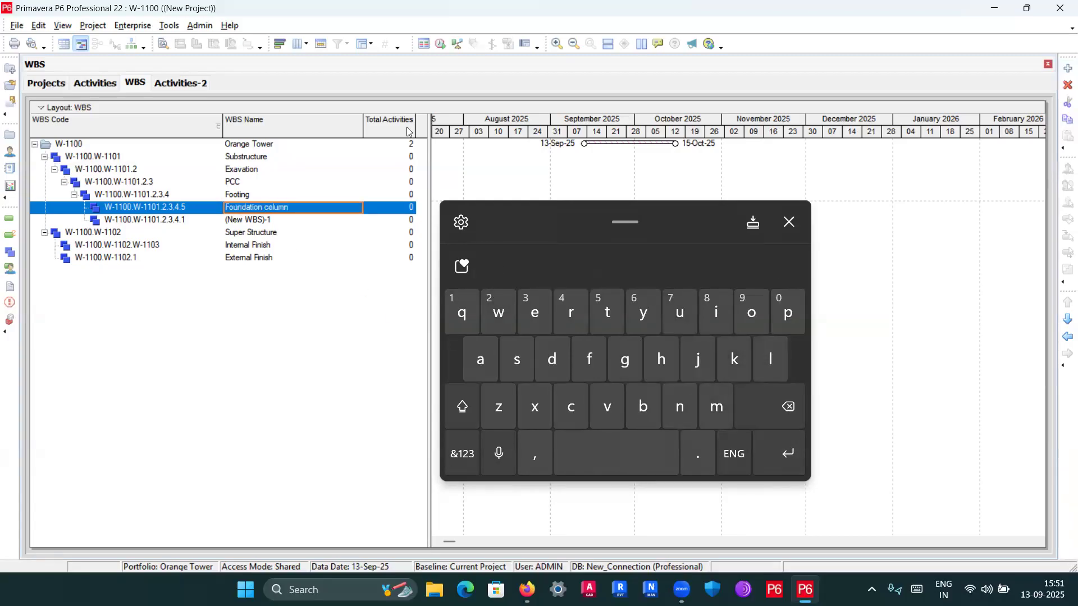
Step: Add a new WBS element under Foundation column and set its WBS code to 6
{"action": "left_click", "coordinate": [1068, 68]}
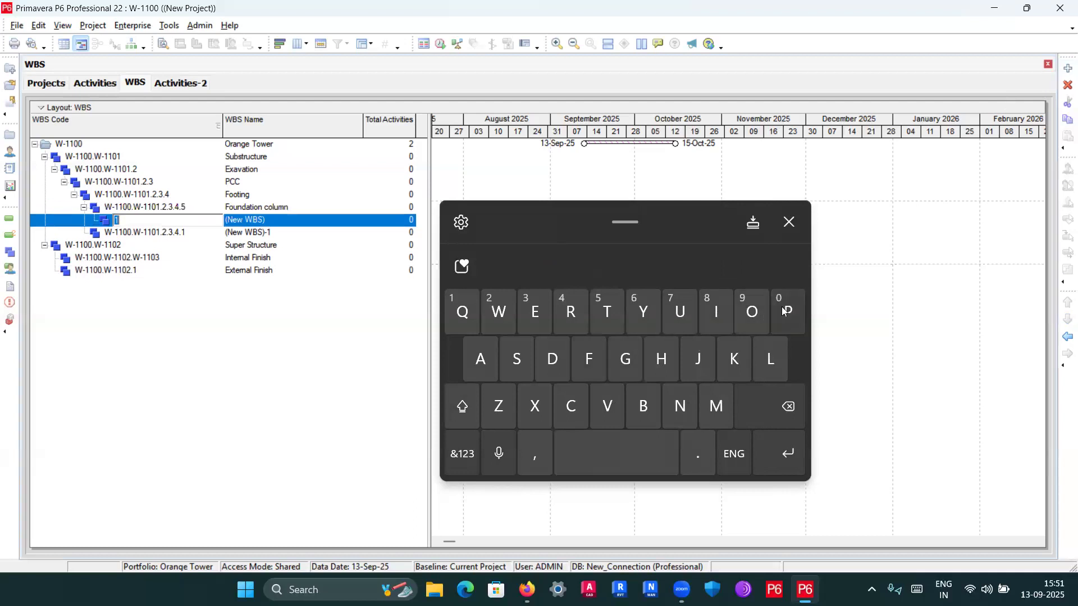
{"action": "left_click", "coordinate": [626, 360]}
{"action": "left_click", "coordinate": [465, 405]}
{"action": "left_click", "coordinate": [759, 368]}
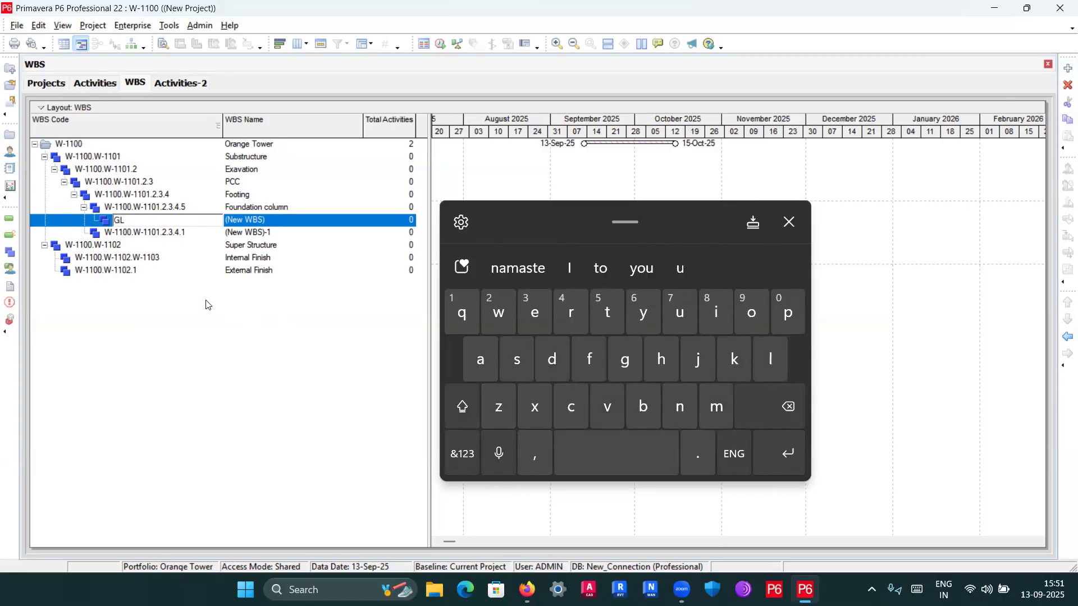
{"action": "left_click_drag", "start_coordinate": [141, 220], "coordinate": [91, 229]}
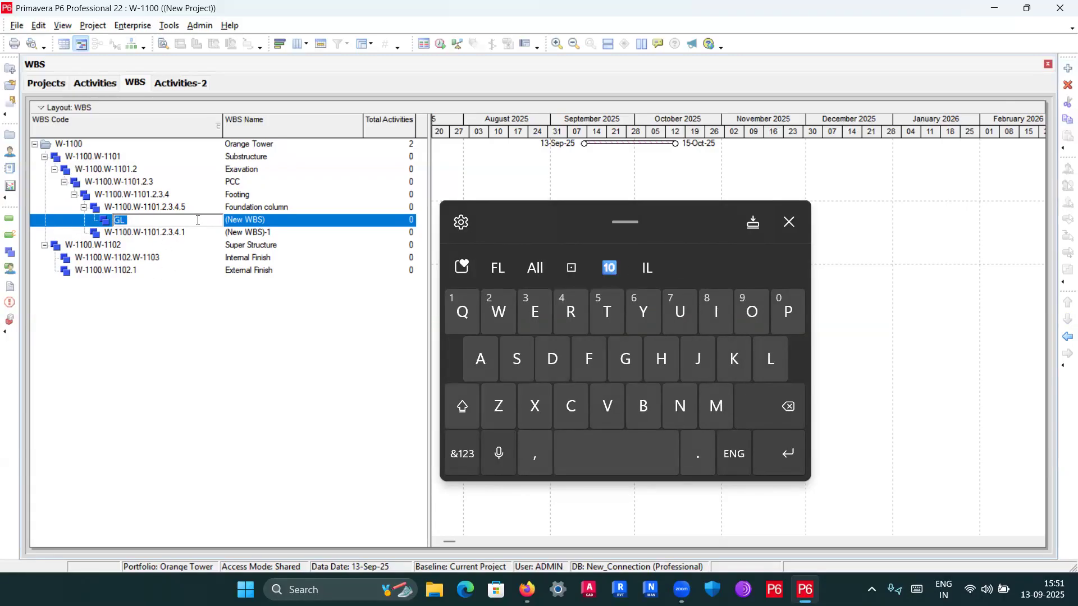
{"action": "key", "text": "Escape"}
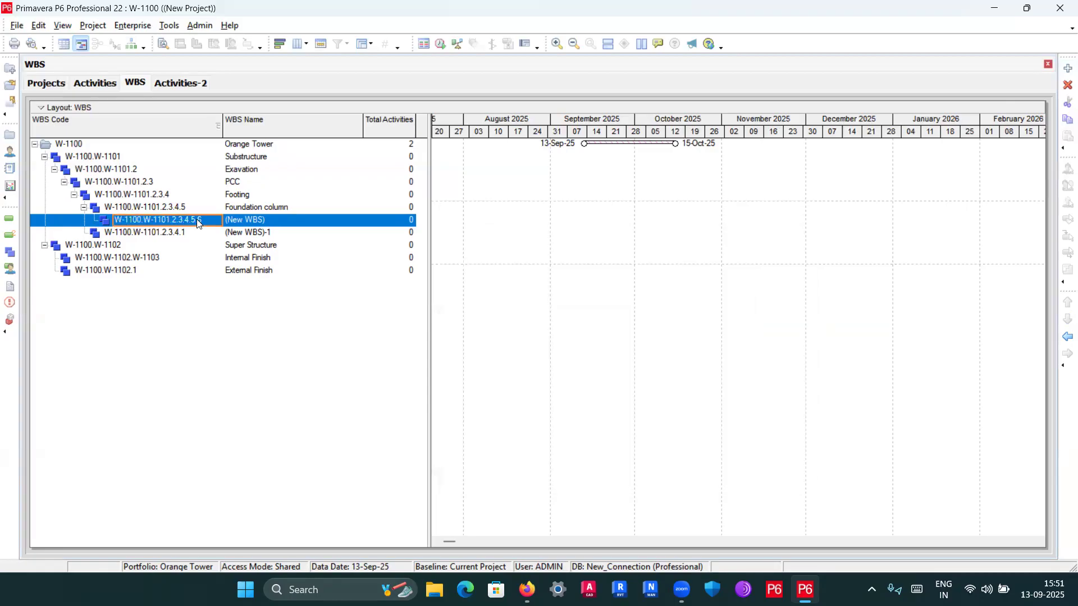
Step: Set the WBS name of the new element under Foundation column to G.L Beam
{"action": "left_click", "coordinate": [262, 222]}
{"action": "left_click", "coordinate": [263, 222]}
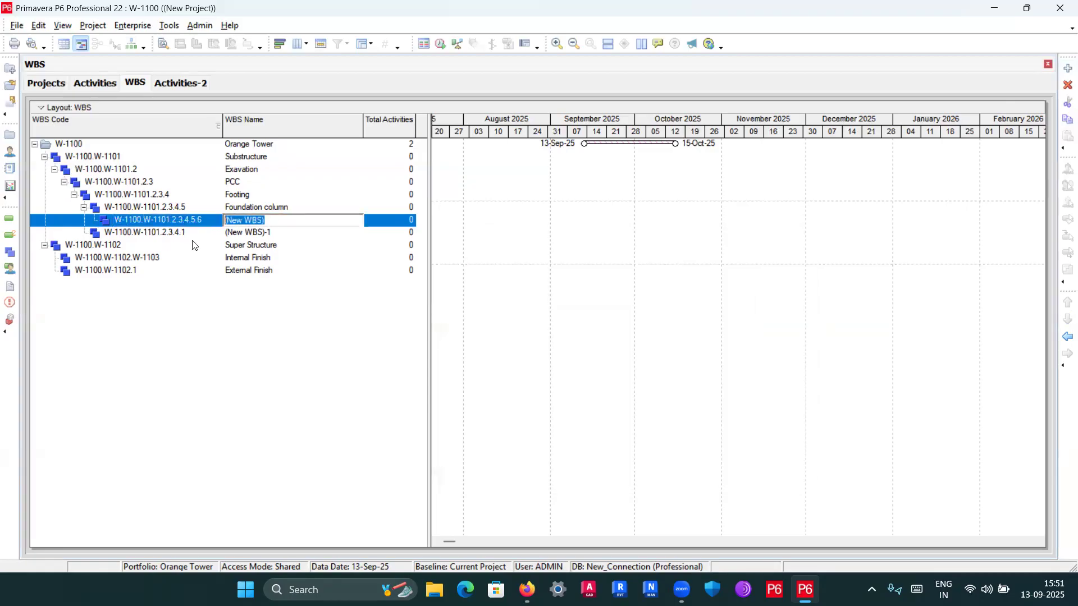
{"action": "left_click", "coordinate": [917, 590]}
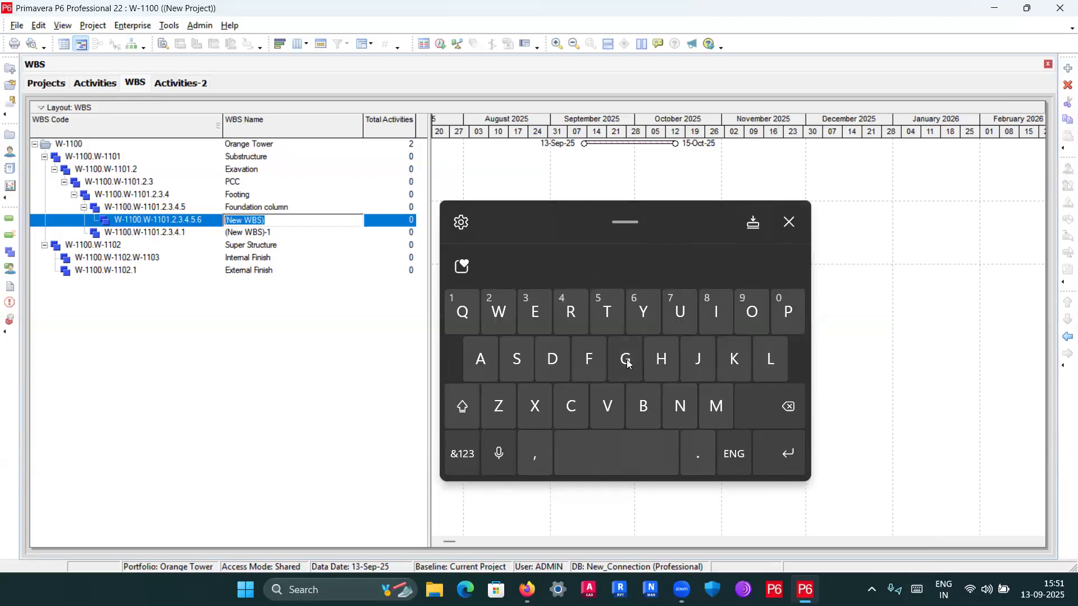
{"action": "left_click", "coordinate": [625, 363]}
{"action": "left_click", "coordinate": [698, 454]}
{"action": "left_click", "coordinate": [463, 407]}
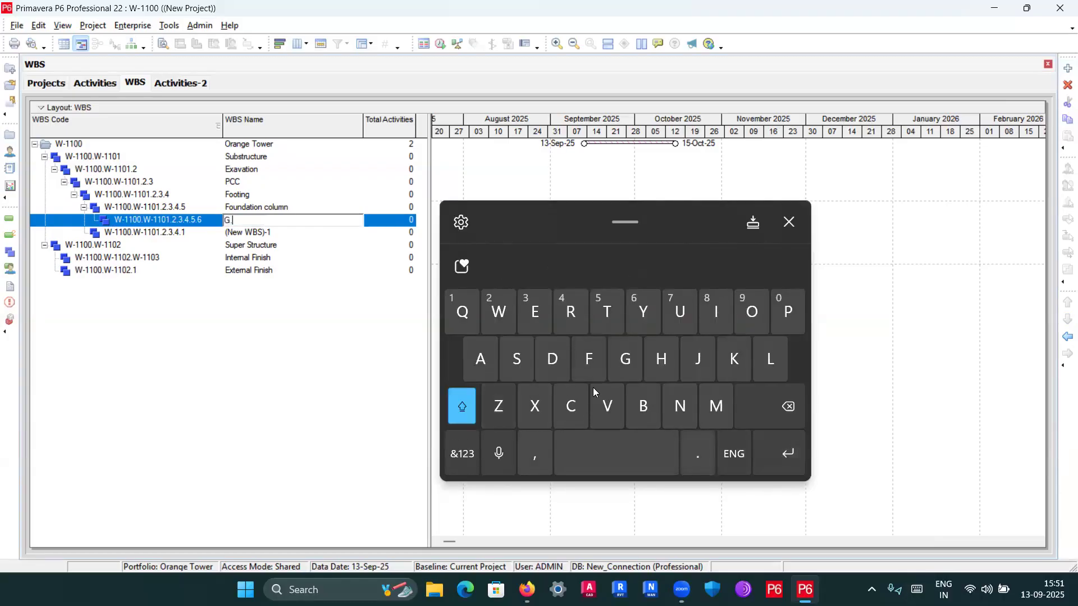
{"action": "left_click", "coordinate": [770, 359]}
{"action": "left_click", "coordinate": [643, 406]}
{"action": "left_click", "coordinate": [783, 406]}
{"action": "left_click", "coordinate": [463, 406]}
{"action": "left_click", "coordinate": [643, 407]}
{"action": "left_click", "coordinate": [535, 313]}
{"action": "left_click", "coordinate": [480, 359]}
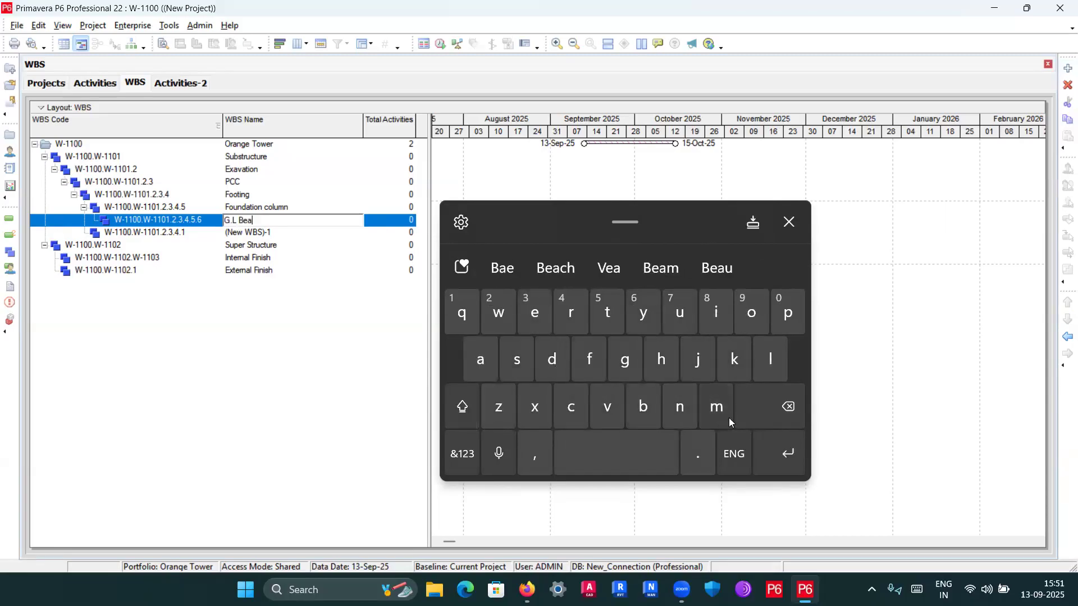
{"action": "left_click", "coordinate": [718, 408]}
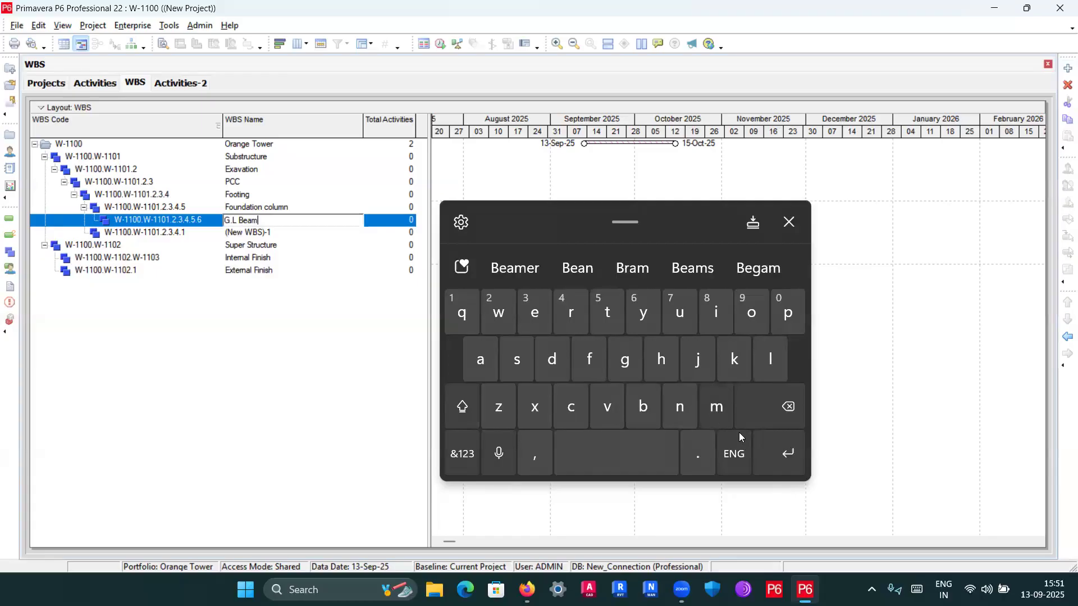
{"action": "left_click", "coordinate": [778, 452]}
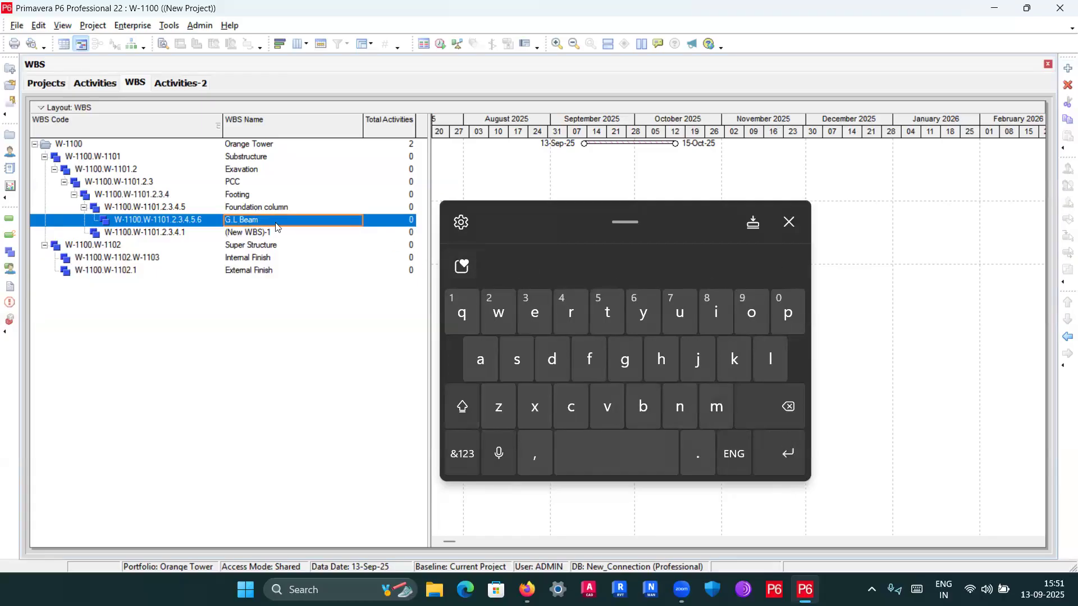
{"action": "left_click", "coordinate": [790, 223]}
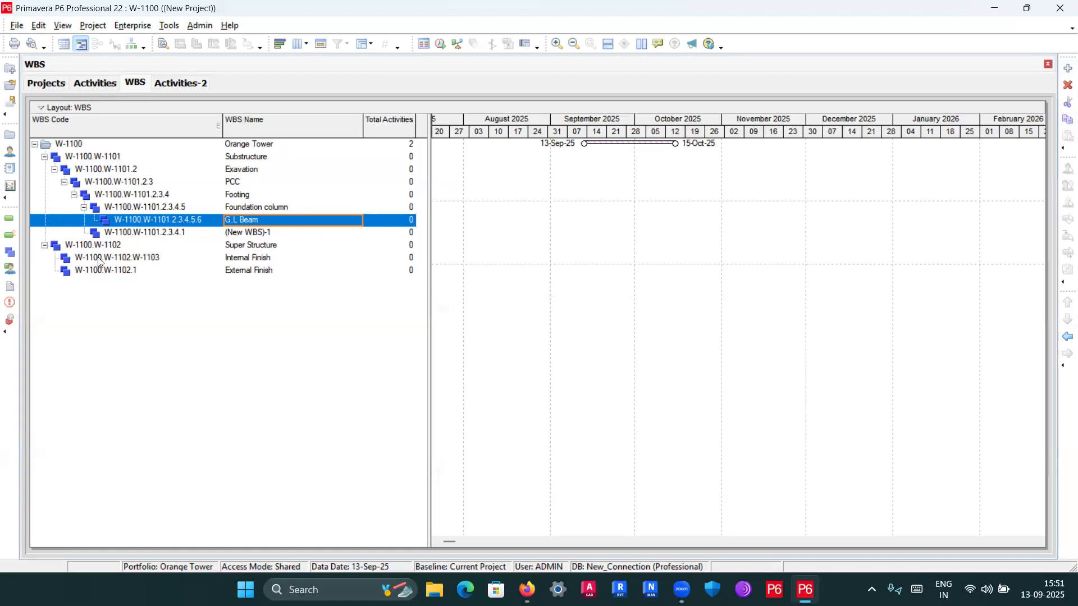
Step: Replace the WBS name of the remaining new element under Footing with a beam name starting with PL Be
{"action": "left_click", "coordinate": [261, 234]}
{"action": "left_click", "coordinate": [243, 234]}
{"action": "double_click", "coordinate": [243, 233]}
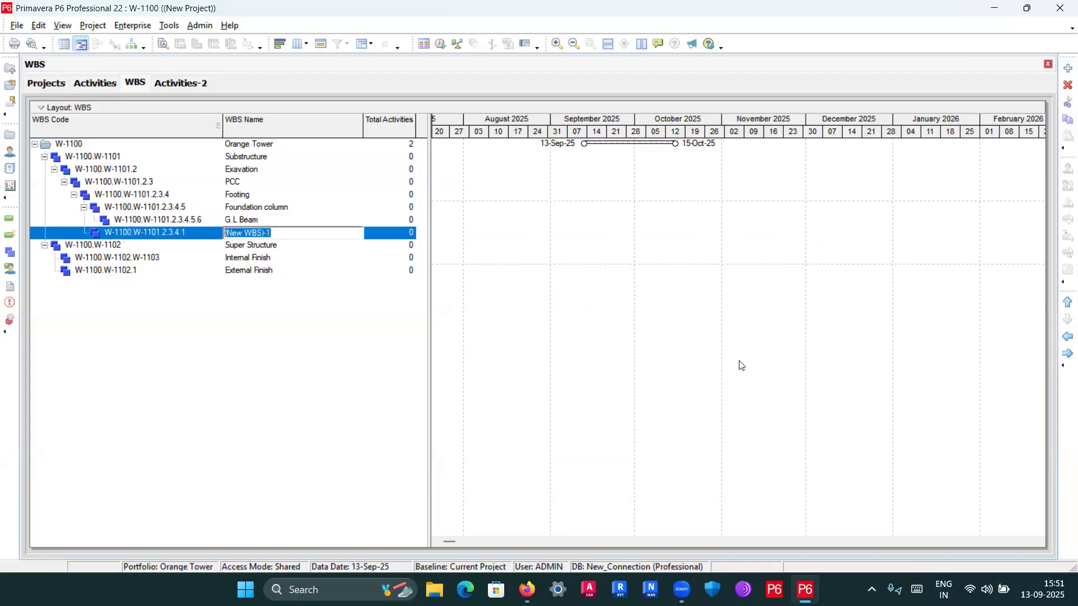
{"action": "left_click", "coordinate": [917, 589]}
{"action": "left_click", "coordinate": [788, 319]}
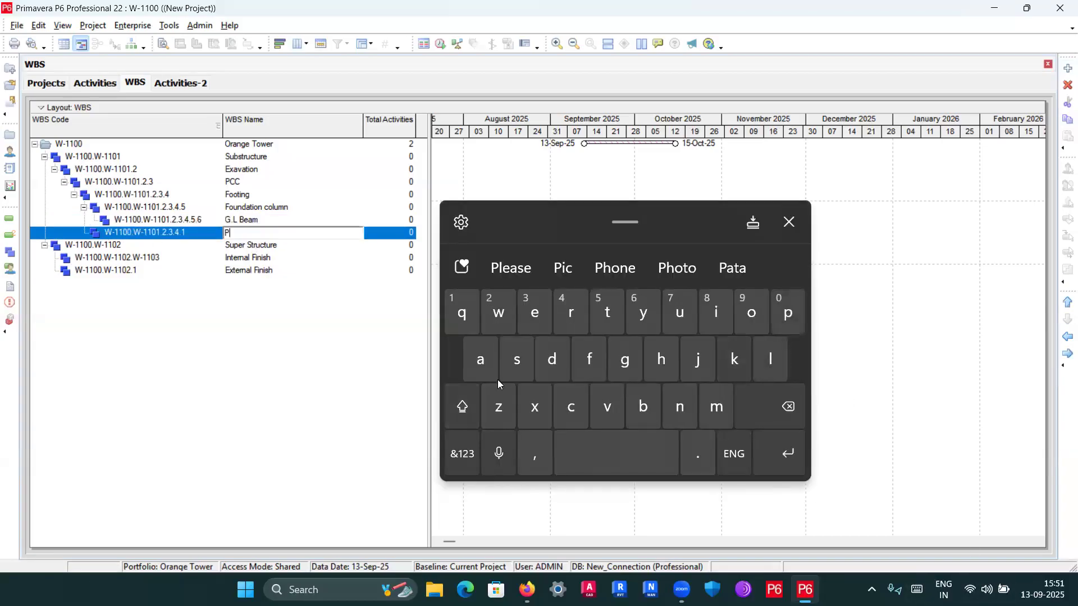
{"action": "left_click", "coordinate": [462, 406]}
{"action": "left_click", "coordinate": [771, 360]}
{"action": "left_click", "coordinate": [657, 447]}
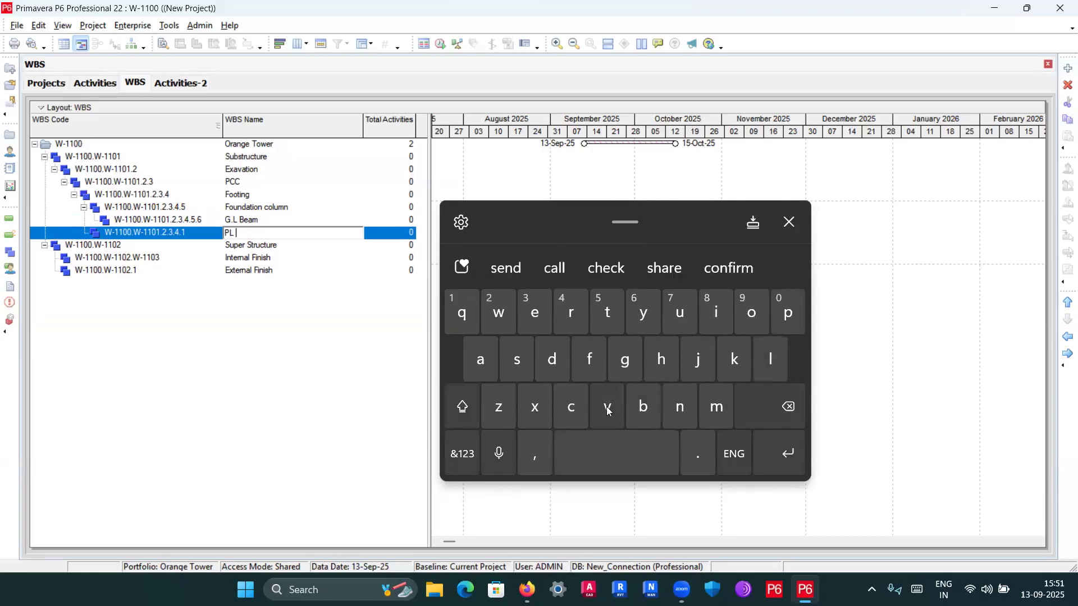
{"action": "left_click", "coordinate": [462, 406]}
{"action": "left_click", "coordinate": [643, 406]}
{"action": "left_click", "coordinate": [536, 317]}
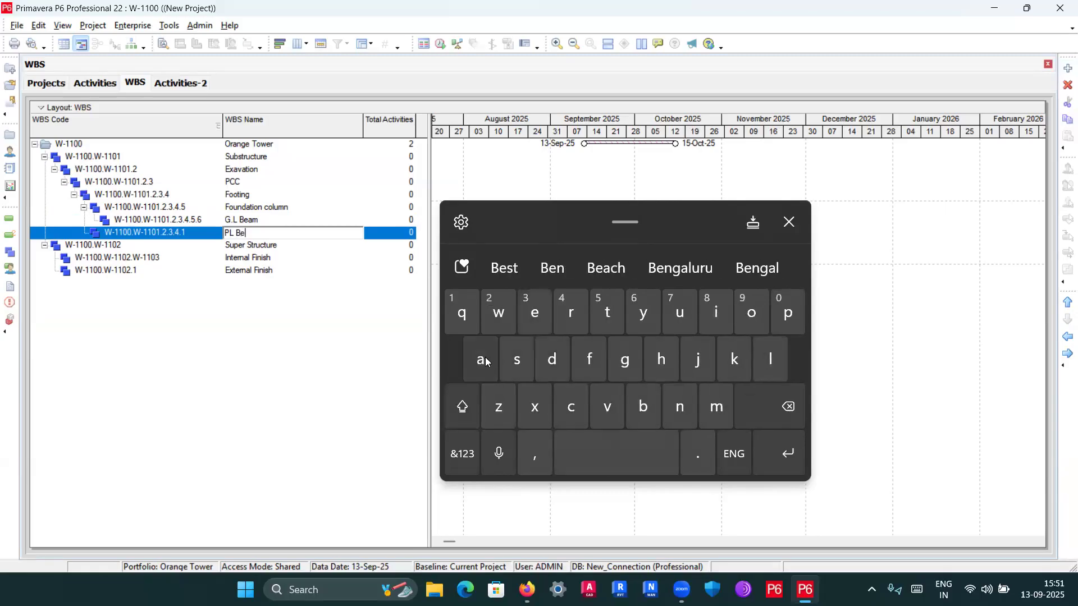